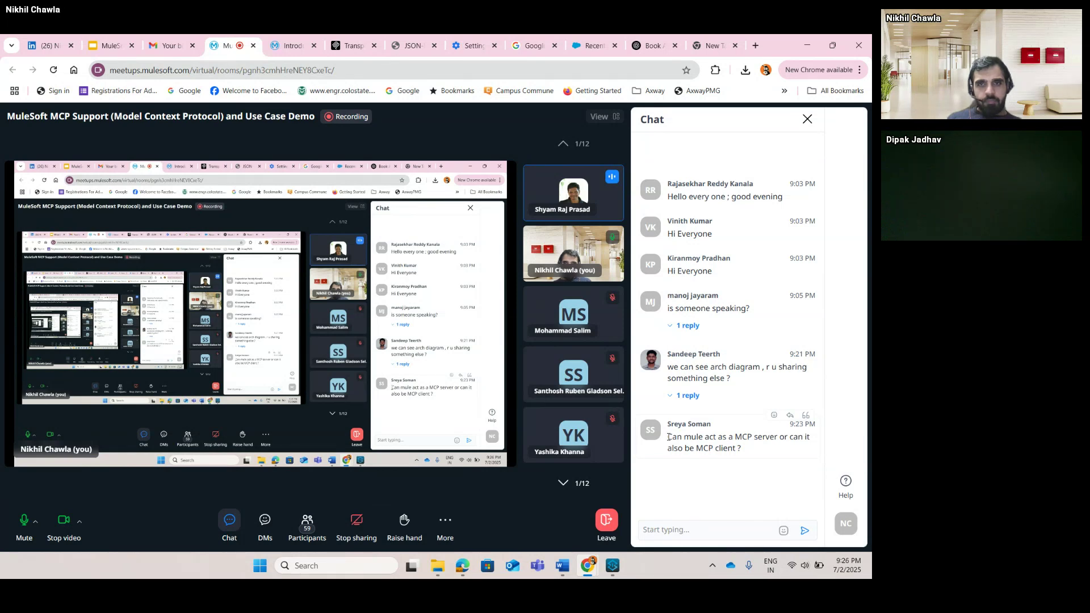
Turn own meeting camera off and back on, then show own video tile full screen.
click(69, 522)
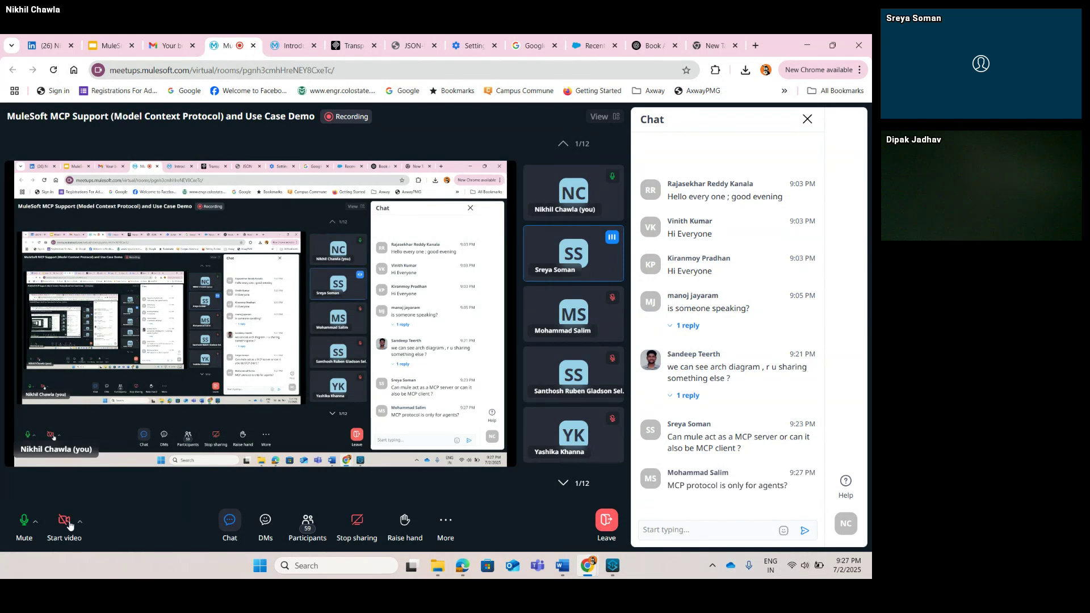
click(69, 524)
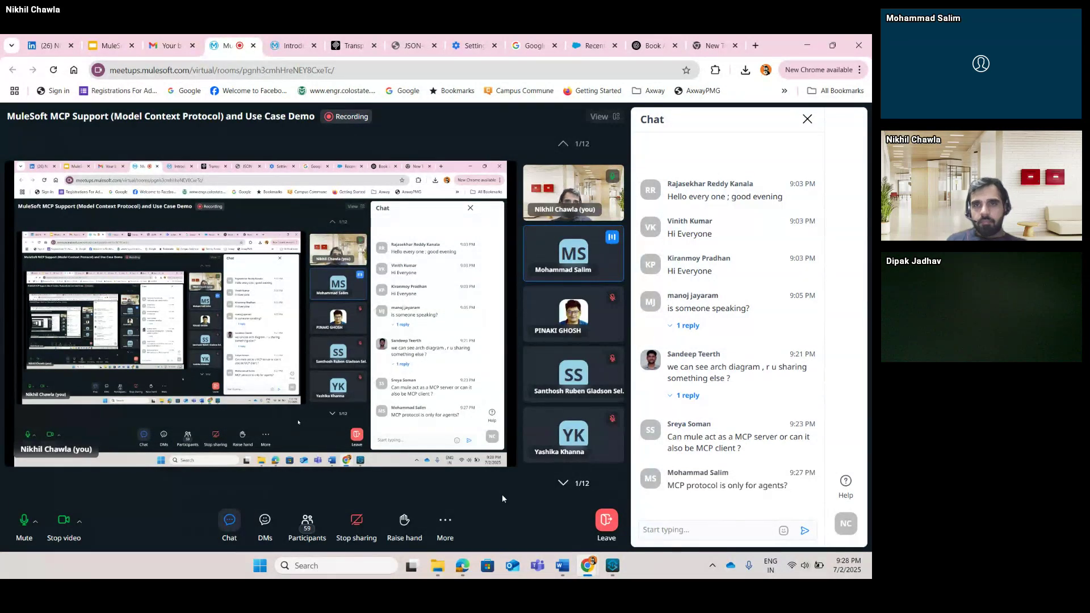
mouse_move(563, 188)
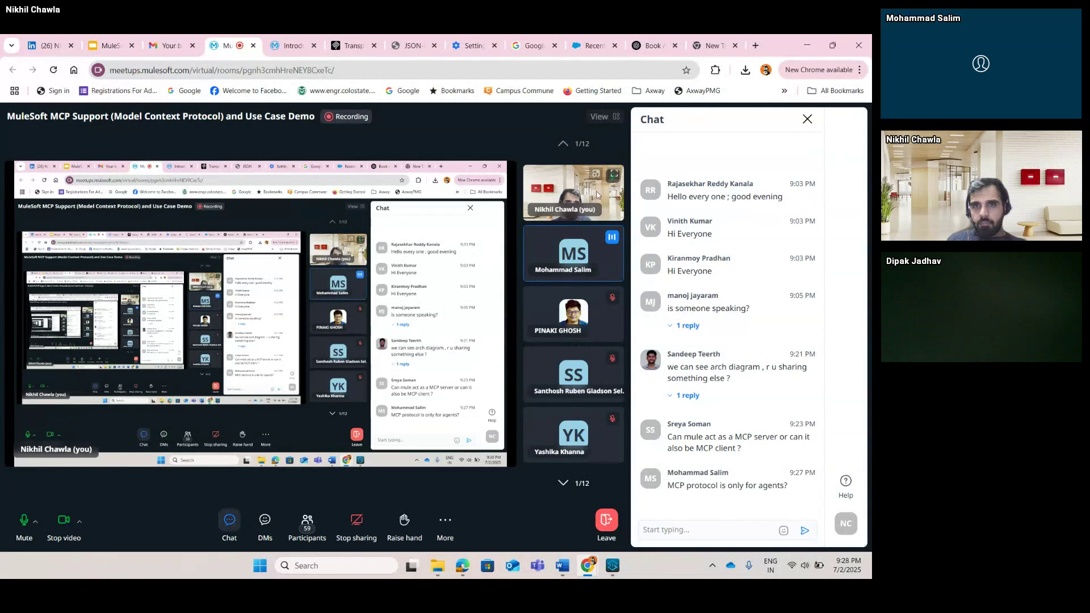
click(614, 175)
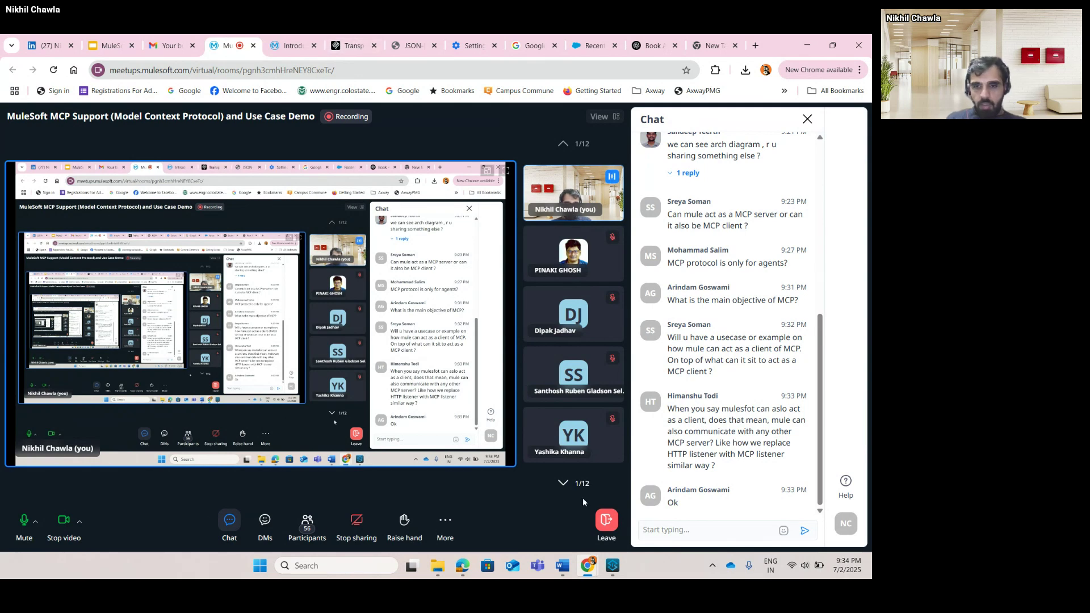
Return to Anypoint Studio's main-flow and select the Salesforce Create step in create-appointment-flow.
click(613, 566)
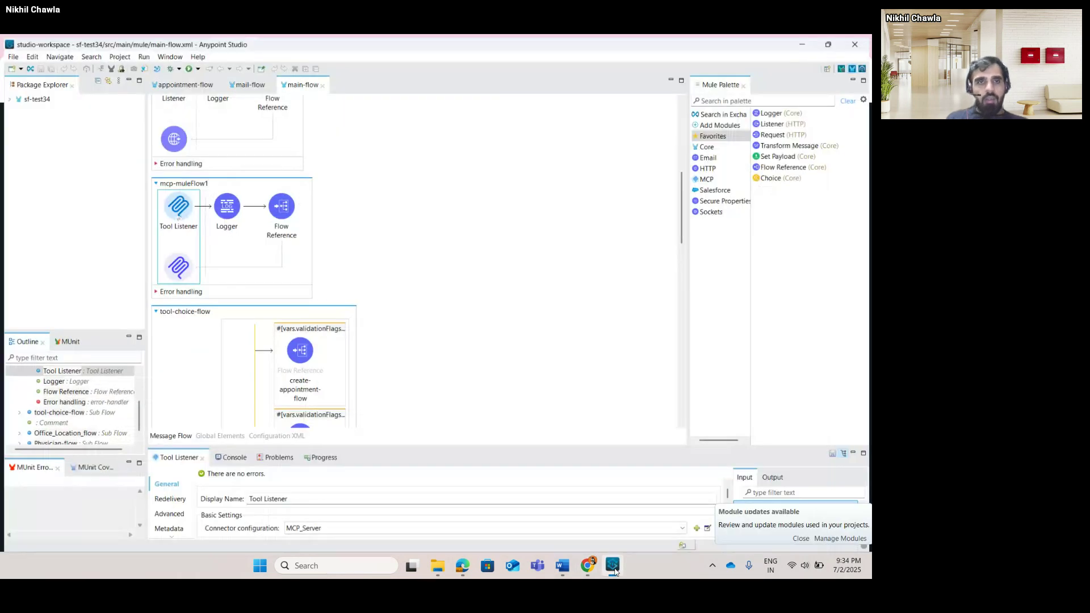
scroll(398, 300, up, 5)
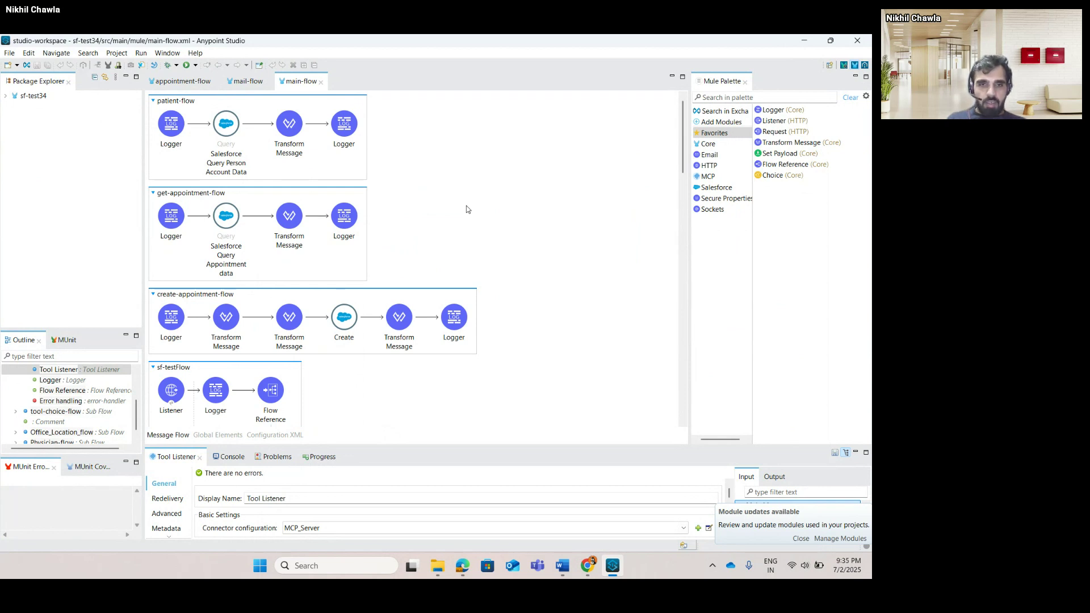
scroll(466, 205, down, 15)
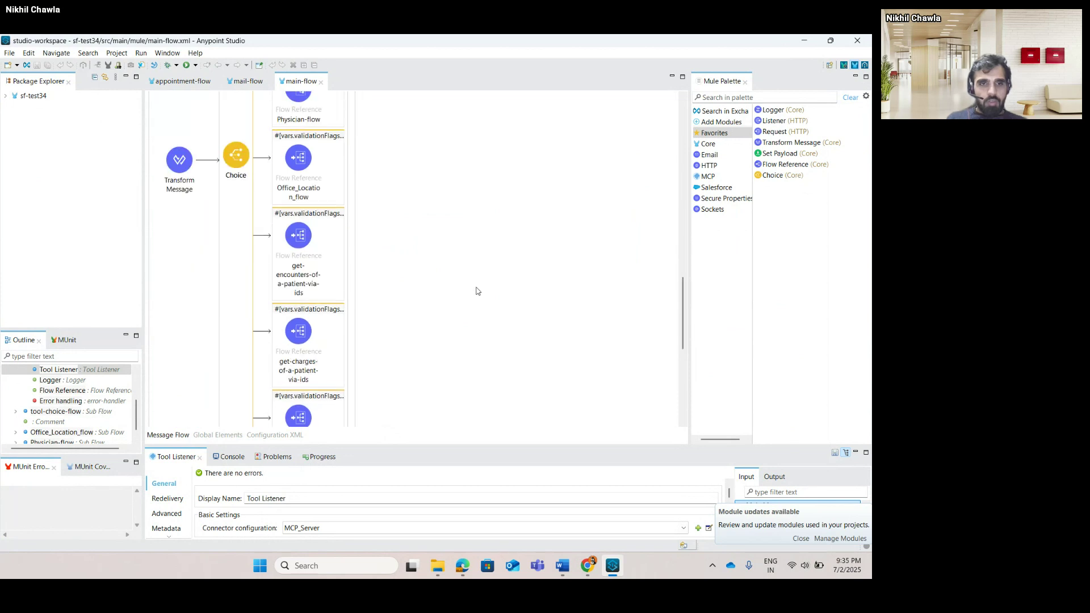
scroll(476, 291, up, 15)
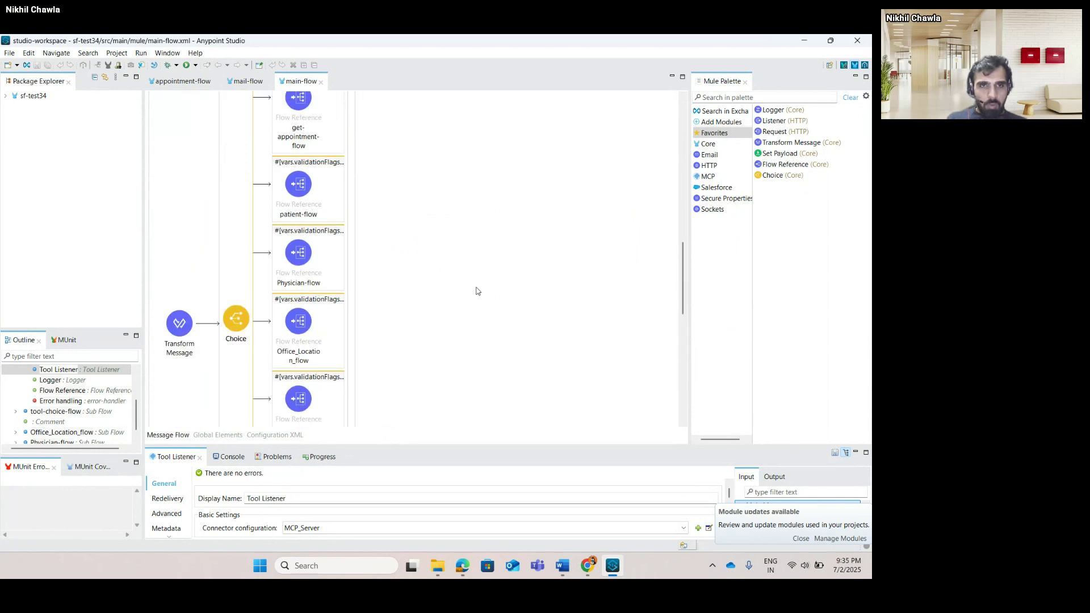
click(357, 327)
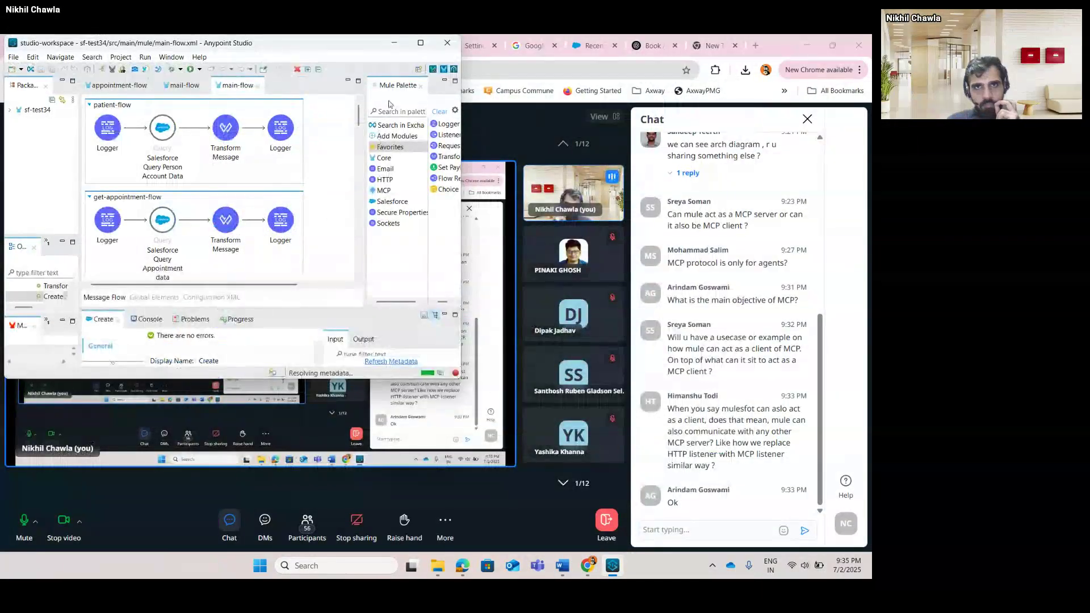
Maximize Anypoint Studio, enlarge the properties panel, and view the second Transform Message script.
click(420, 42)
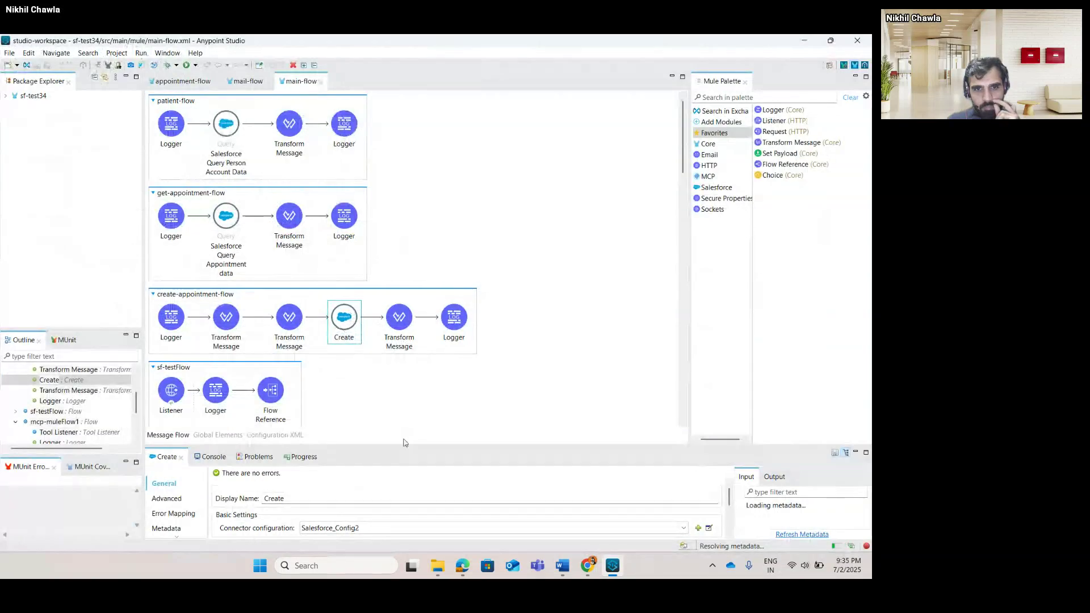
drag(408, 444, 412, 298)
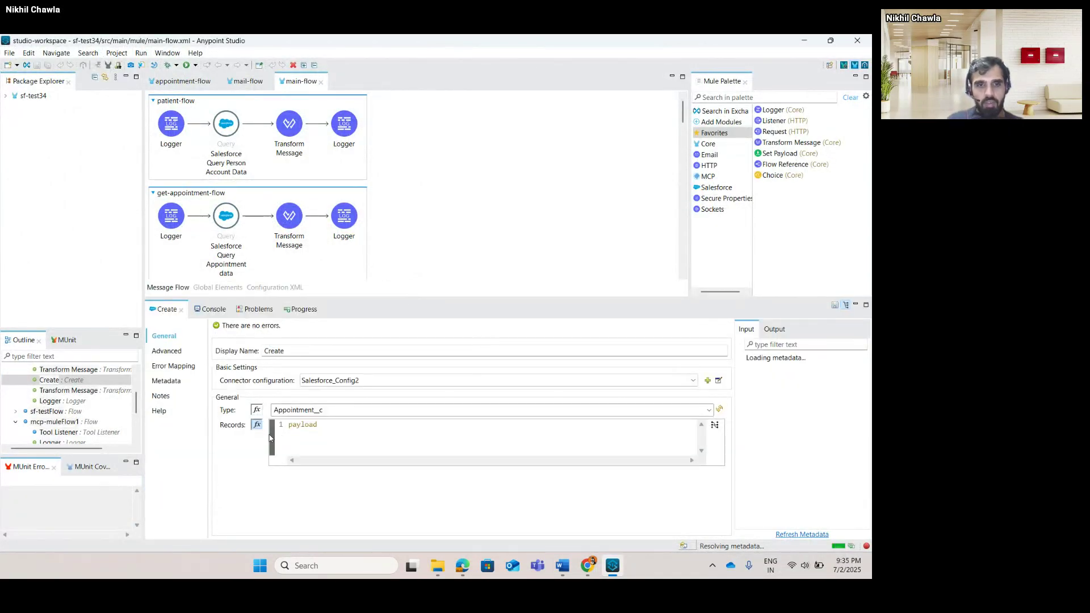
scroll(383, 183, down, 5)
scroll(382, 183, up, 2)
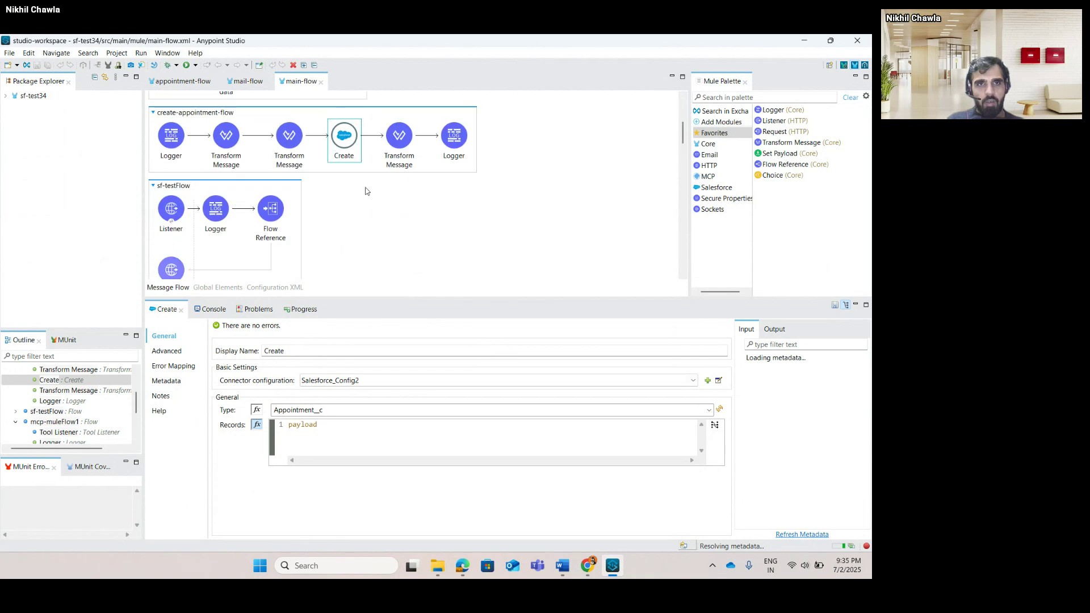
click(301, 147)
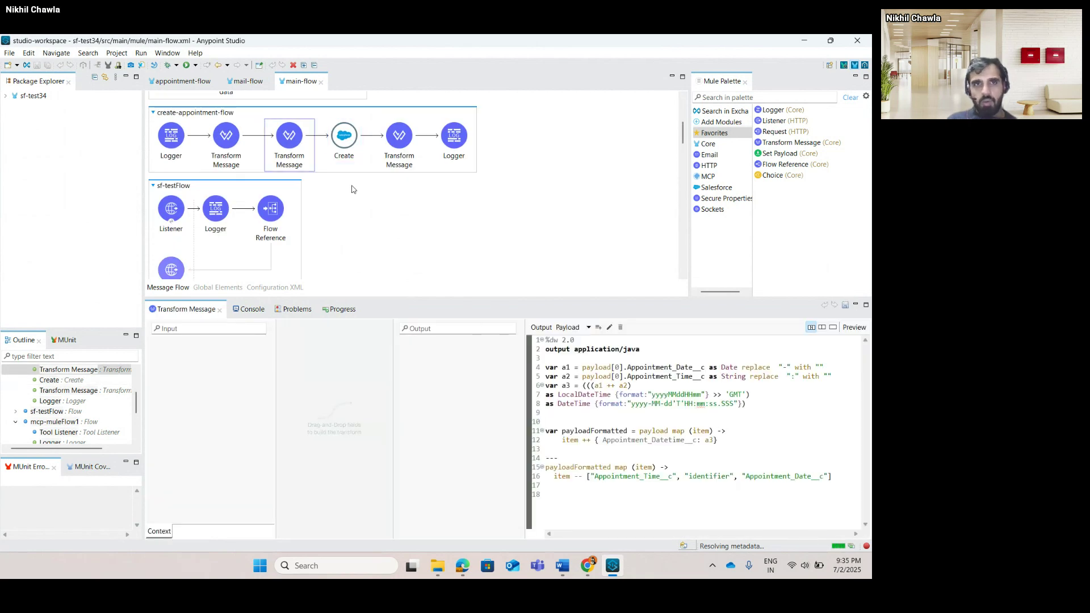
scroll(285, 141, up, 3)
Scroll through the query of the Salesforce Query Person Account Data step.
click(228, 136)
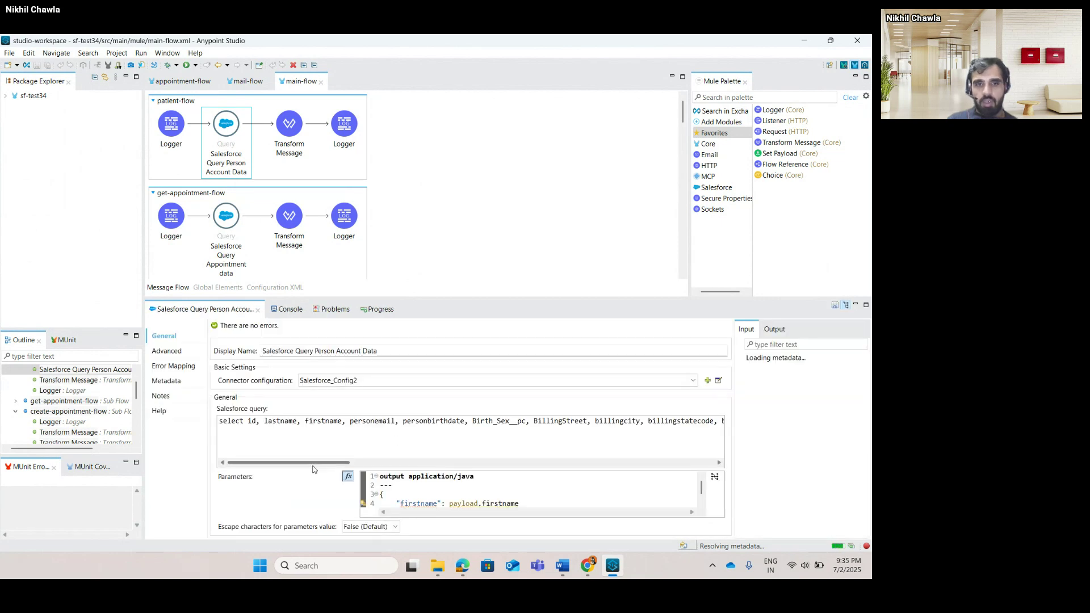
drag(306, 463, 488, 503)
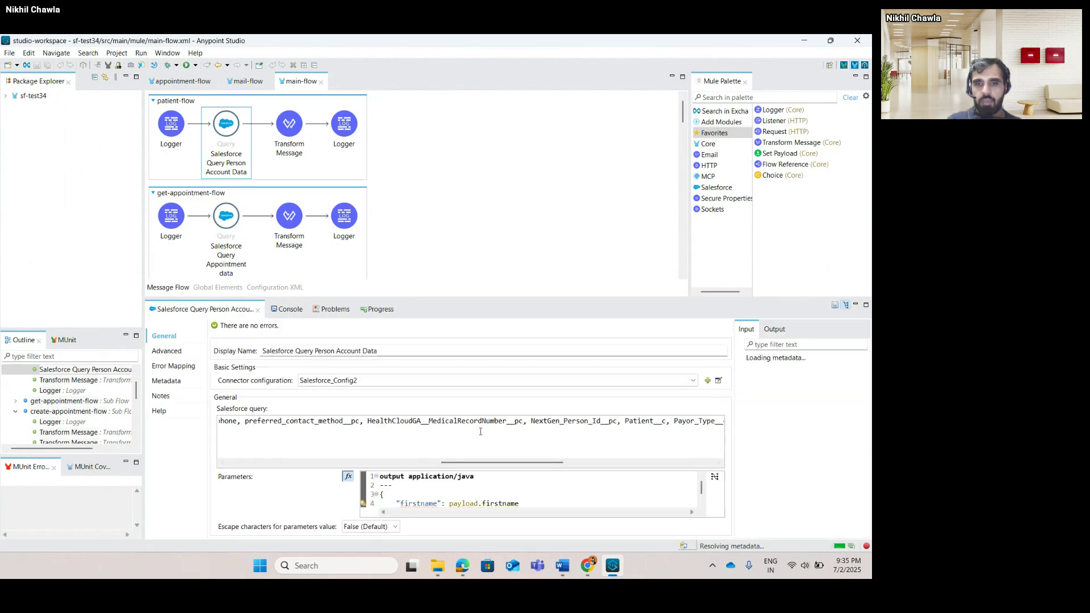
scroll(386, 165, down, 3)
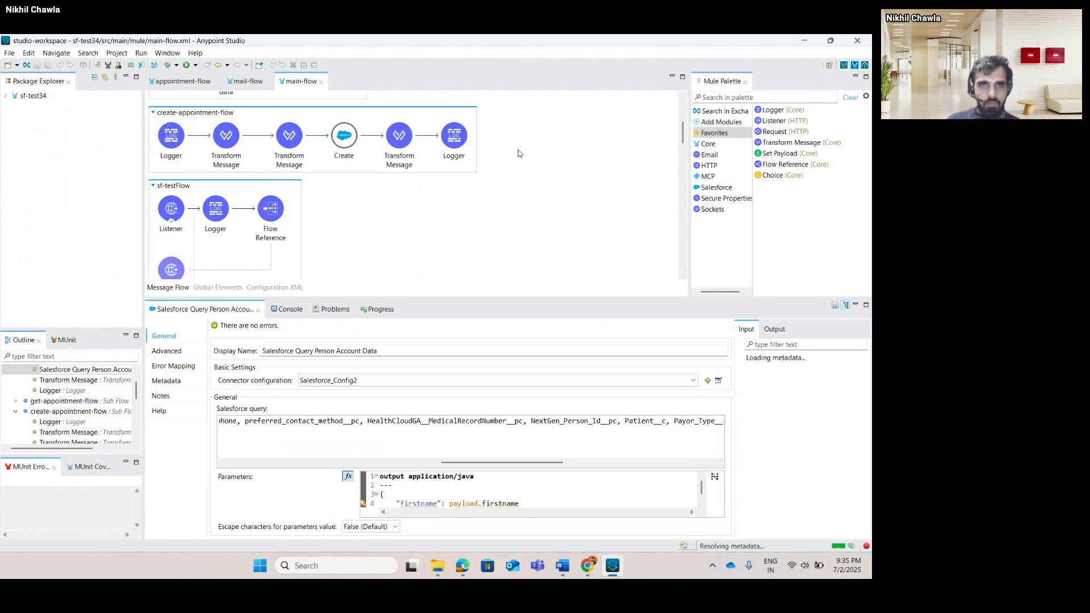
scroll(518, 153, down, 2)
scroll(517, 154, up, 4)
scroll(518, 153, down, 2)
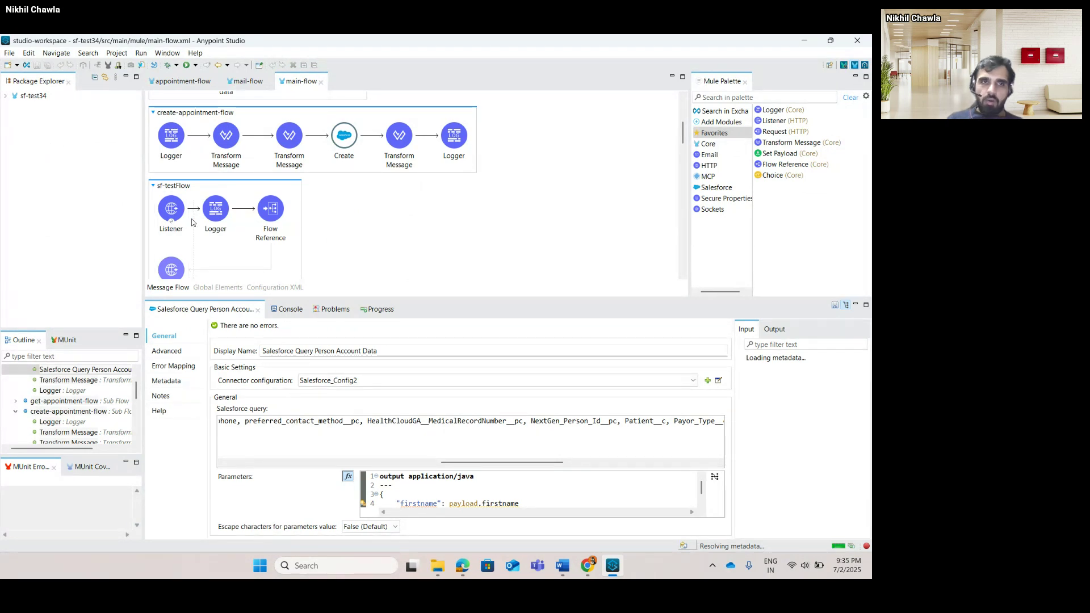
scroll(193, 222, down, 2)
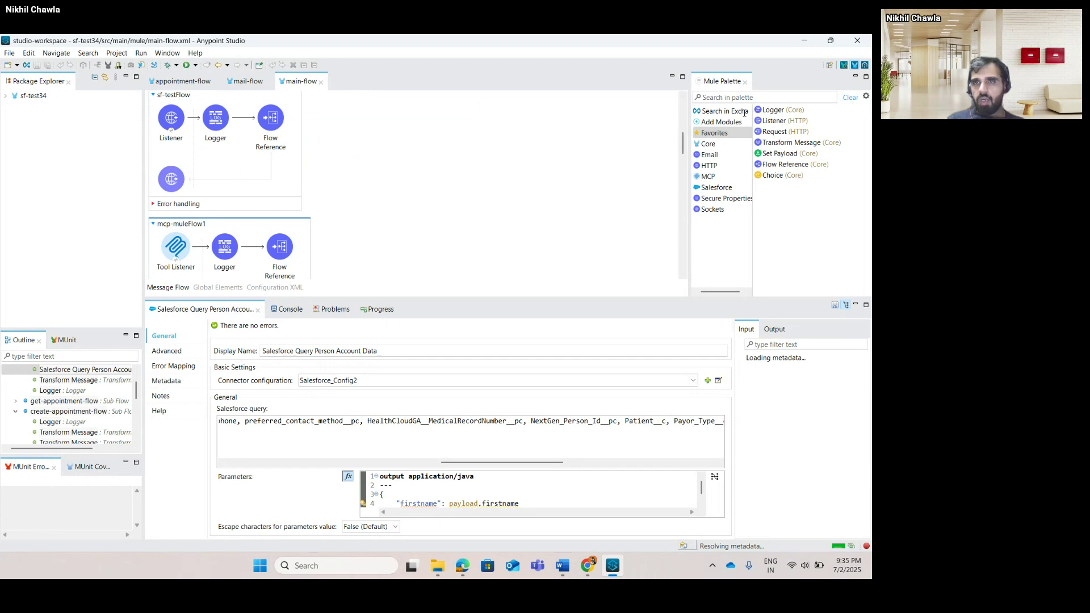
Search Exchange for 'mcp' and choose MCP Connector 0.1.0-BETA over Mule 4 MCP connector 1.0.0.
click(701, 111)
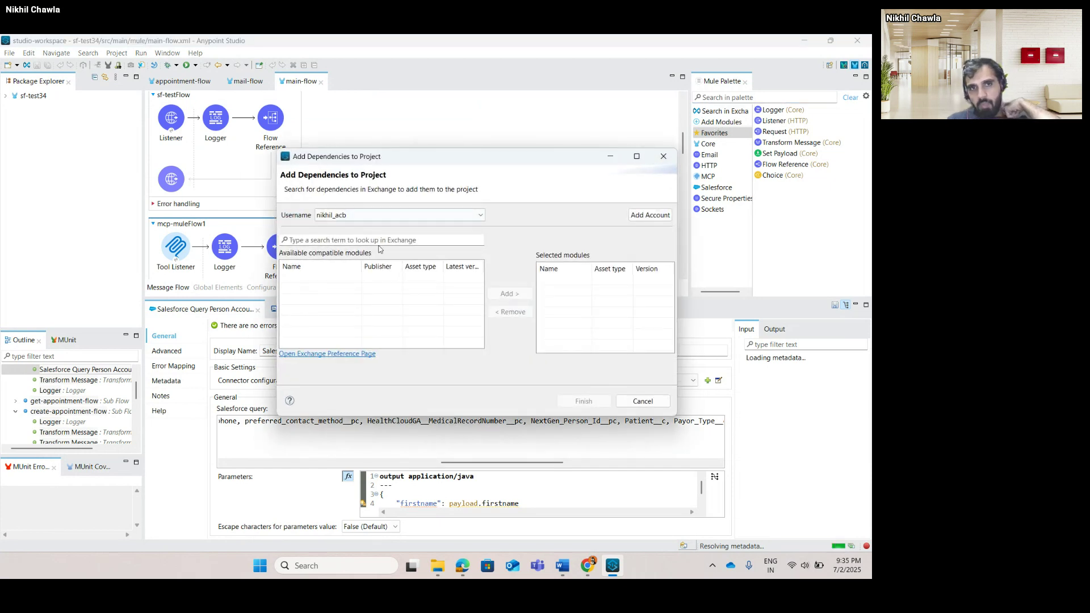
click(396, 245)
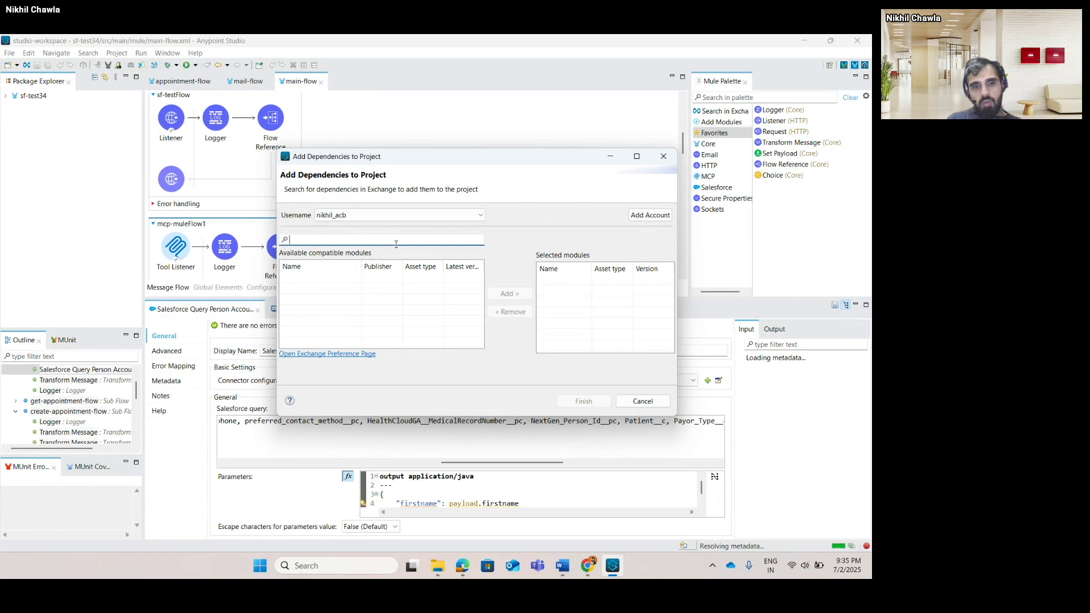
text(mcp)
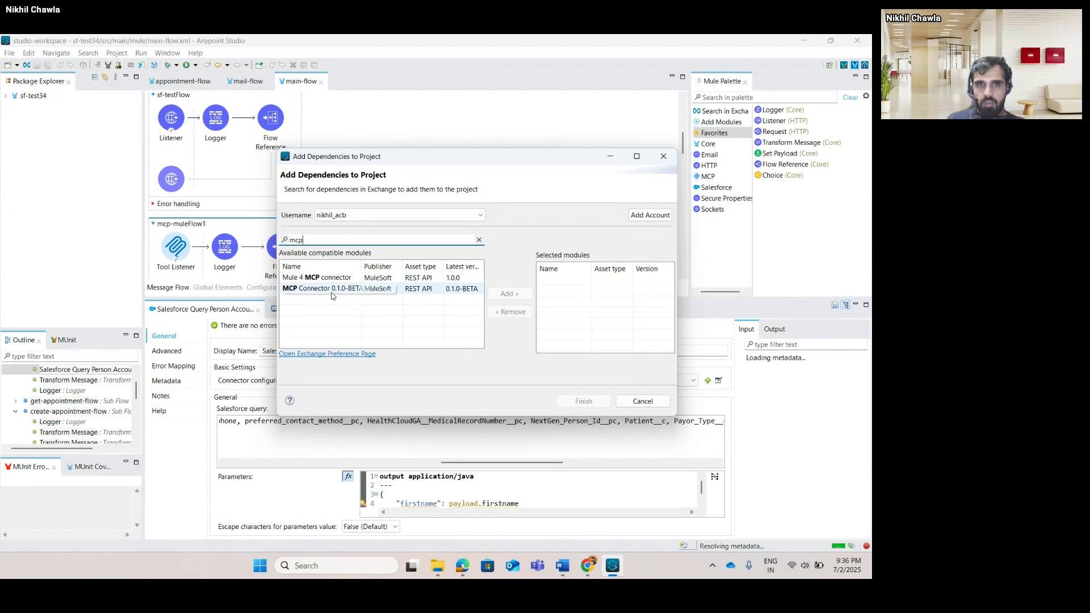
click(331, 279)
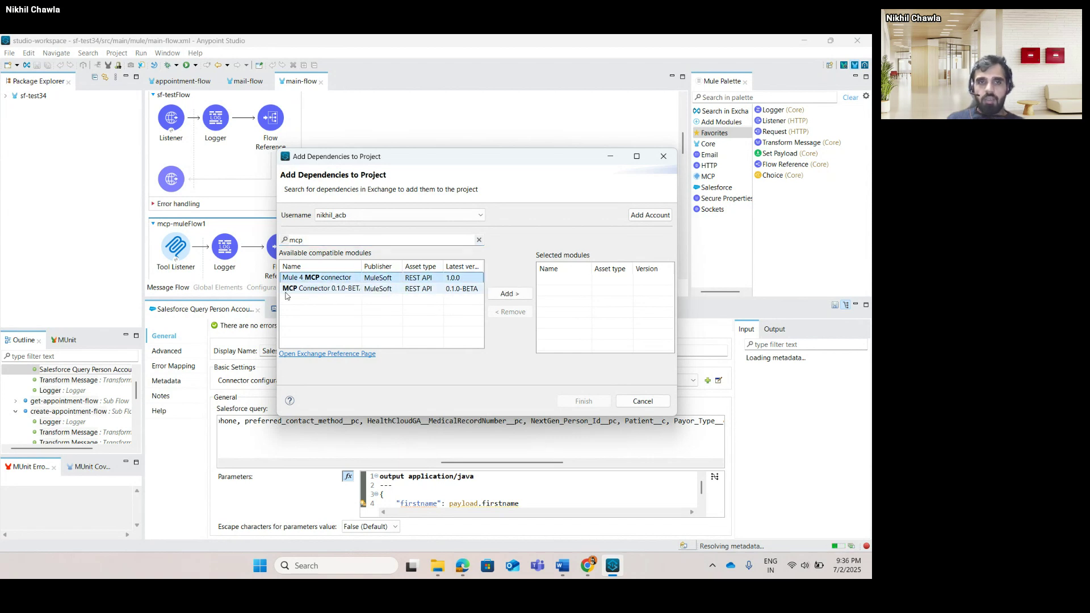
click(330, 290)
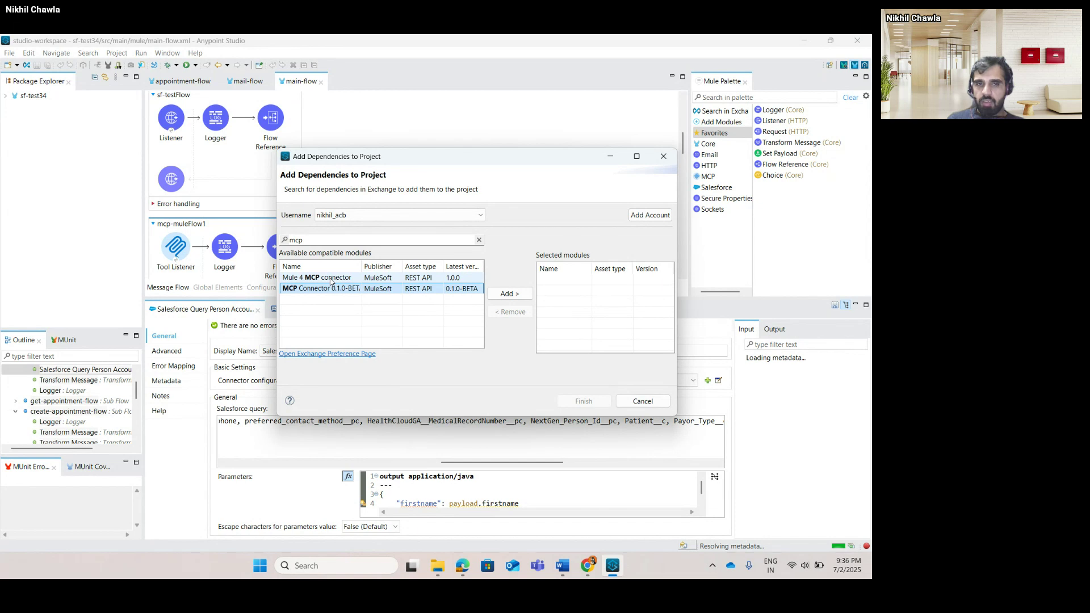
click(330, 280)
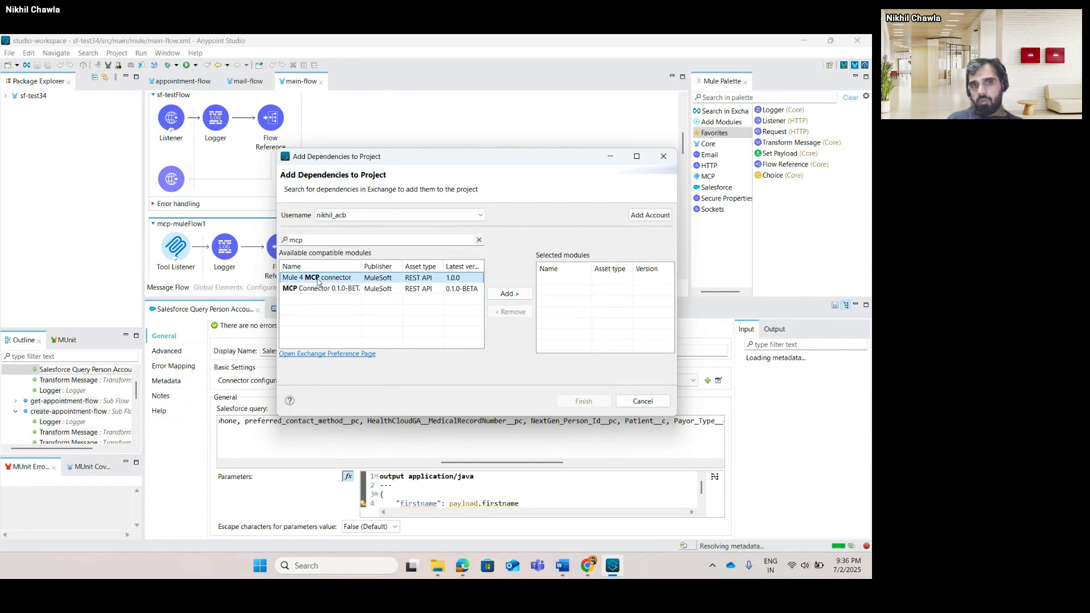
click(328, 289)
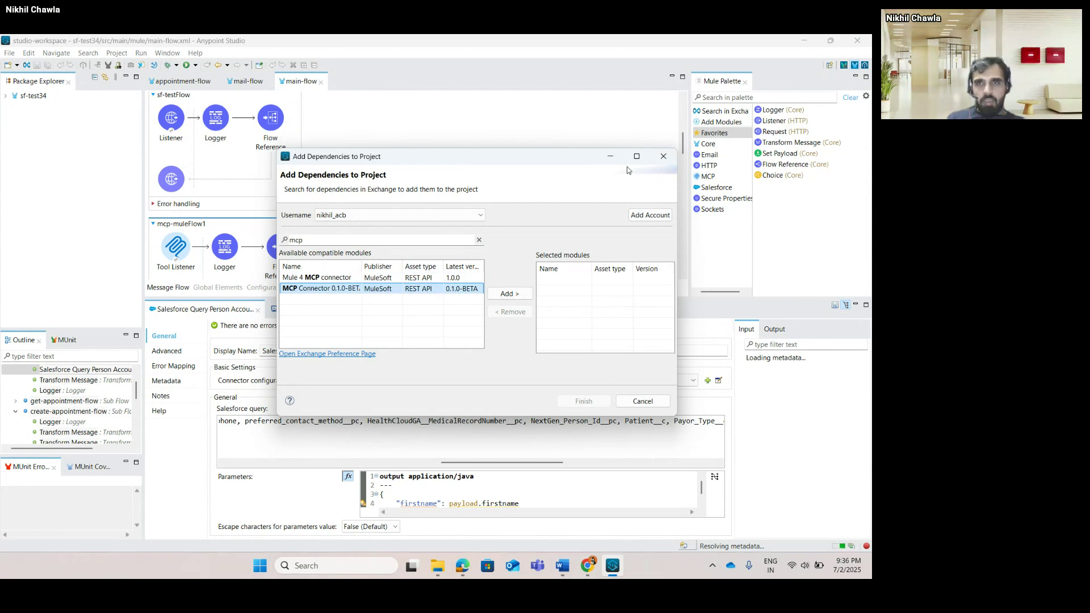
click(663, 156)
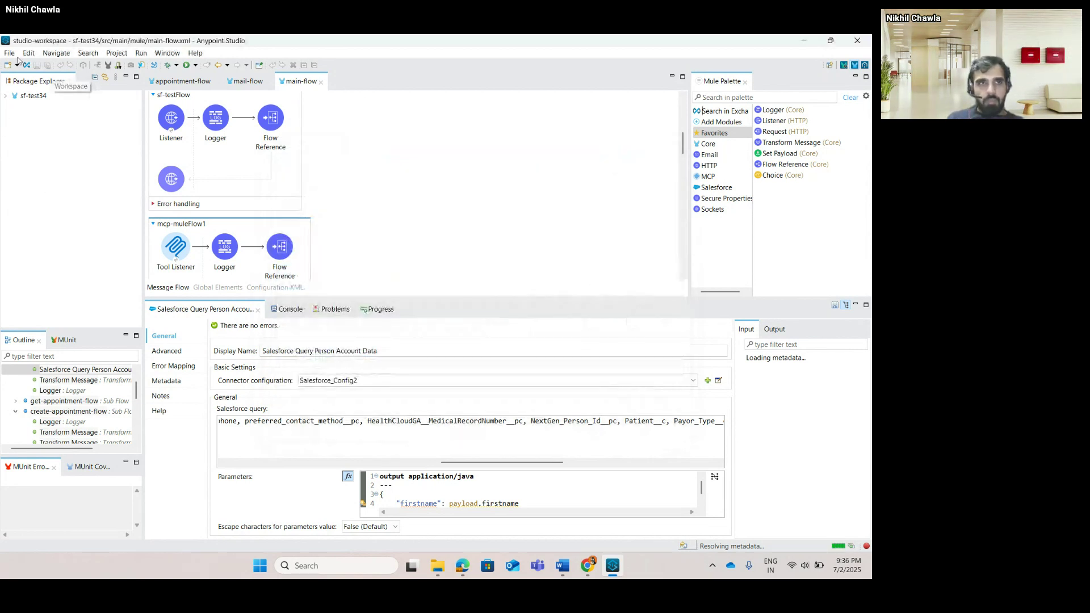
Expand the sf-test34 project and list the MCP connector's operations in the Mule Palette.
click(6, 96)
click(48, 200)
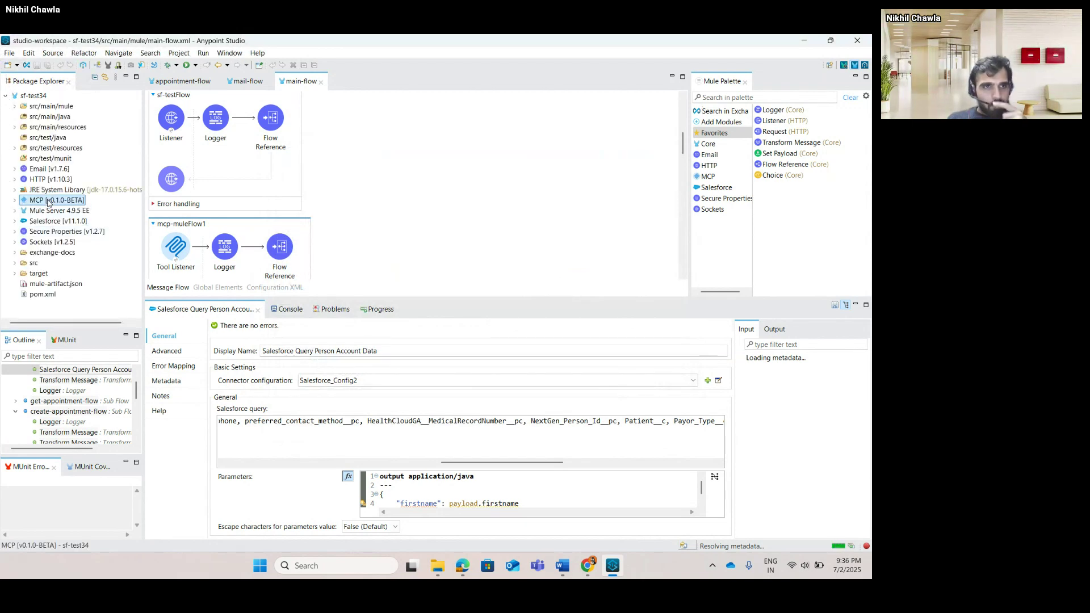
click(718, 176)
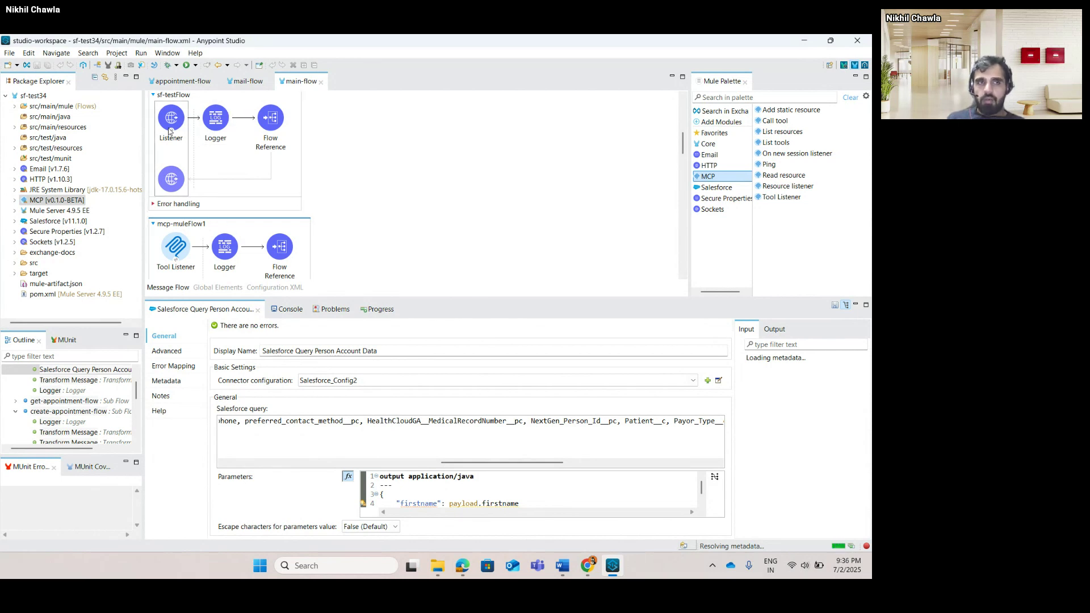
Show mcp-muleFlow1's Tool Listener settings, enlarging the panel down to its responses.
scroll(171, 133, up, 3)
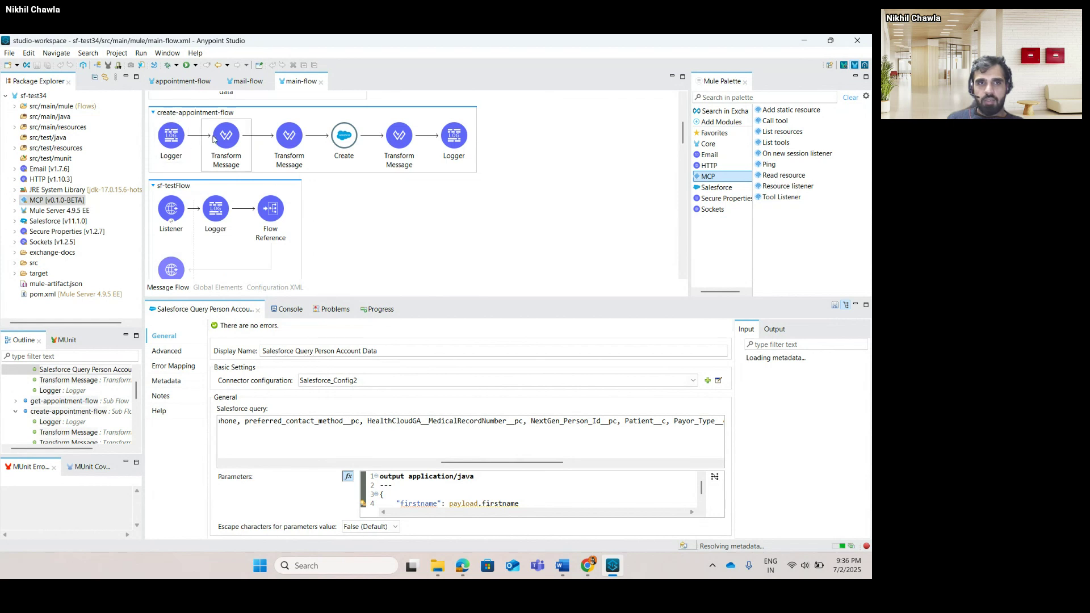
scroll(214, 138, up, 3)
scroll(213, 139, down, 6)
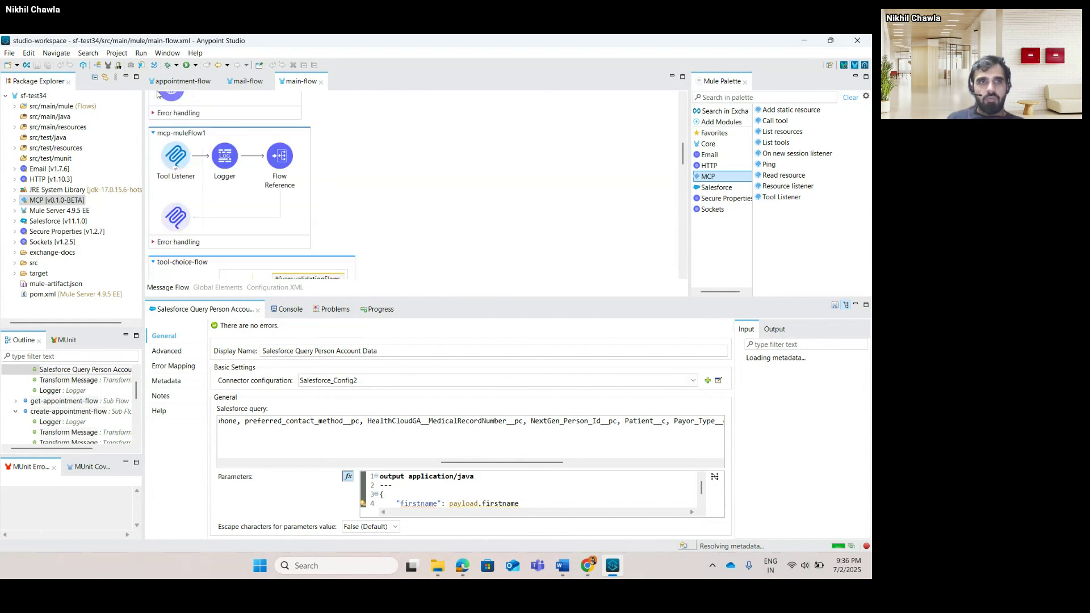
click(191, 180)
drag(461, 300, 462, 184)
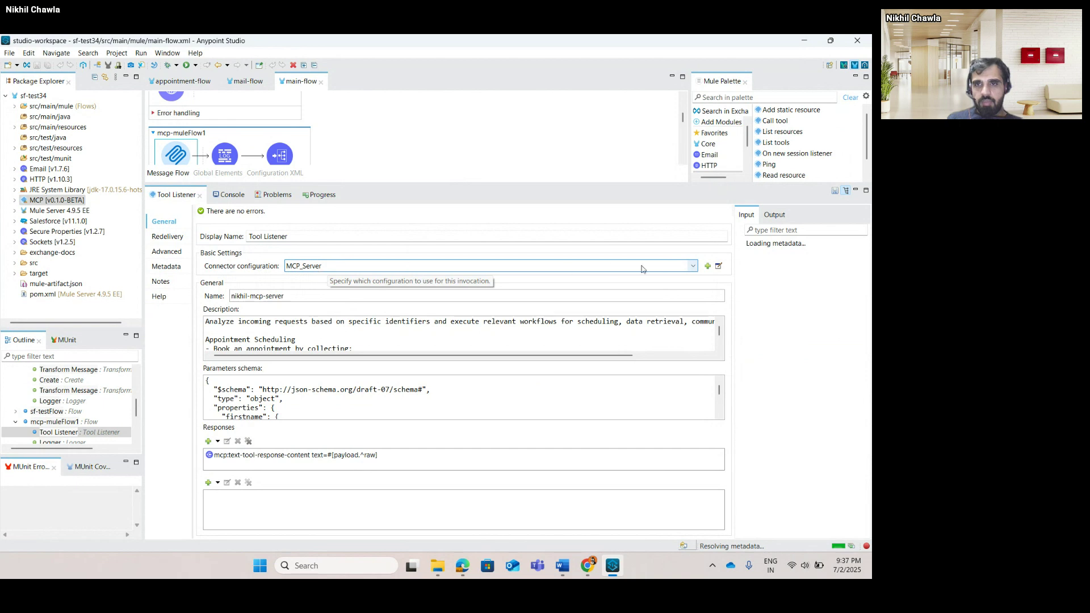
Open the MCP_Server global element, showing HTTP_Listener_config with /sse and /message paths.
click(718, 266)
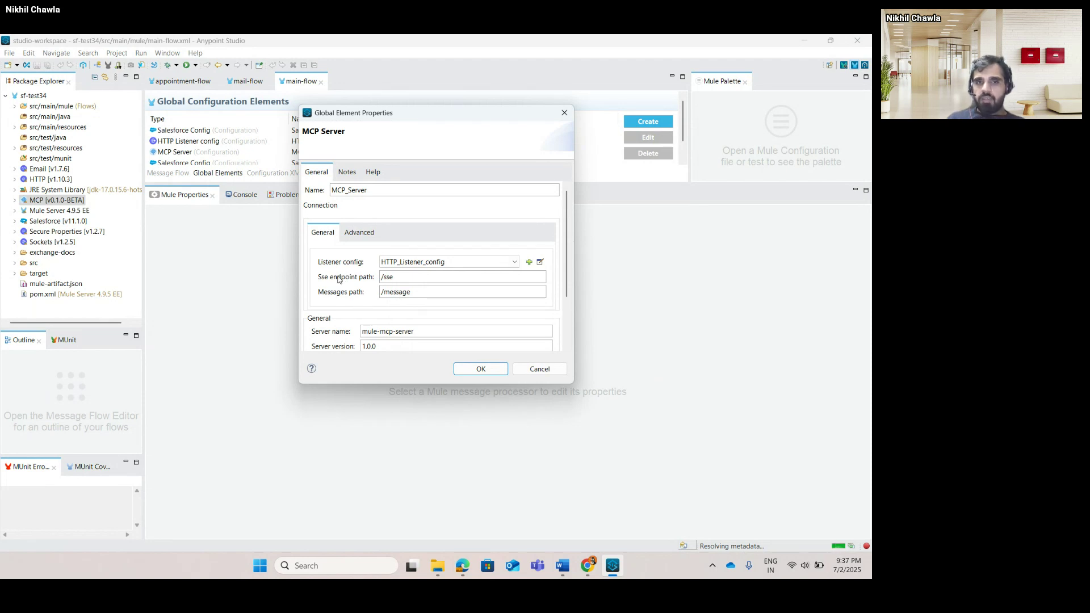
Close the MCP_Server properties with OK and view appointment-flow with a larger diagram area.
drag(567, 264, 567, 310)
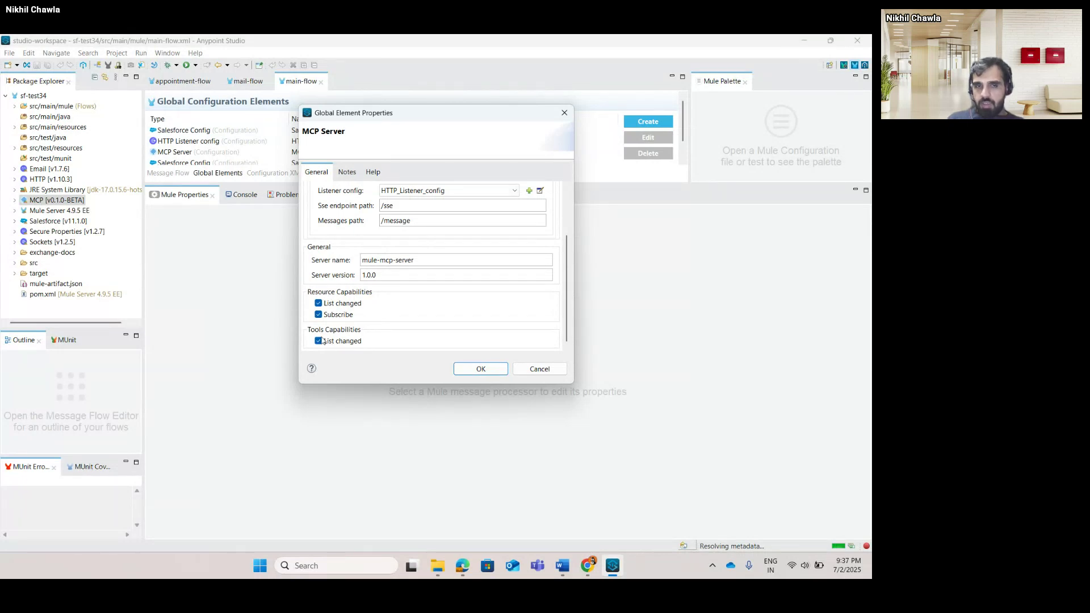
click(478, 370)
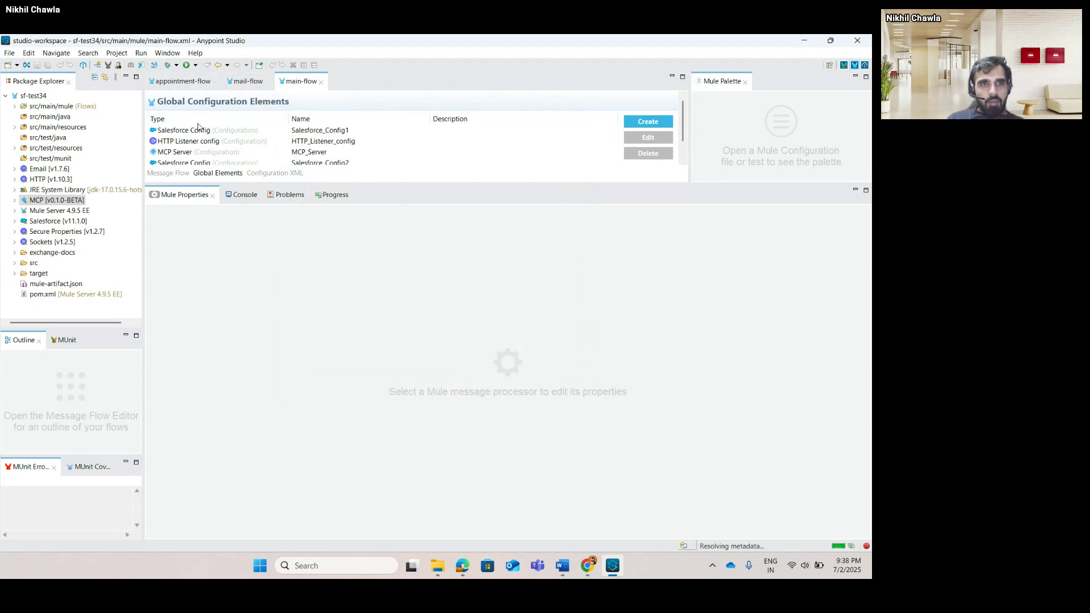
click(182, 81)
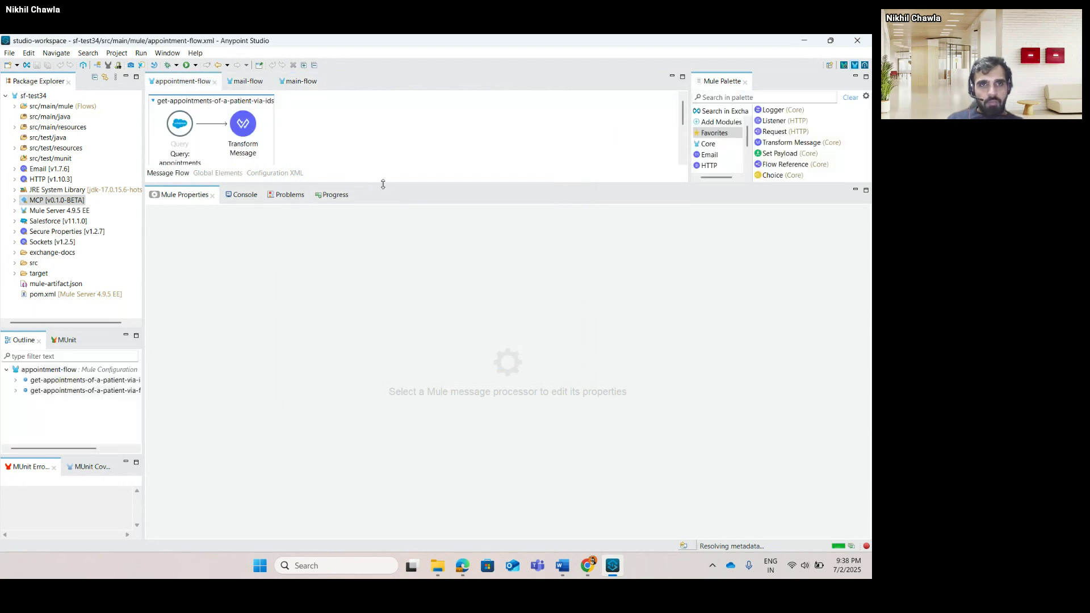
drag(388, 184, 386, 248)
Return to main-flow's Tool Listener, select all its Description text, and start a Windows search.
click(245, 81)
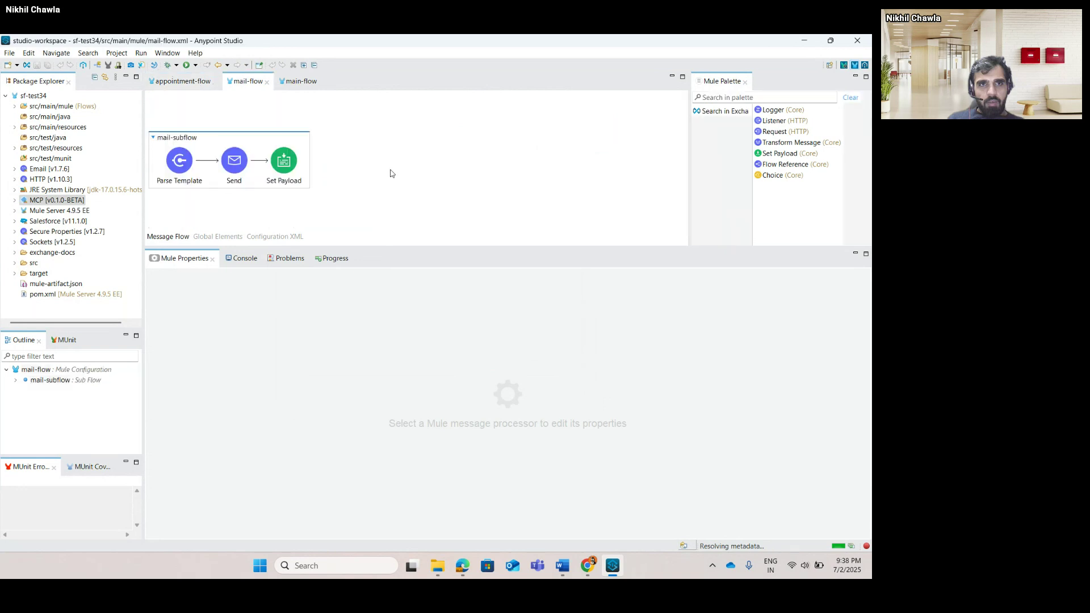
click(290, 85)
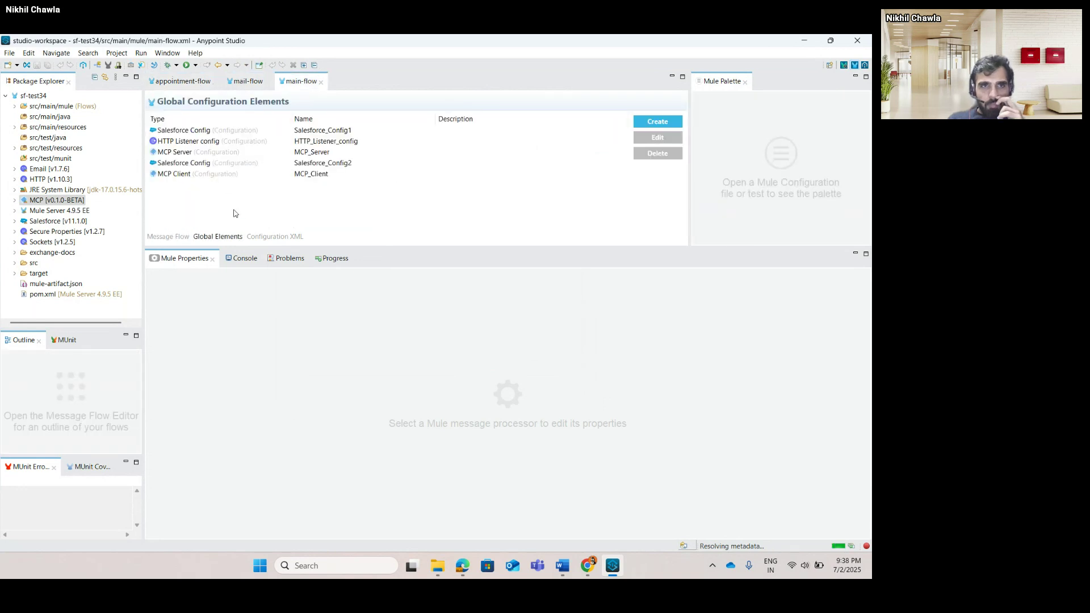
click(189, 236)
scroll(410, 187, down, 3)
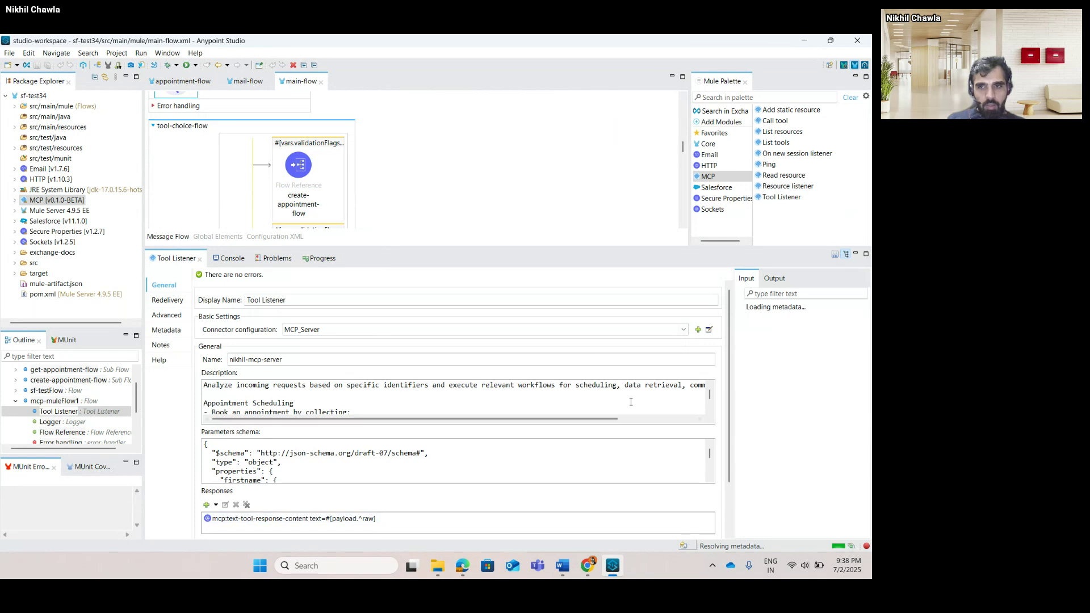
drag(730, 395, 729, 438)
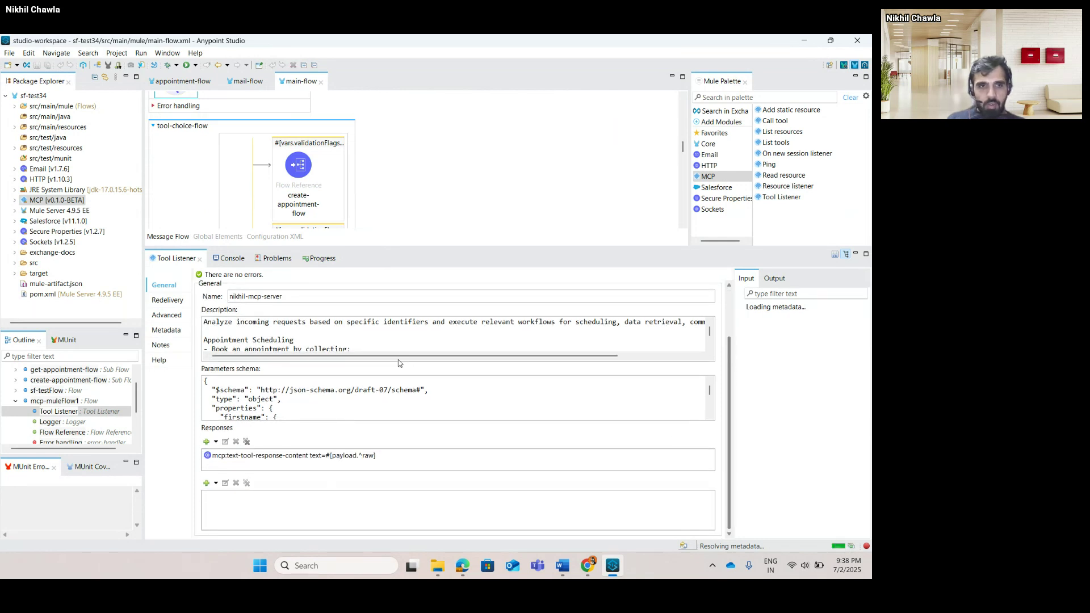
key(ctrl+a)
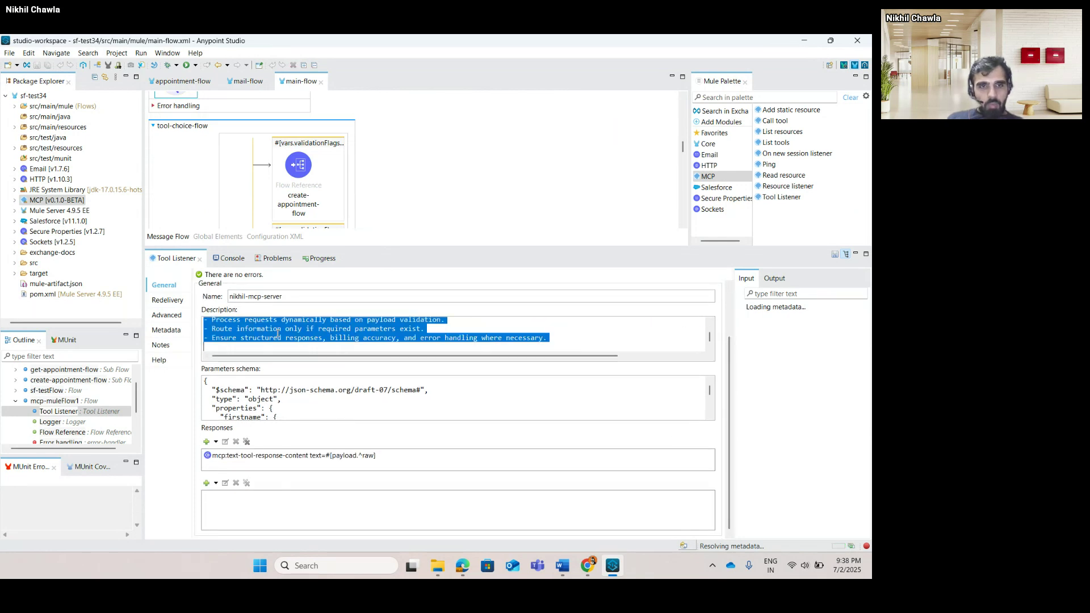
click(317, 564)
Launch Notepad via search, view the %dw 2.0 validation script, and maximize the window.
text(note)
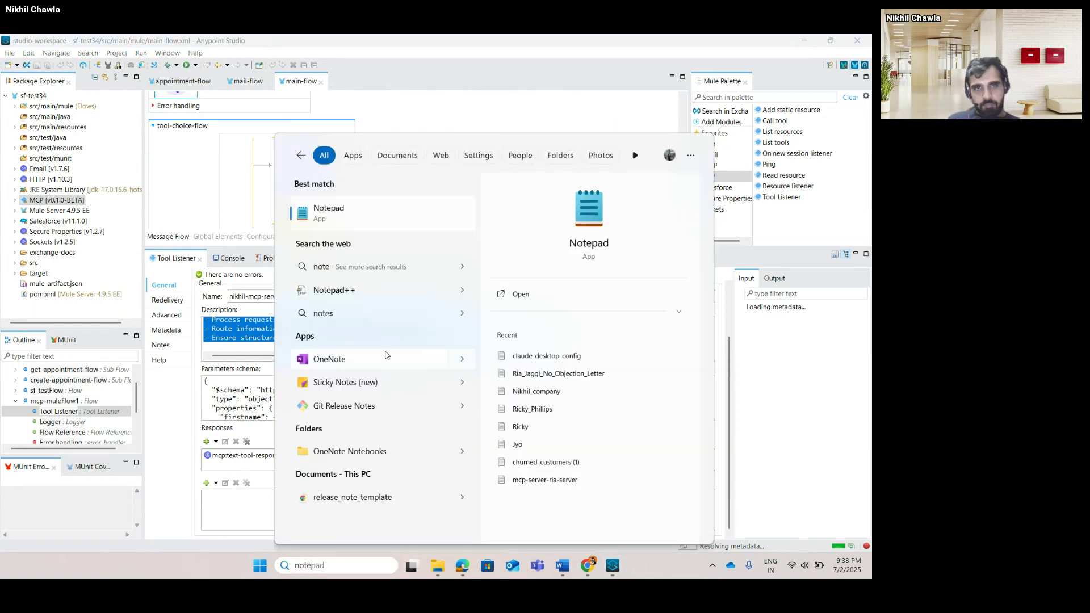
click(423, 212)
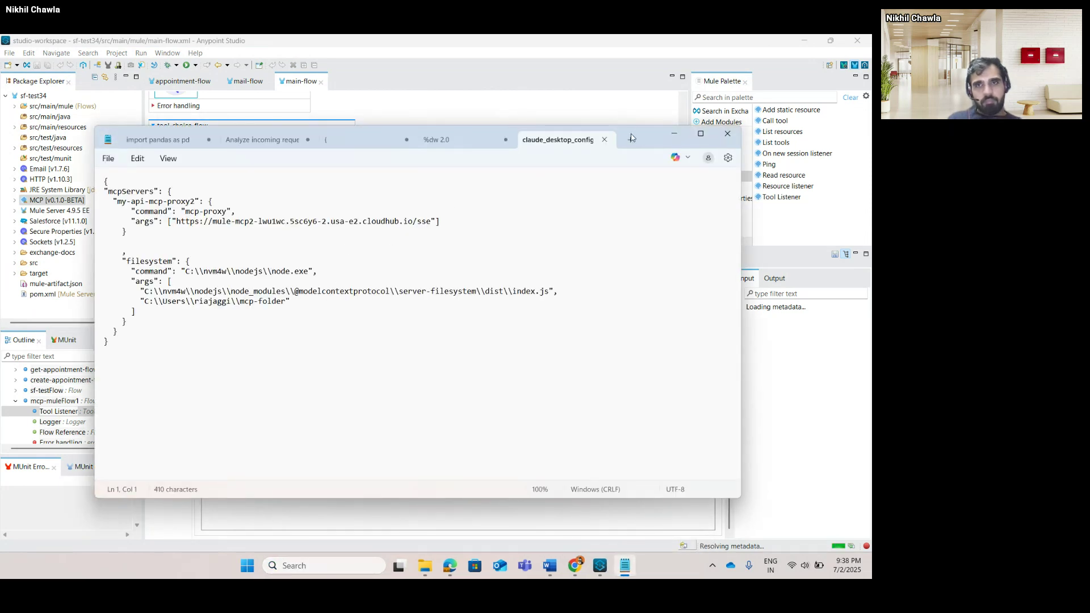
click(453, 146)
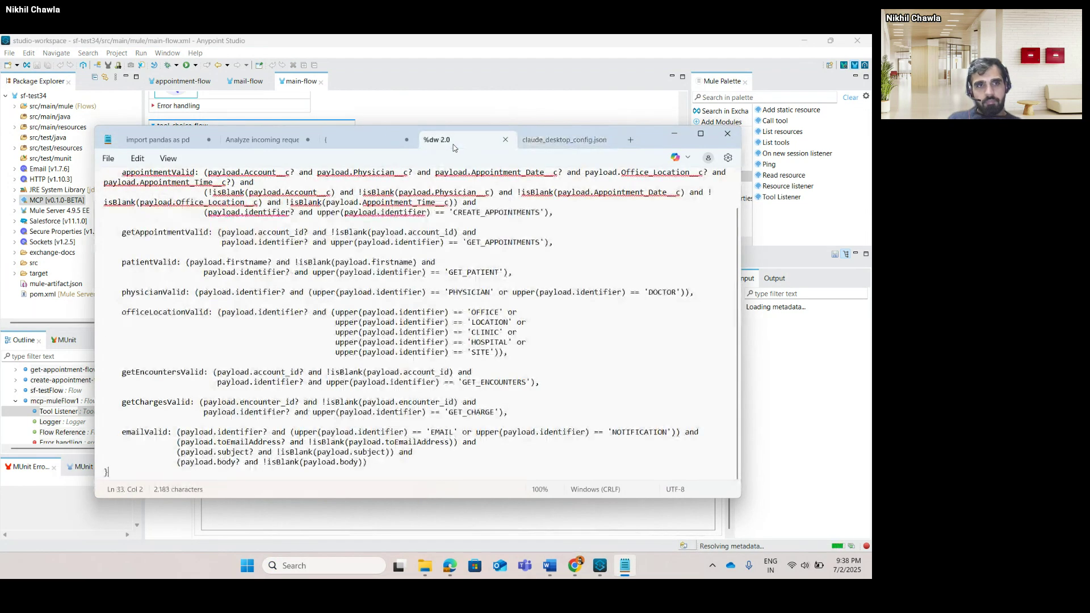
scroll(420, 324, up, 3)
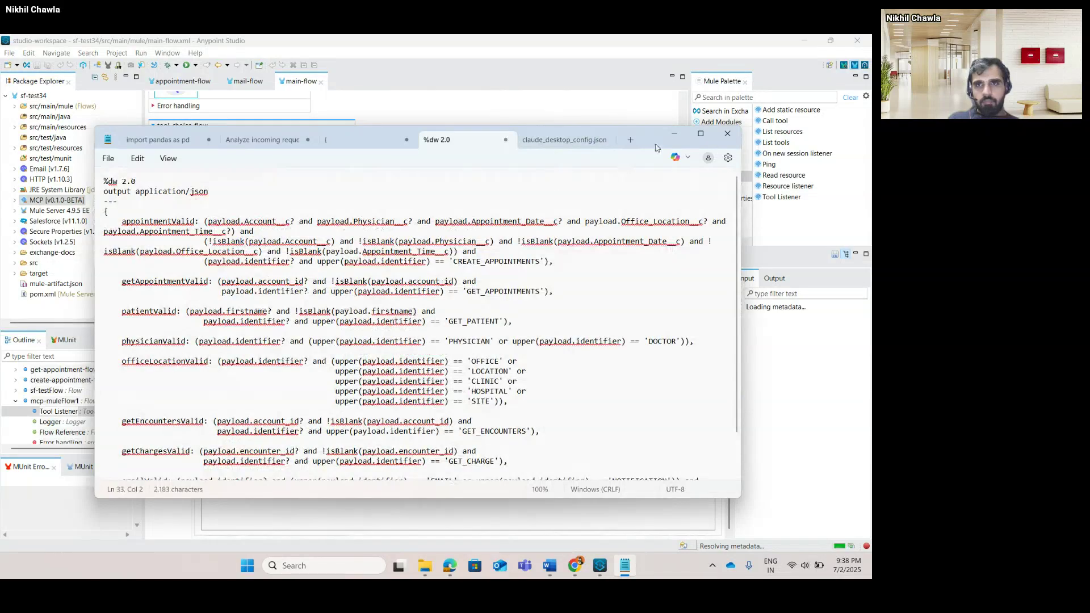
click(700, 134)
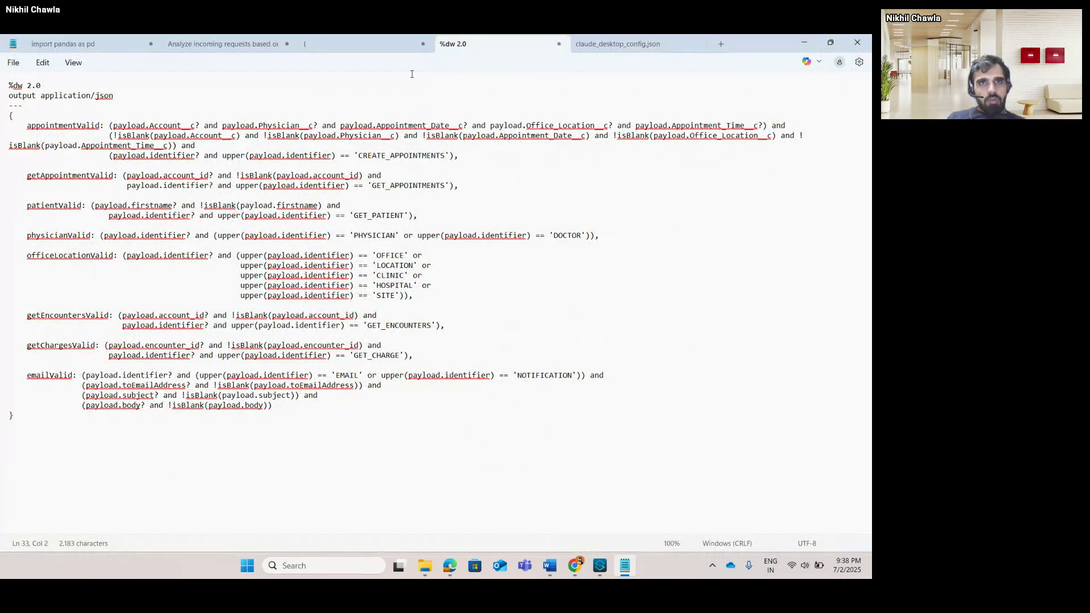
Review the JSON schema notes and the request-analysis tool description notes.
click(369, 48)
scroll(352, 332, up, 6)
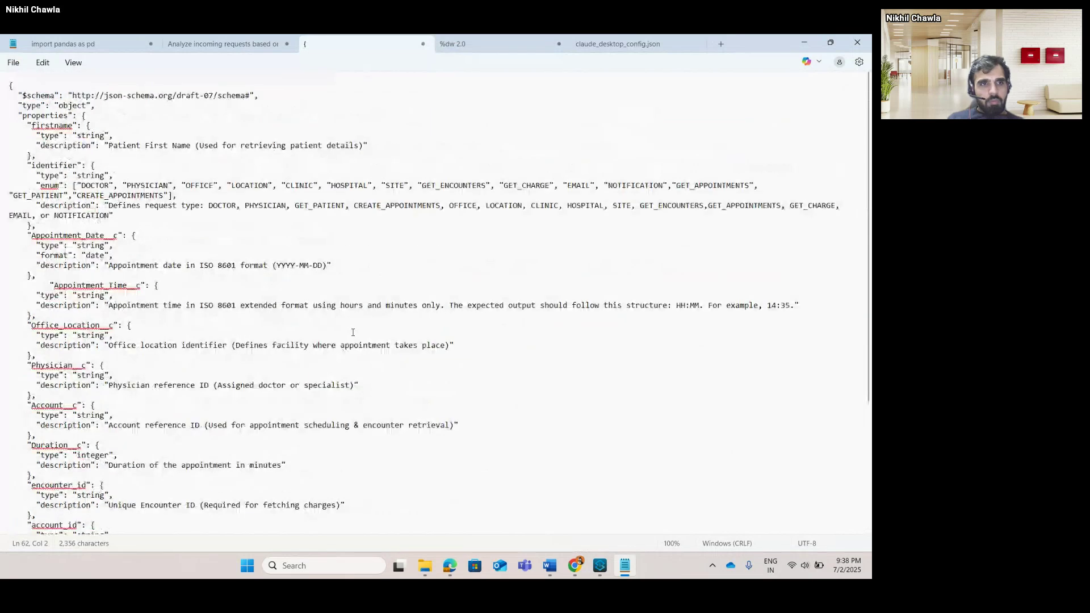
click(232, 45)
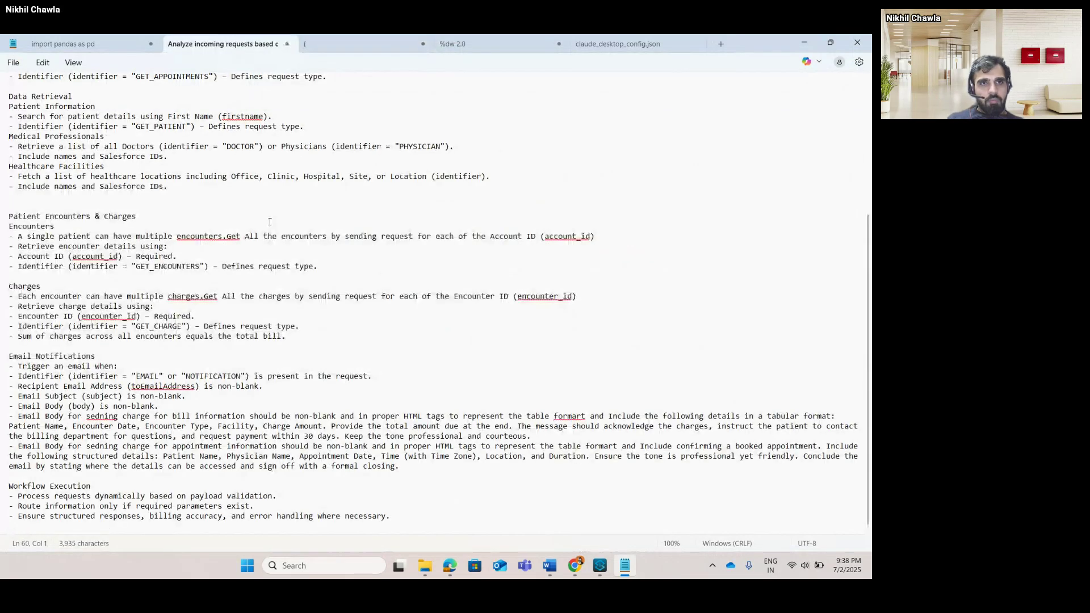
scroll(270, 221, up, 7)
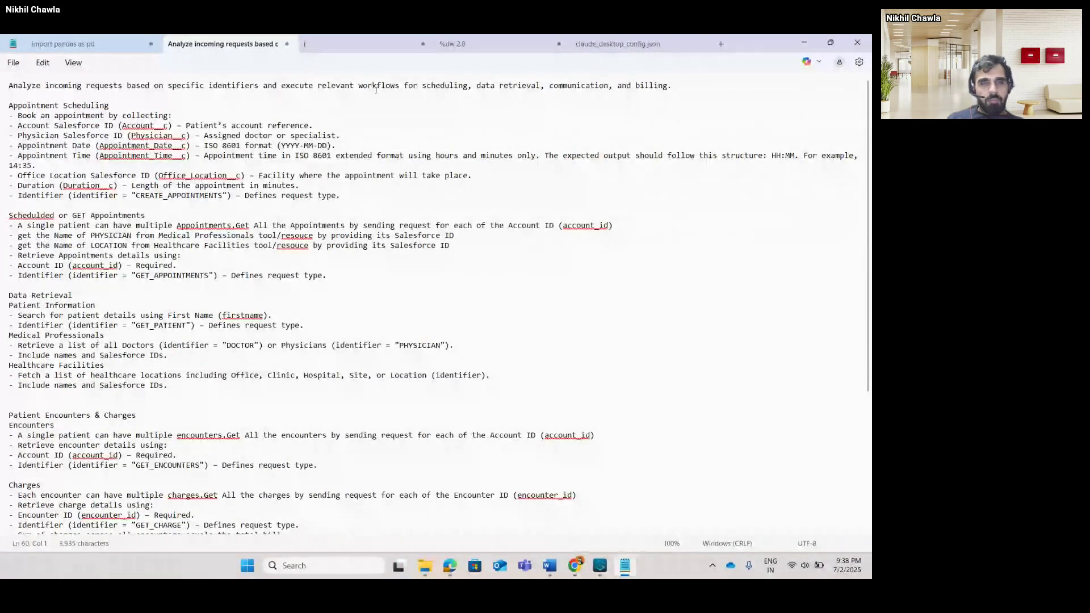
key(ctrl+Tab)
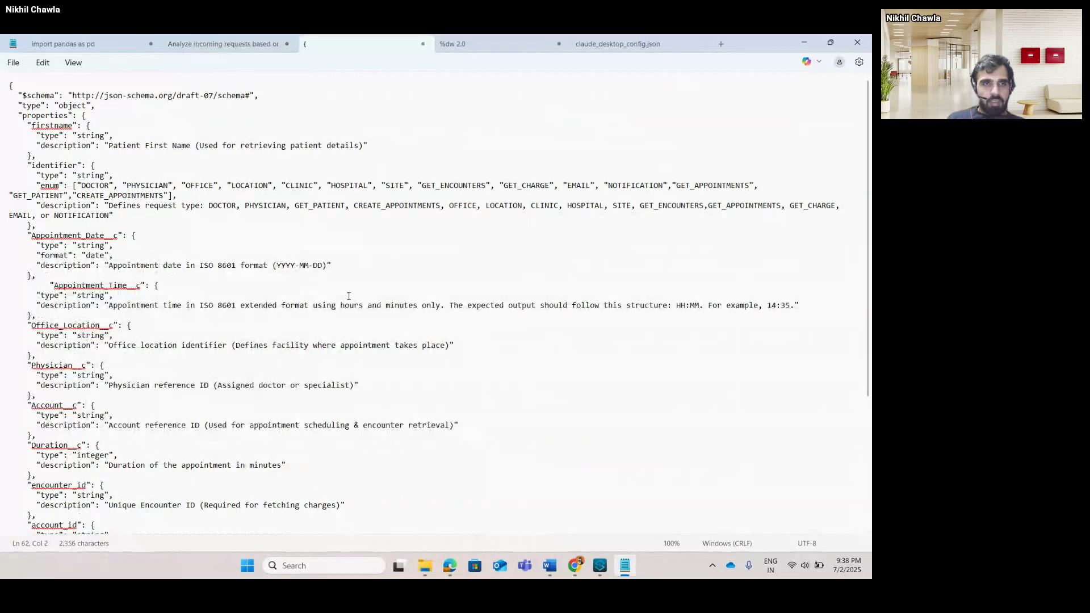
click(224, 44)
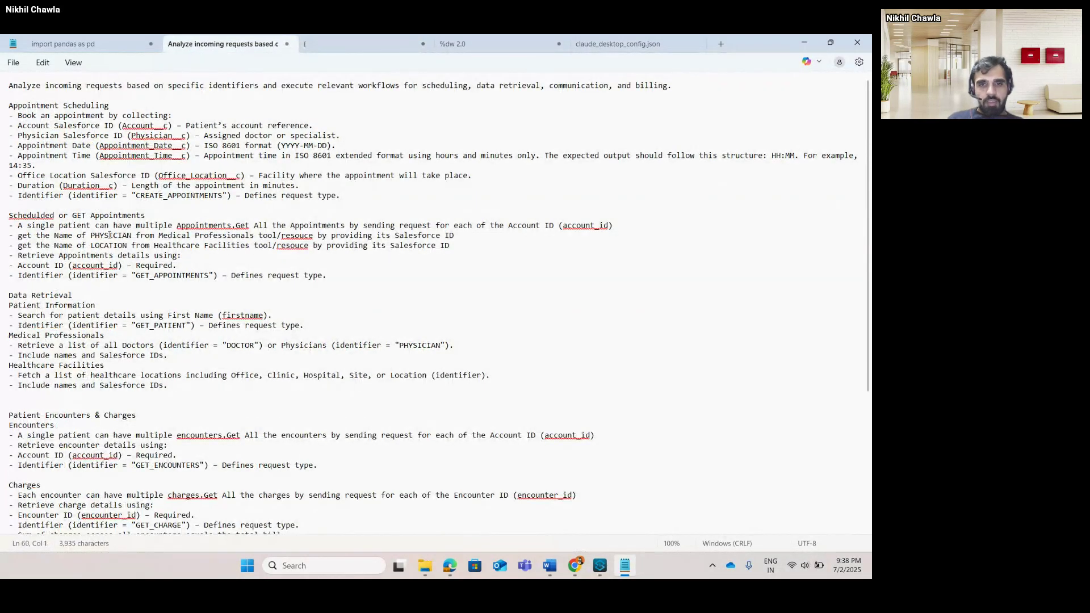
Switch from Notepad to Chrome showing the ChatGPT conversation.
key(alt+Tab)
key(alt+Tab)
key(Tab)
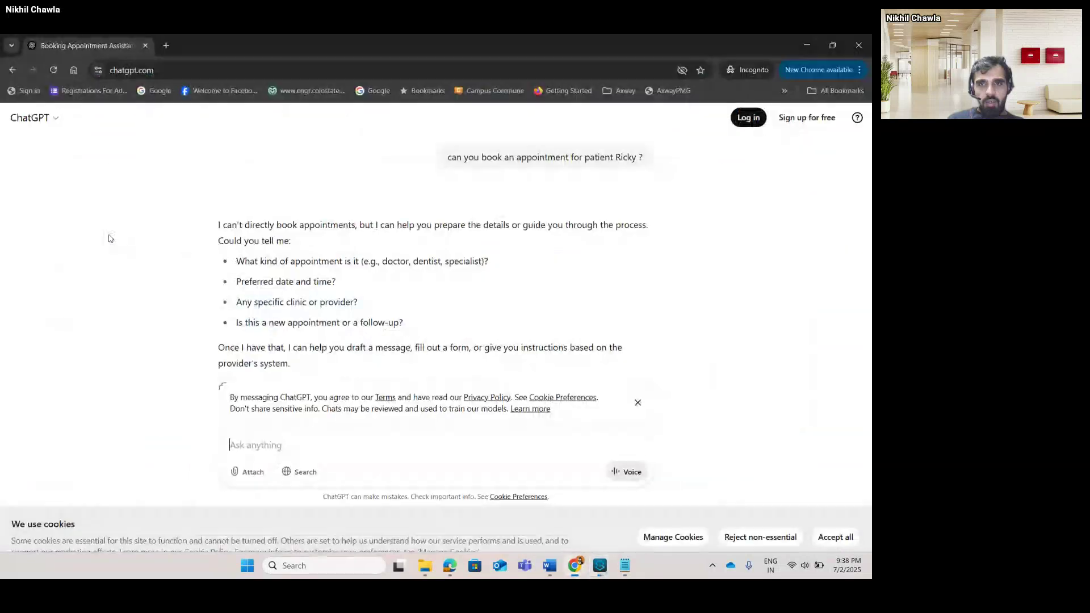
Bring the MuleSoft meetup Chrome window to the front.
key(alt+Tab)
key(Tab)
key(Tab)
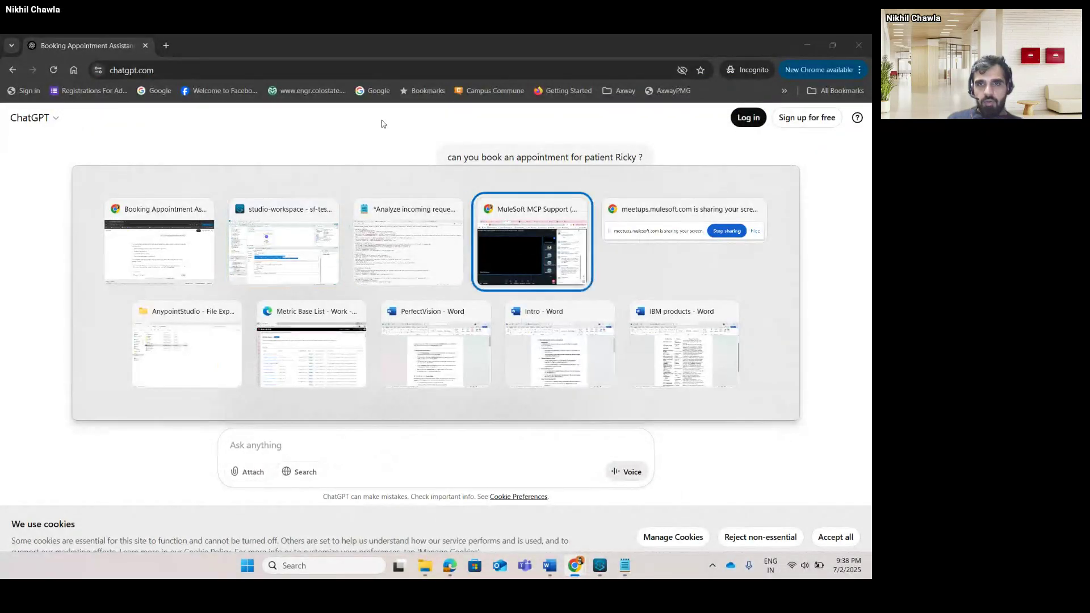
key(alt+Tab)
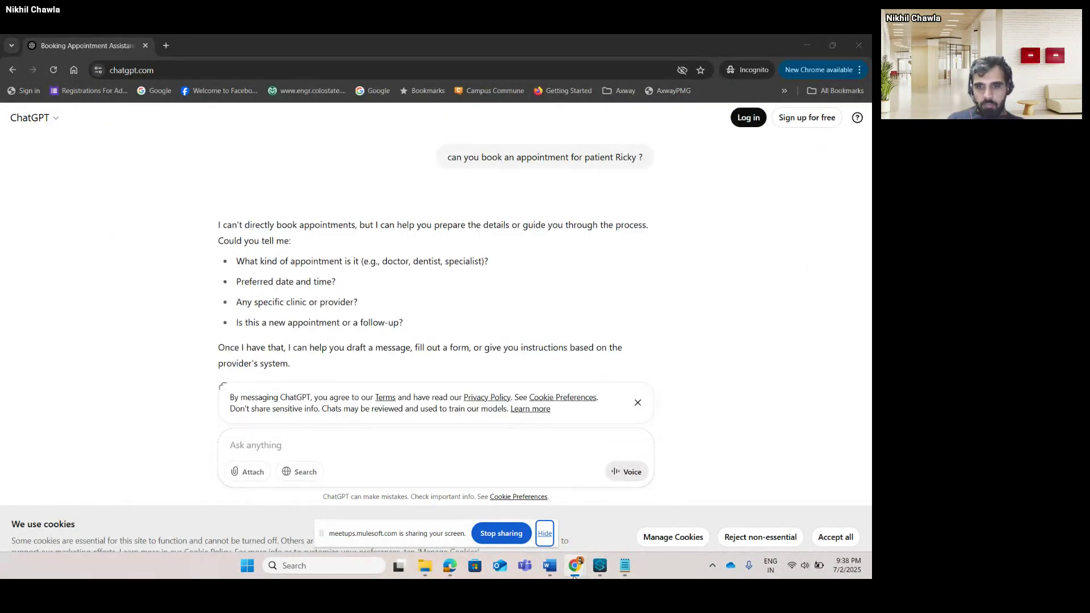
mouse_move(574, 570)
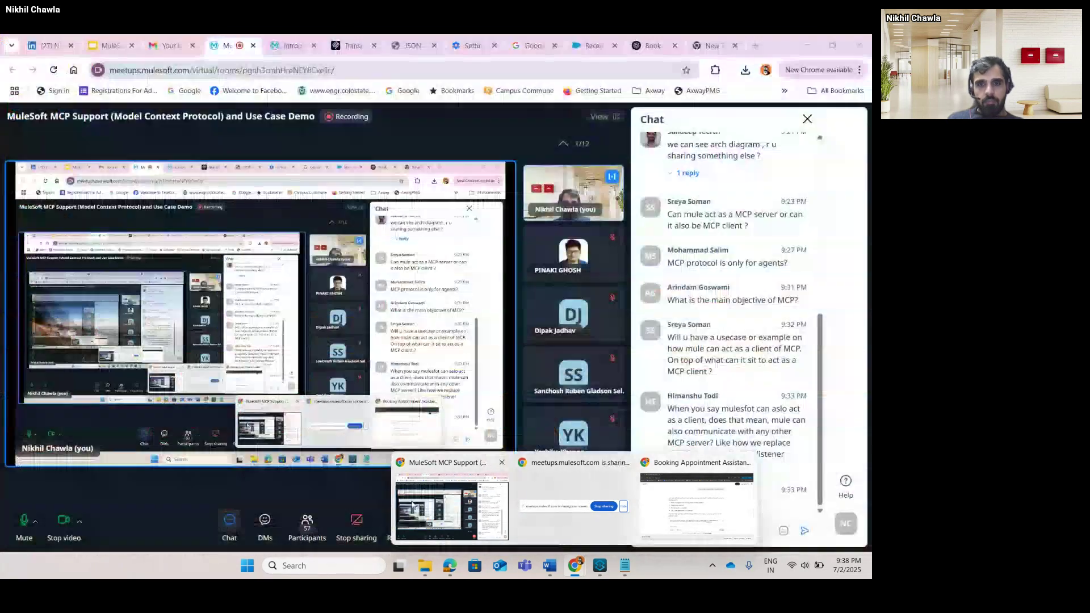
click(452, 506)
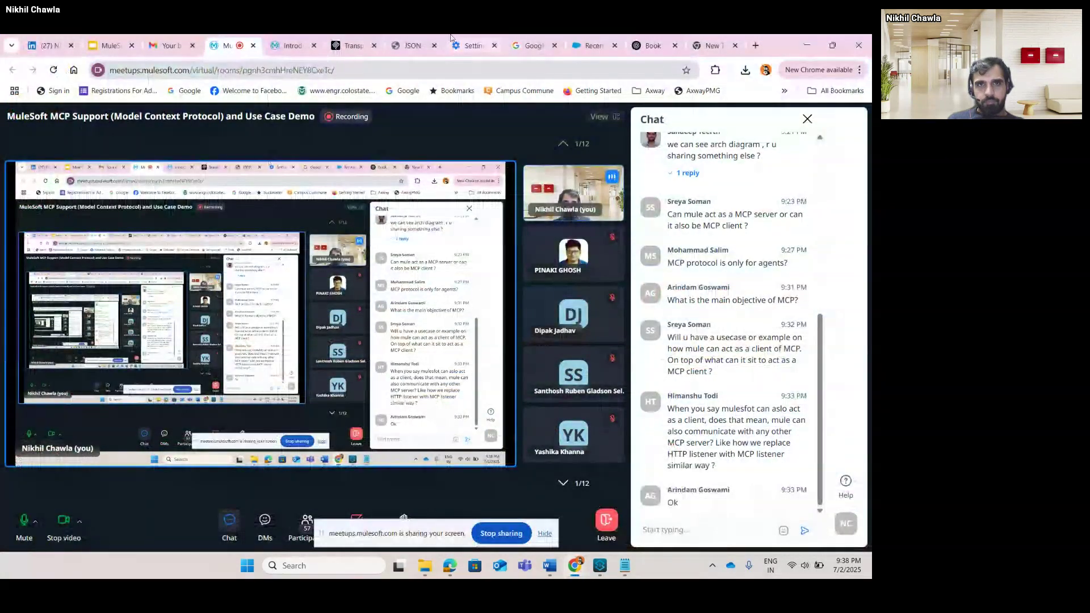
Review the MCP Transports docs, go back to Introduction, then return to the Notepad appointment notes.
click(352, 45)
scroll(351, 346, up, 10)
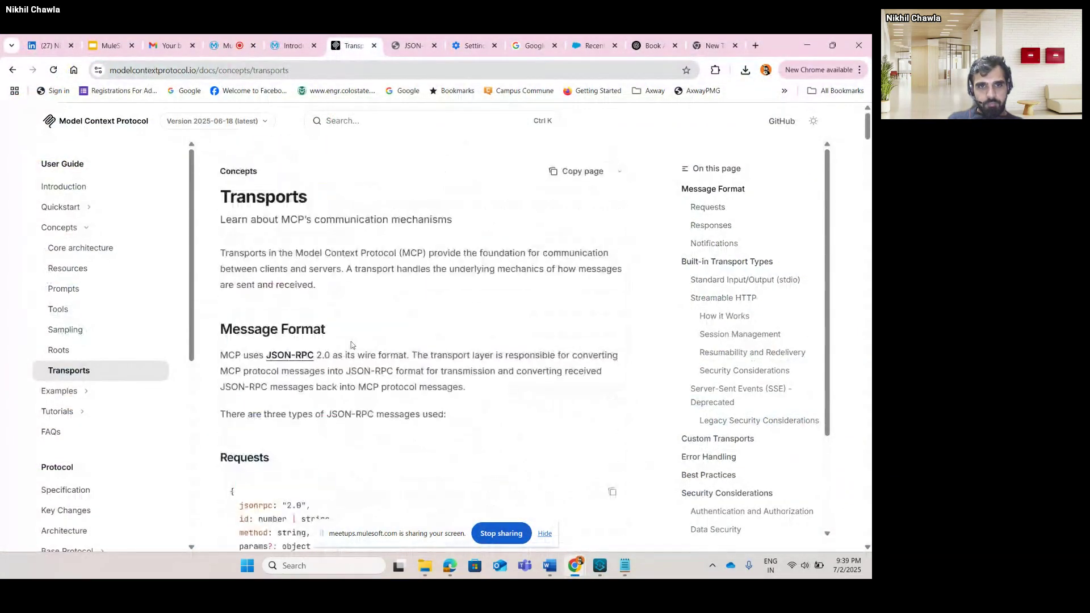
click(14, 70)
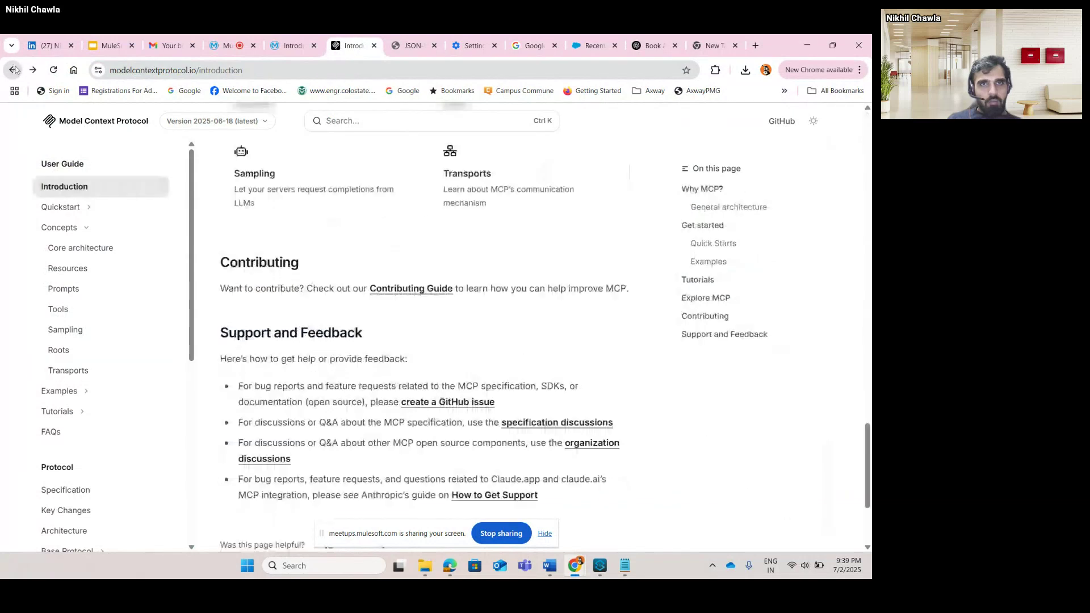
scroll(398, 343, up, 5)
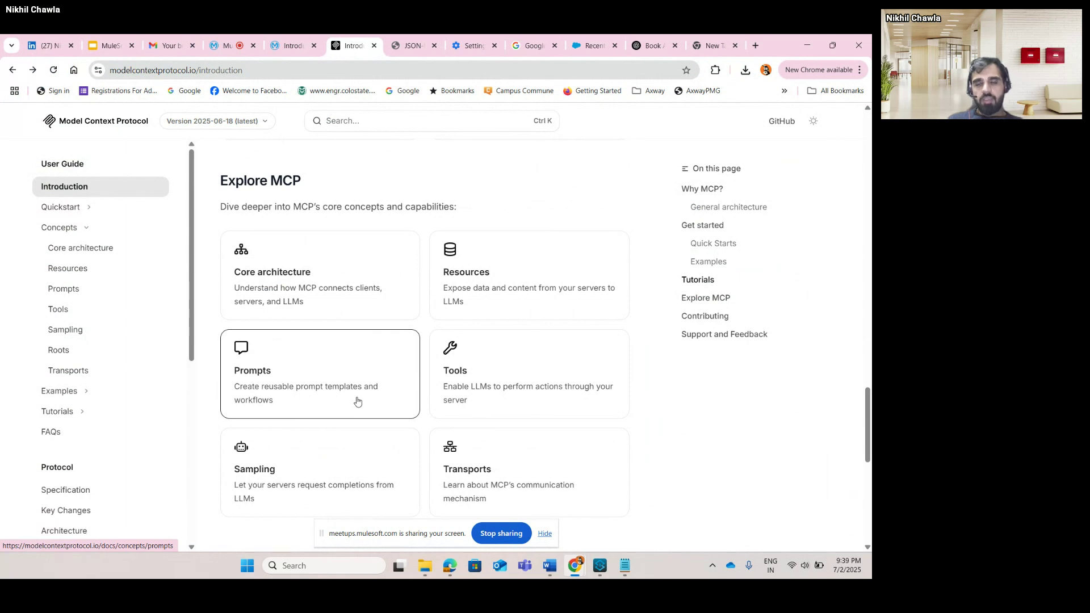
key(alt+Tab)
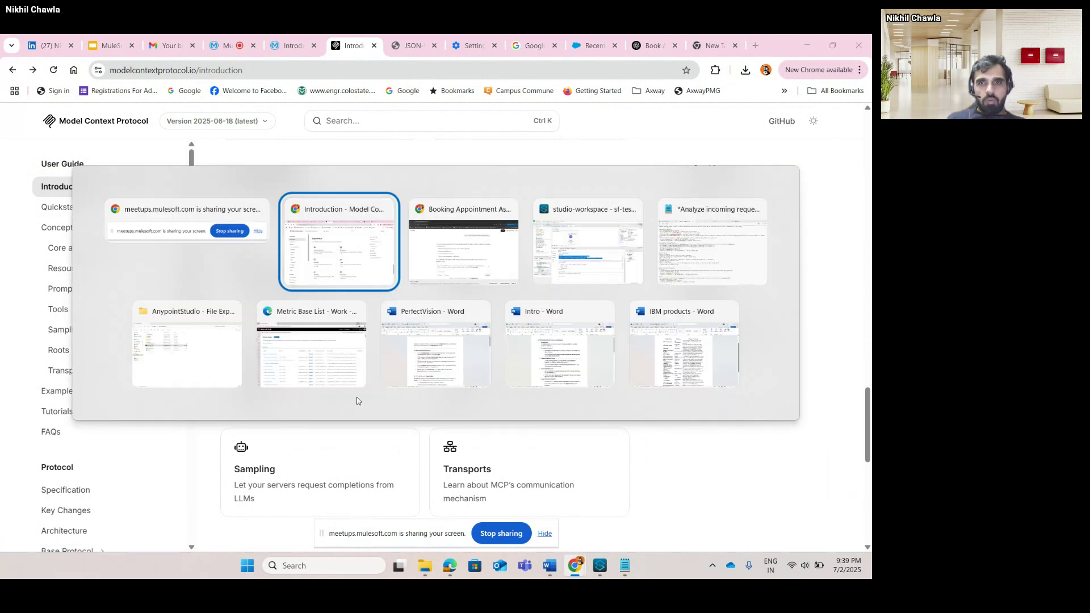
key(alt+Tab)
key(alt+Tab)
key(alt+Tab)
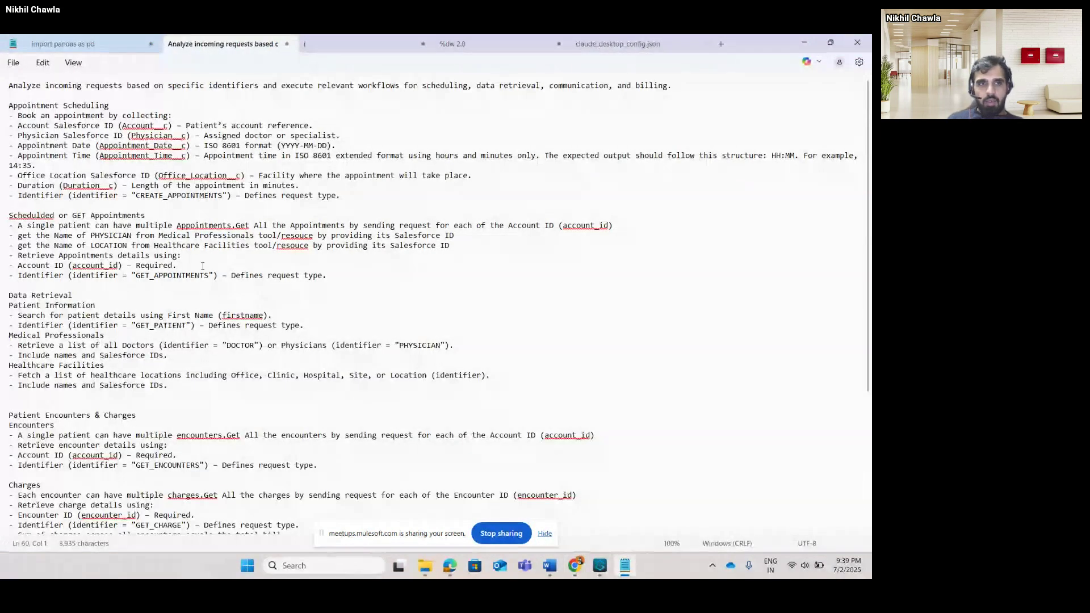
click(545, 534)
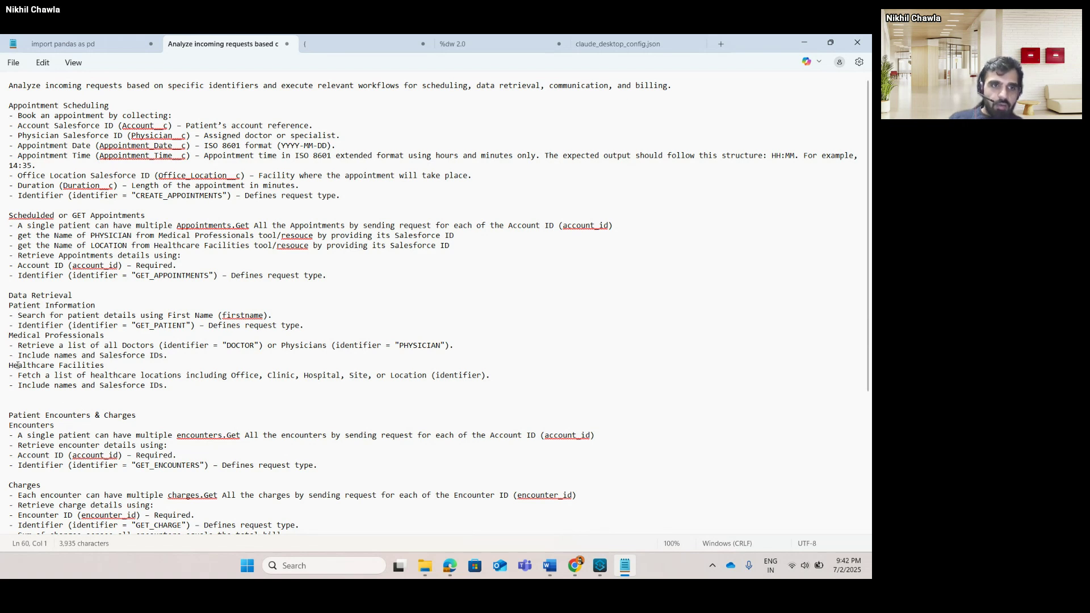
drag(9, 336, 114, 330)
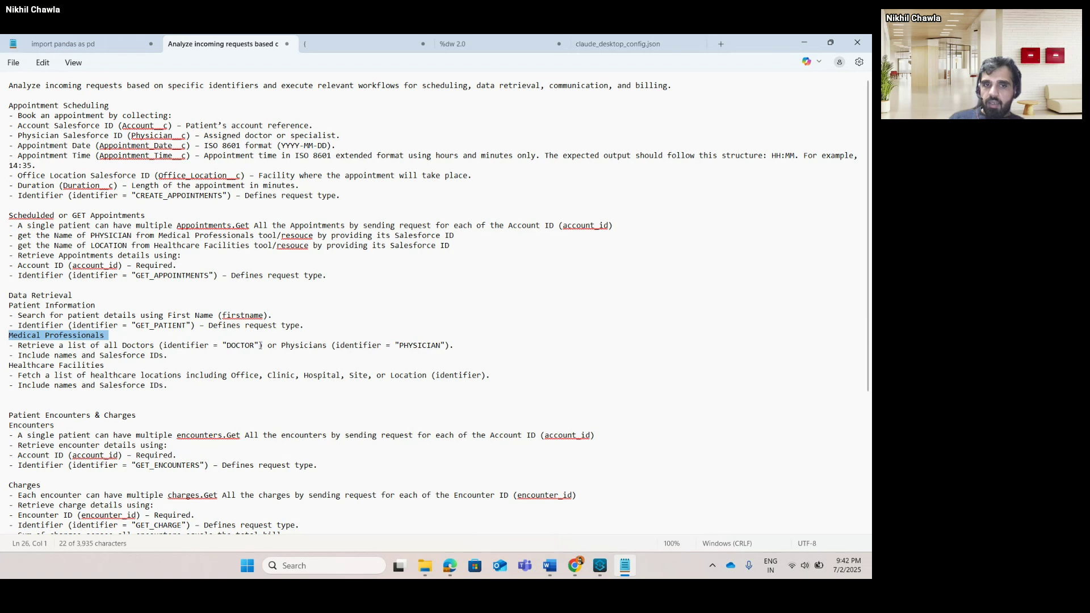
drag(150, 345, 242, 346)
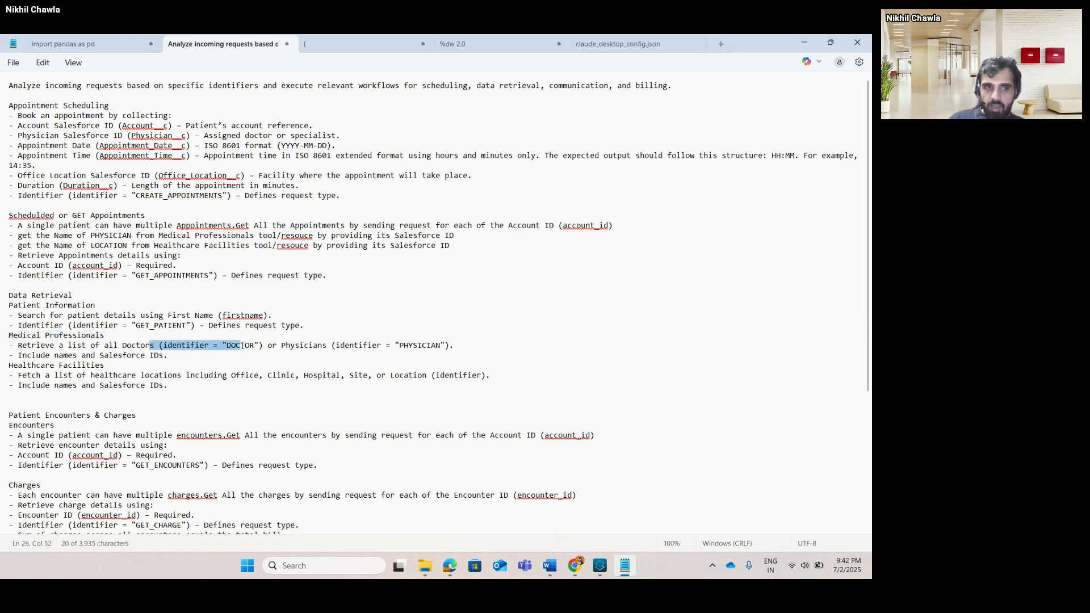
drag(81, 356, 160, 357)
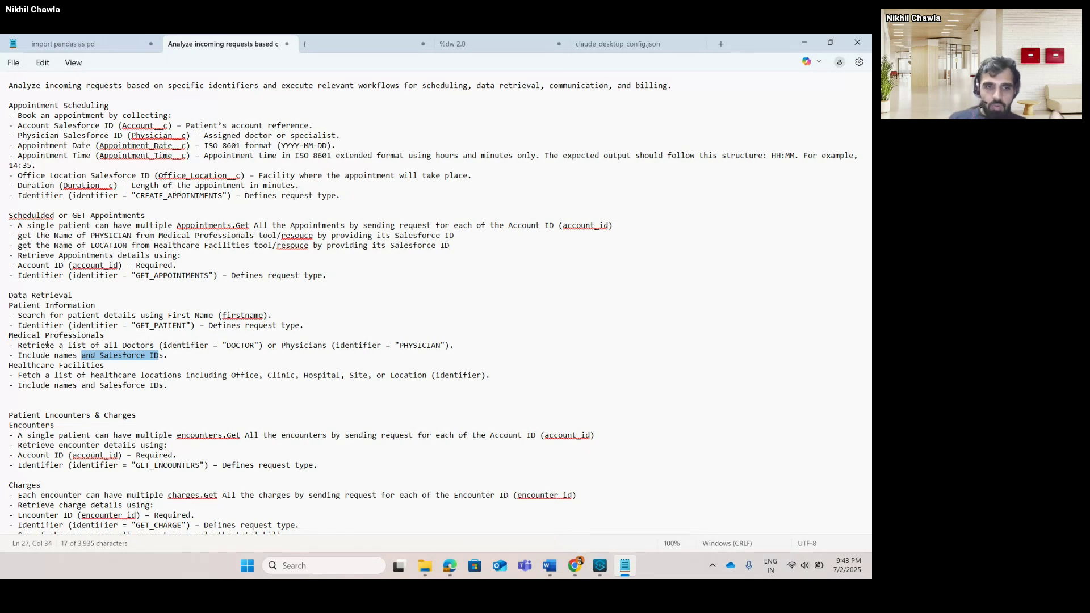
scroll(48, 344, down, 6)
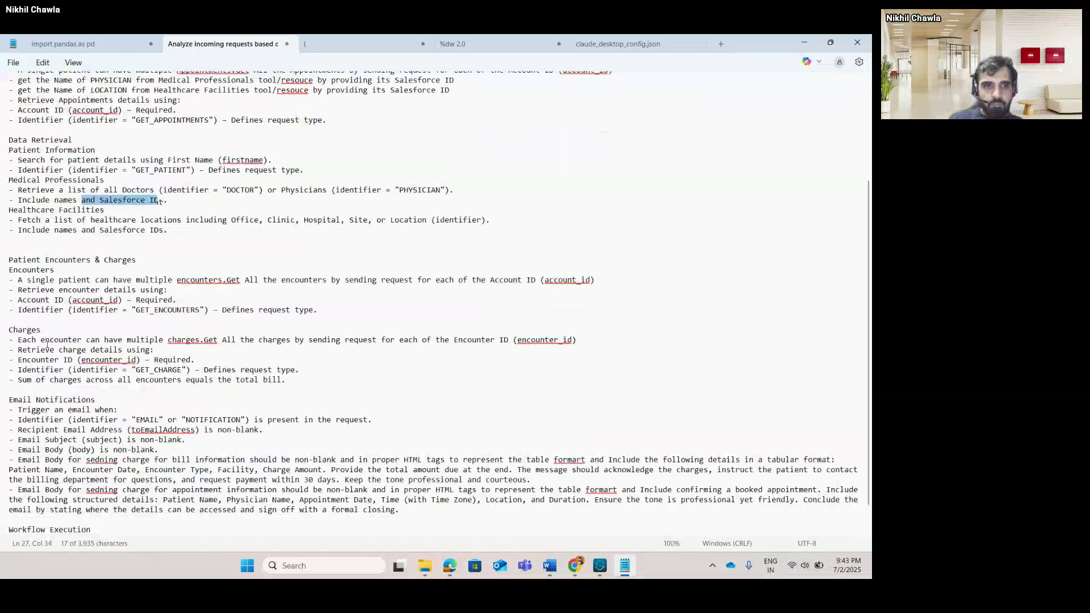
scroll(47, 345, down, 1)
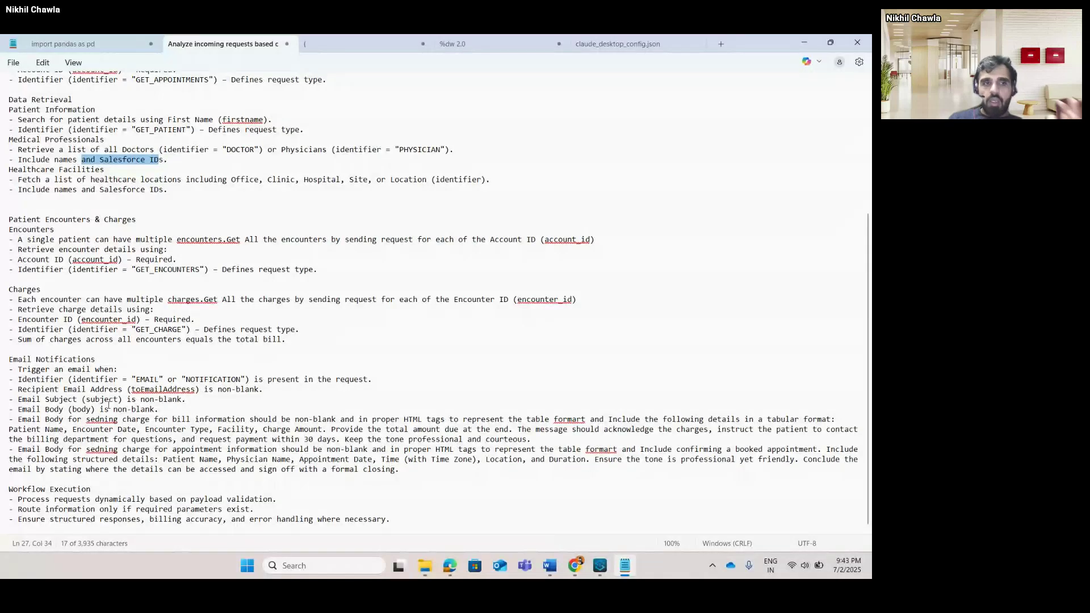
scroll(154, 372, up, 6)
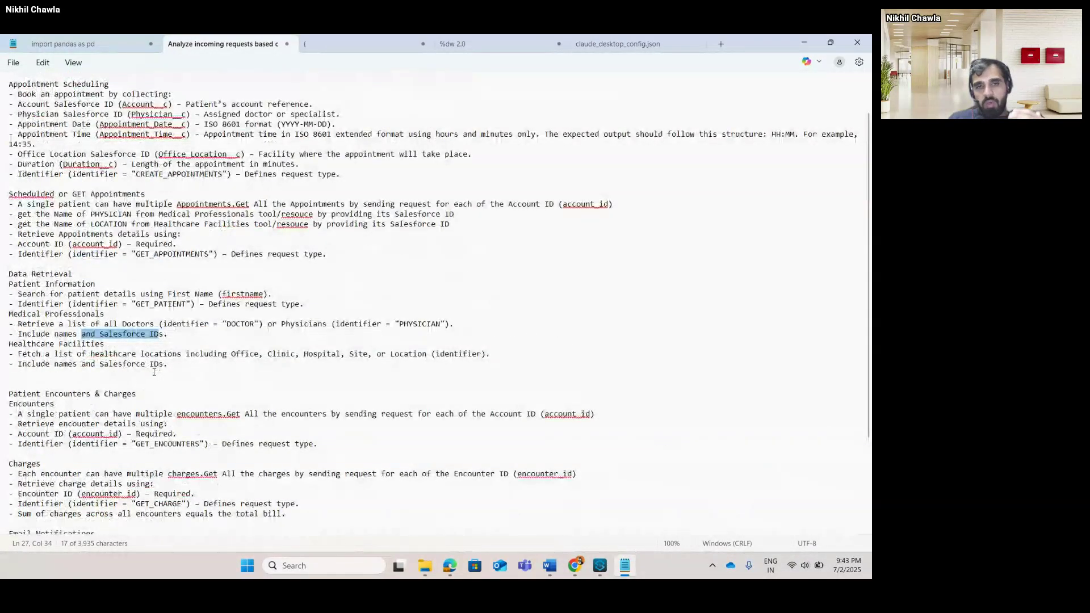
scroll(154, 372, up, 1)
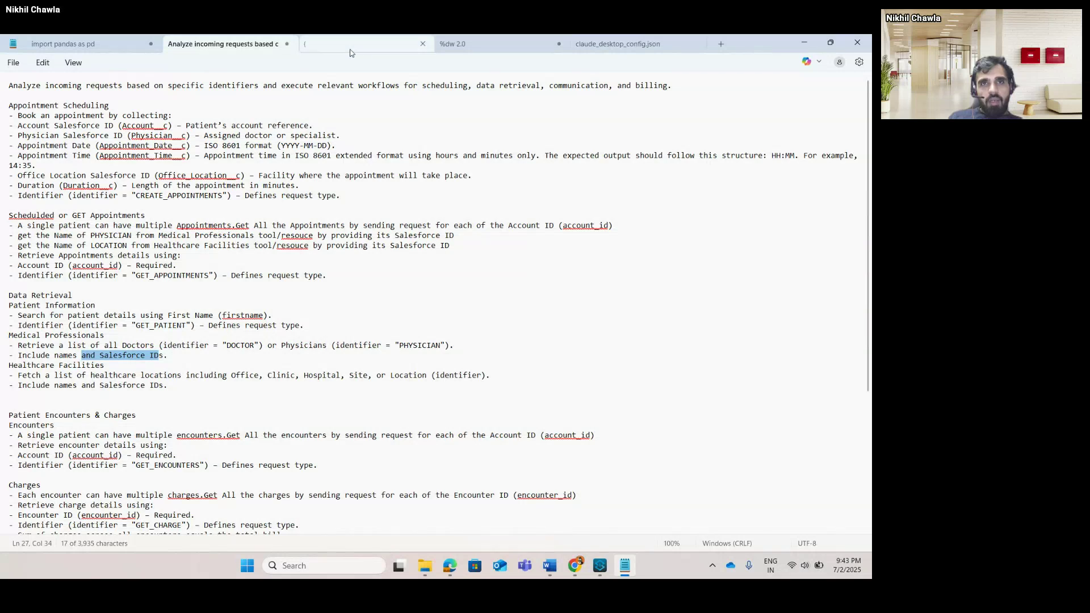
click(386, 38)
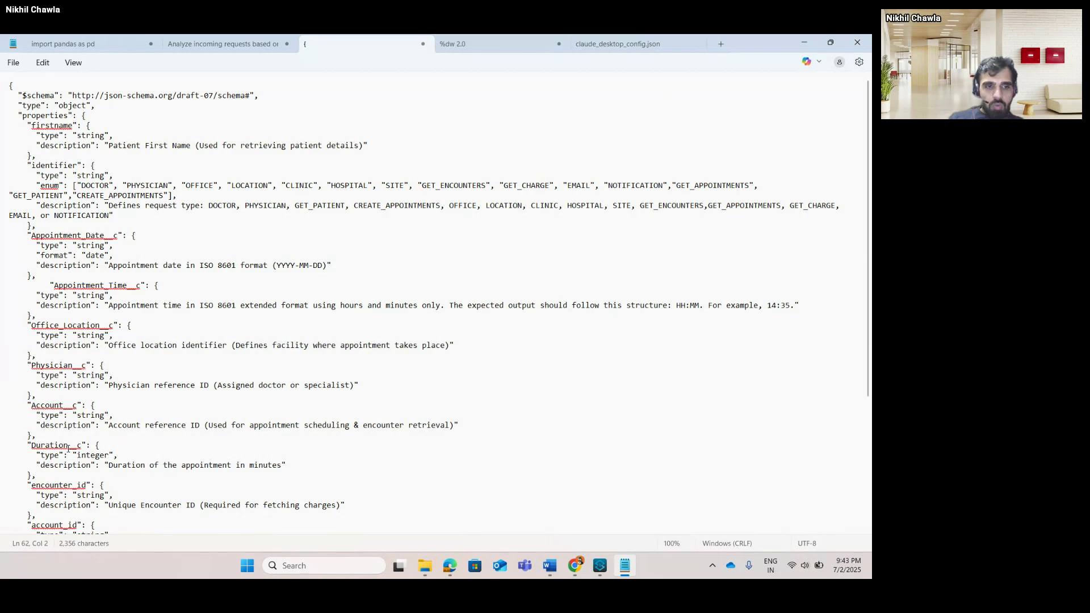
drag(69, 448, 77, 448)
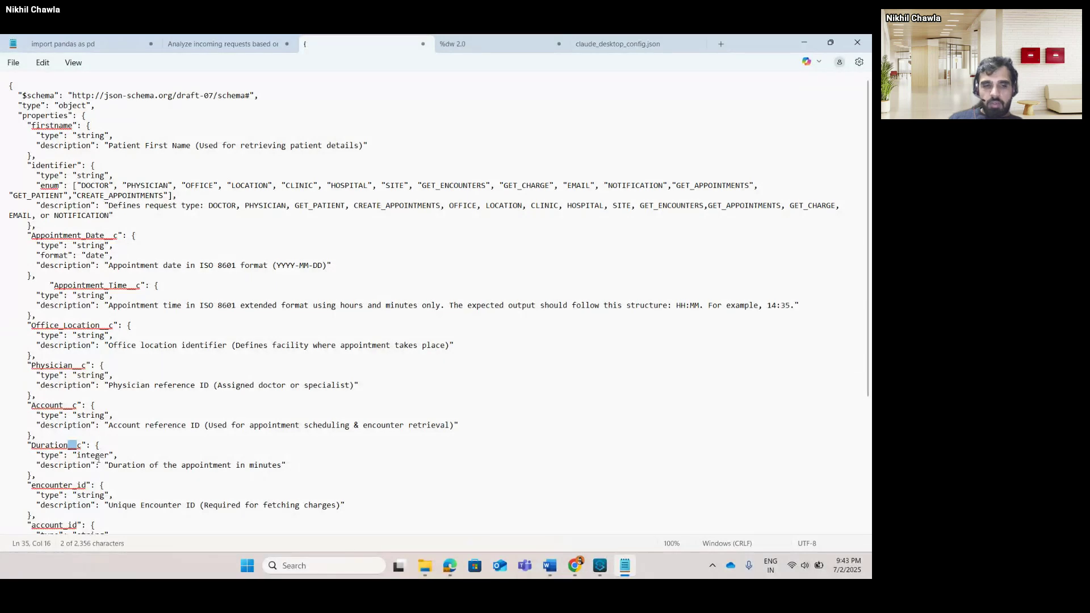
drag(96, 445, 18, 484)
drag(7, 85, 13, 85)
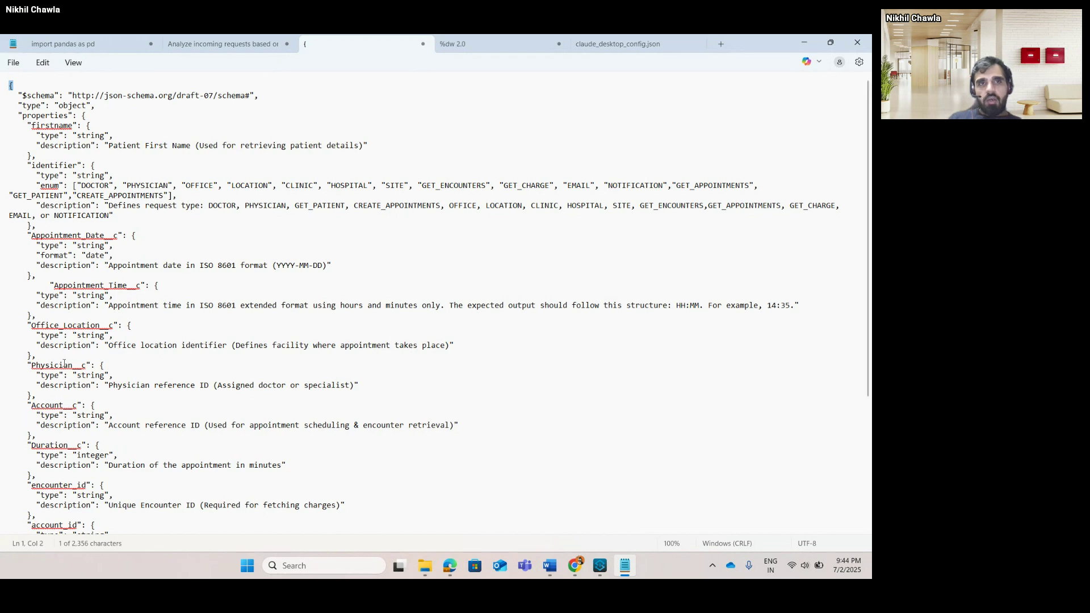
click(223, 50)
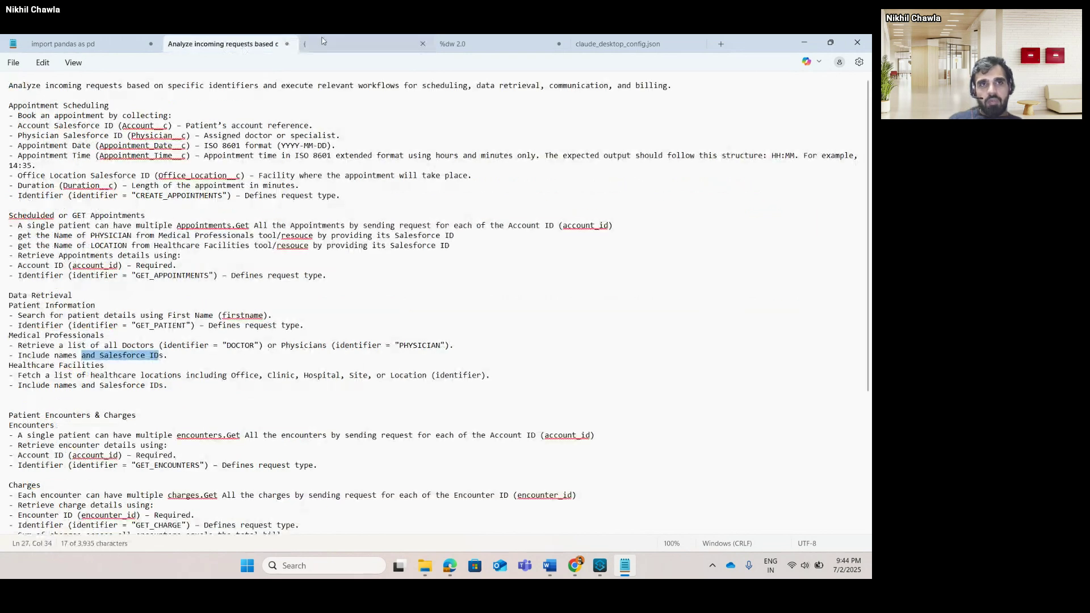
click(344, 46)
scroll(86, 246, down, 6)
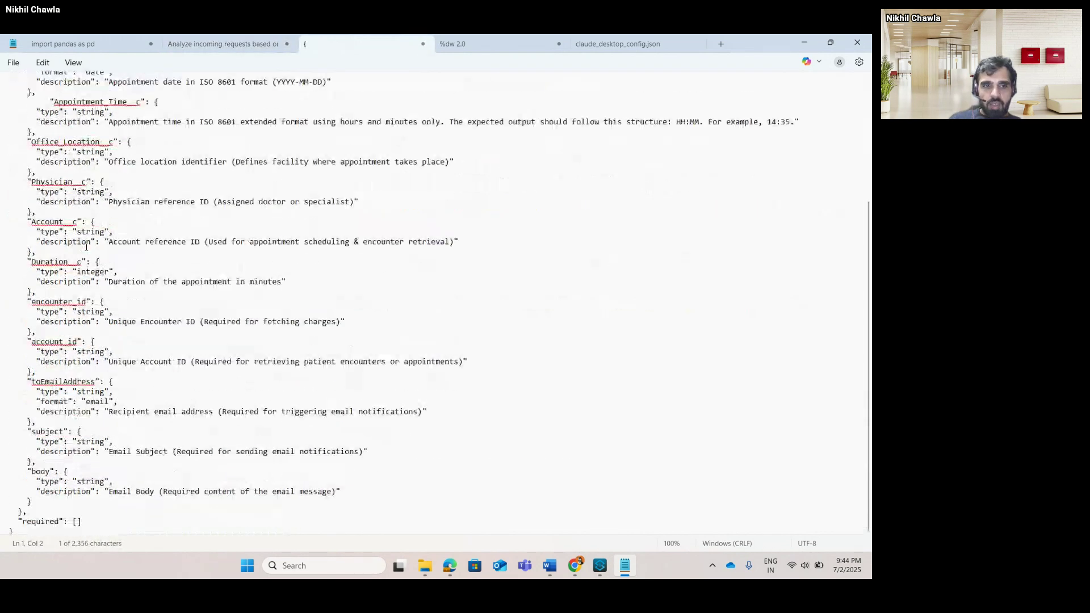
scroll(83, 216, up, 6)
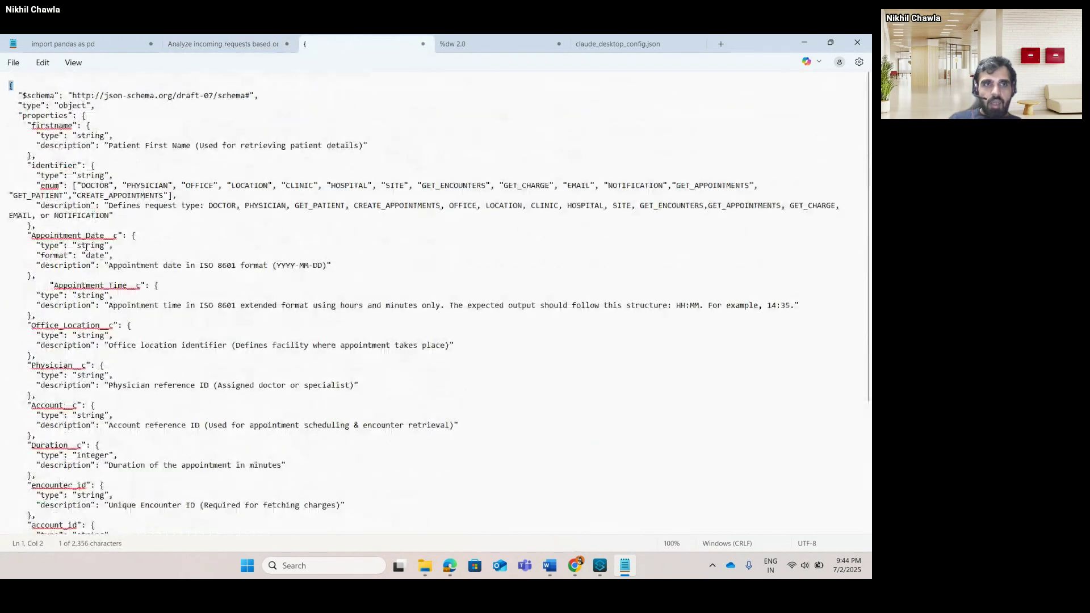
click(58, 166)
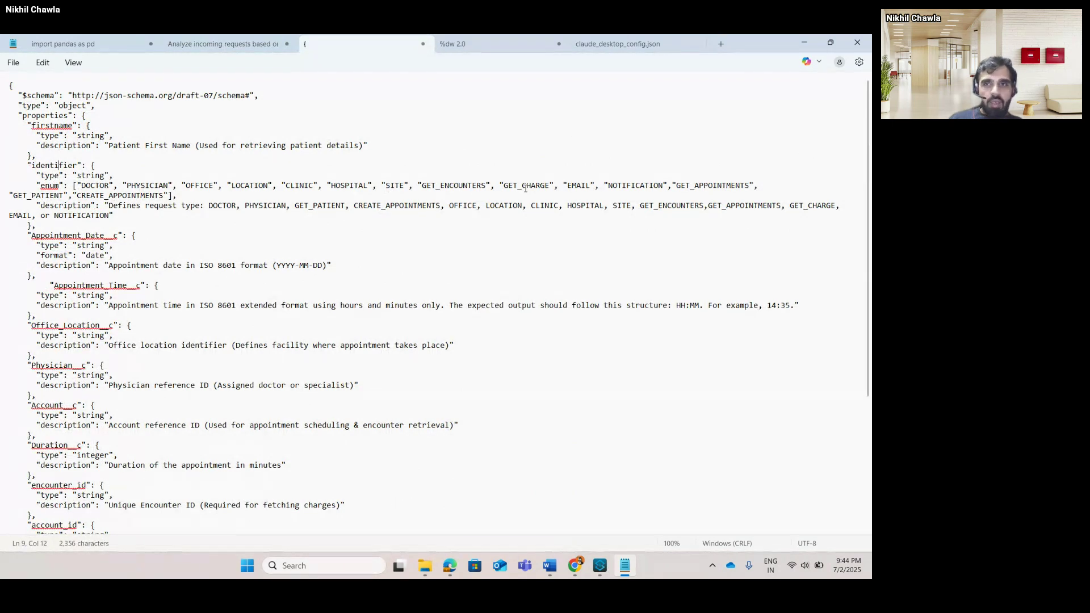
click(207, 46)
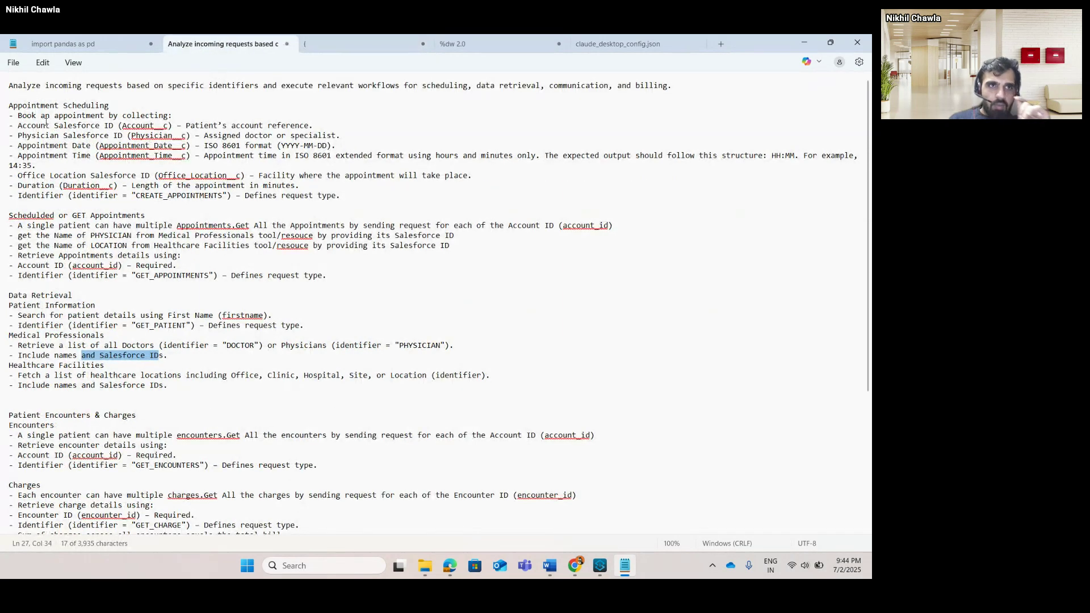
double_click(161, 195)
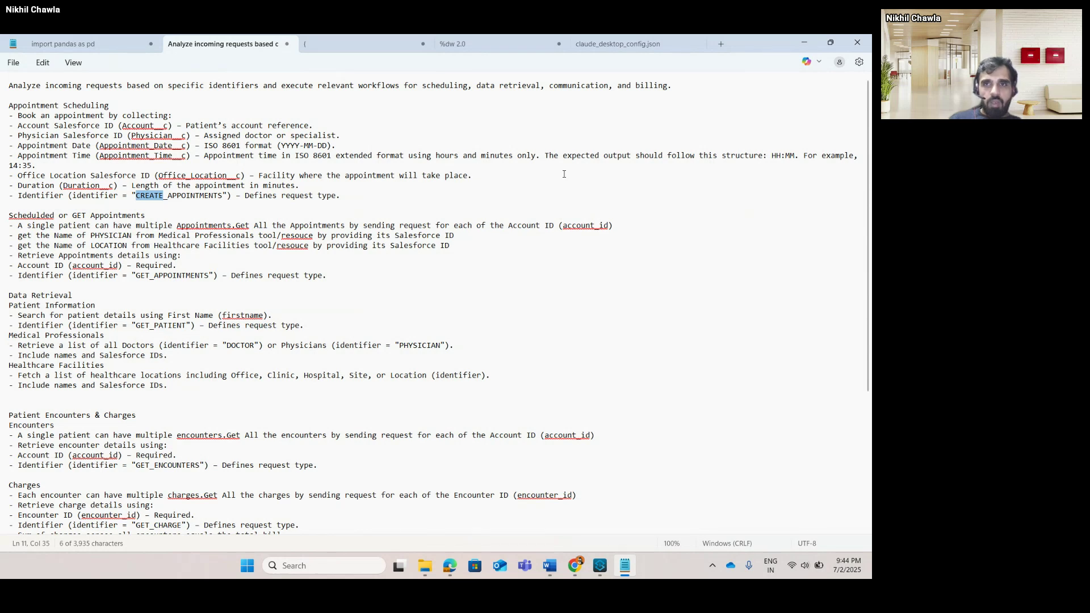
click(350, 48)
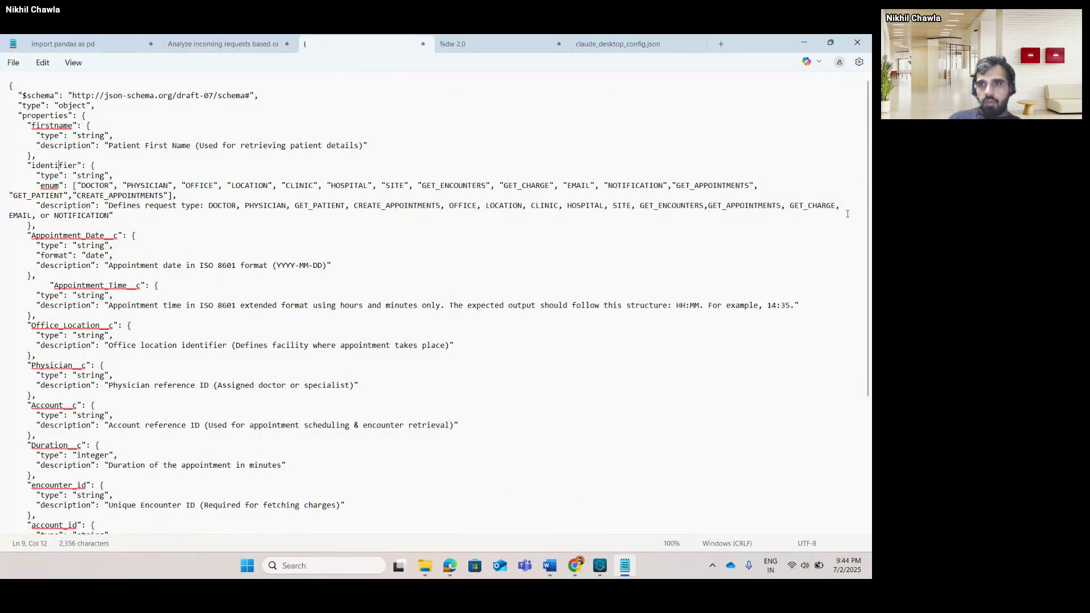
drag(847, 214, 109, 206)
click(109, 206)
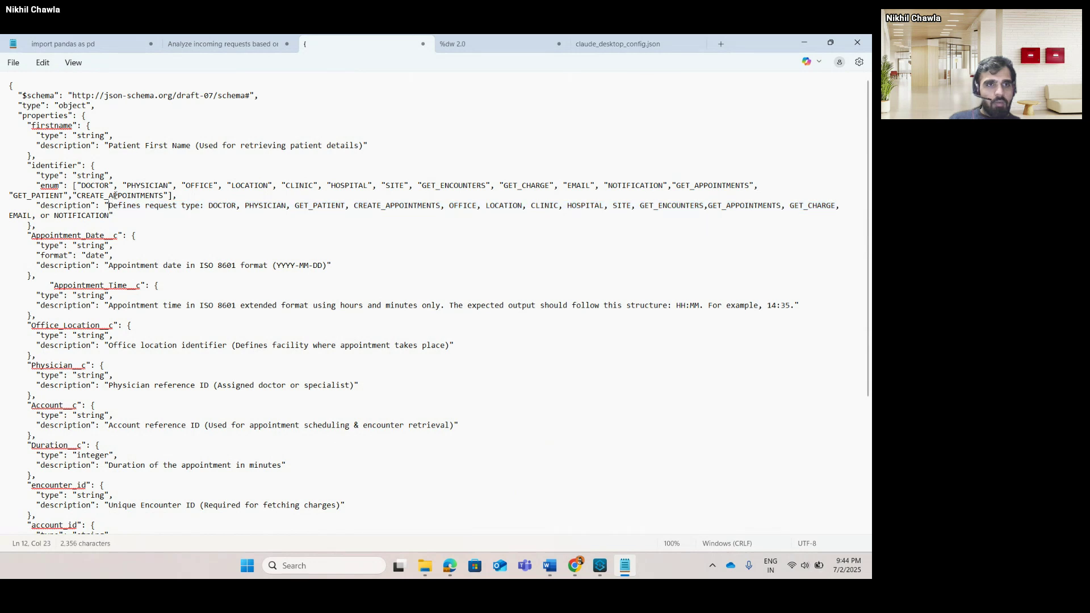
double_click(116, 195)
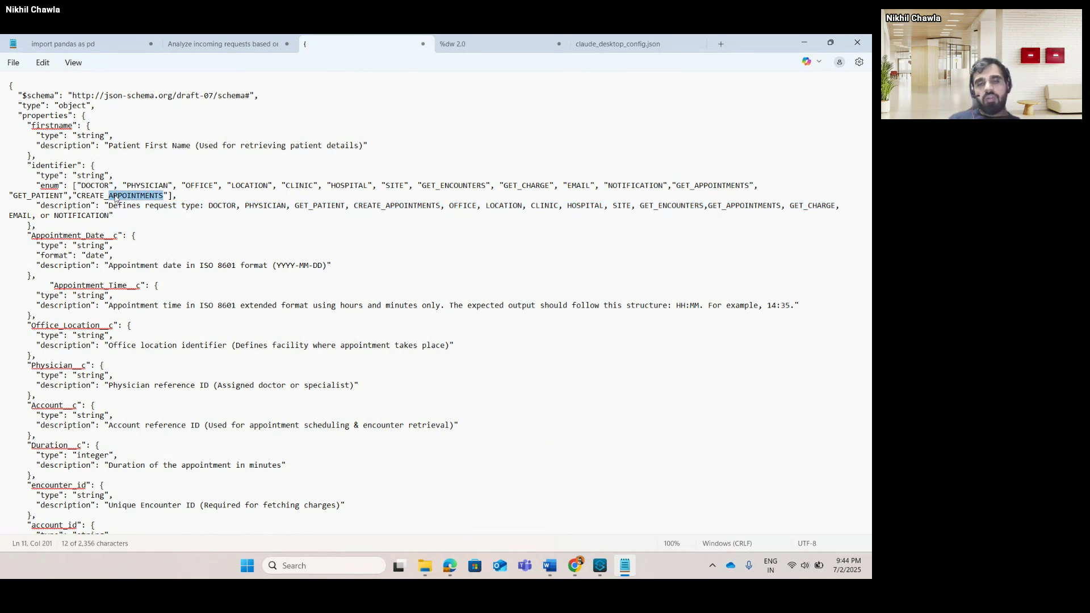
scroll(186, 294, down, 6)
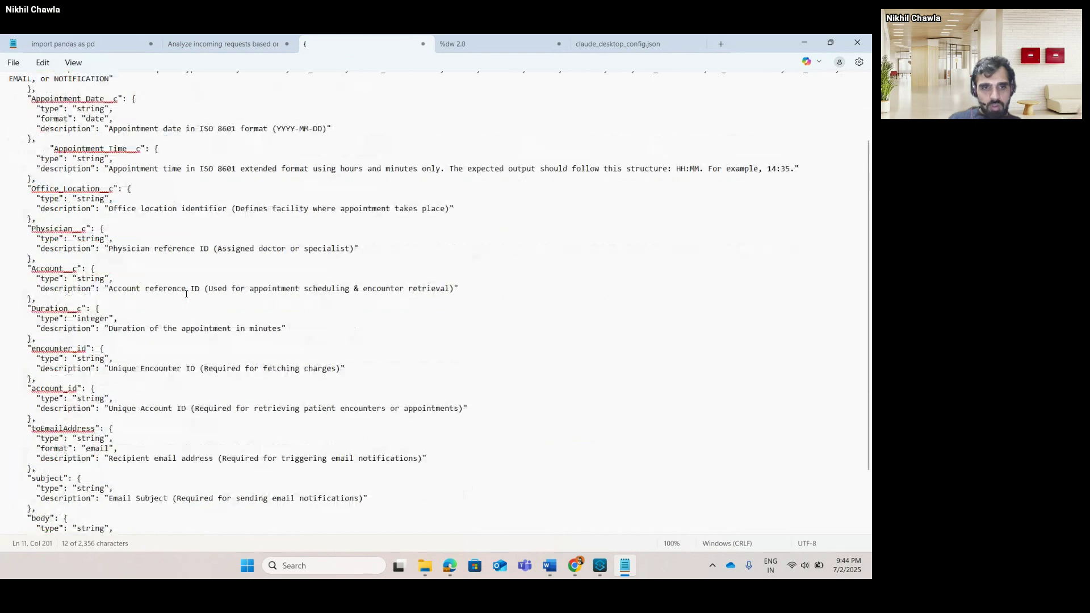
scroll(186, 294, up, 6)
scroll(186, 294, down, 6)
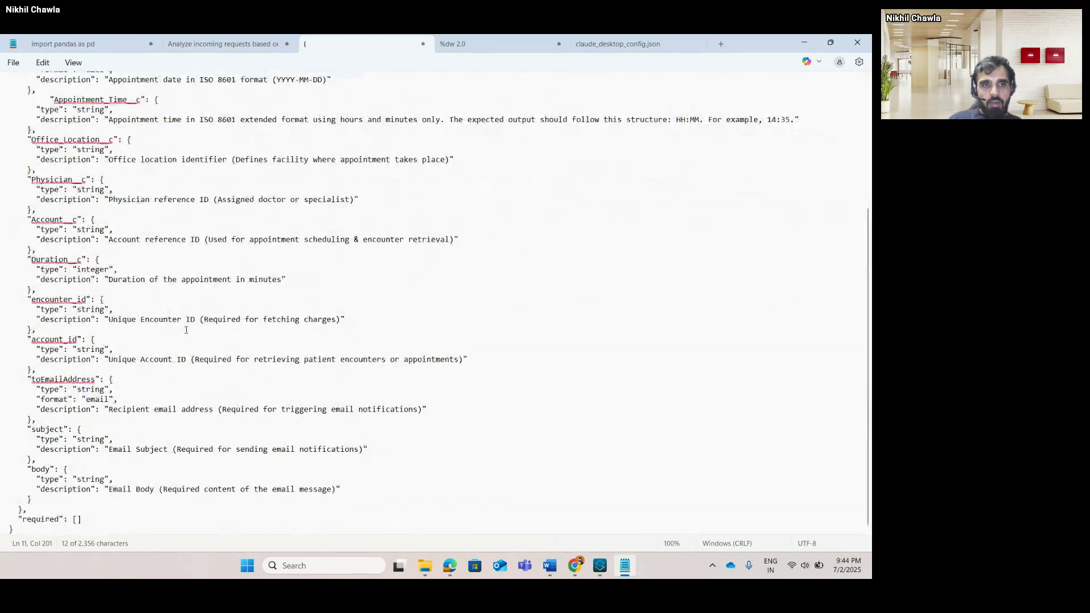
drag(94, 511, 9, 509)
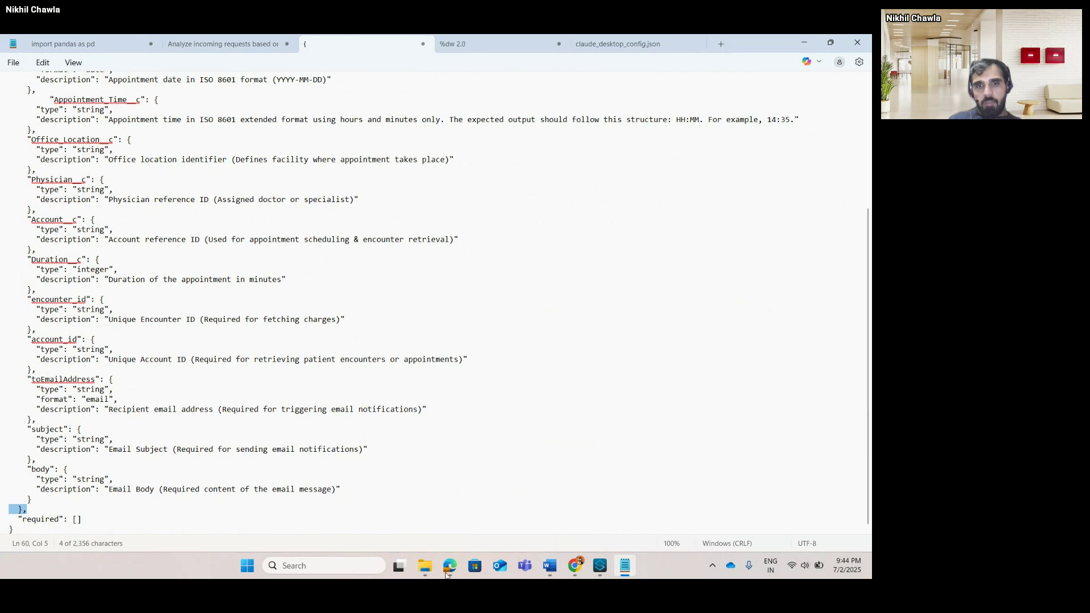
Inspect the Tool Listener's description, parameters schema and #[payload.^raw] response, closing the editor unchanged.
click(601, 568)
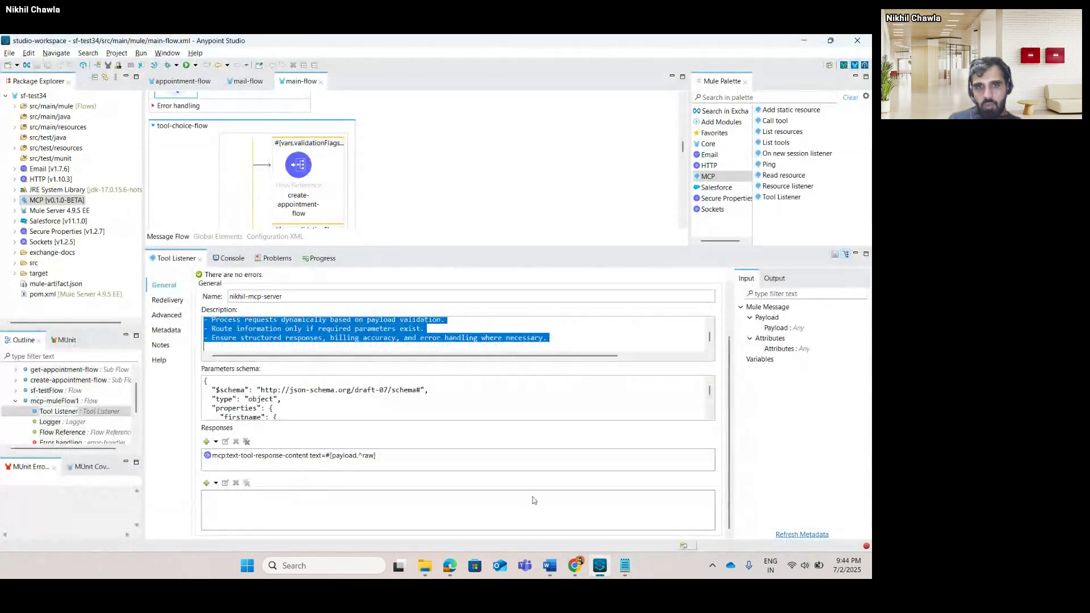
double_click(267, 329)
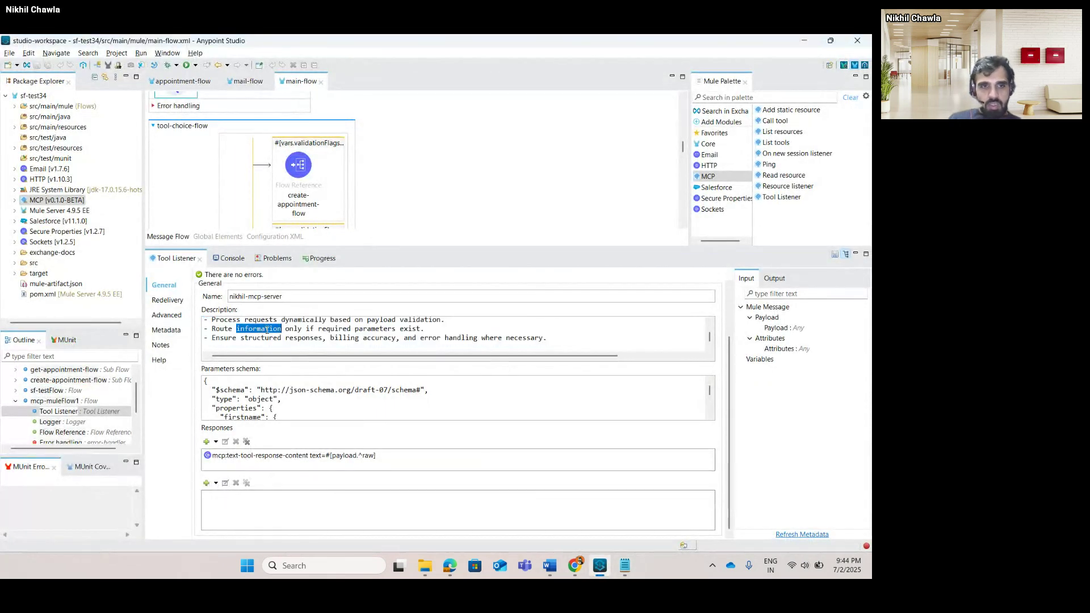
triple_click(279, 406)
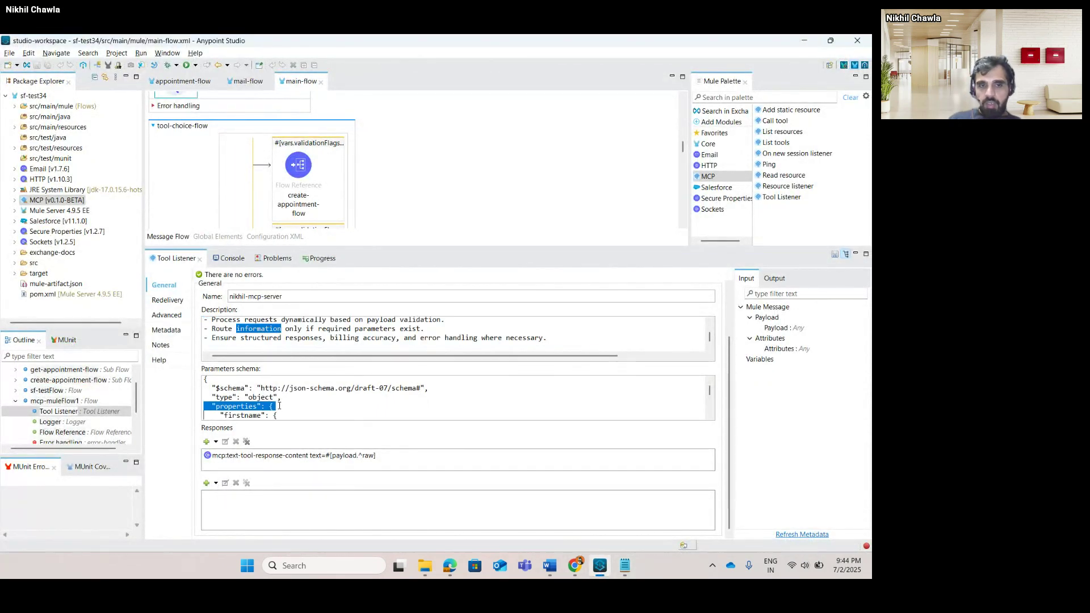
double_click(273, 459)
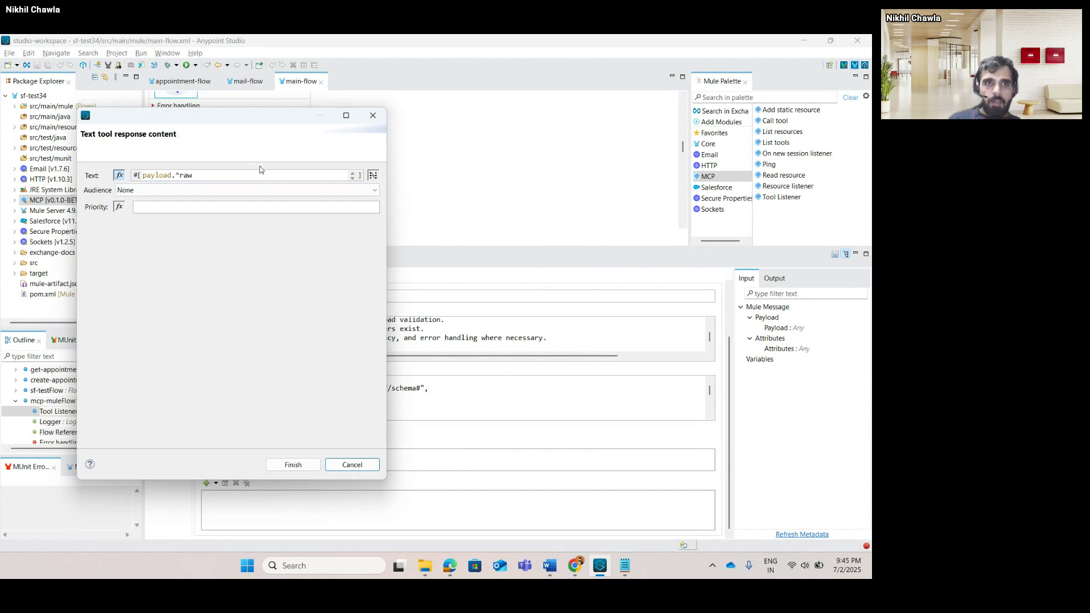
click(373, 116)
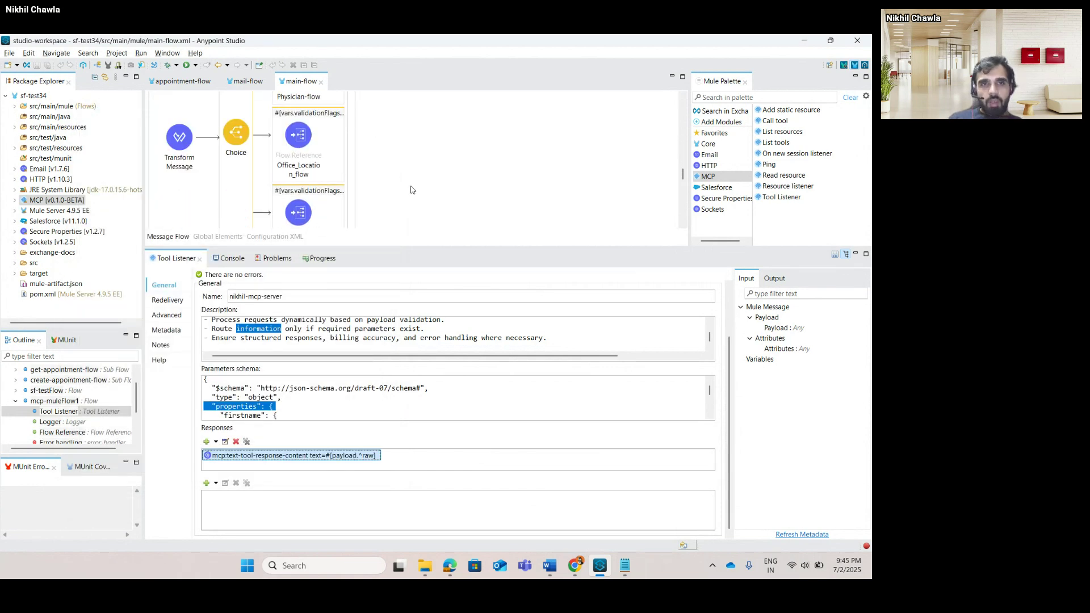
View the Transform Message's validationFlags DataWeave script, then bring the Notepad JSON schema back.
scroll(412, 190, up, 10)
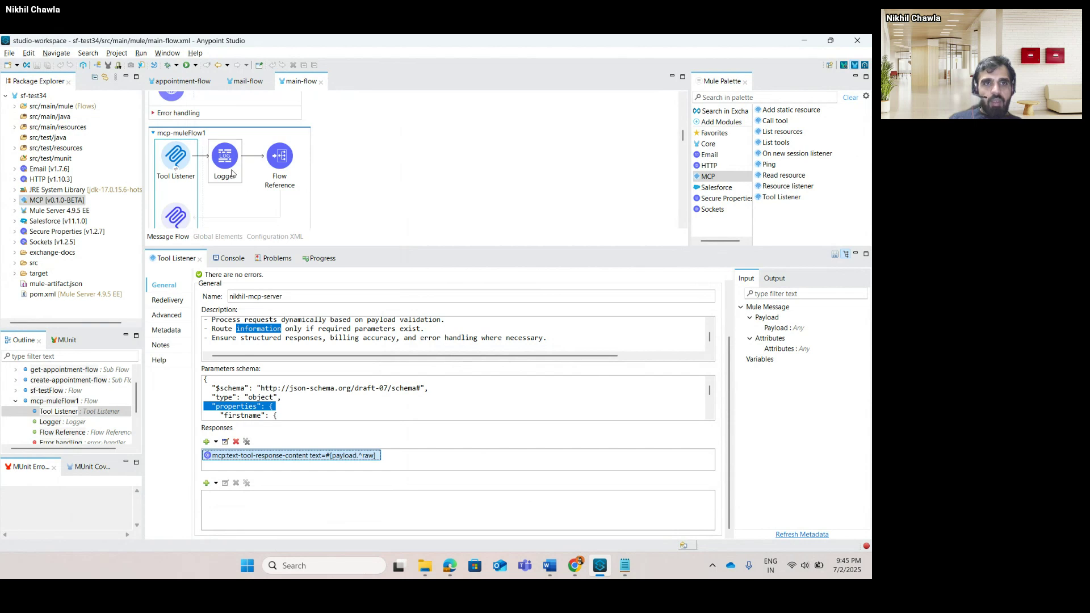
scroll(274, 172, down, 10)
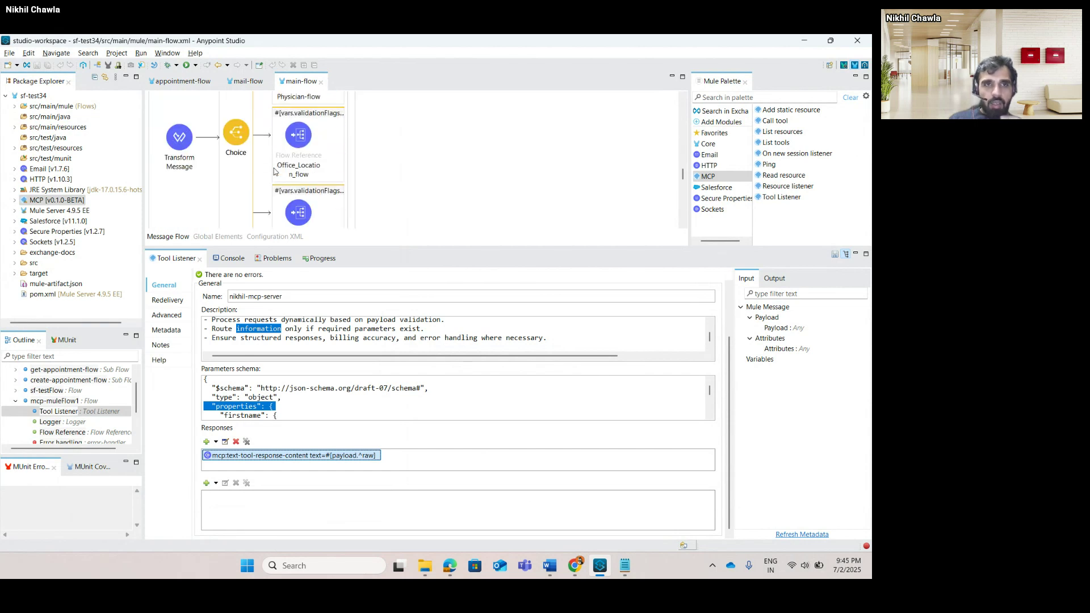
click(179, 142)
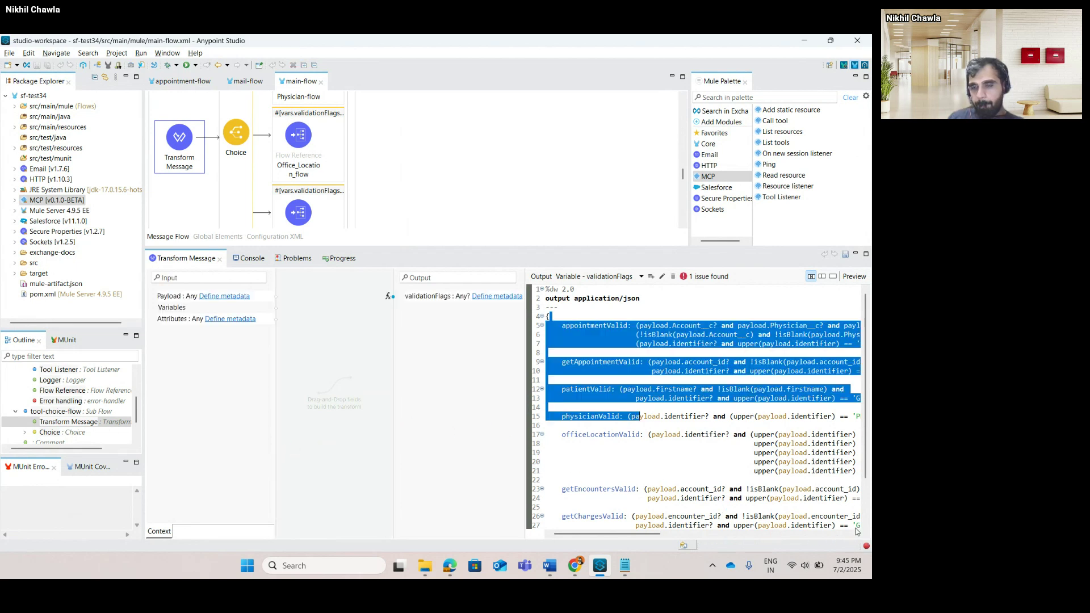
click(664, 344)
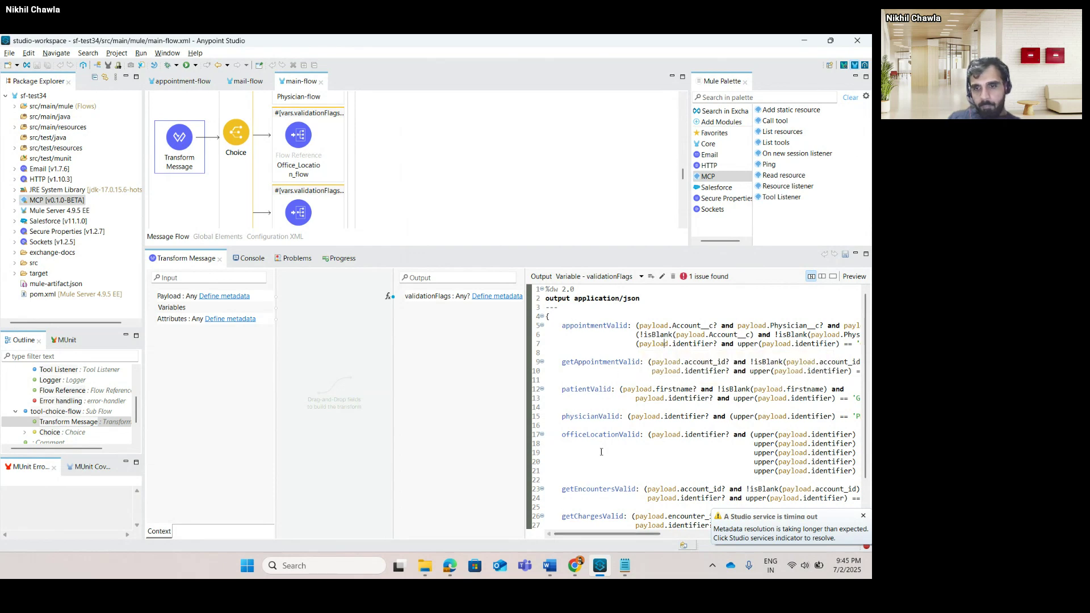
click(625, 565)
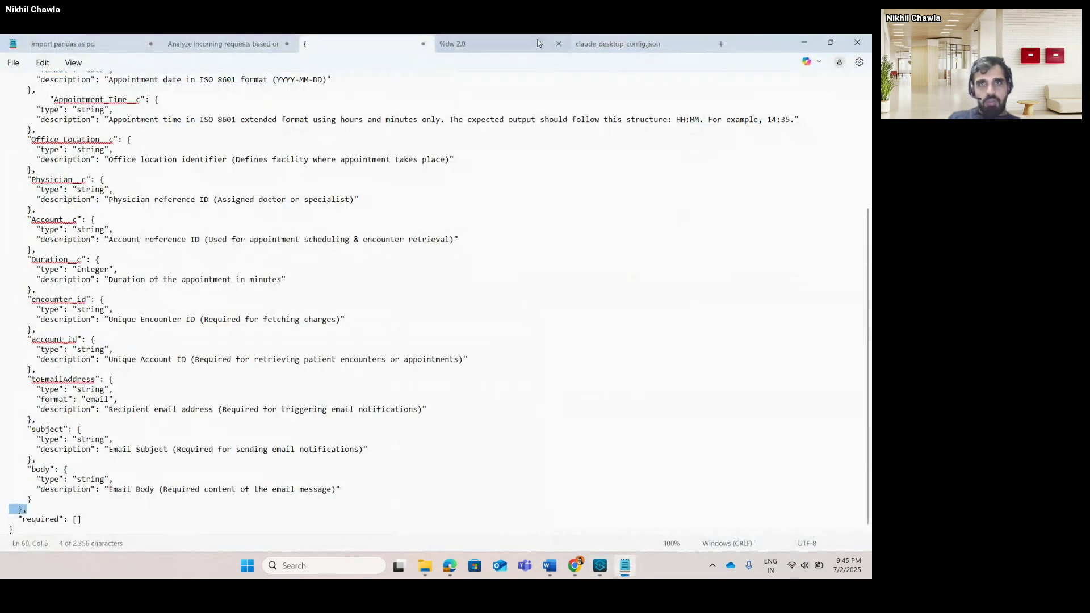
Review the %dw 2.0 script, highlighting APPOINTMENTS in the GET_APPOINTMENTS check, then minimize Notepad.
click(503, 41)
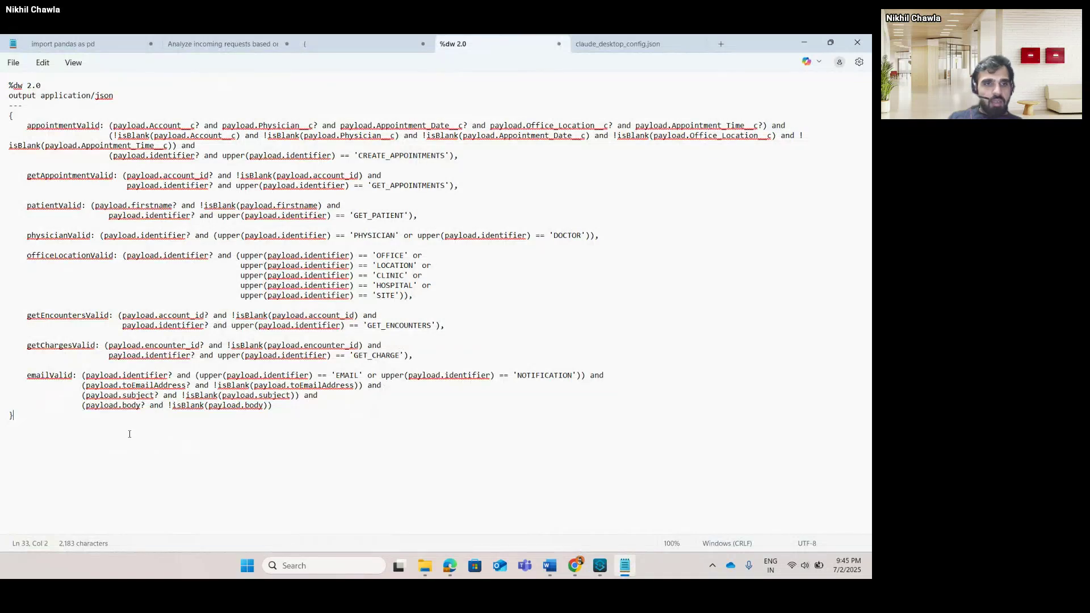
drag(129, 433, 1, 78)
click(656, 235)
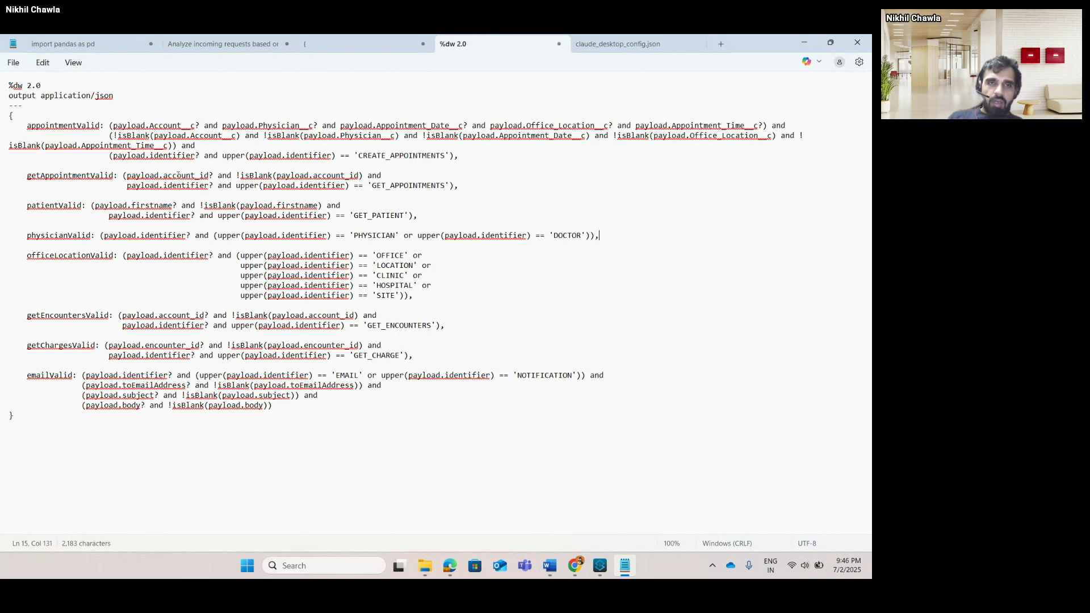
double_click(409, 186)
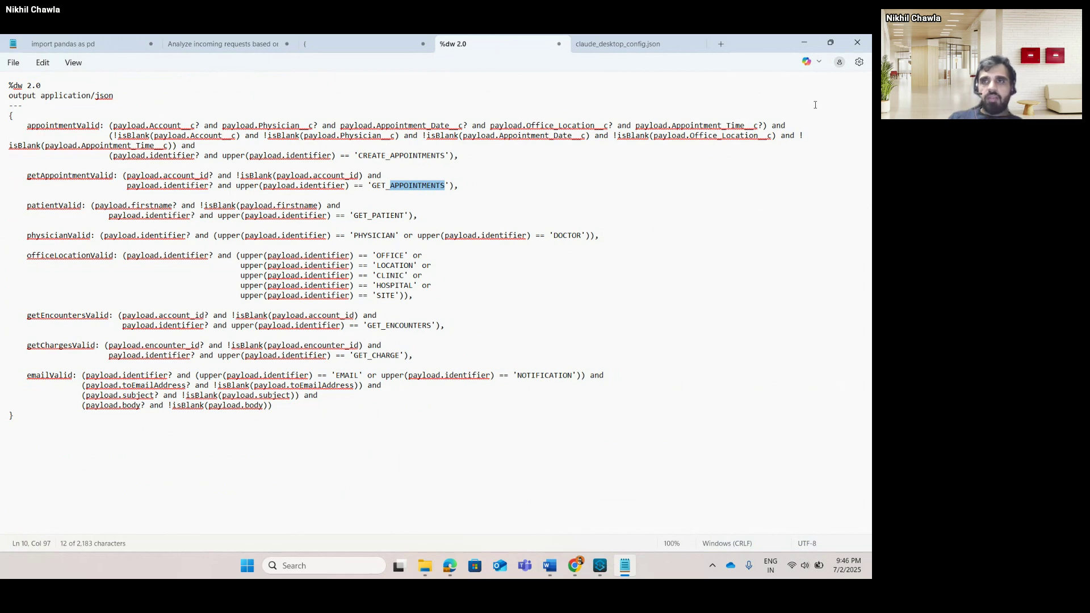
click(804, 43)
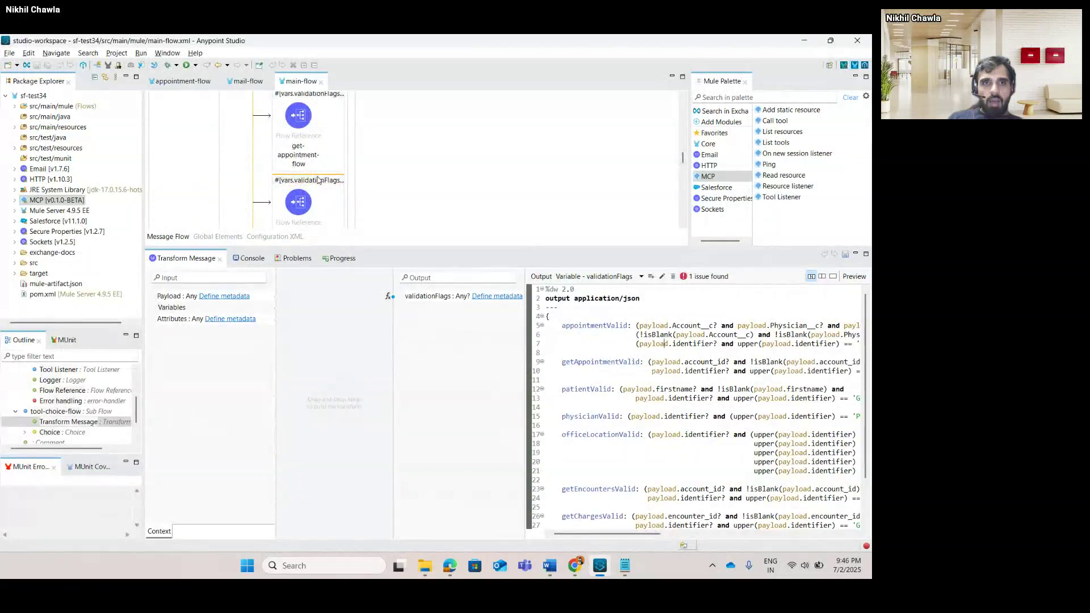
Inspect the get-encounters route's getEncountersValid condition and the Transform Message component.
drag(495, 248, 495, 431)
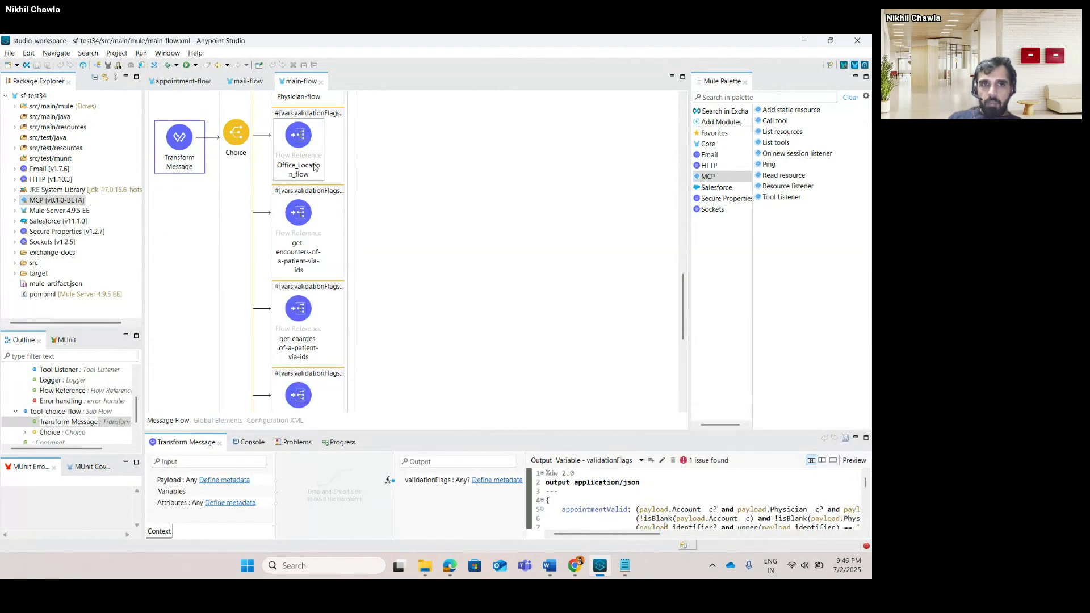
click(310, 192)
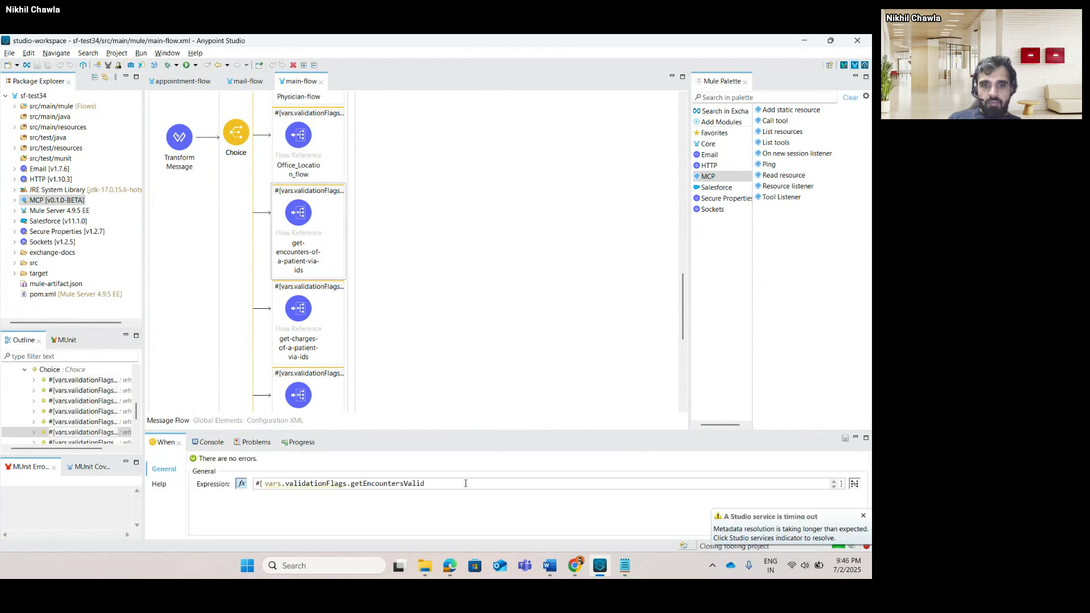
drag(466, 483, 250, 473)
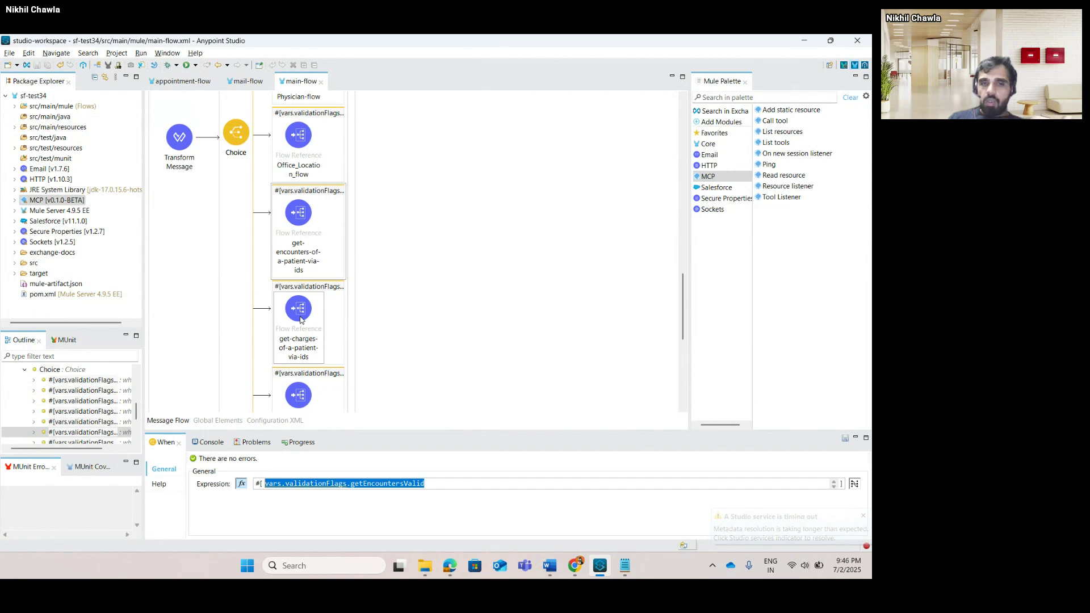
click(175, 147)
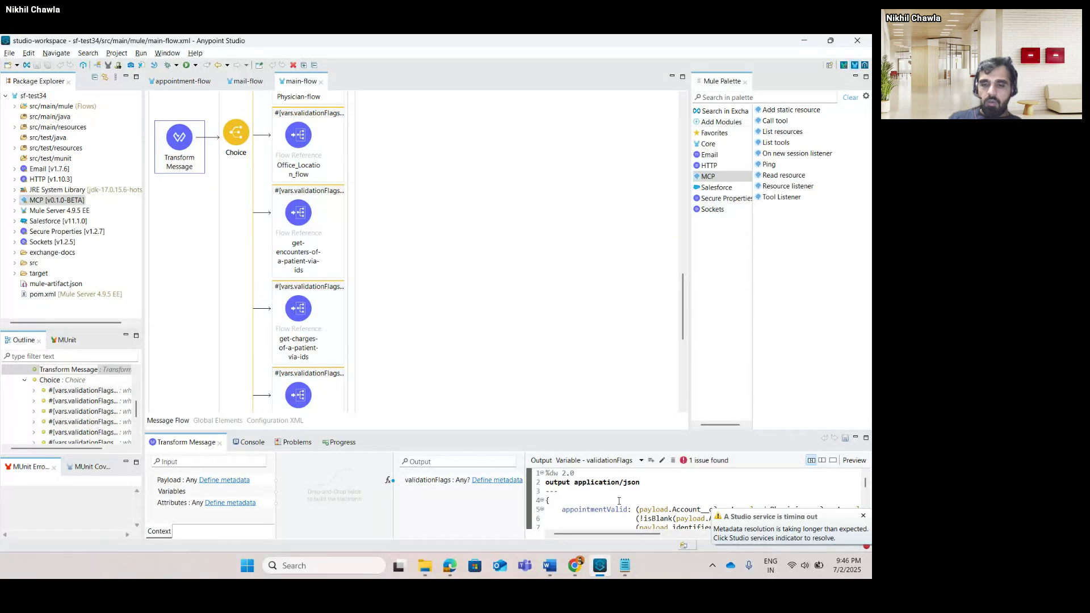
Check the patient-flow reference, then open mcp-muleFlow1's Tool Listener settings.
scroll(486, 347, up, 3)
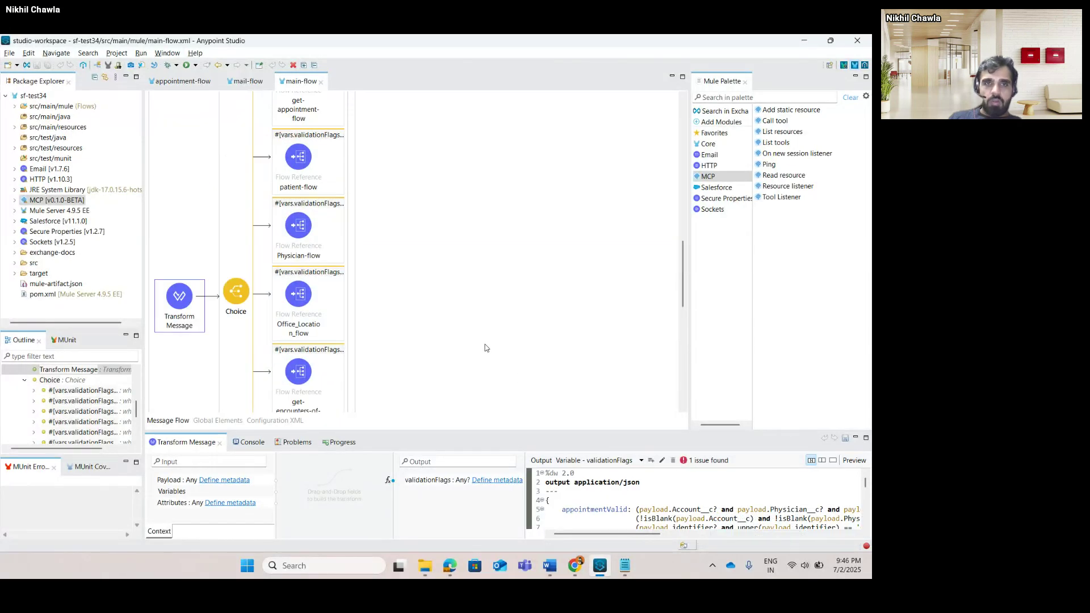
click(314, 152)
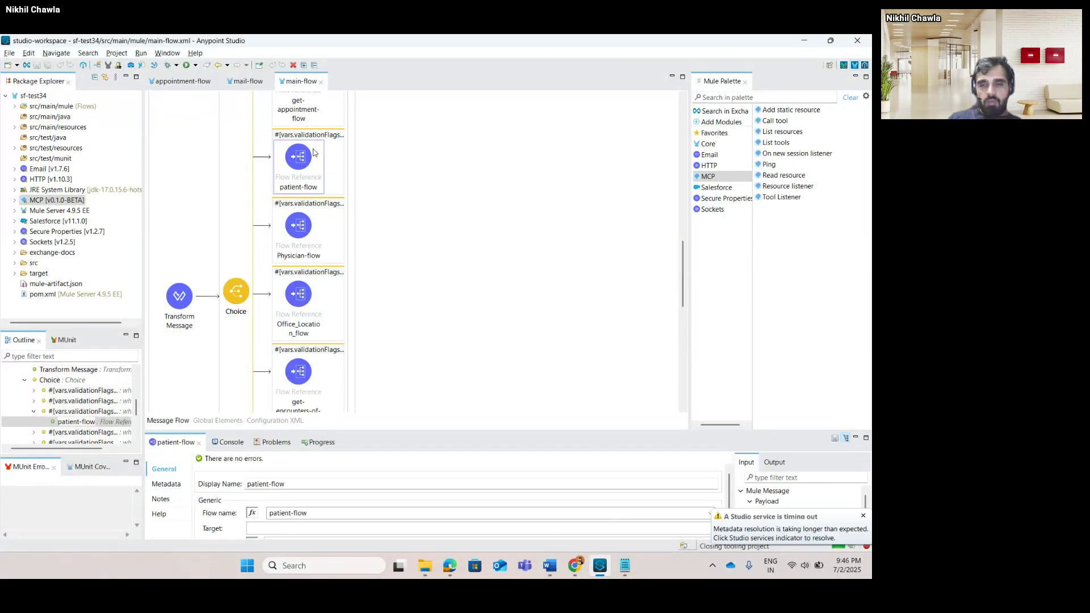
scroll(498, 253, up, 5)
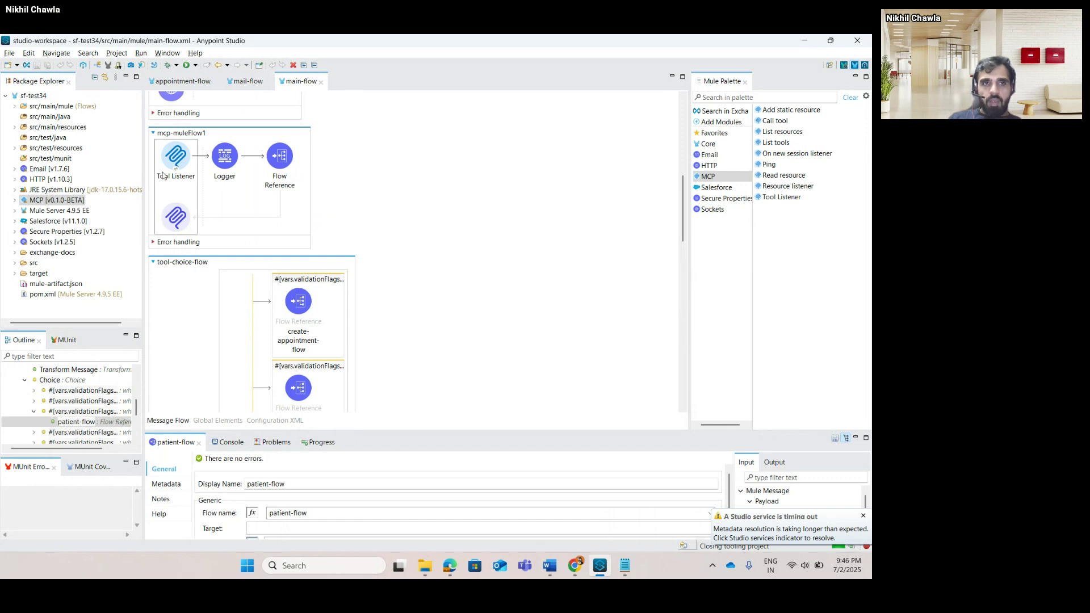
scroll(213, 173, up, 3)
scroll(214, 173, down, 3)
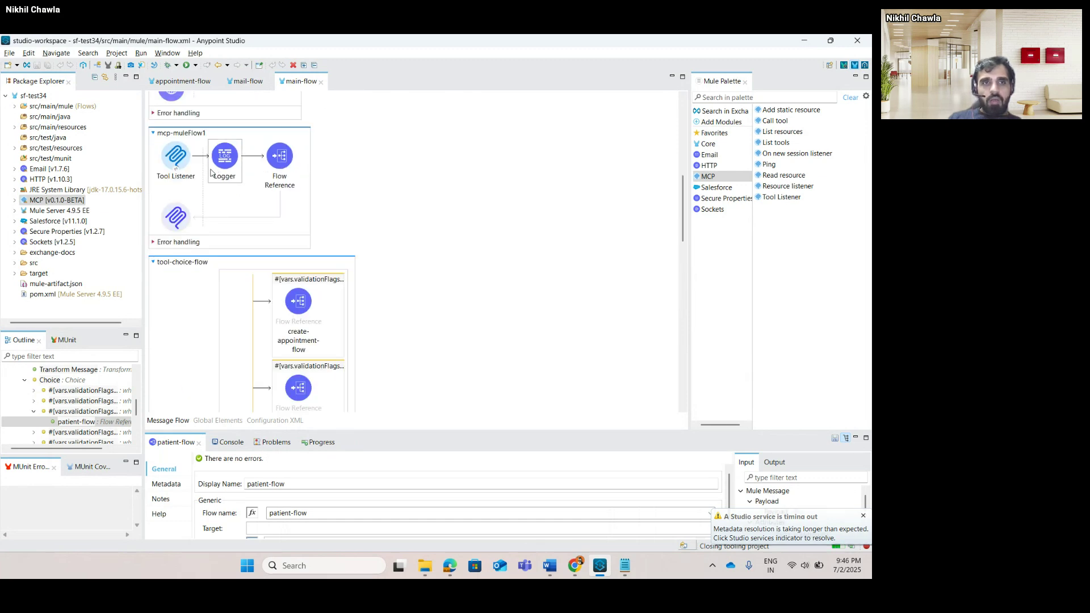
click(169, 159)
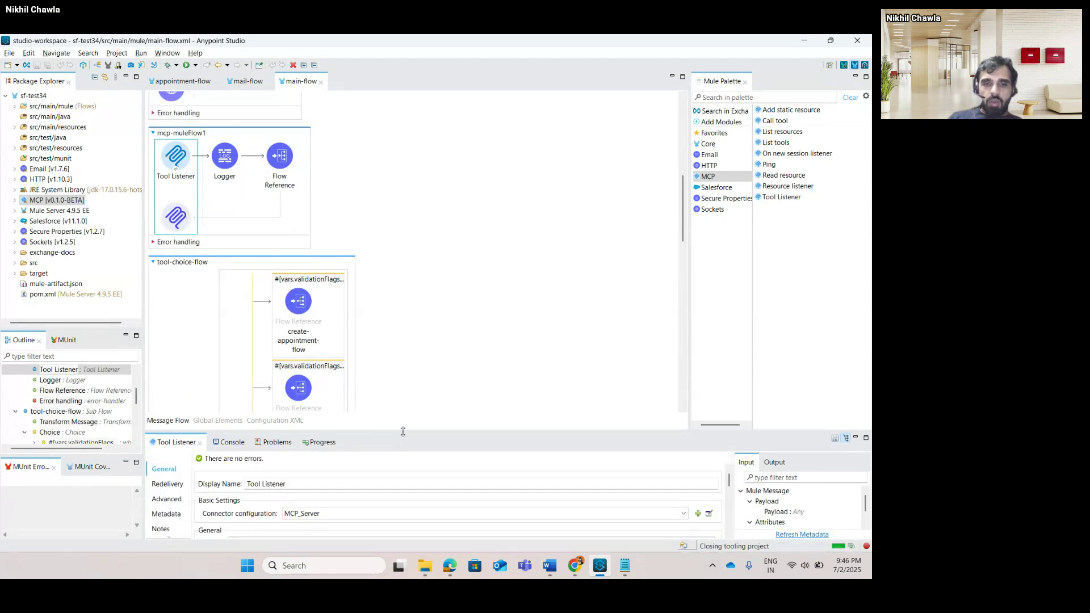
Enlarge the Tool Listener panel to show its appointment-scheduling description and JSON parameter schema.
drag(415, 285, 415, 223)
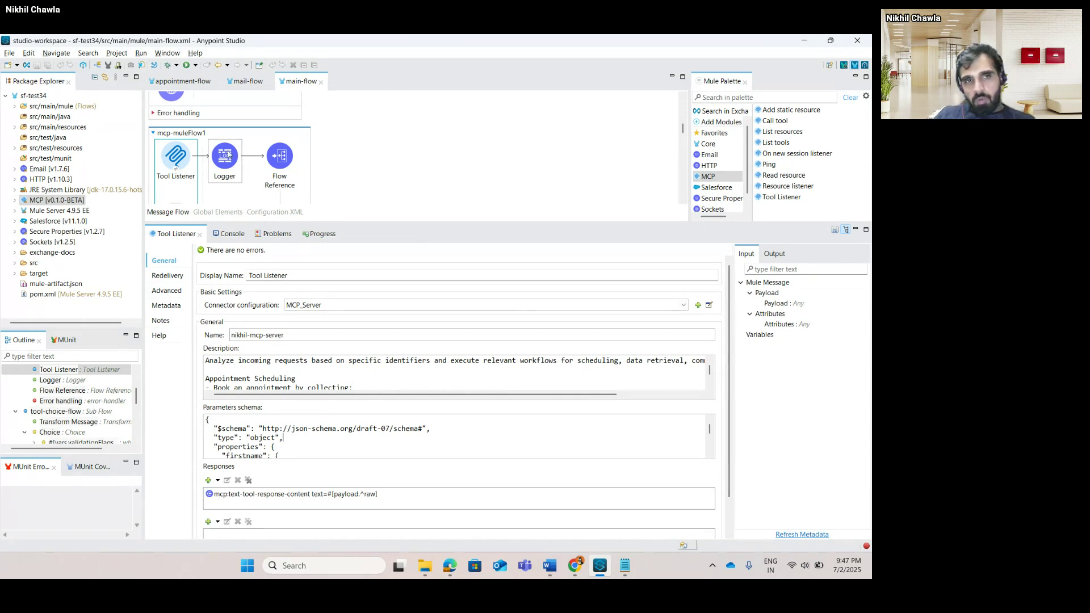
Sign in to Anypoint Platform in a new Chrome tab and reach the Sandbox Applications list.
click(806, 42)
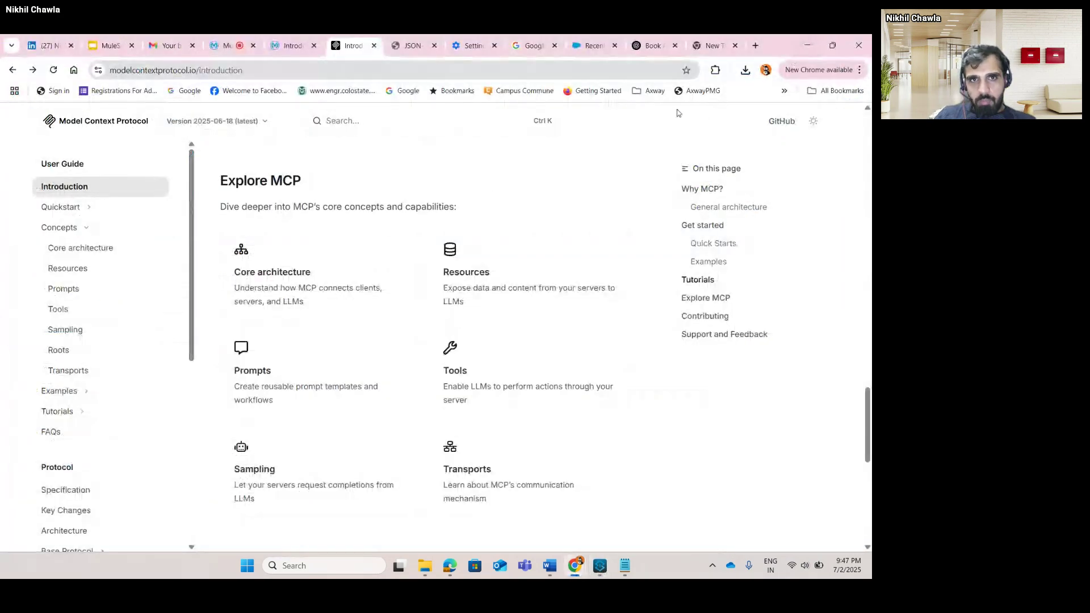
click(591, 46)
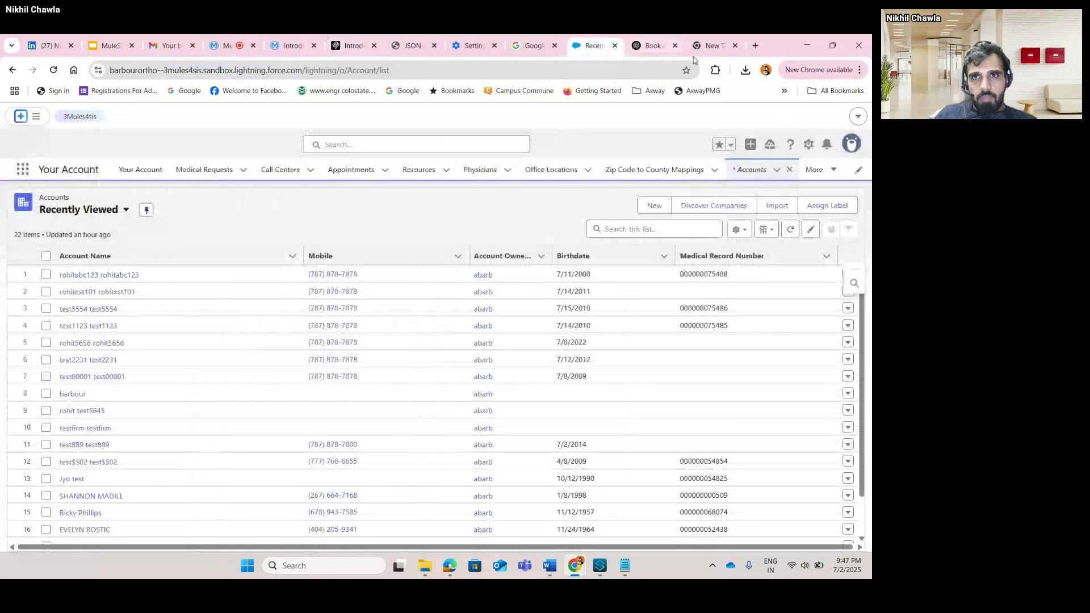
click(755, 46)
text(a)
key(Return)
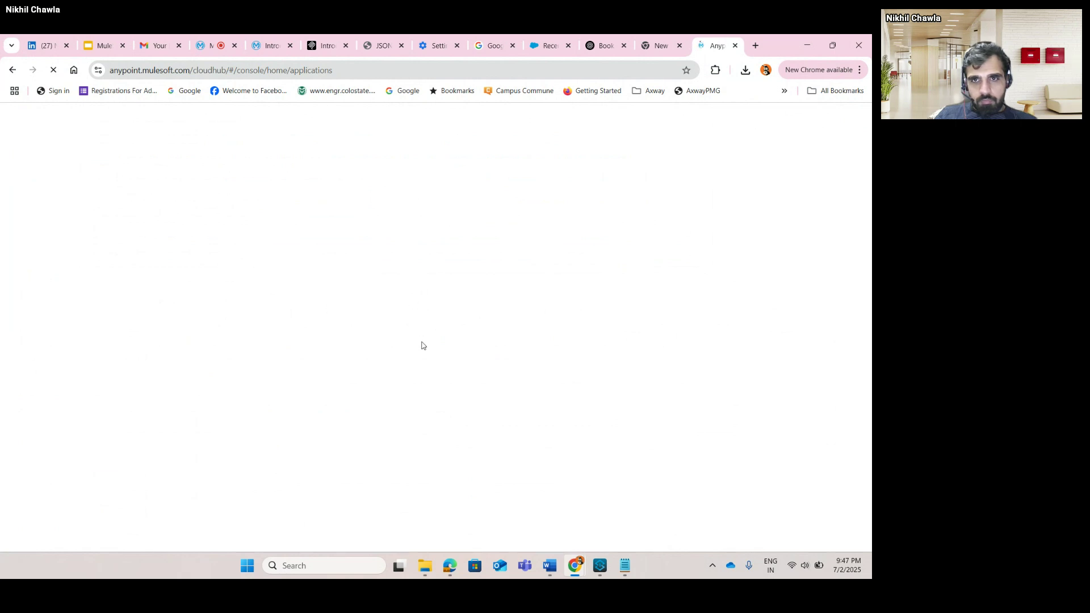
click(190, 70)
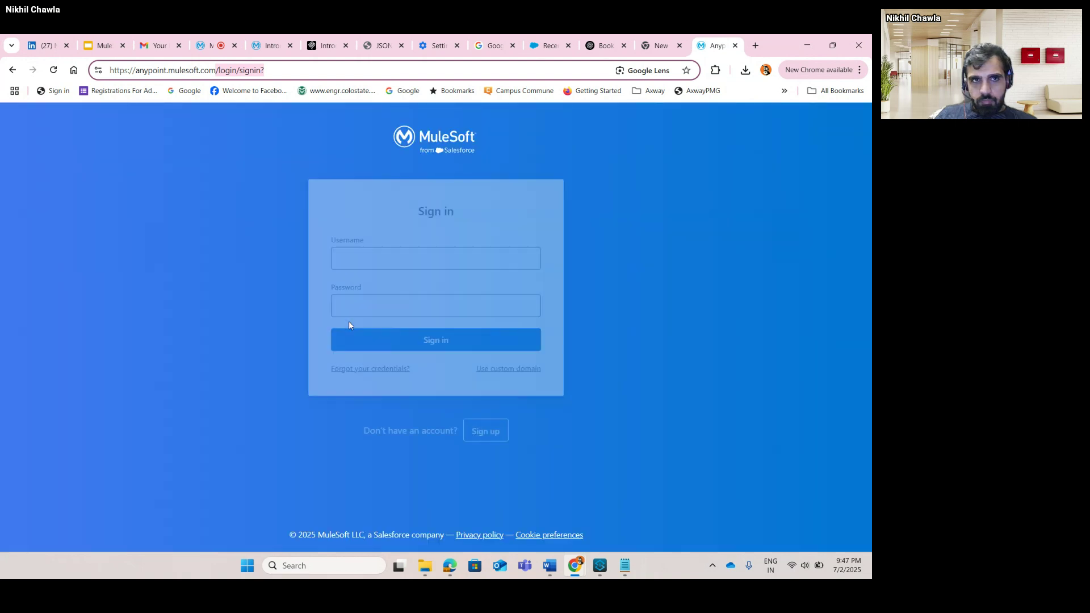
click(410, 341)
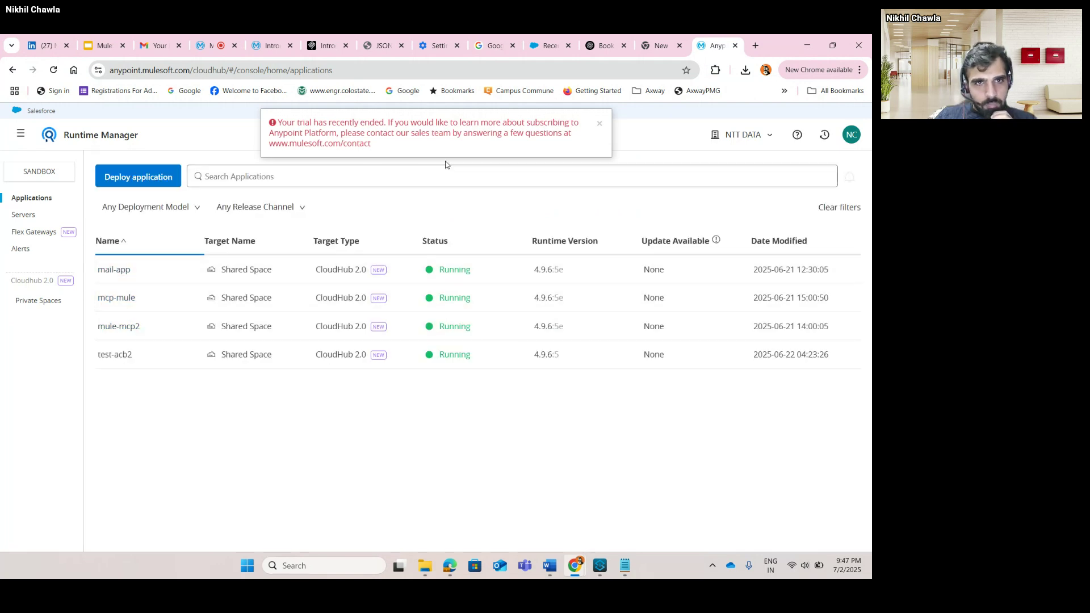
Open mule-mcp2, check its logs for new SSE connections, and return to its Settings page.
click(599, 123)
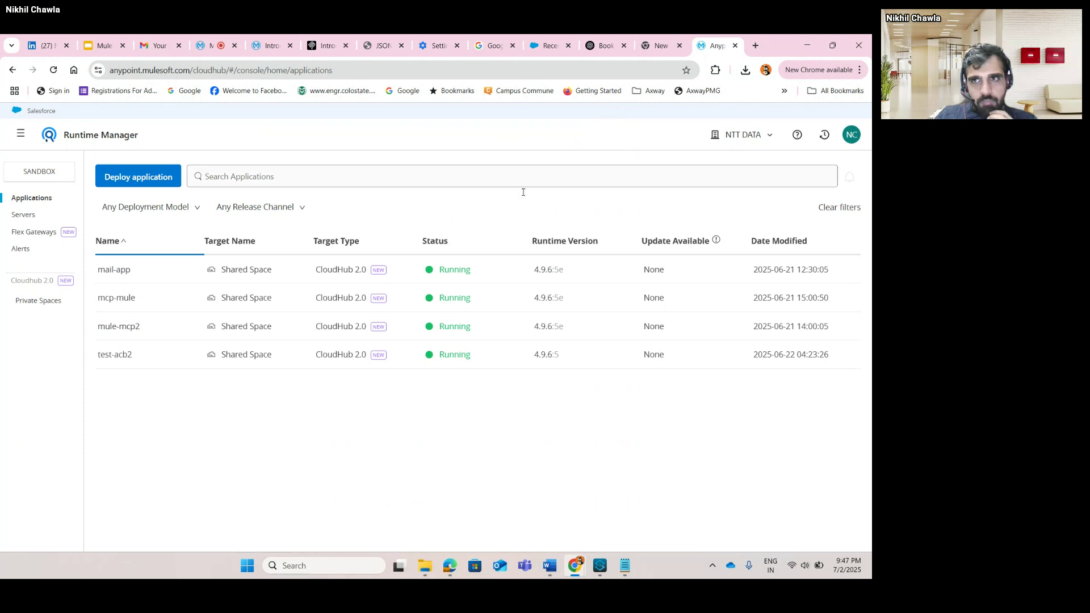
click(125, 328)
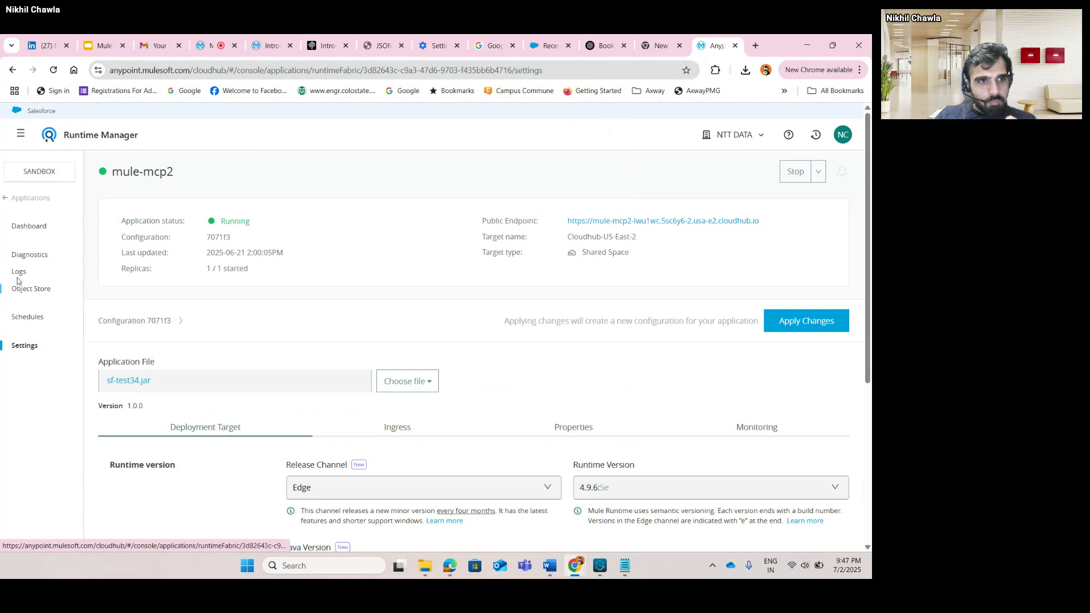
click(17, 275)
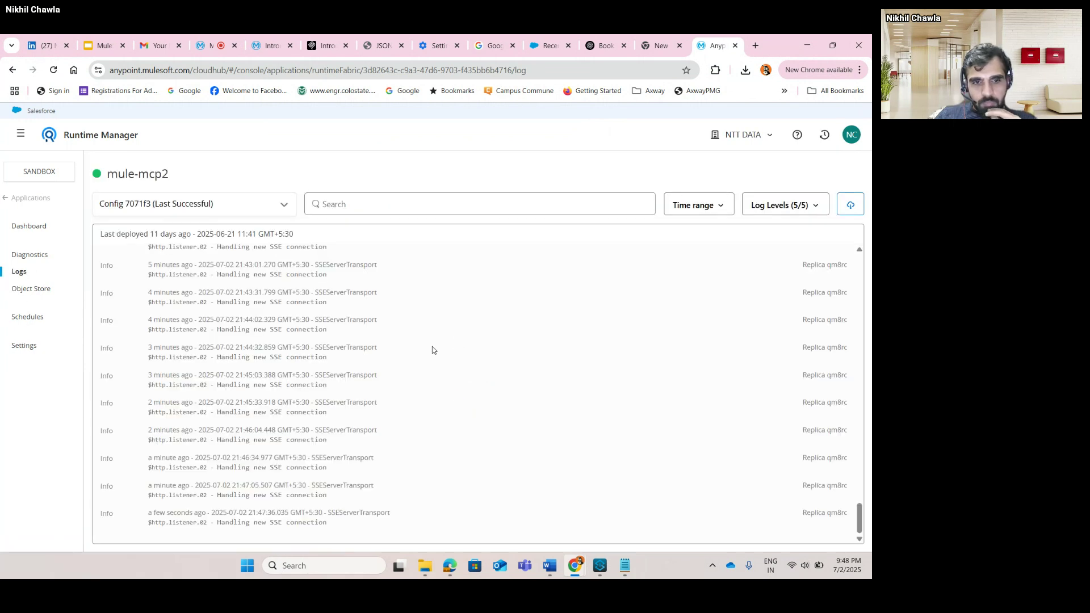
click(28, 348)
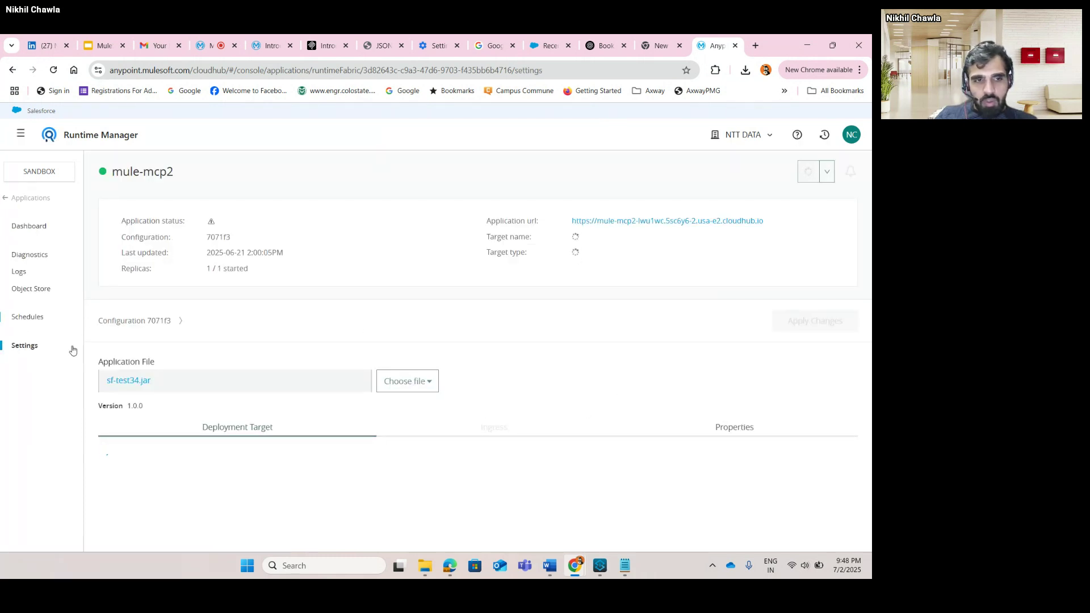
Review mule-mcp2's Properties, where mule.http.service.implementation is set to NETTY.
click(575, 425)
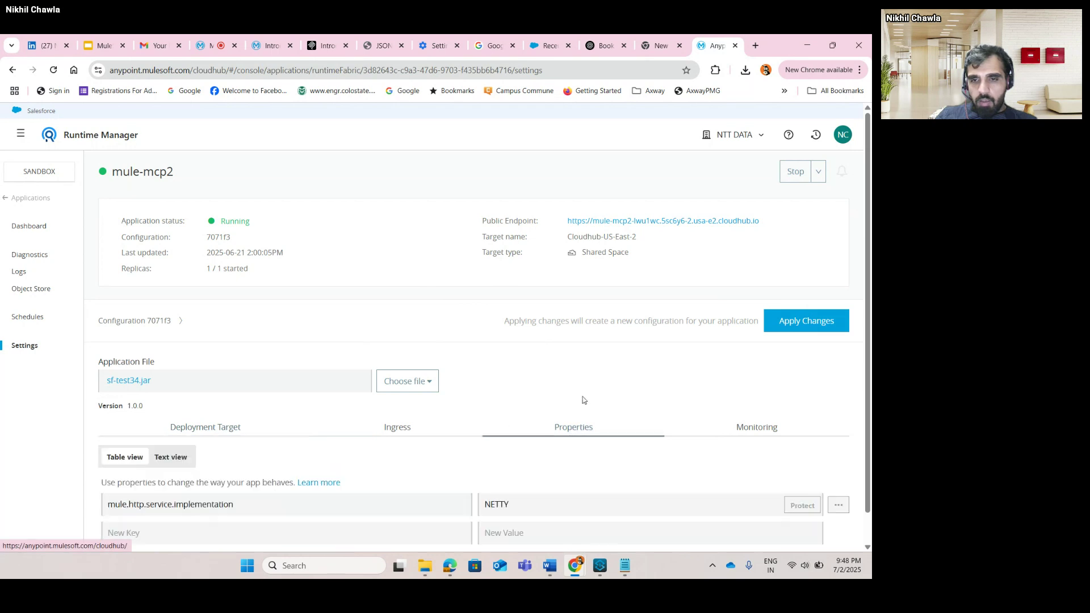
scroll(579, 392, down, 1)
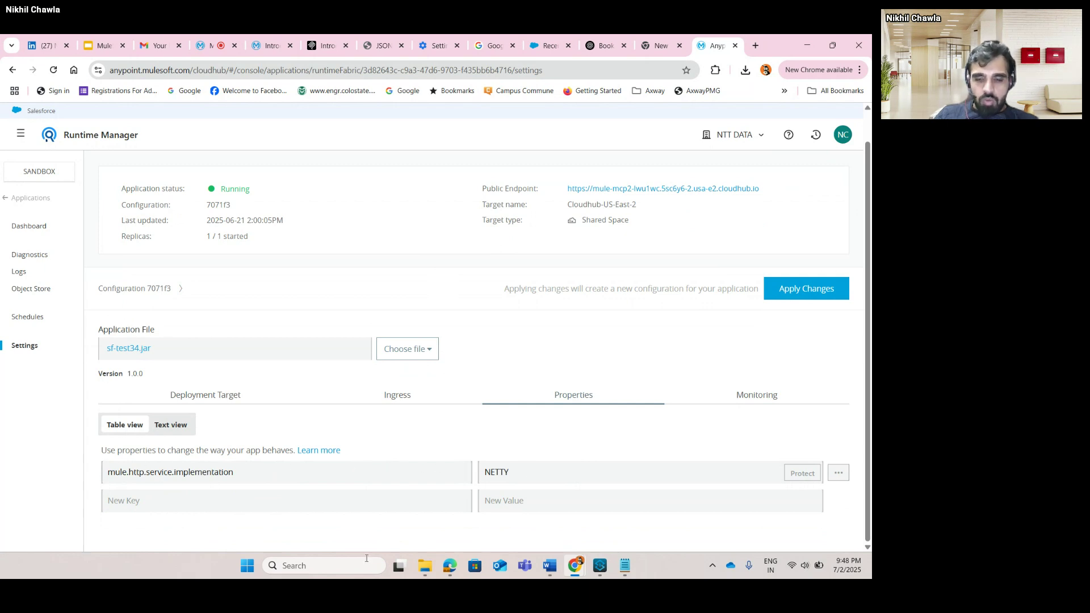
click(600, 566)
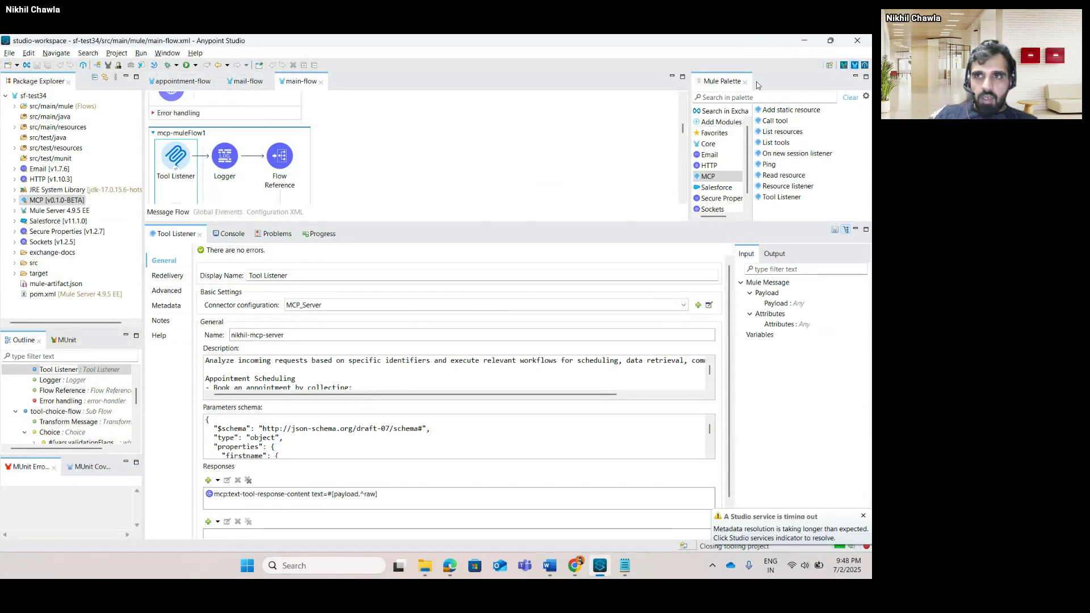
click(806, 40)
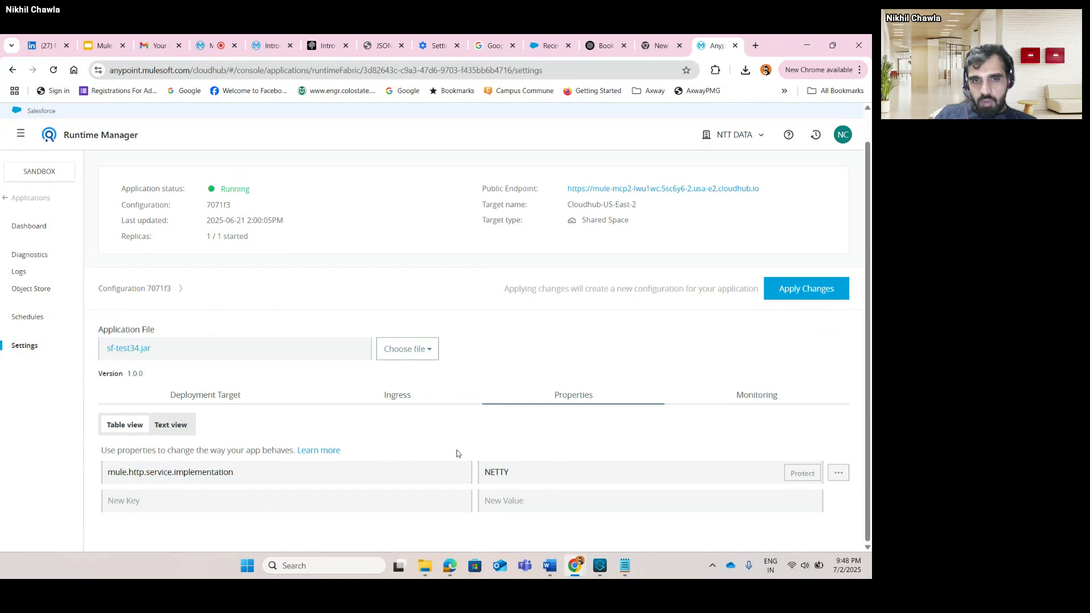
Check the Deployment Target: Edge release channel with runtime version 4.9.6:5e.
click(247, 392)
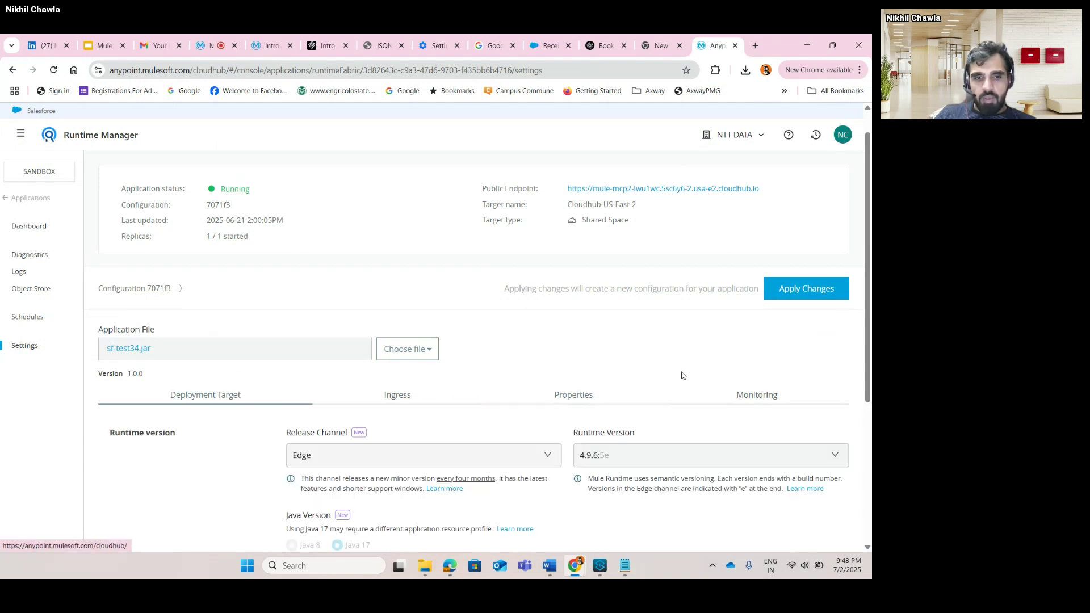
click(600, 566)
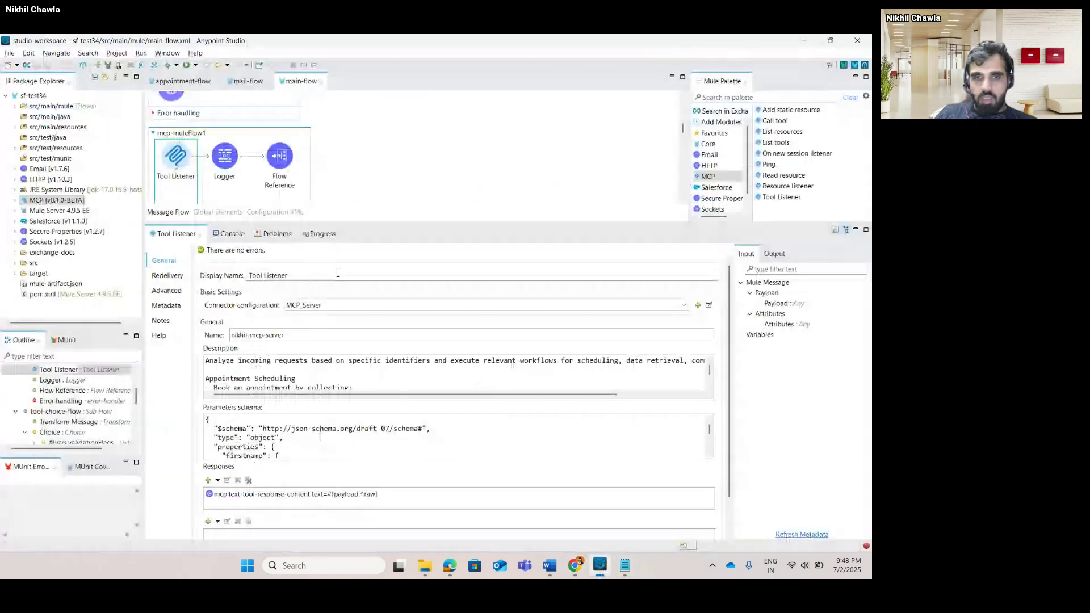
click(804, 41)
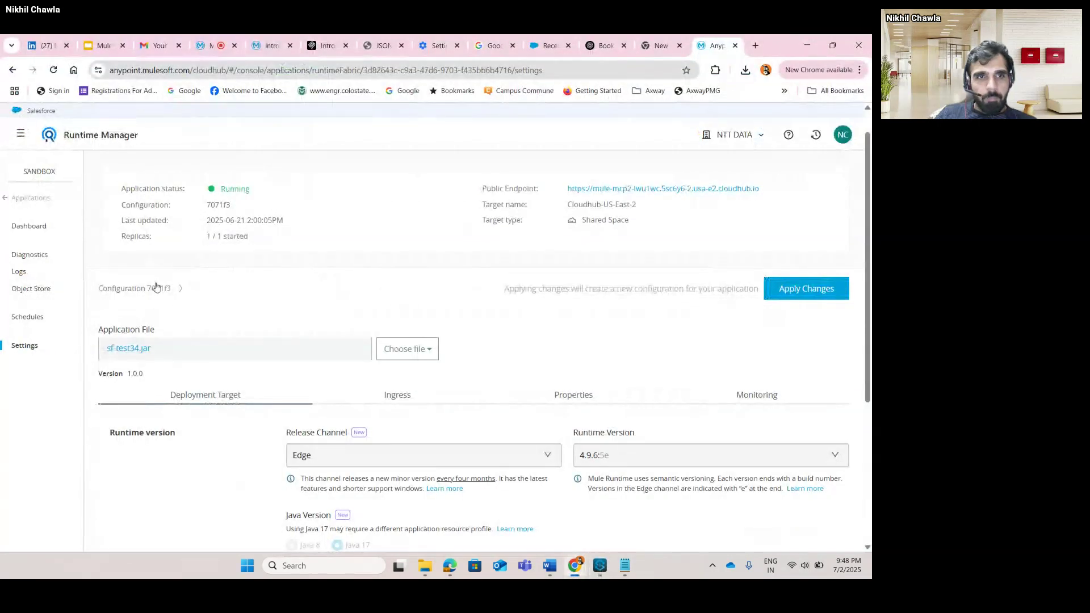
Load mule-mcp2's public endpoint at /sse in a new tab and confirm it returns an endpoint event.
right_click(692, 222)
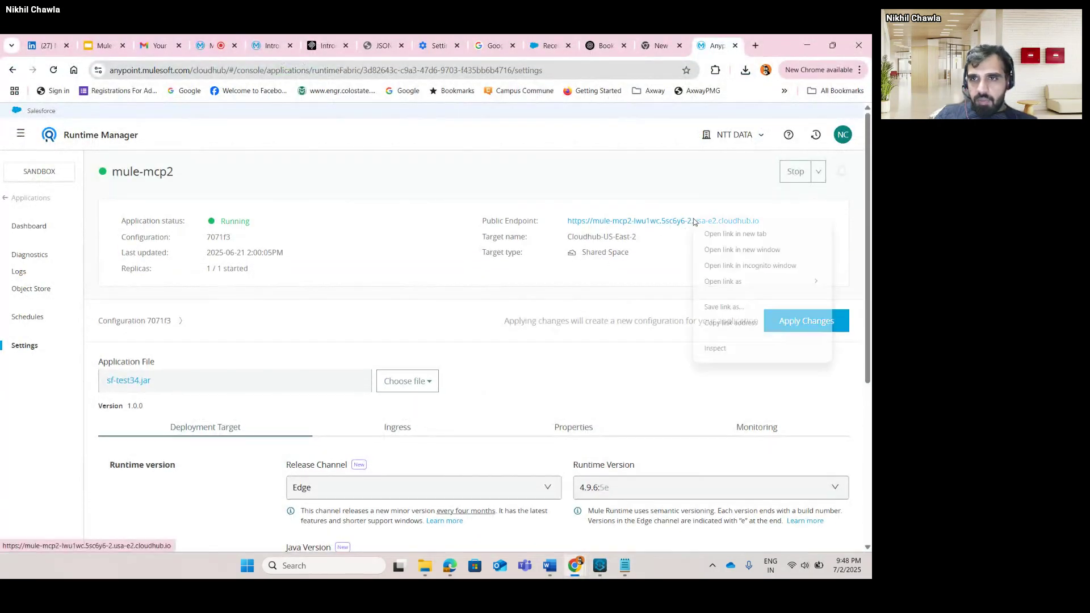
click(712, 232)
click(717, 45)
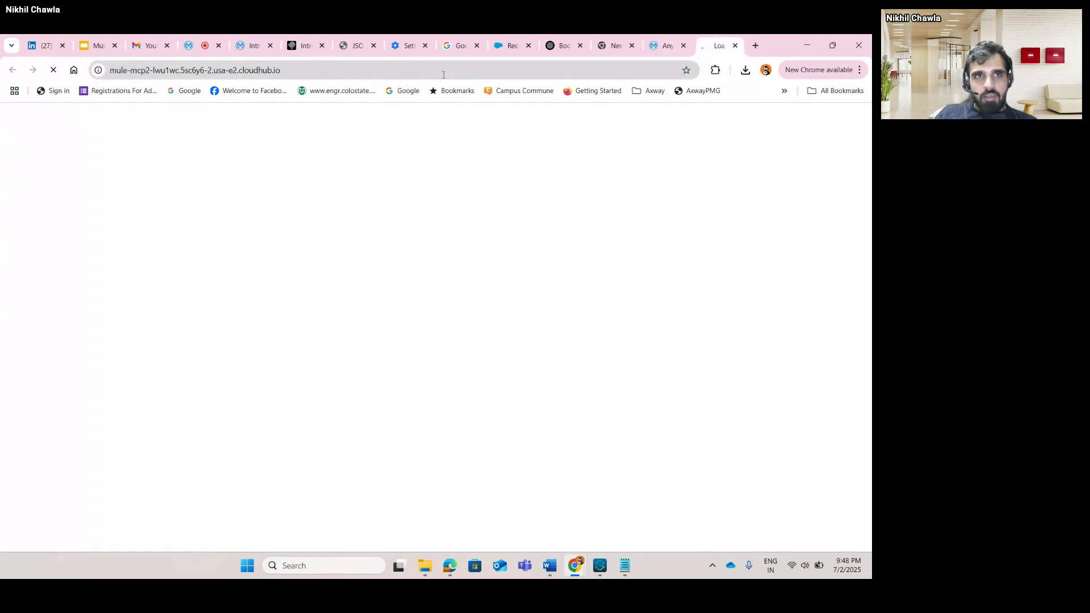
click(436, 67)
text(//)
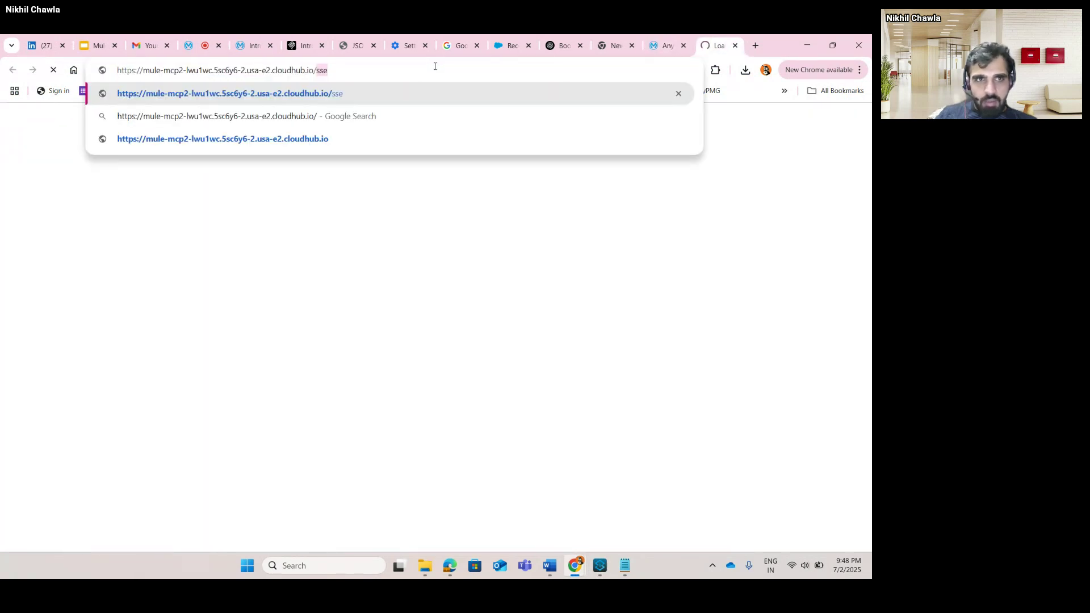
key(Return)
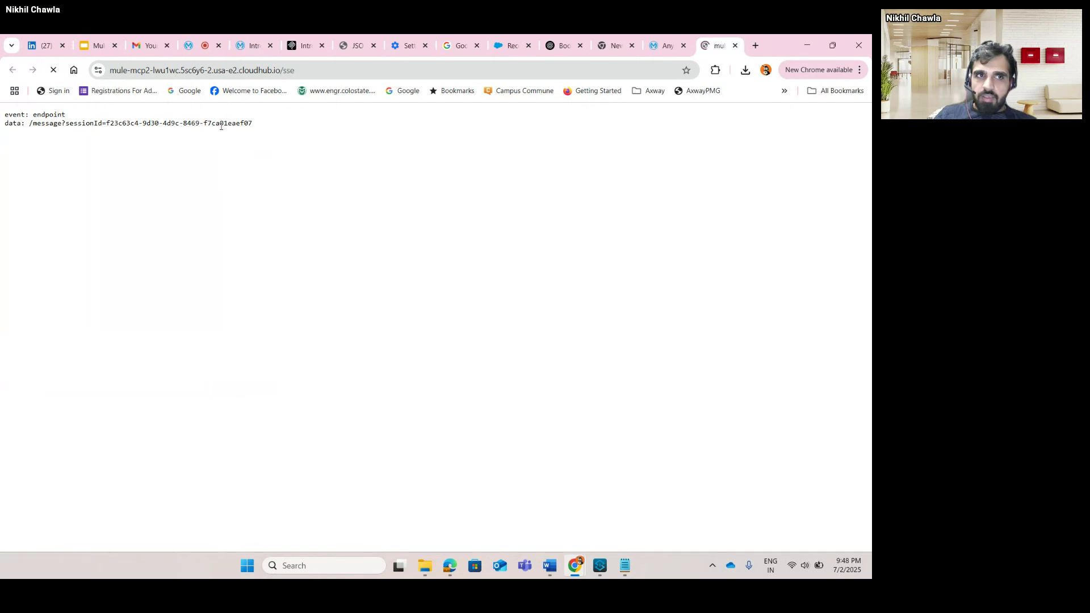
click(320, 71)
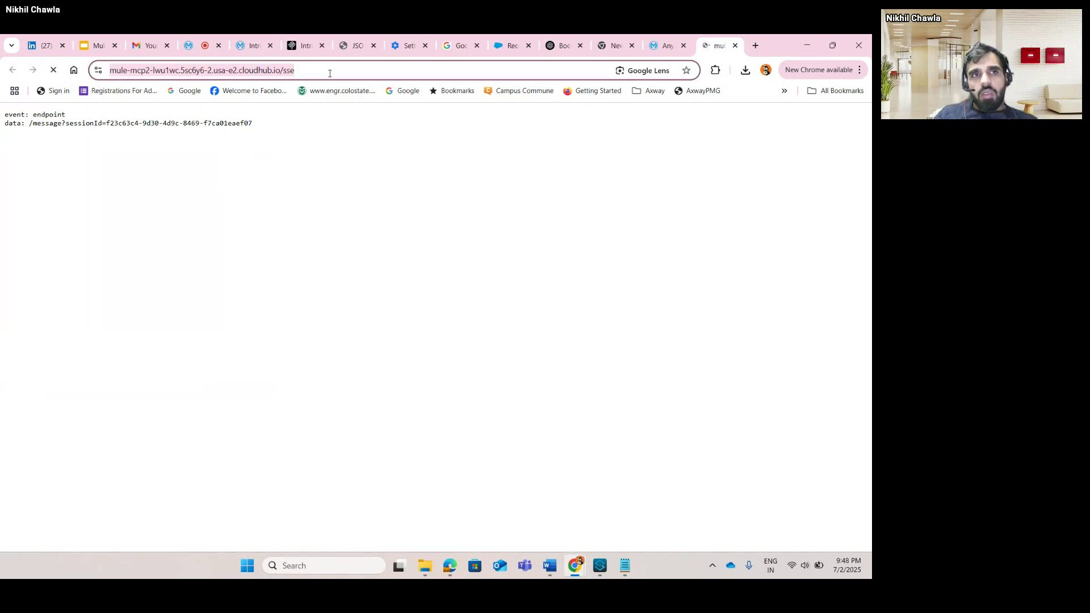
click(757, 49)
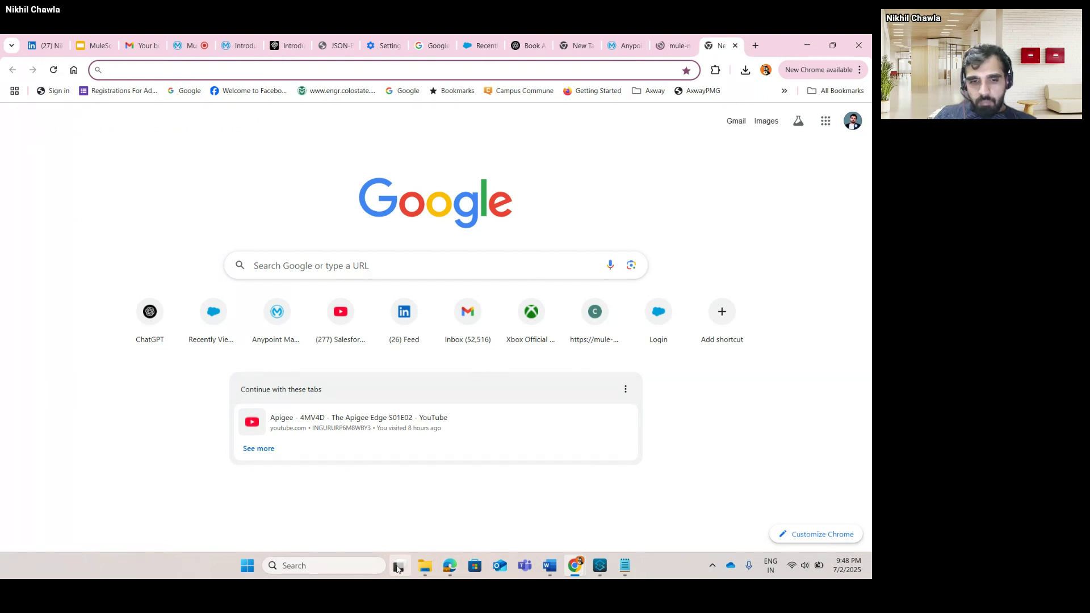
Search Windows for Claude and launch the Claude desktop app from Best match.
click(349, 565)
text(ca)
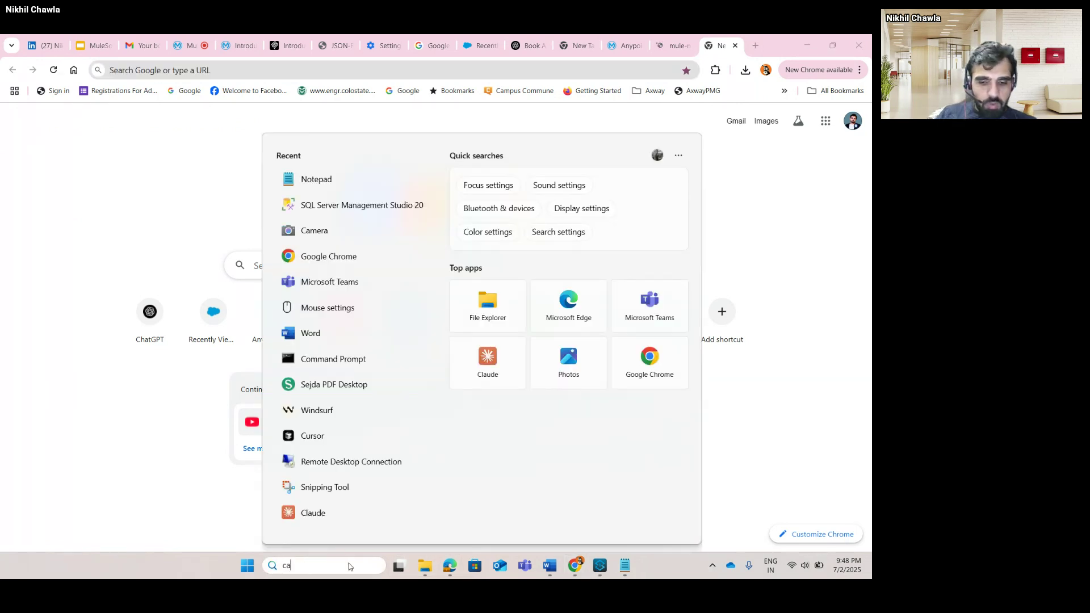
text(la)
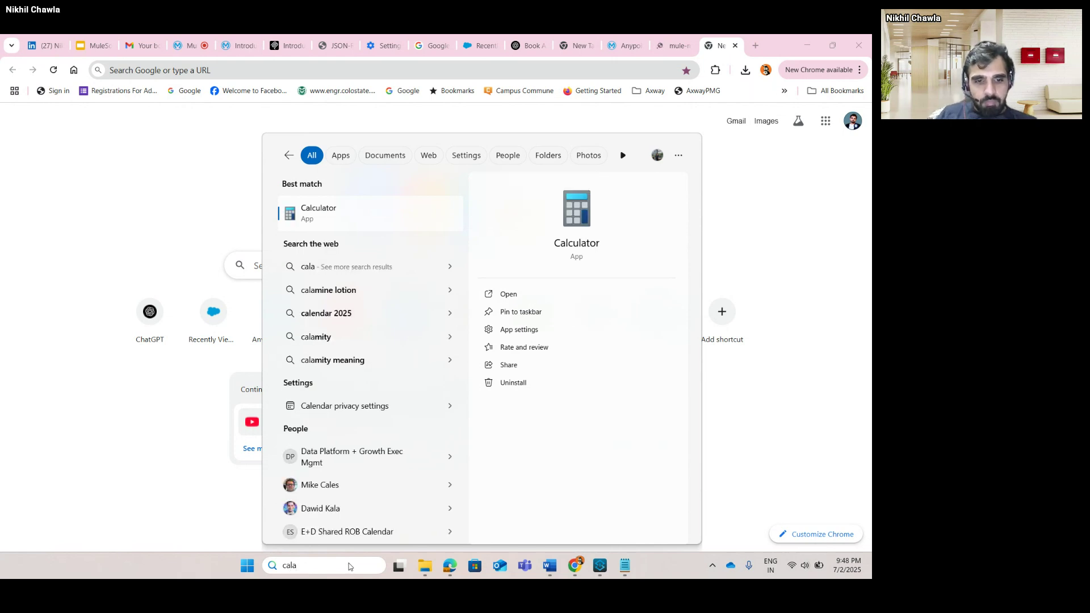
key(BackSpace)
key(BackSpace)
key(BackSpace)
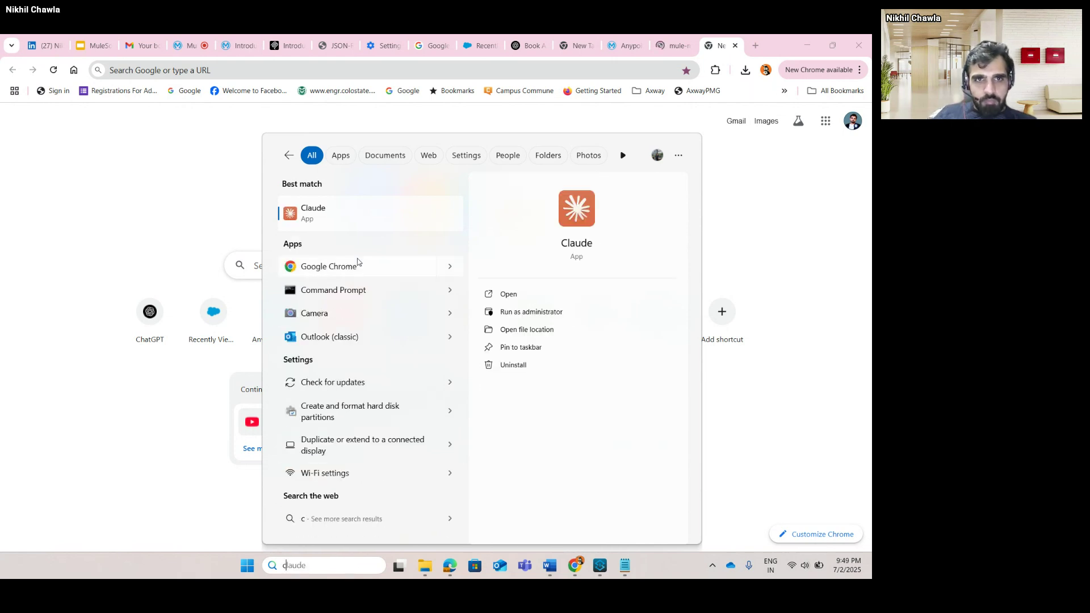
click(377, 218)
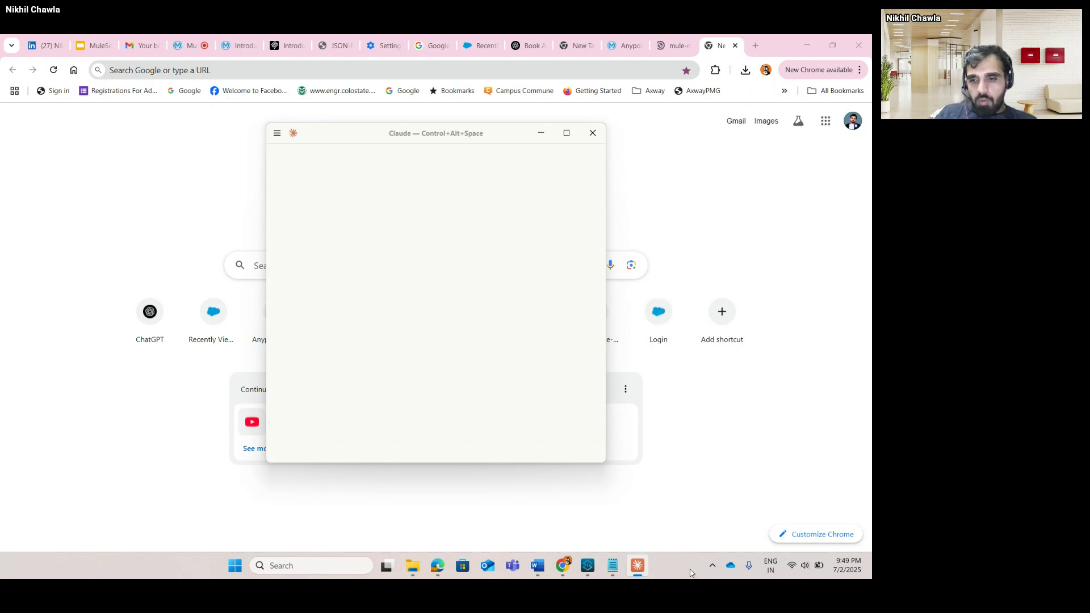
Maximize Claude, decline the artifacts announcement with 'Not now', and minimize it back to Chrome.
click(566, 133)
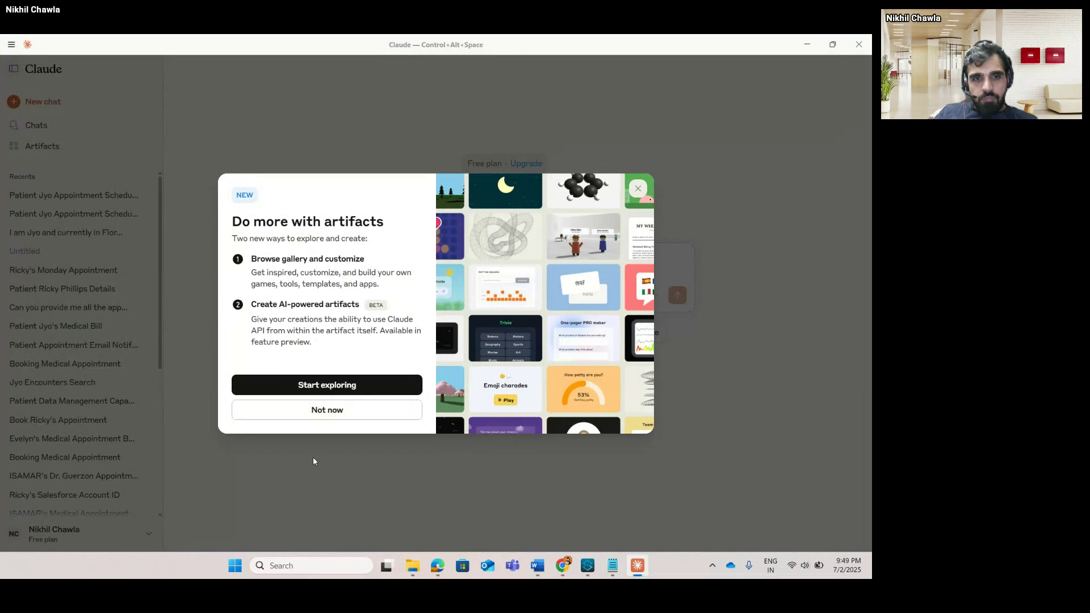
click(337, 419)
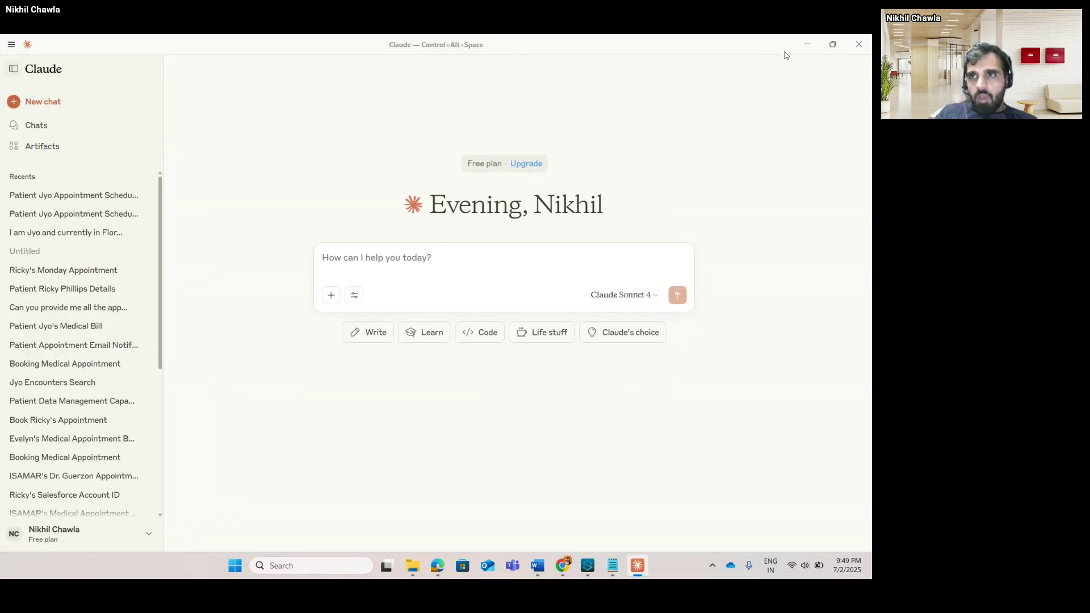
click(801, 46)
click(755, 45)
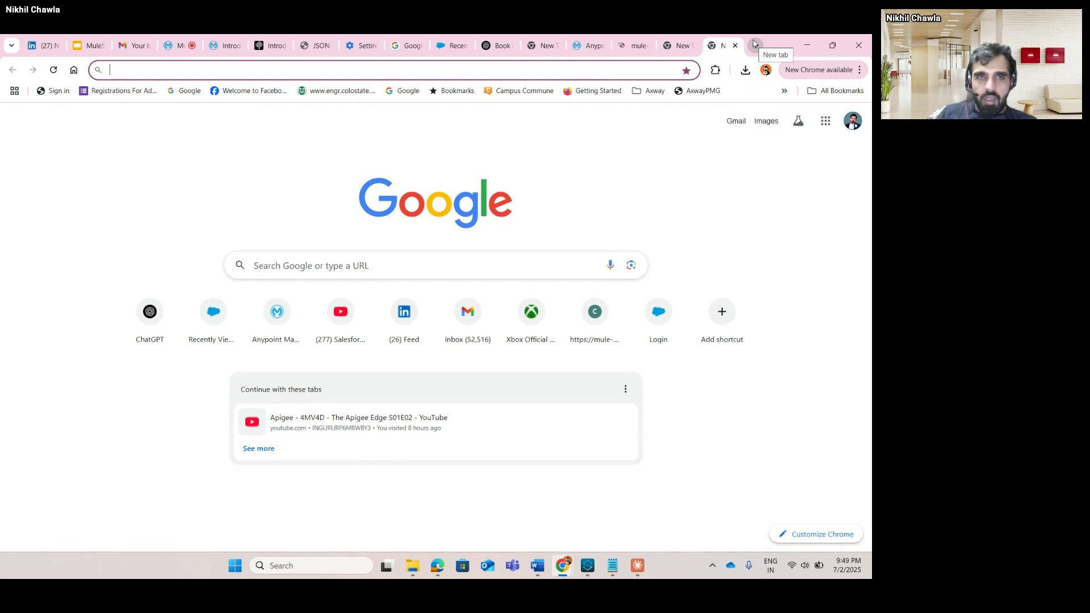
Search the web for 'mcp proxy' and open the sparfenyuk/mcp-proxy GitHub repository.
text(p)
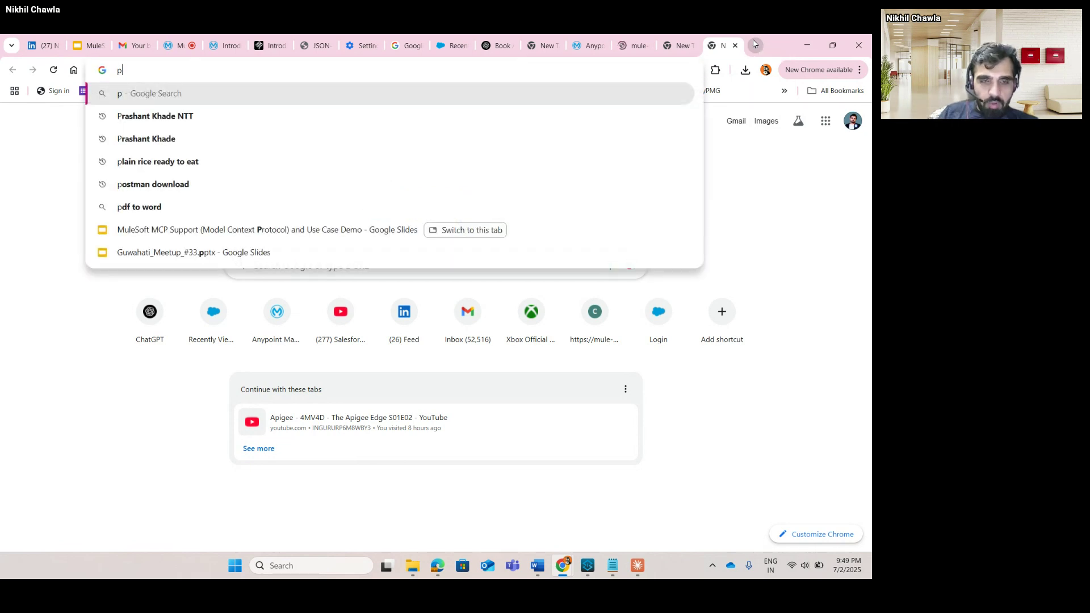
key(BackSpace)
text(mcp)
key(BackSpace)
key(BackSpace)
key(BackSpace)
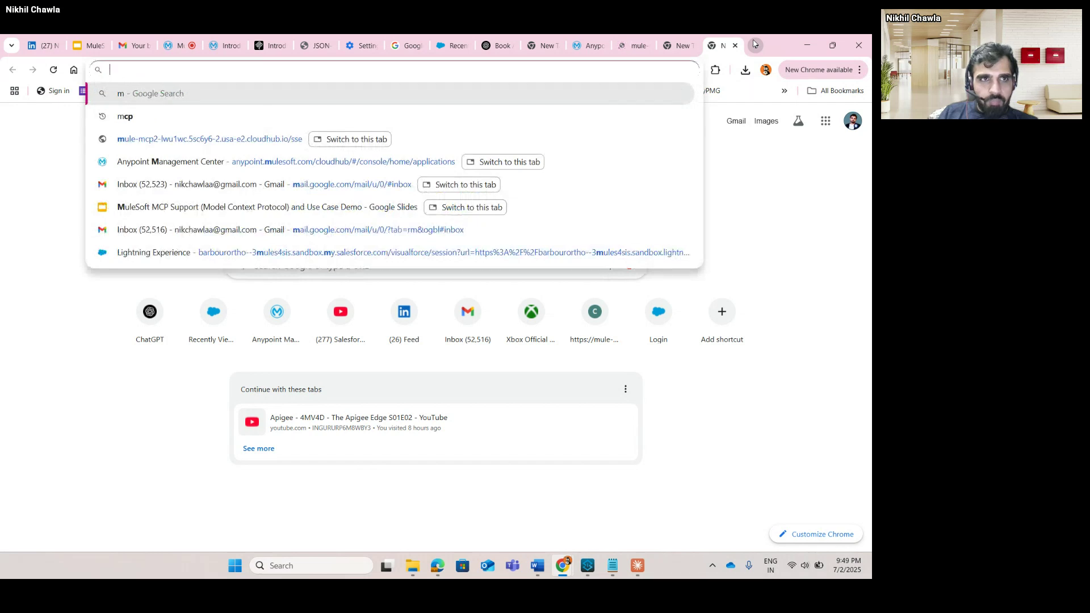
text(mcp)
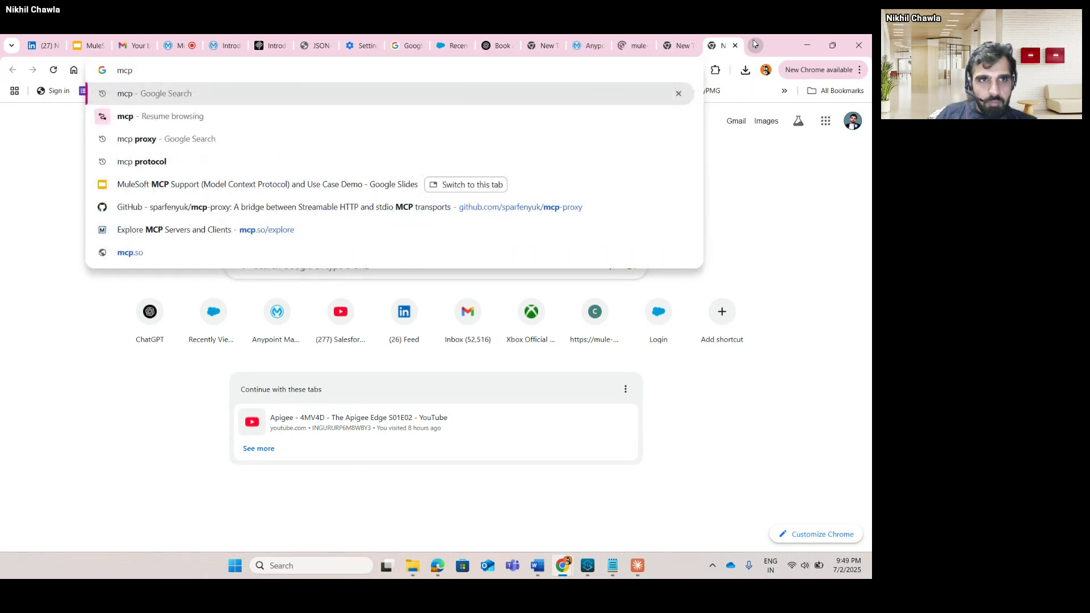
key(Down)
key(Down)
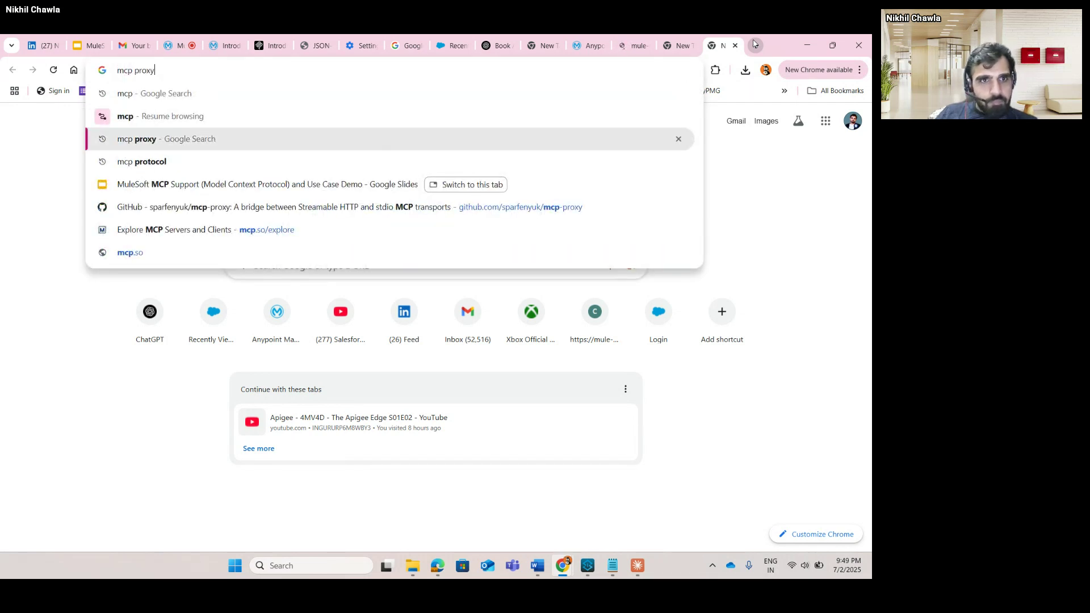
key(Return)
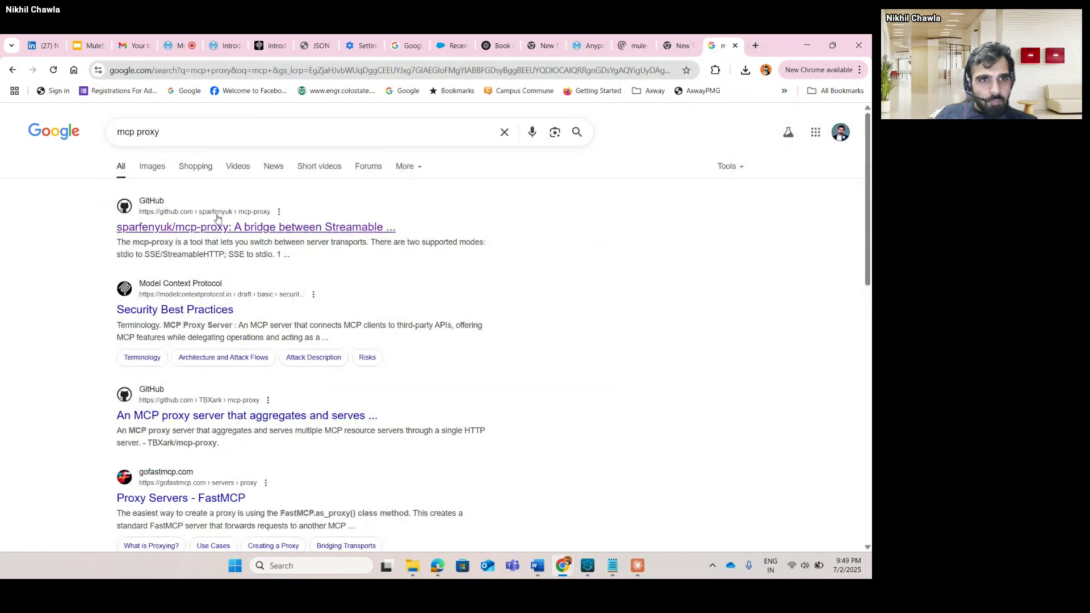
click(166, 230)
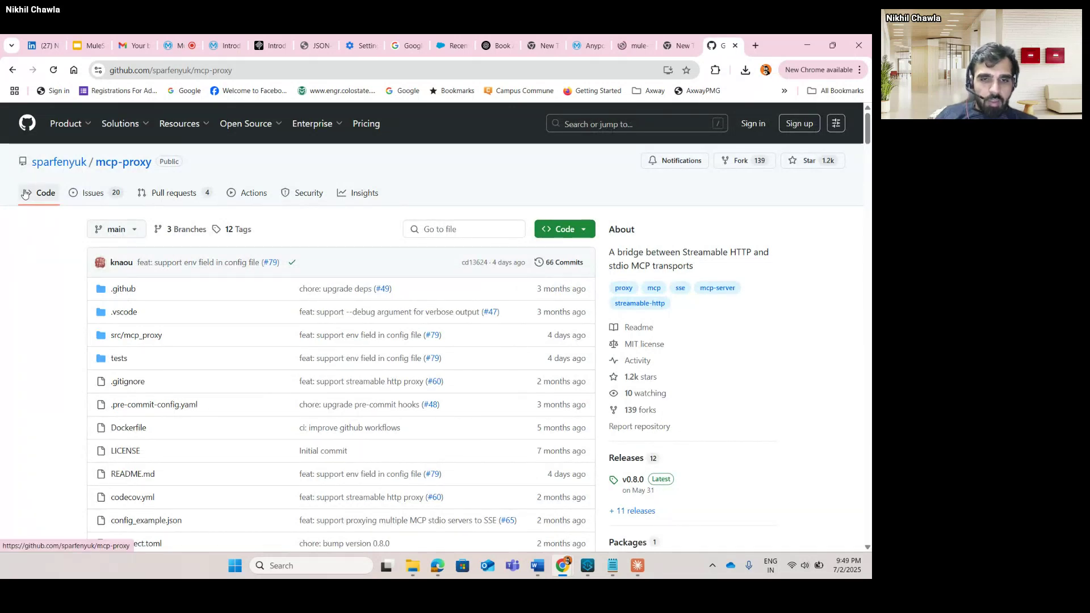
In the README, select the Smithery install command and the 'uv tool install mcp-proxy' command.
scroll(63, 241, down, 15)
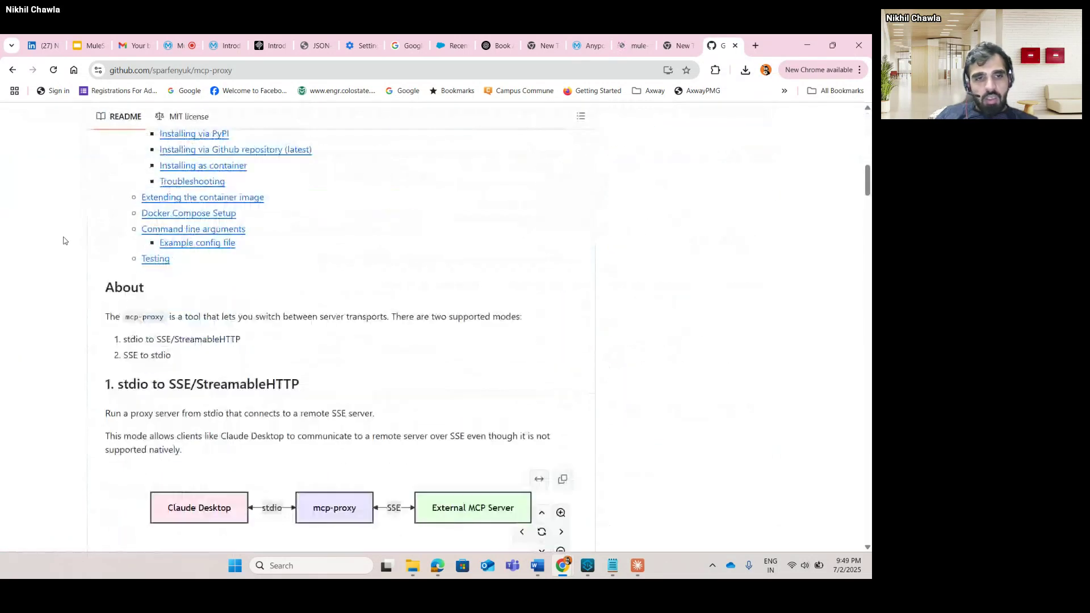
scroll(64, 241, down, 3)
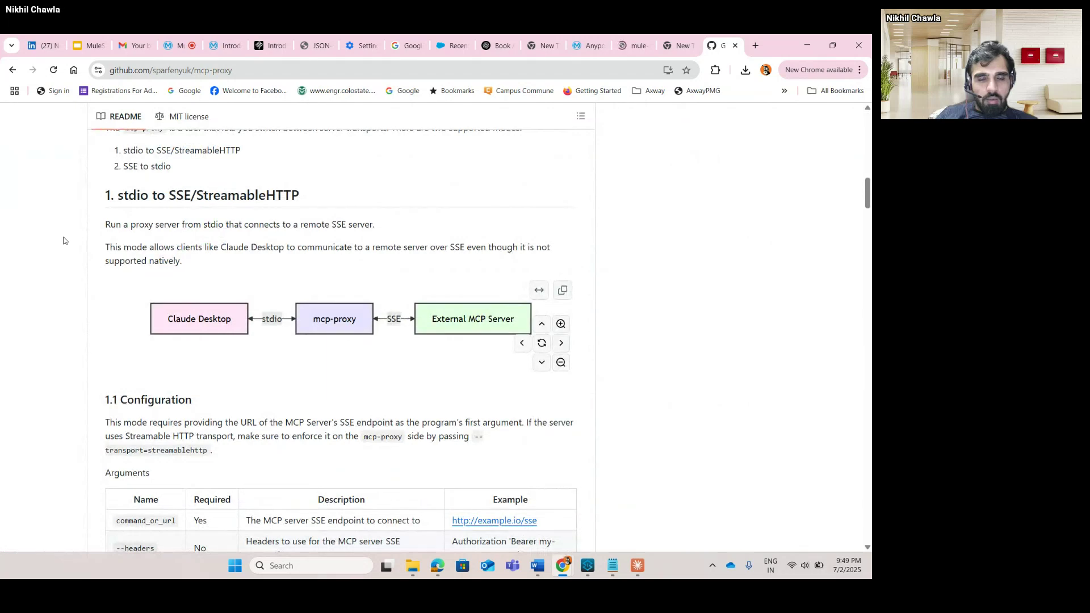
scroll(63, 241, down, 3)
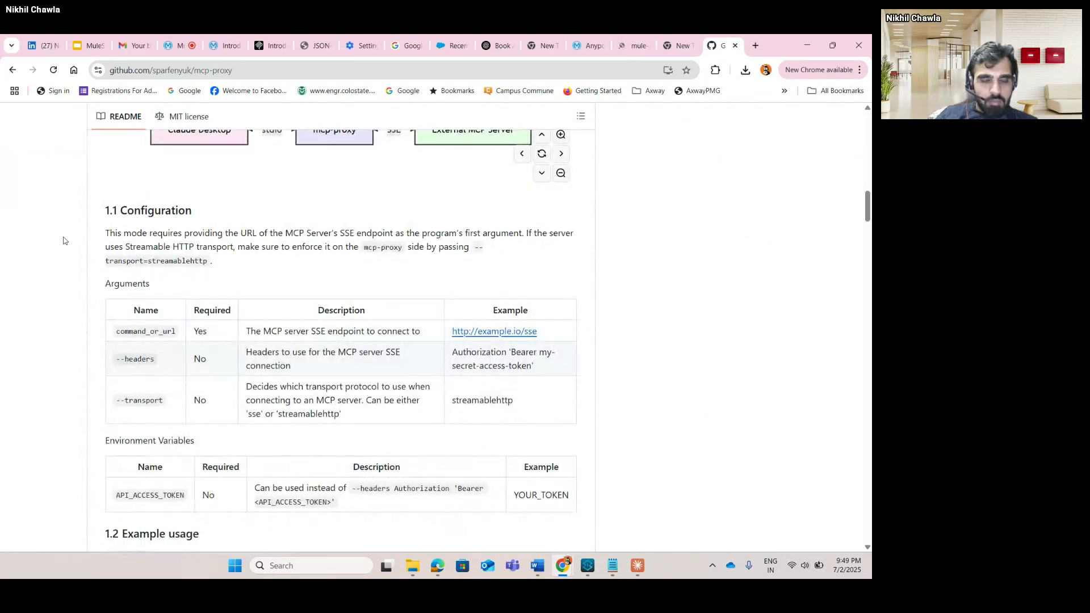
scroll(64, 241, up, 6)
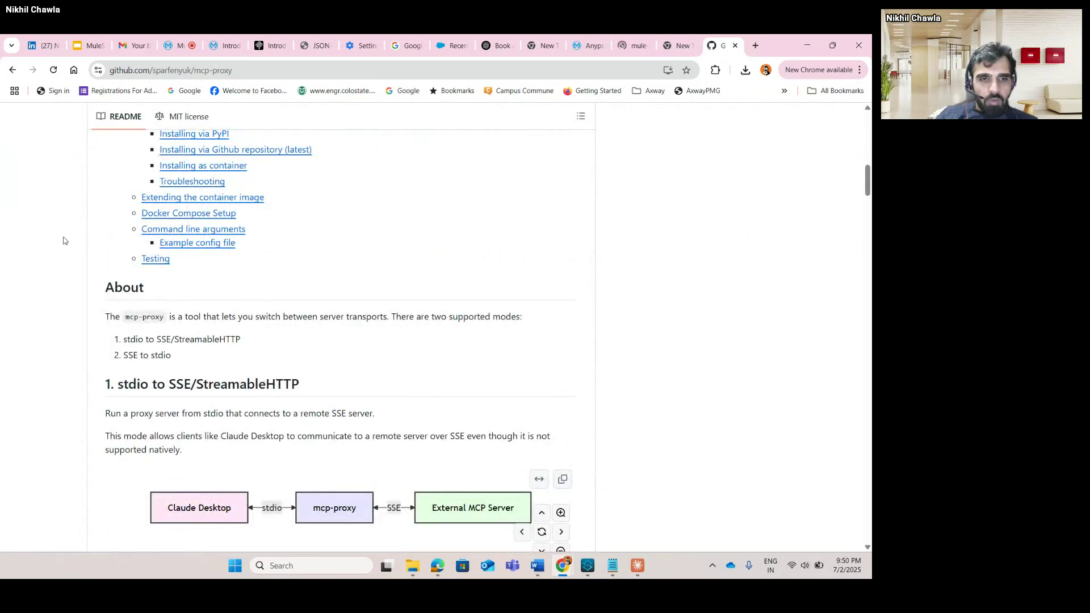
scroll(64, 241, down, 3)
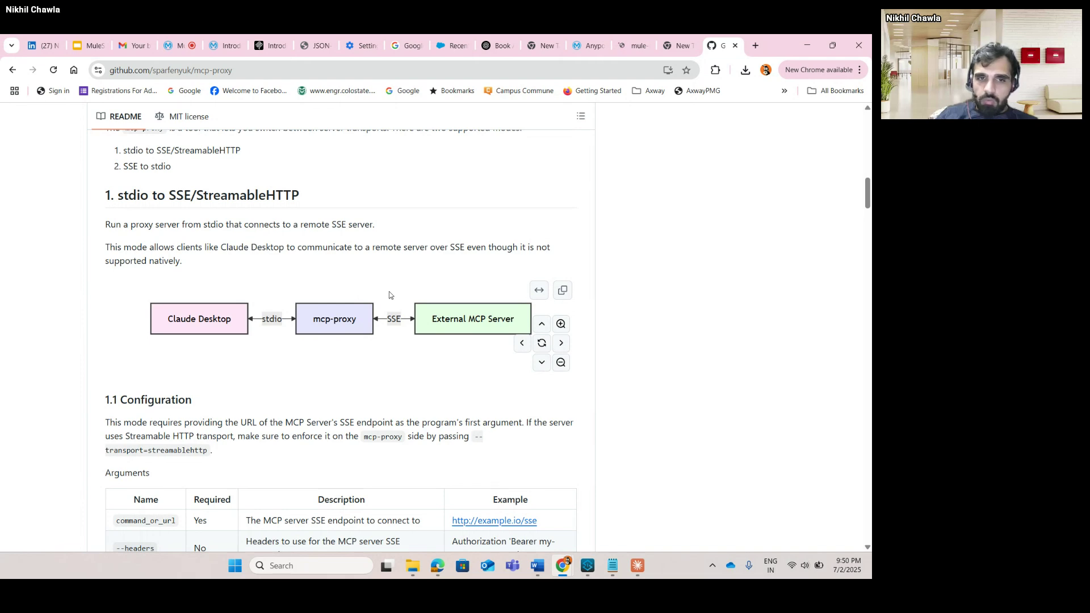
scroll(226, 287, down, 15)
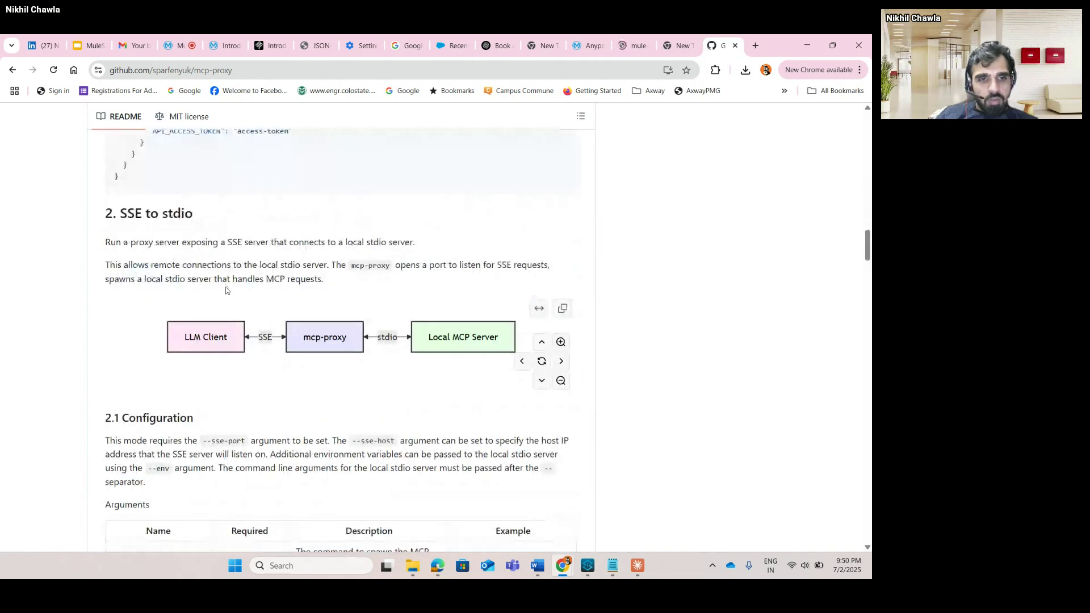
scroll(226, 287, down, 10)
scroll(226, 288, up, 6)
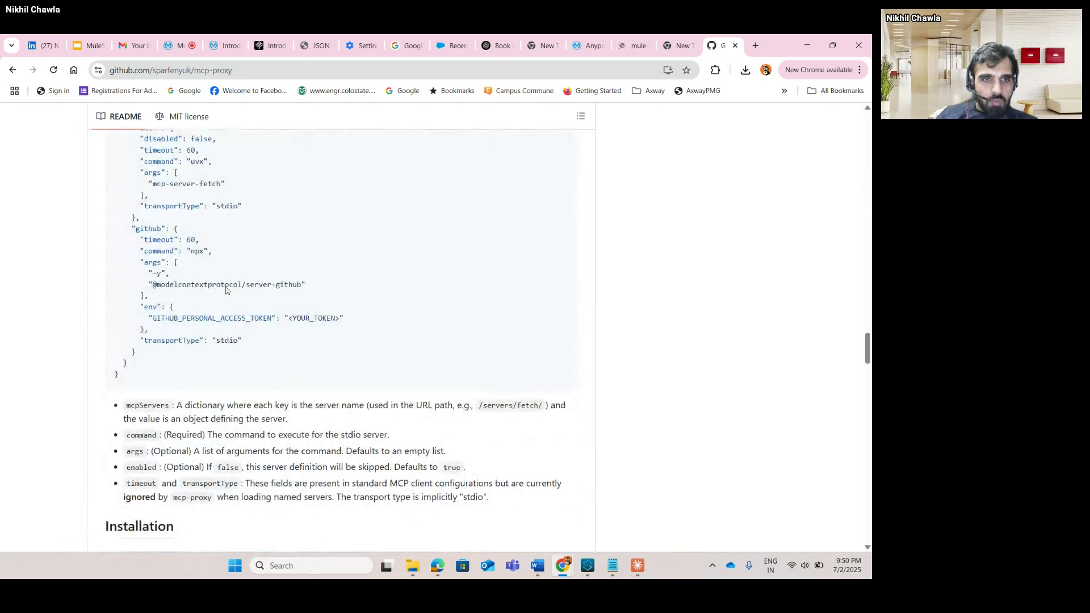
scroll(226, 287, up, 4)
scroll(226, 288, down, 20)
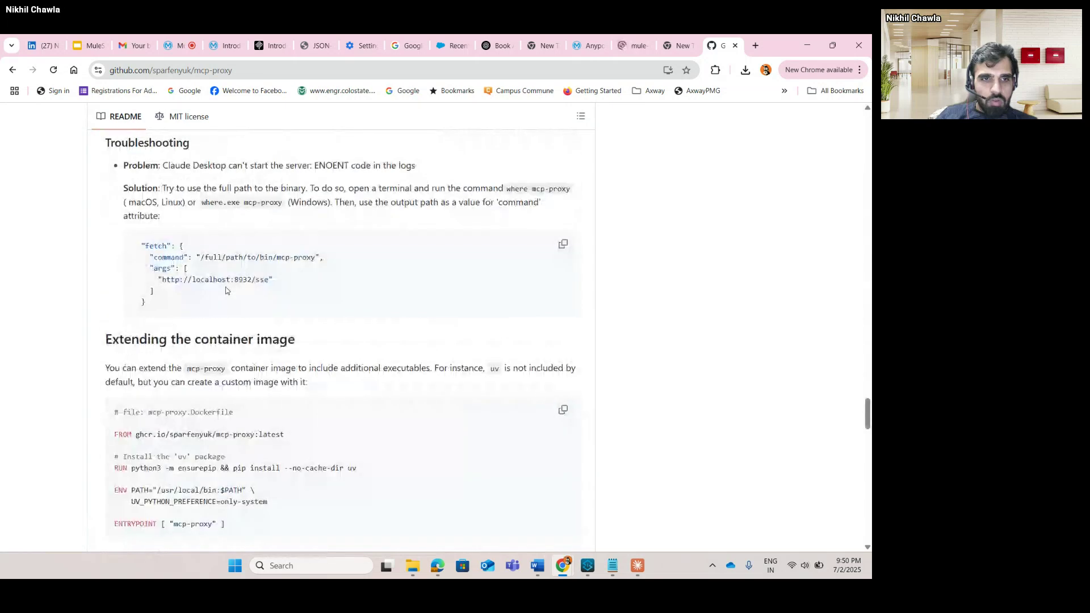
scroll(226, 290, down, 15)
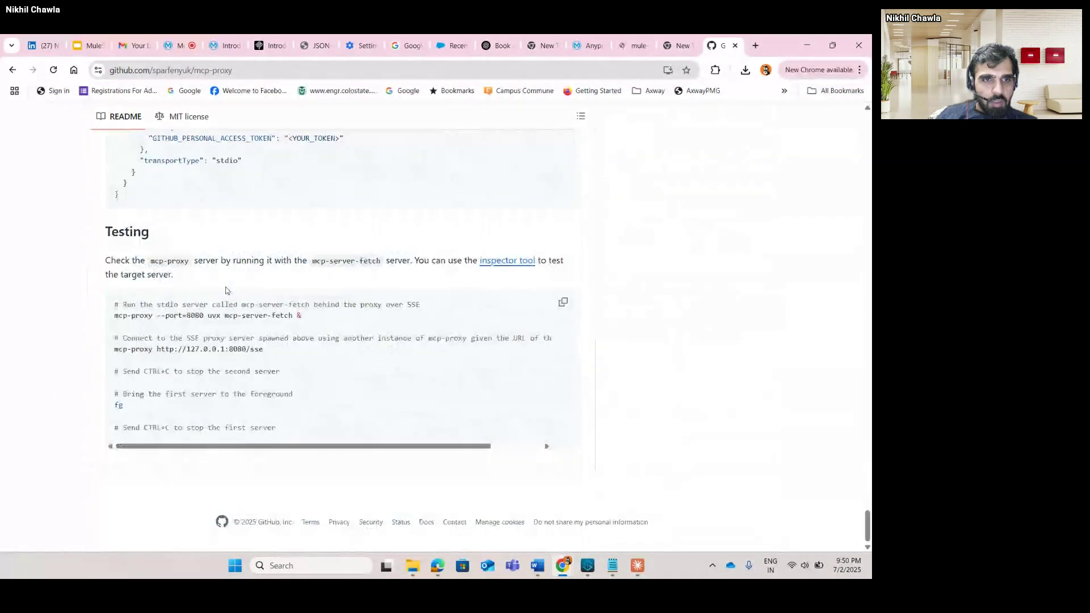
scroll(226, 290, up, 20)
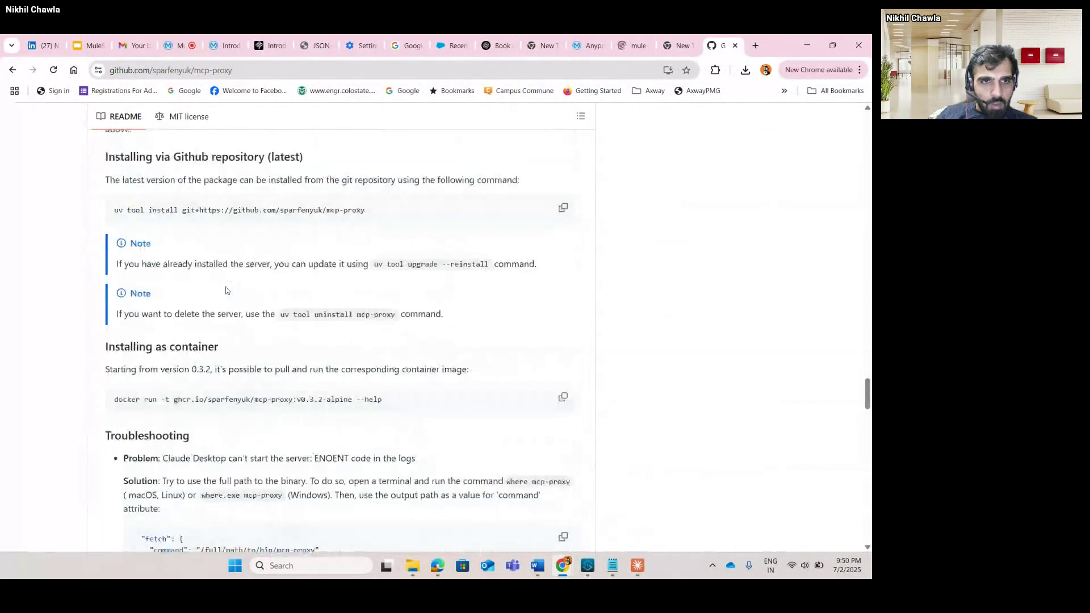
scroll(226, 291, up, 1)
scroll(226, 290, down, 6)
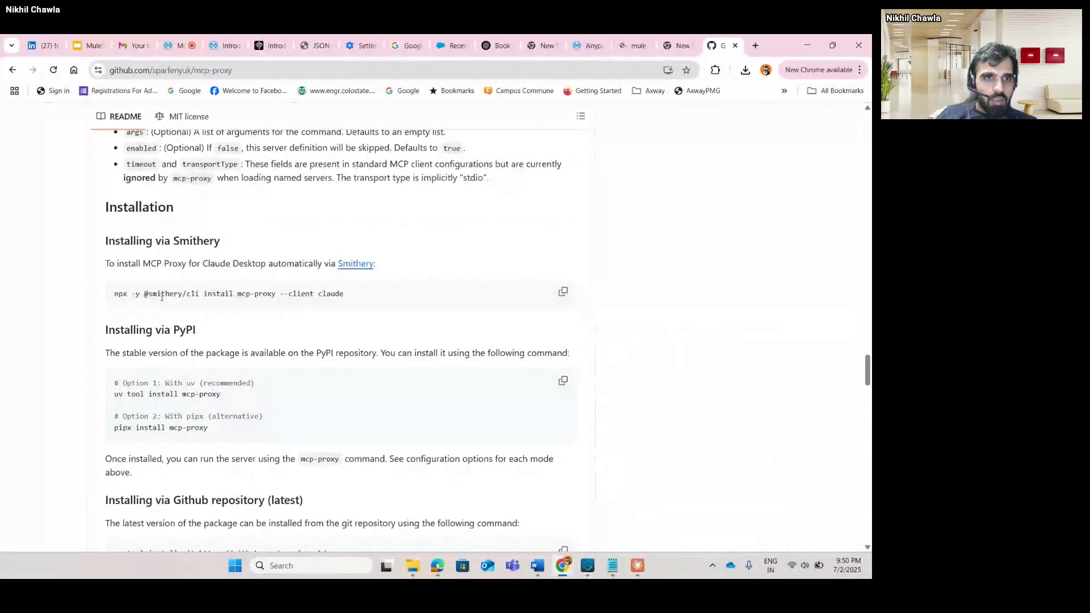
drag(115, 293, 327, 302)
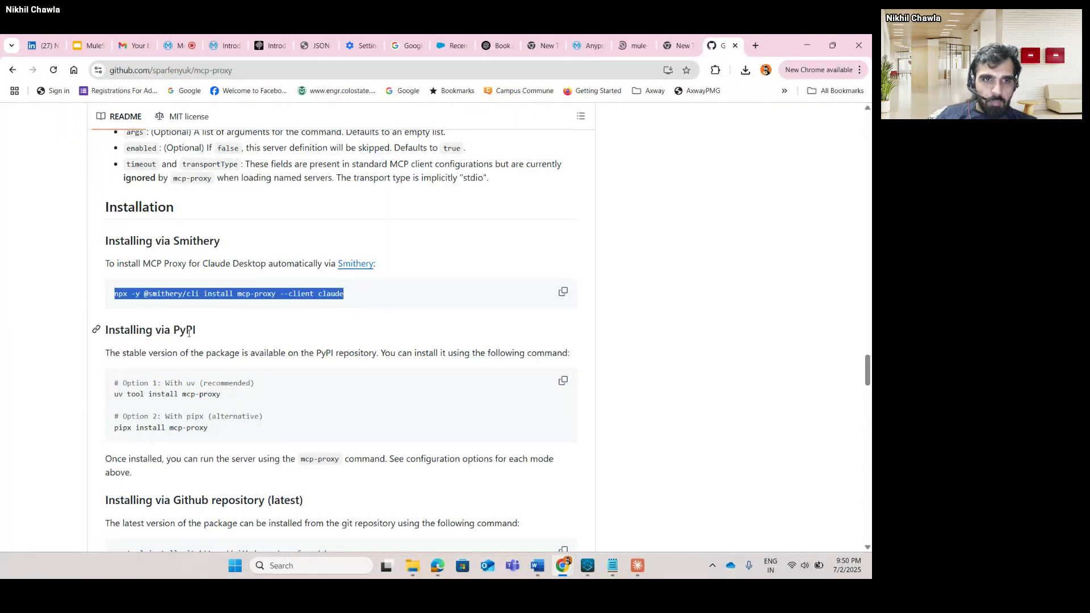
drag(116, 396, 230, 405)
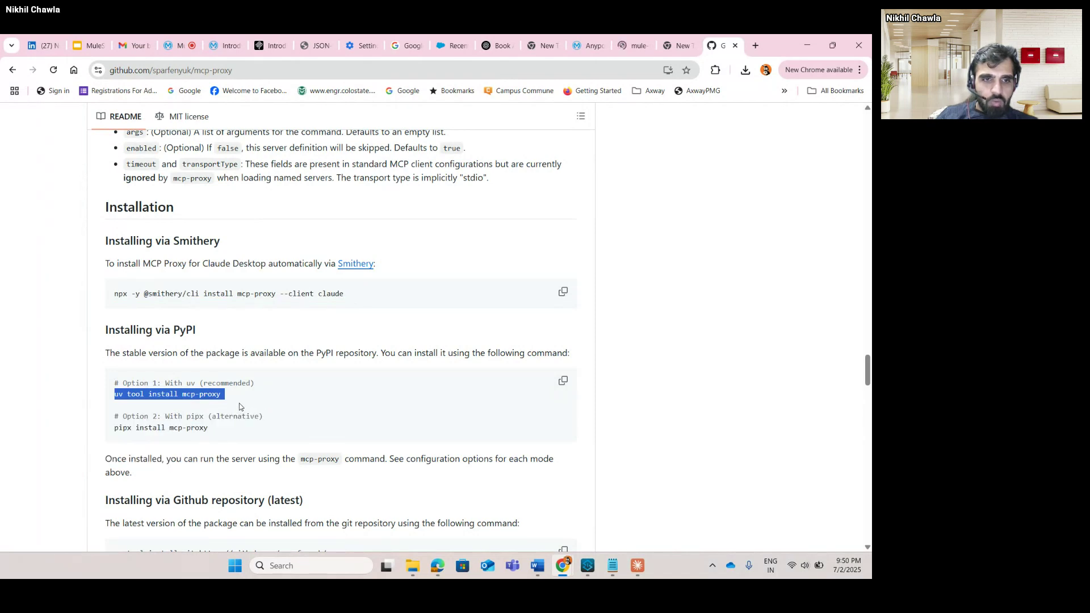
In the Testing section, select the 'mcp-proxy --port=8080 uvx mcp-server-fetch &' line.
scroll(206, 407, down, 1)
scroll(206, 407, down, 3)
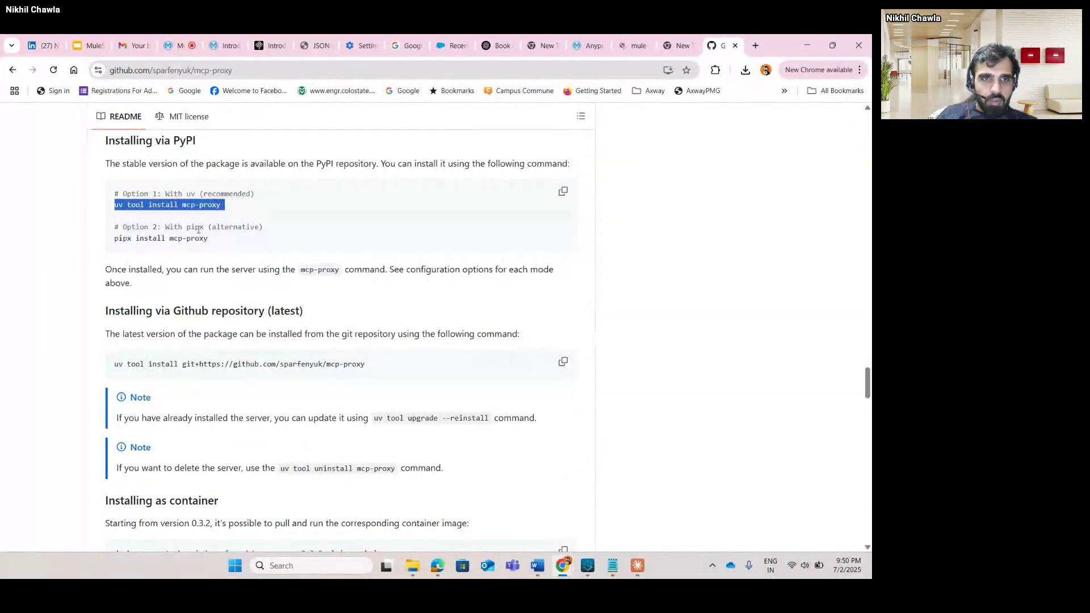
scroll(178, 368, down, 10)
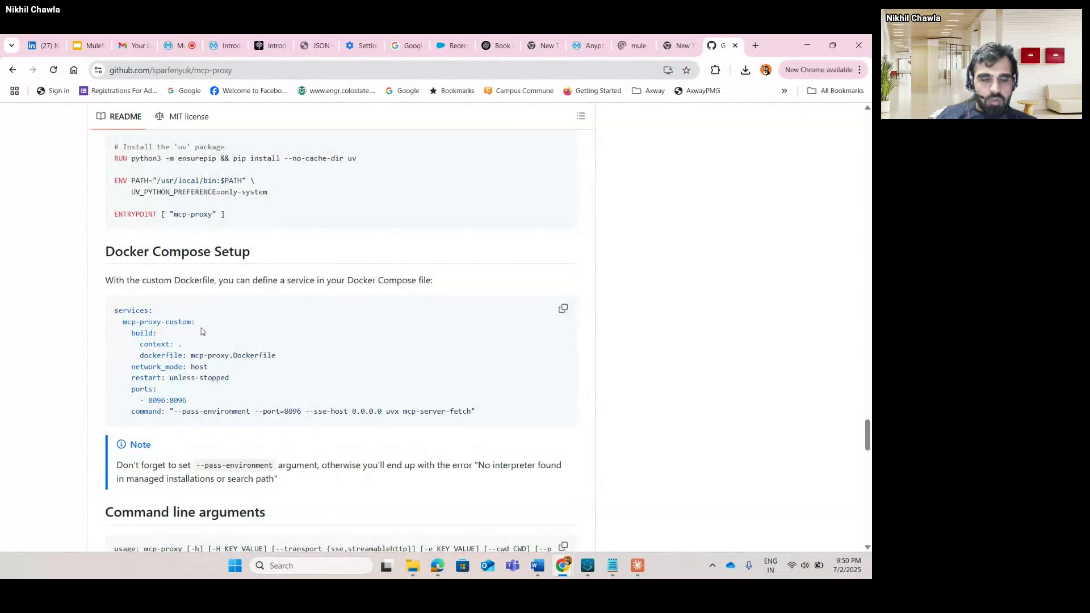
scroll(203, 335, down, 3)
scroll(204, 339, down, 15)
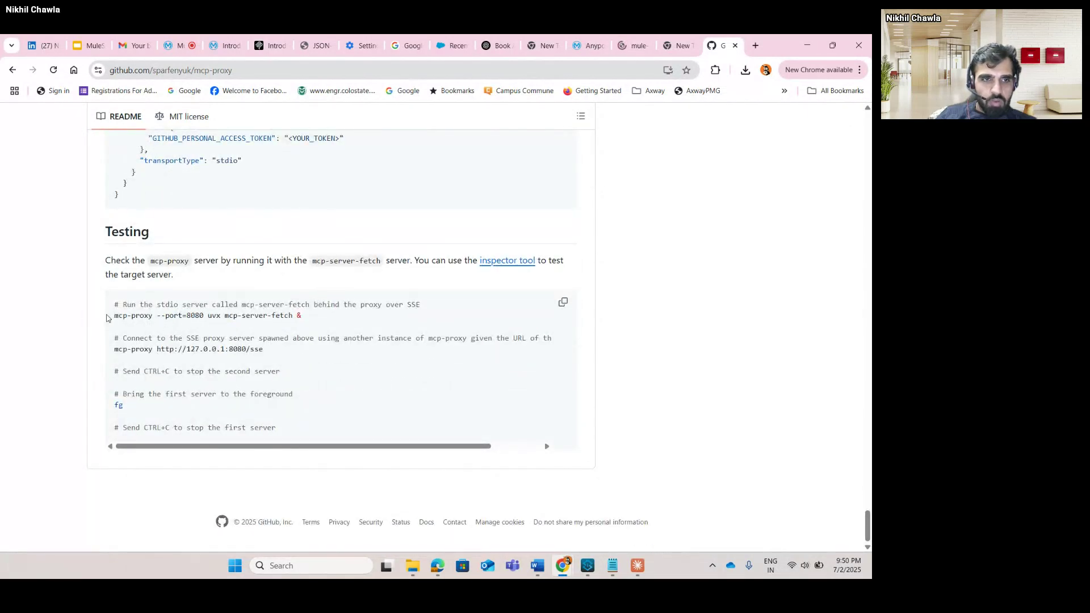
drag(110, 316, 333, 321)
key(ctrl+c)
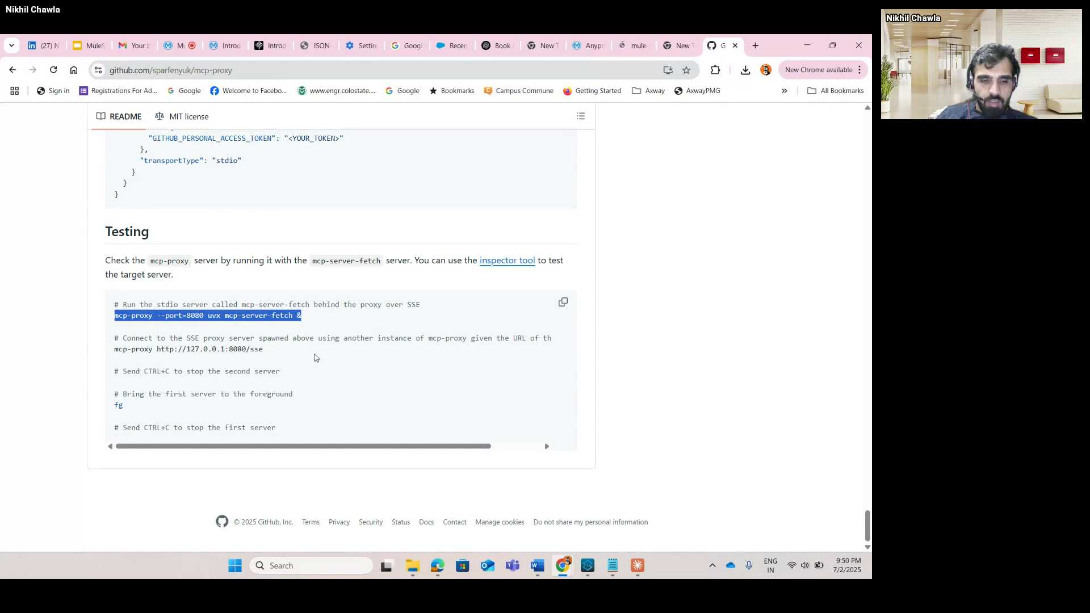
Open Command Prompt and run the pasted 'mcp-proxy --port=8080 uvx mcp-server-fetch &' command.
click(293, 564)
text(cmd)
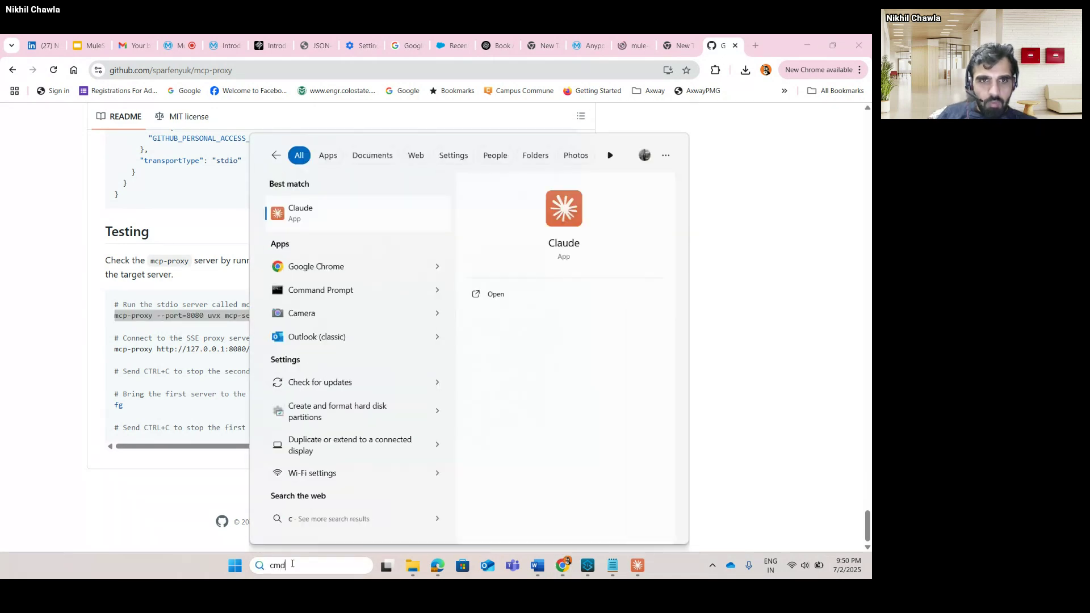
key(Return)
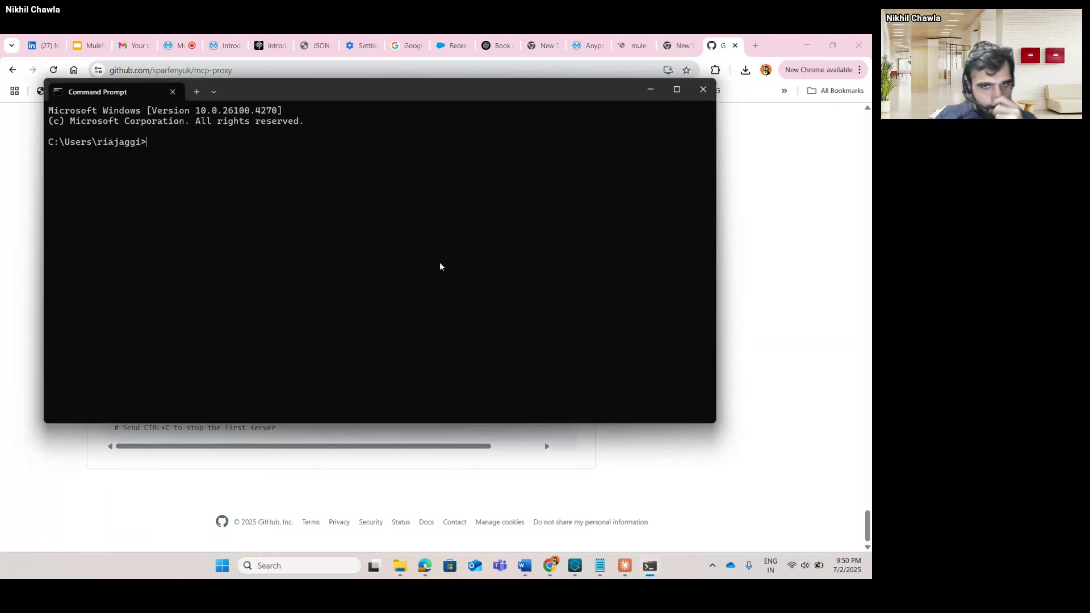
key(ctrl+v)
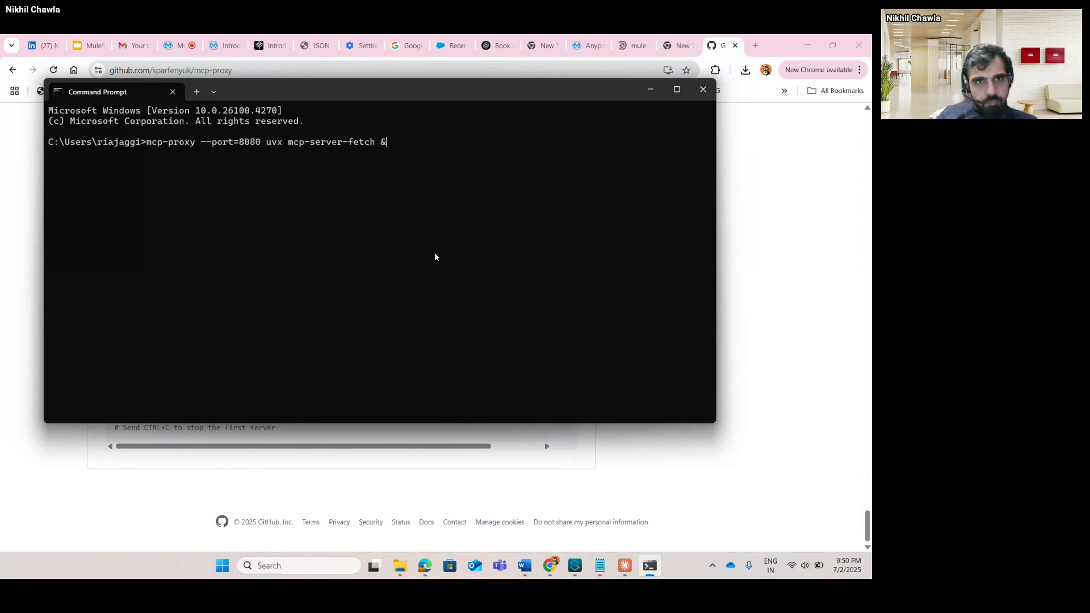
key(Return)
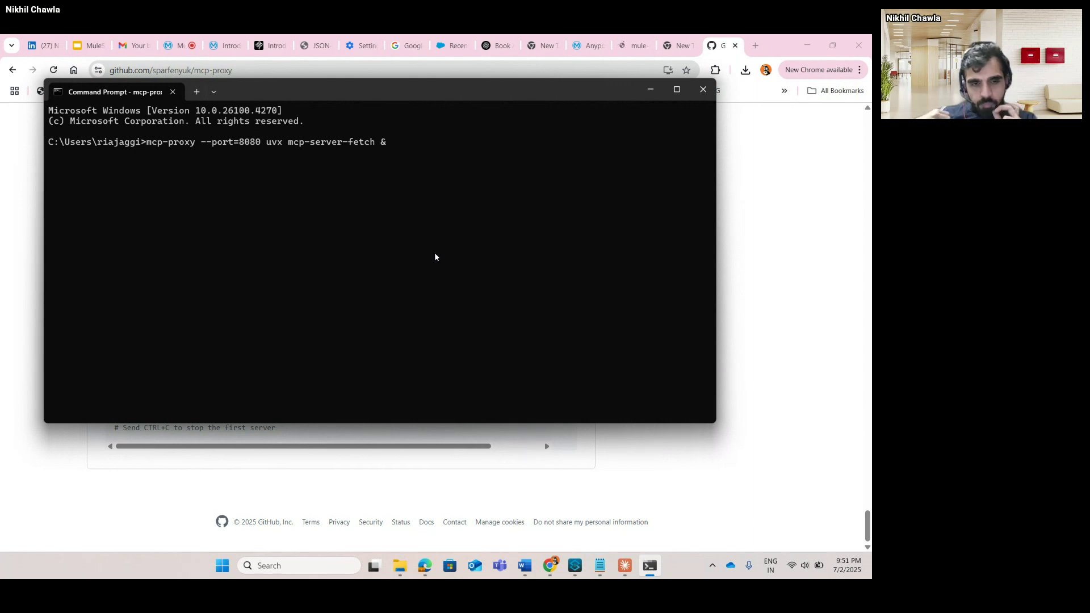
Look over the README's configuration examples, then switch to the terminal with Uvicorn running on 127.0.0.1:8080.
click(755, 181)
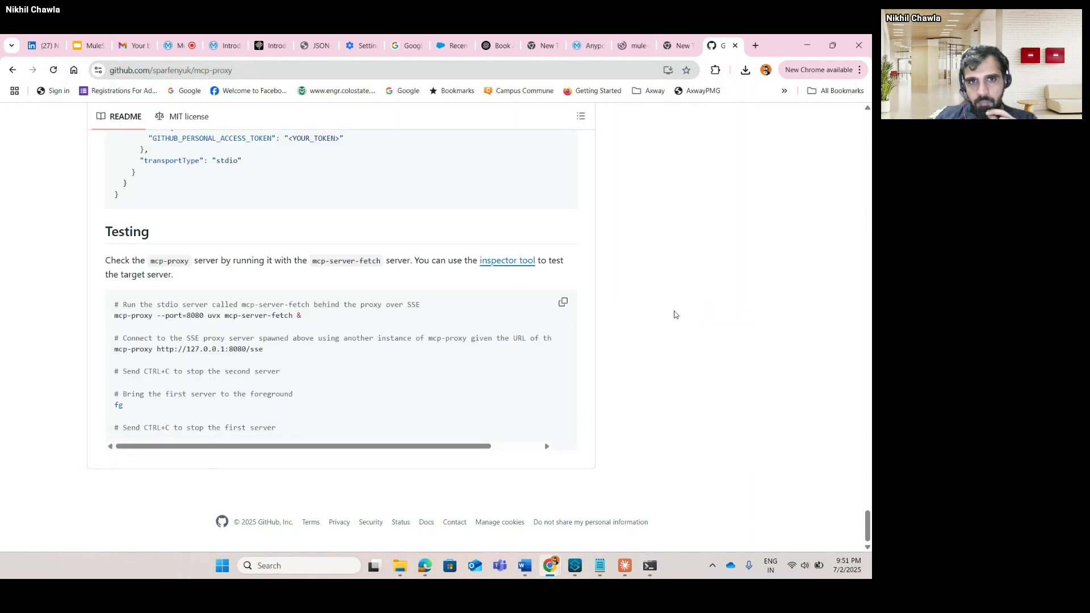
scroll(676, 313, up, 10)
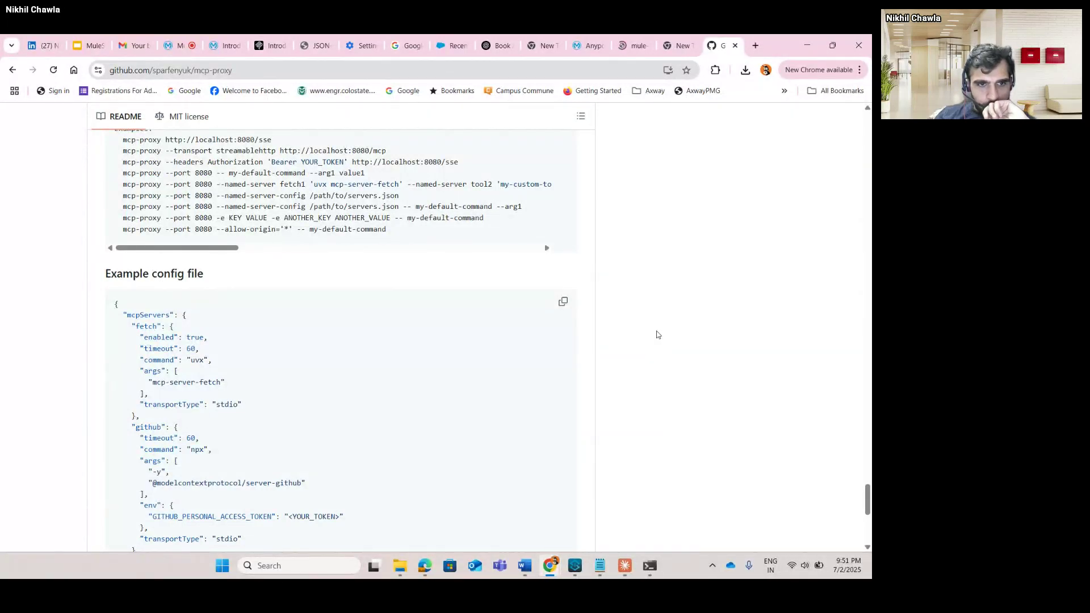
scroll(616, 403, up, 6)
scroll(616, 403, up, 8)
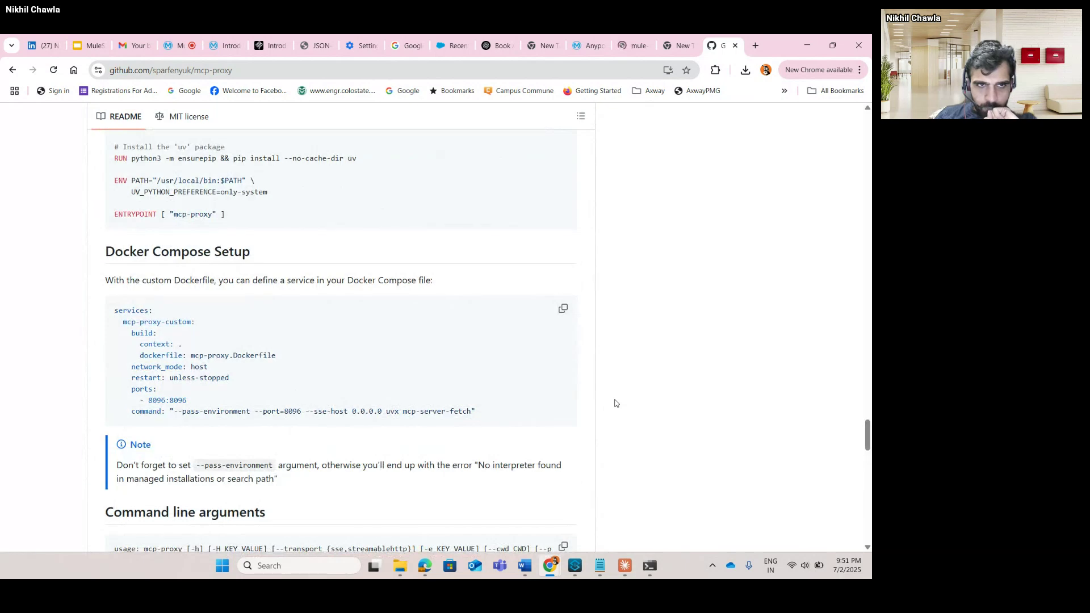
scroll(616, 403, up, 3)
scroll(616, 403, up, 3)
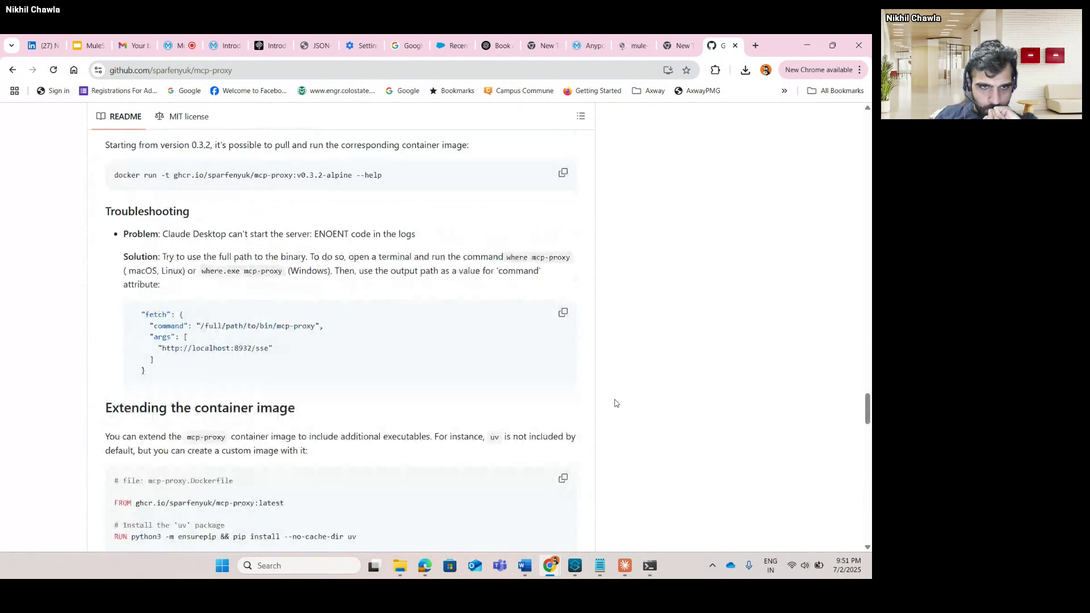
scroll(616, 403, up, 6)
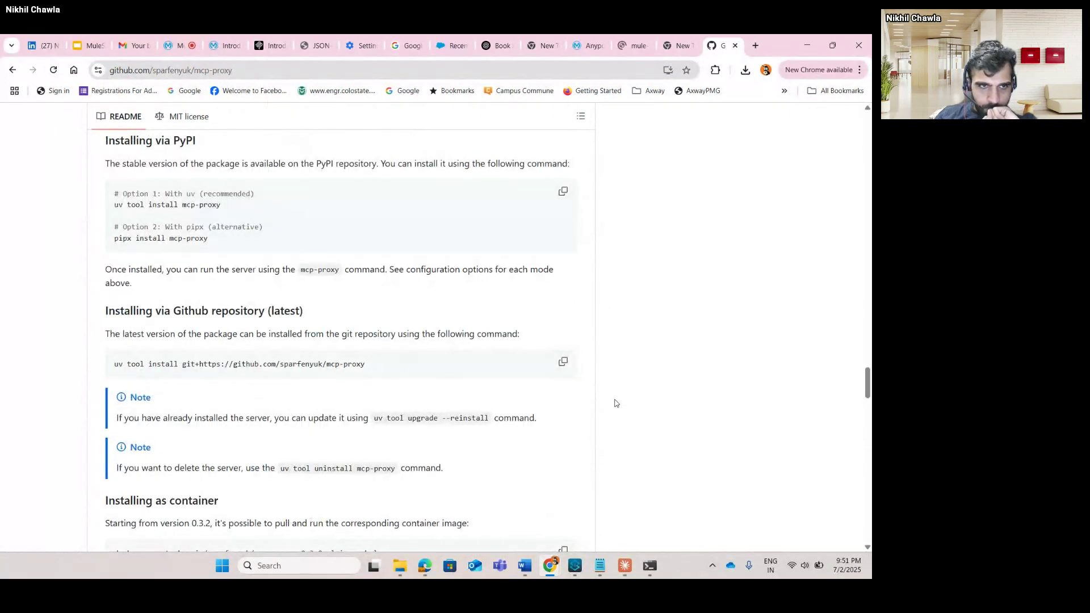
scroll(616, 403, up, 10)
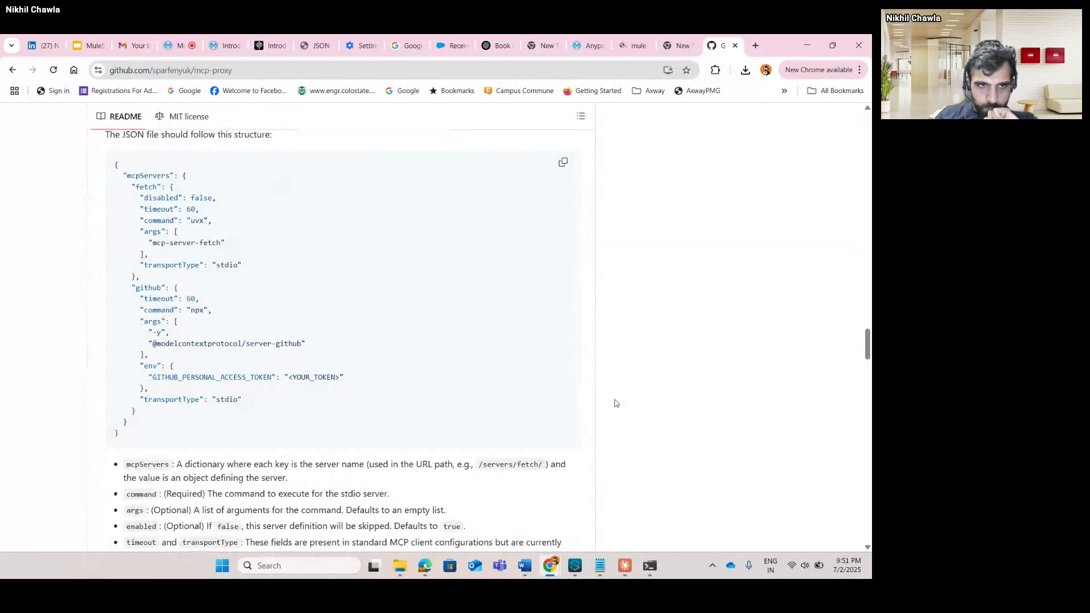
scroll(616, 403, up, 3)
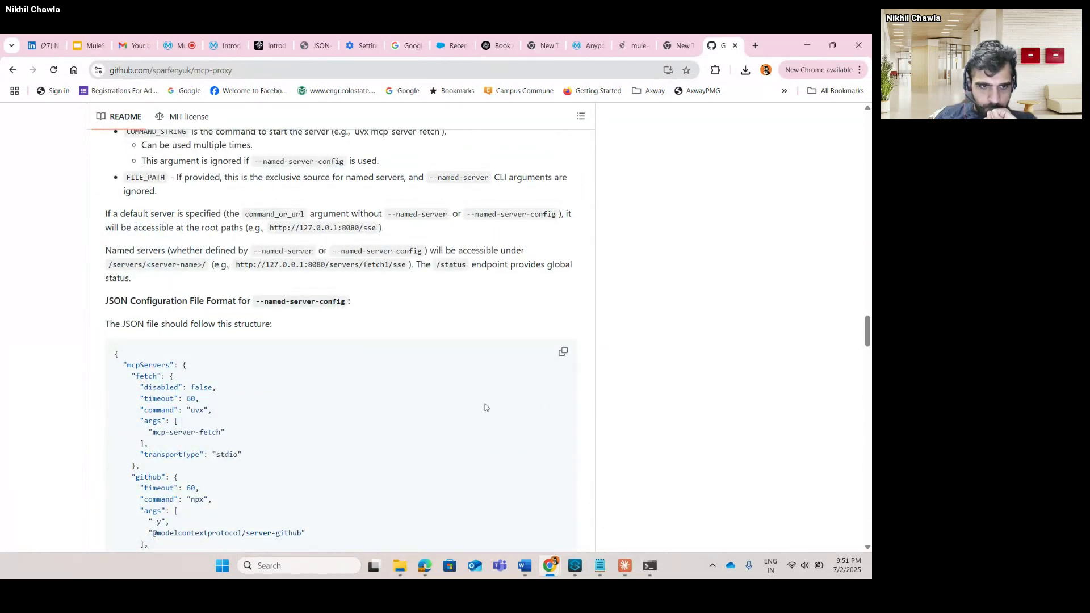
scroll(485, 407, up, 6)
scroll(485, 407, up, 3)
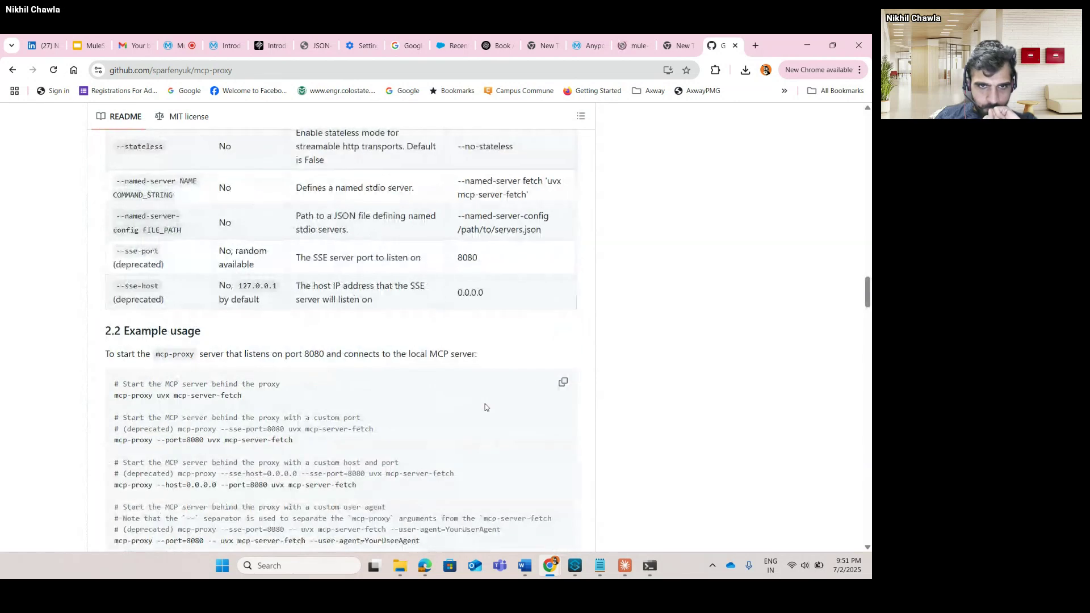
scroll(485, 407, up, 6)
click(650, 565)
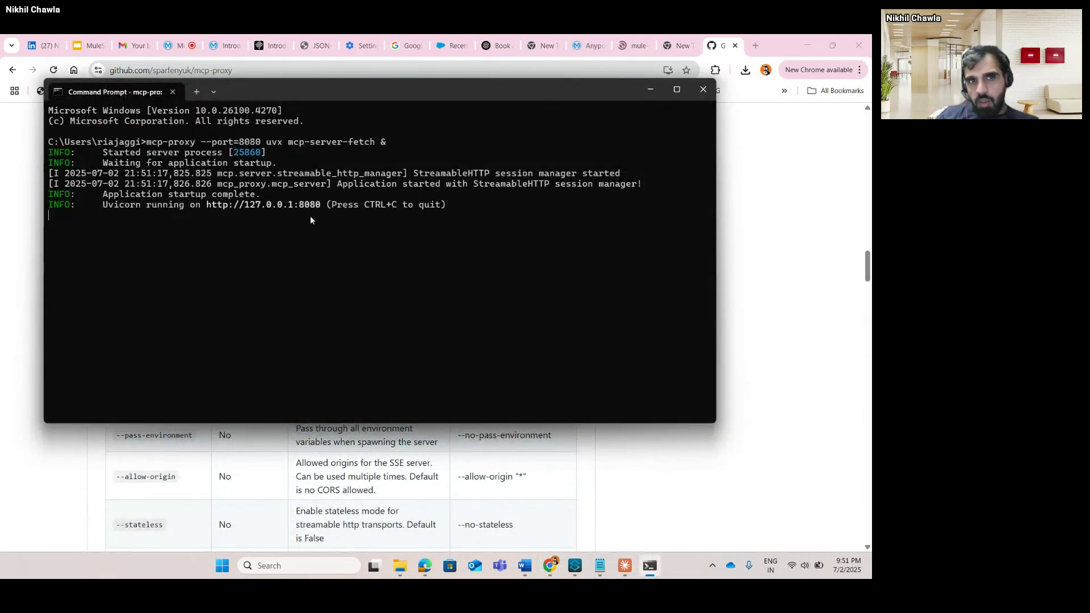
In Claude Desktop, go to Settings > Developer to see the my-api-mcp-proxy2 and filesystem servers.
click(626, 567)
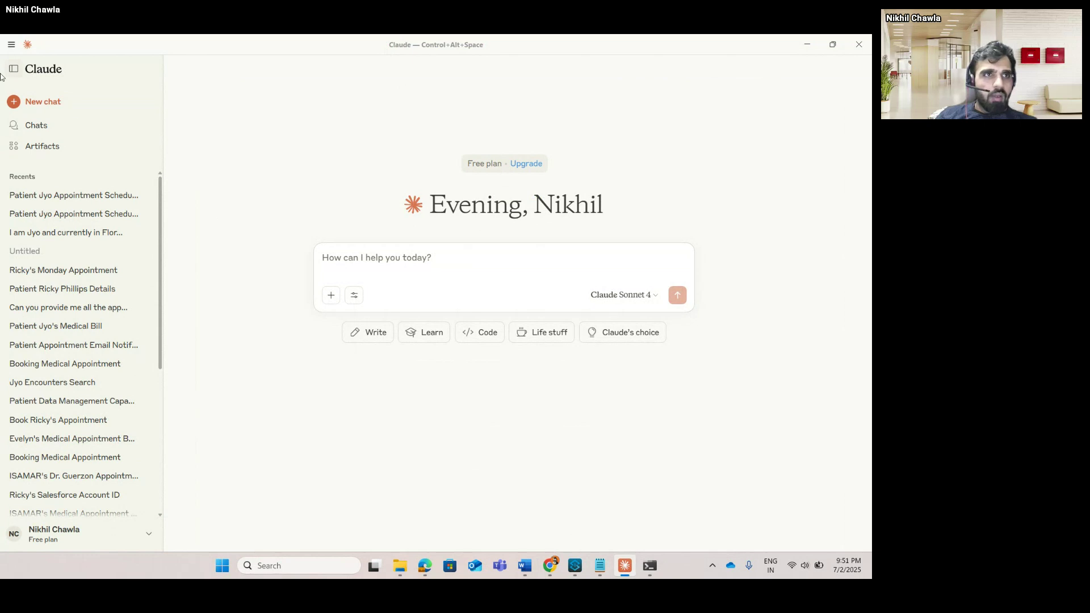
click(12, 47)
mouse_move(51, 60)
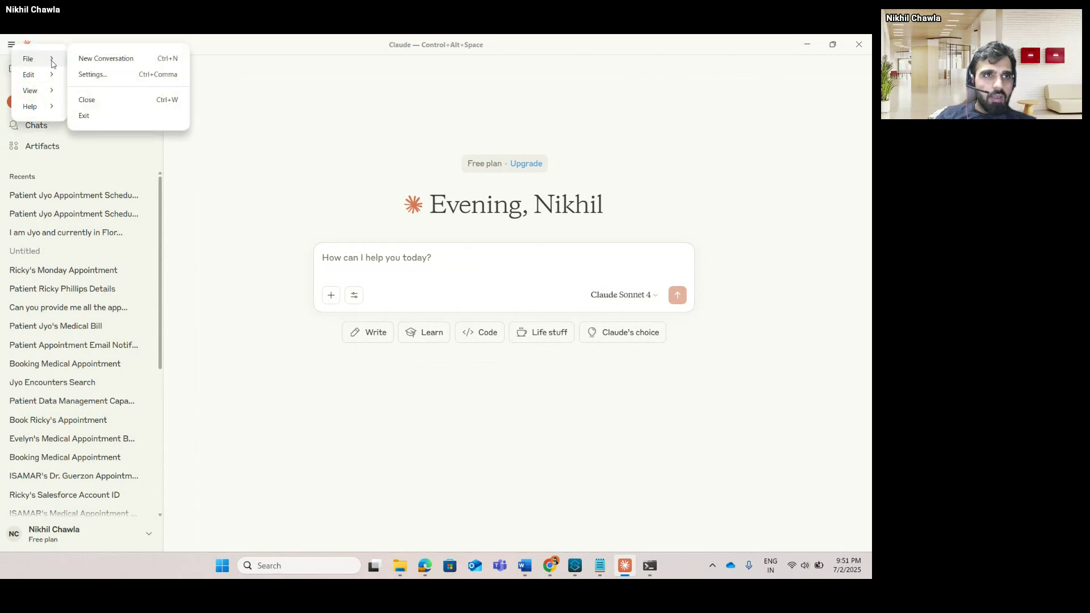
click(98, 75)
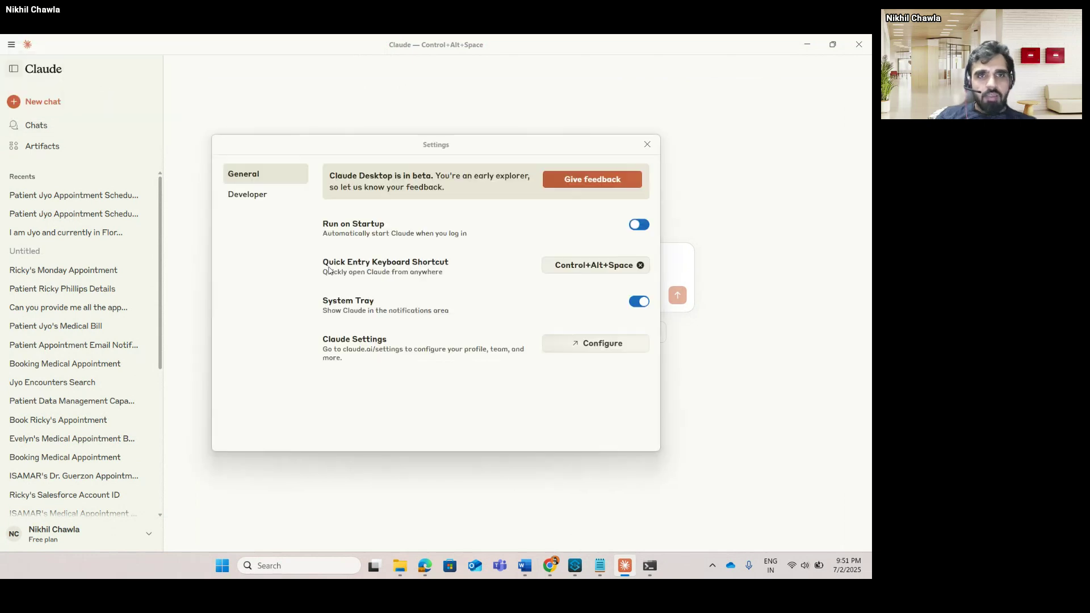
click(259, 195)
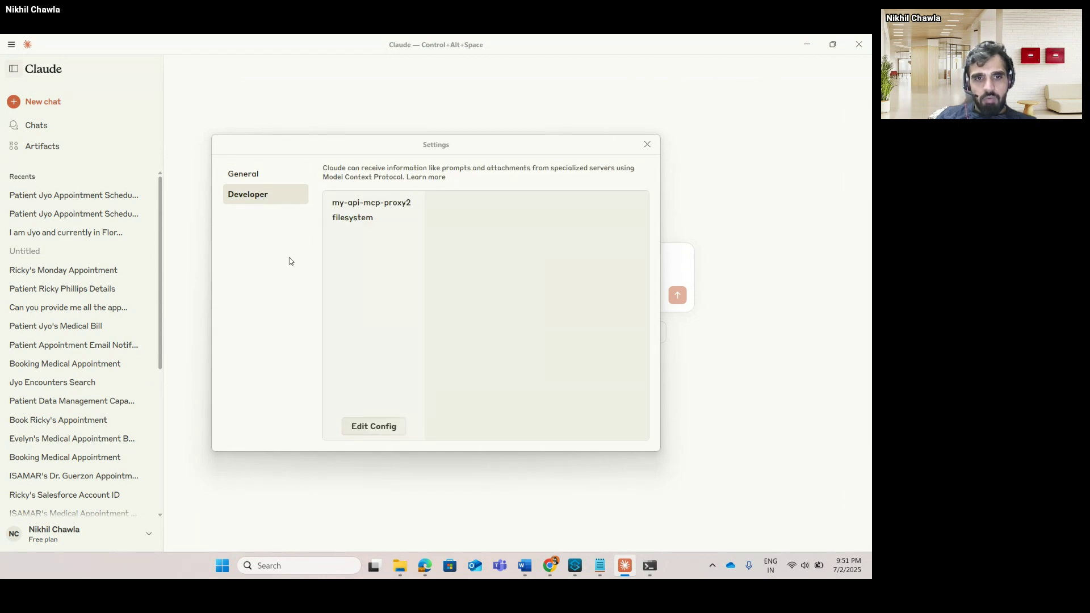
Use Edit Config to reveal claude_desktop_config.json in AppData\Roaming\Claude and open it in Notepad.
click(378, 431)
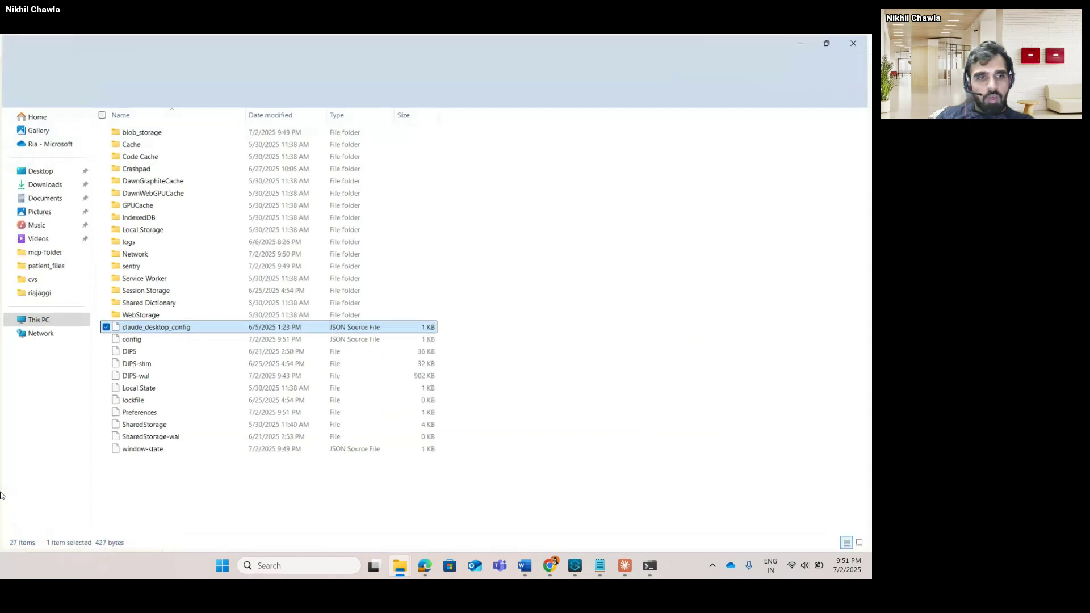
right_click(136, 331)
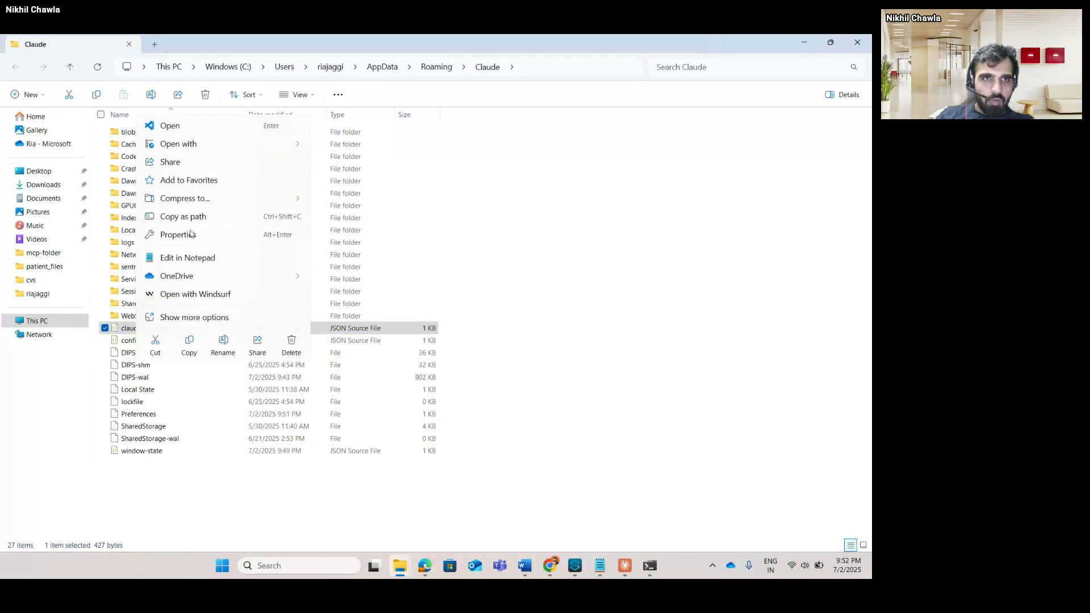
click(193, 258)
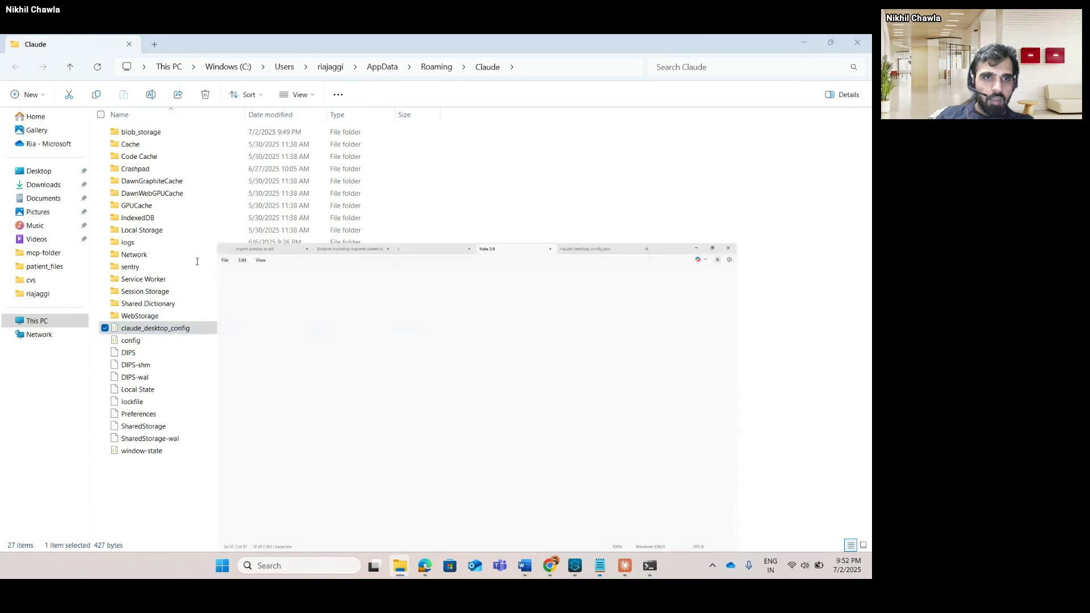
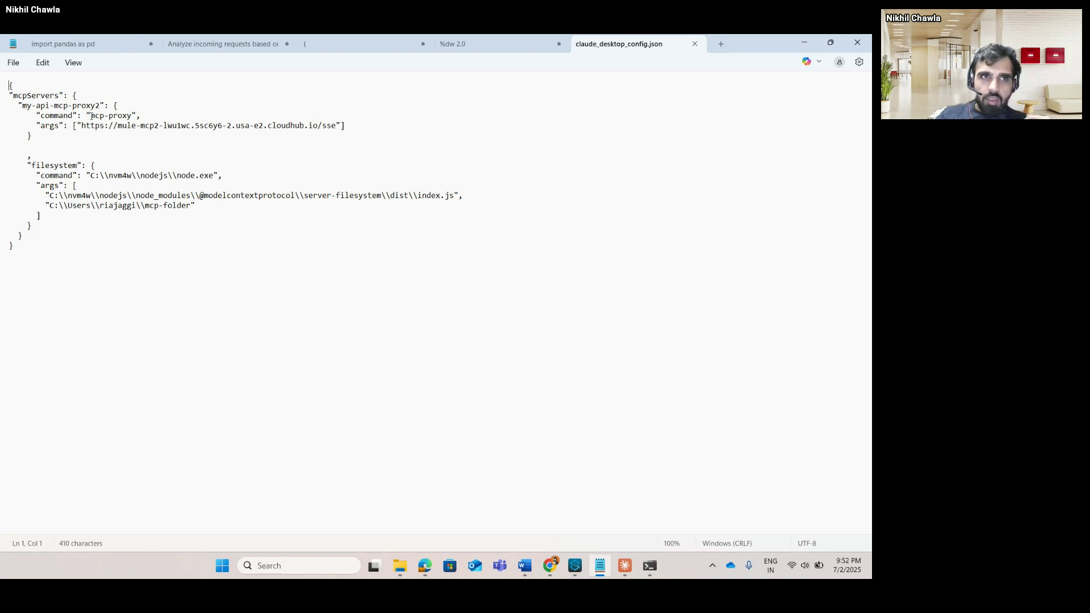
Highlight the mcp-proxy command and its SSE URL argument in claude_desktop_config.json, then select the whole file.
drag(90, 115, 131, 114)
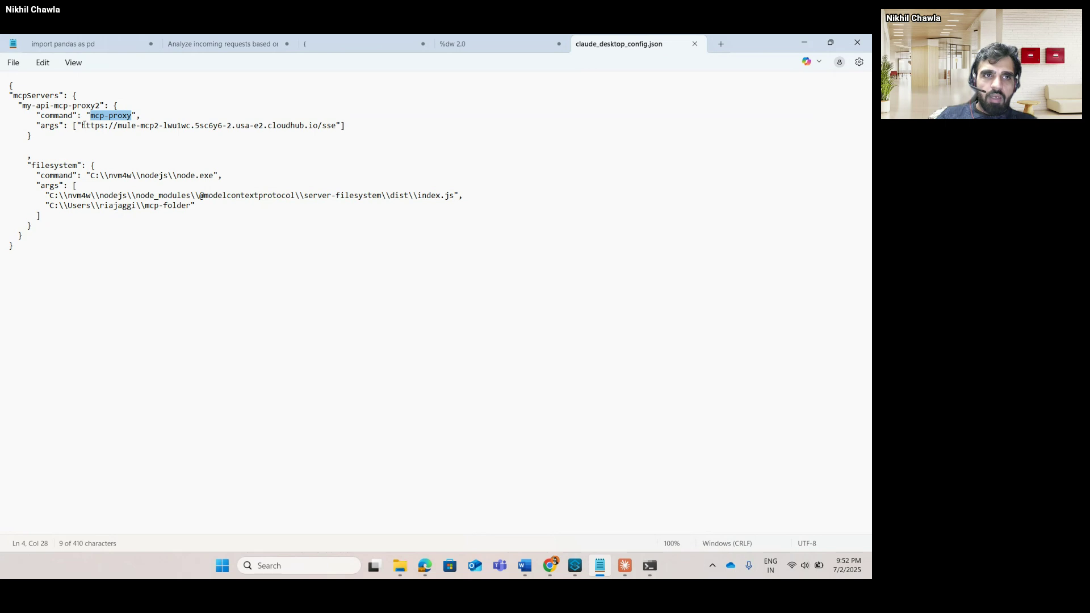
drag(83, 125, 336, 128)
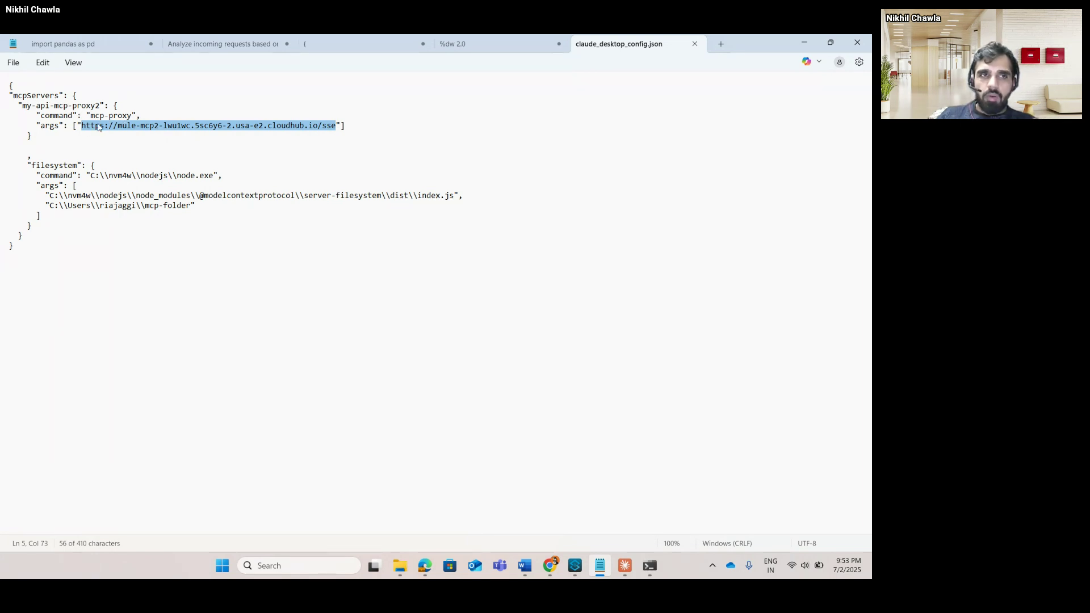
click(115, 149)
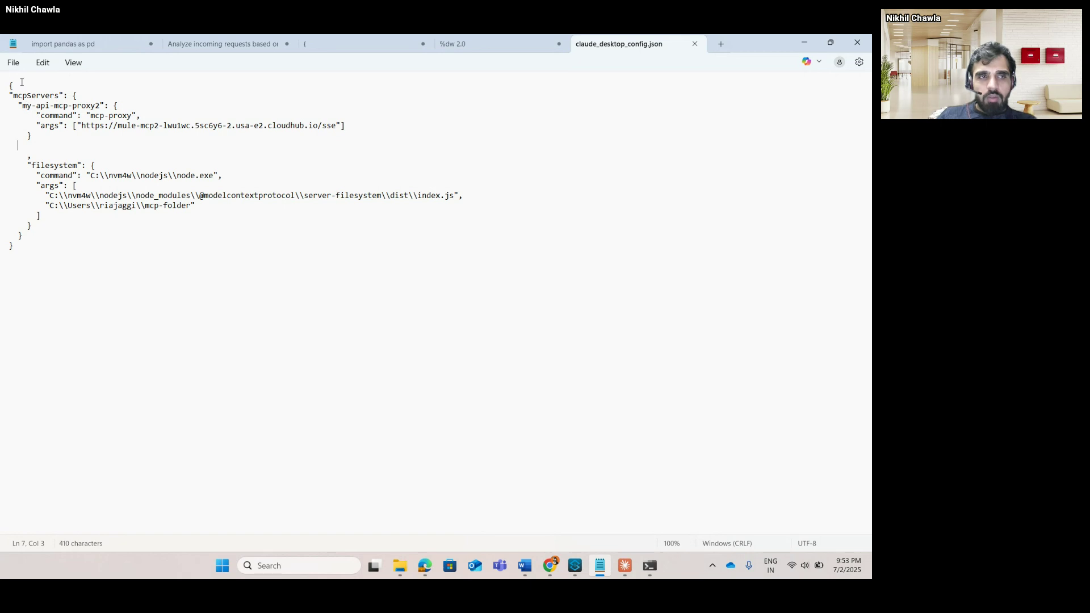
drag(10, 257, 0, 88)
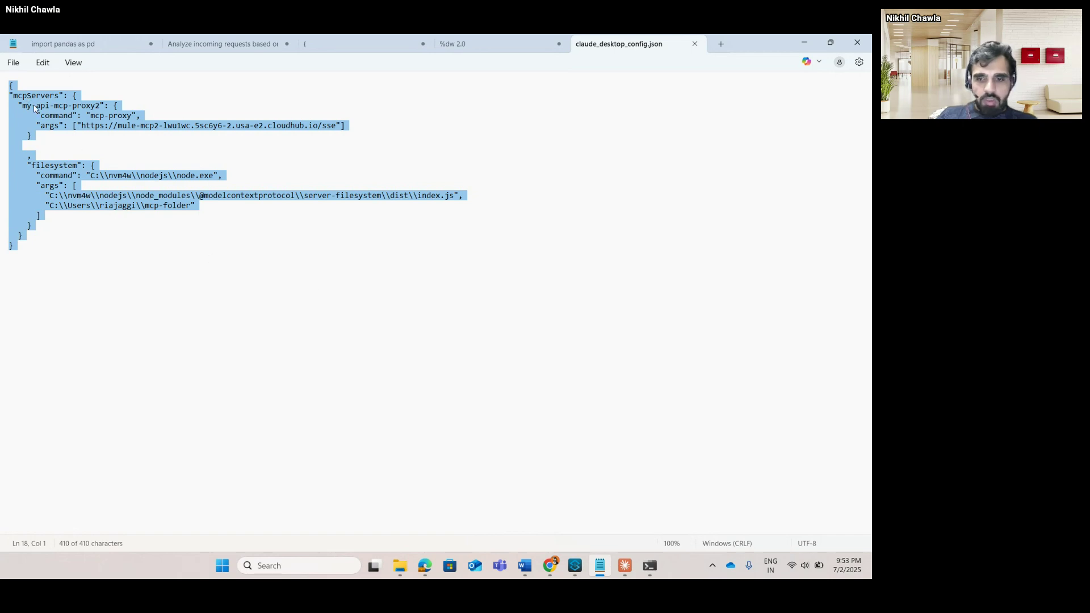
Quit Claude from its system tray icon and relaunch it from Windows Search.
click(713, 566)
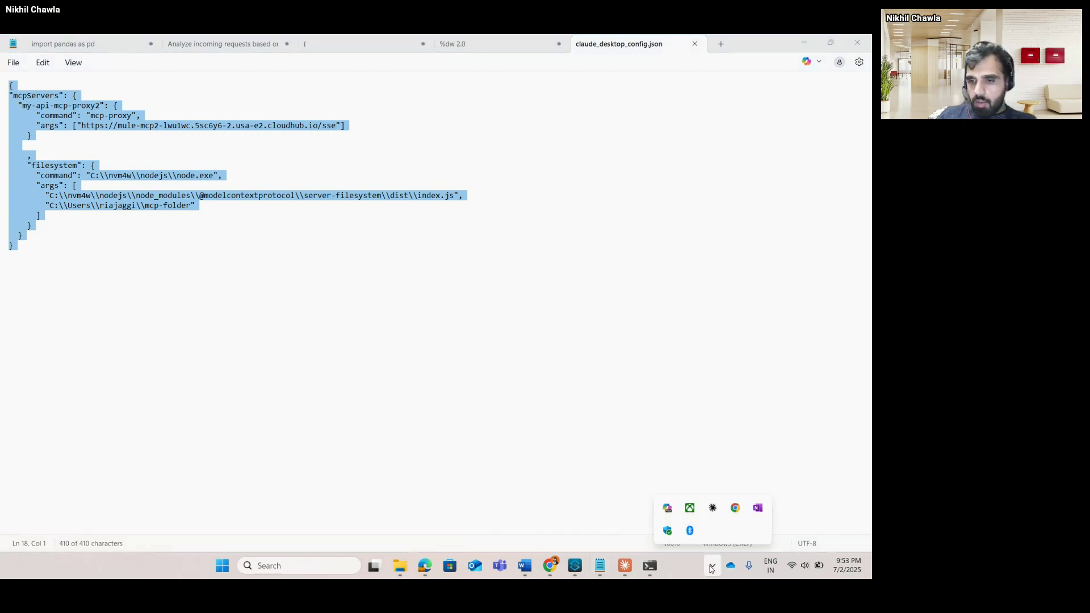
right_click(714, 508)
click(733, 492)
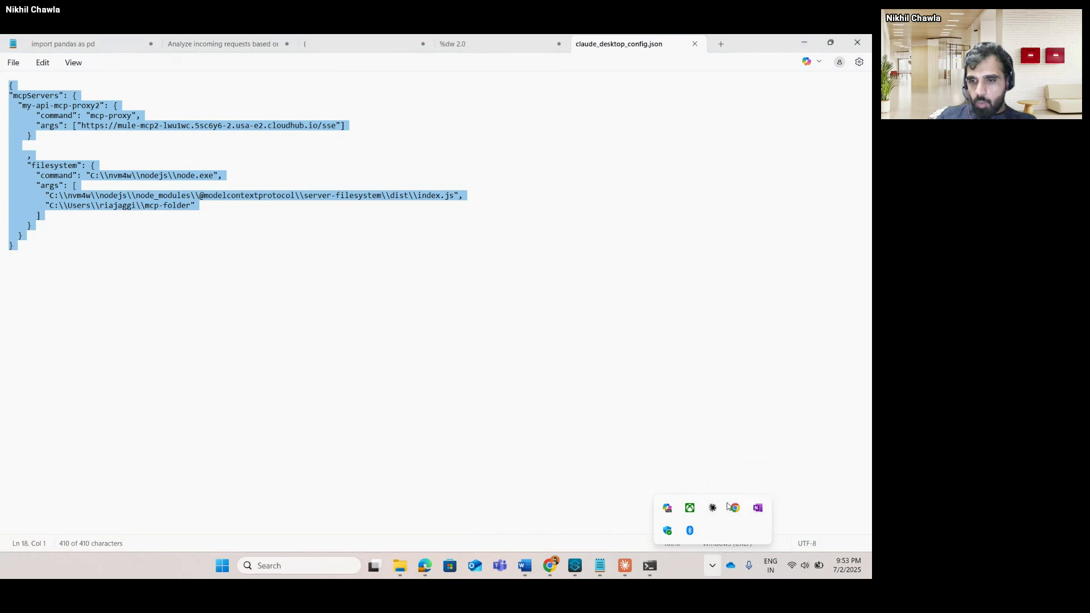
click(312, 566)
text(claude)
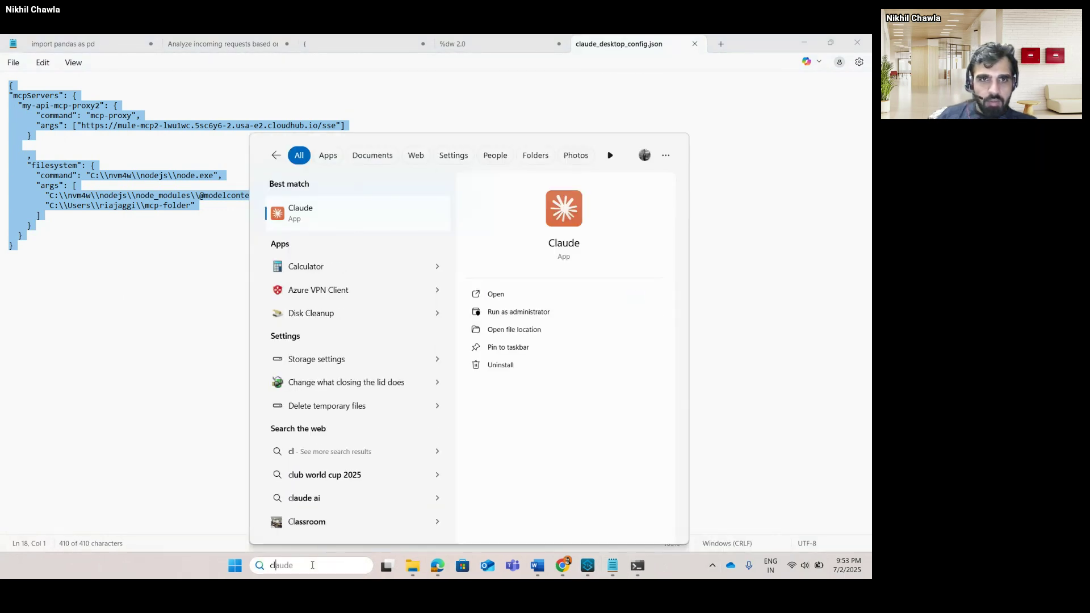
click(375, 219)
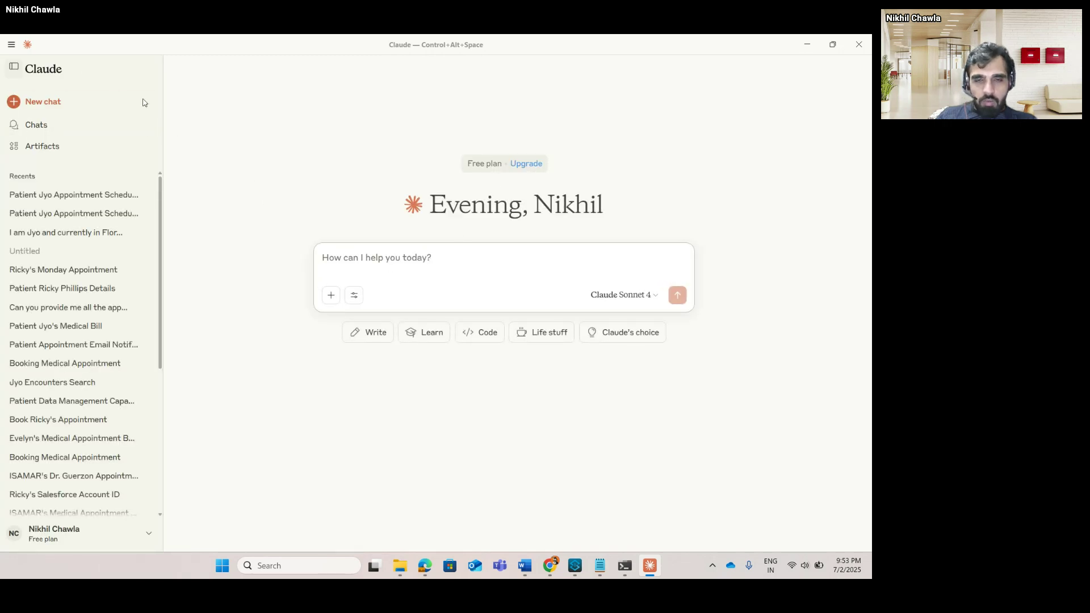
Confirm in Search and tools that my-api-mcp-proxy2 shows its nikhil-mcp-server tool enabled.
click(355, 295)
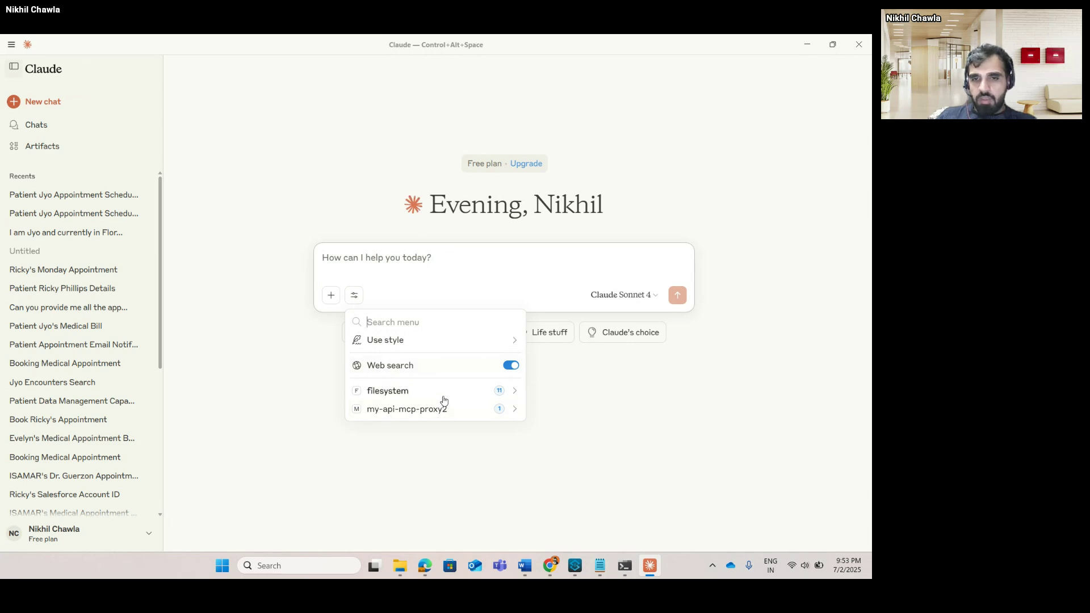
click(516, 410)
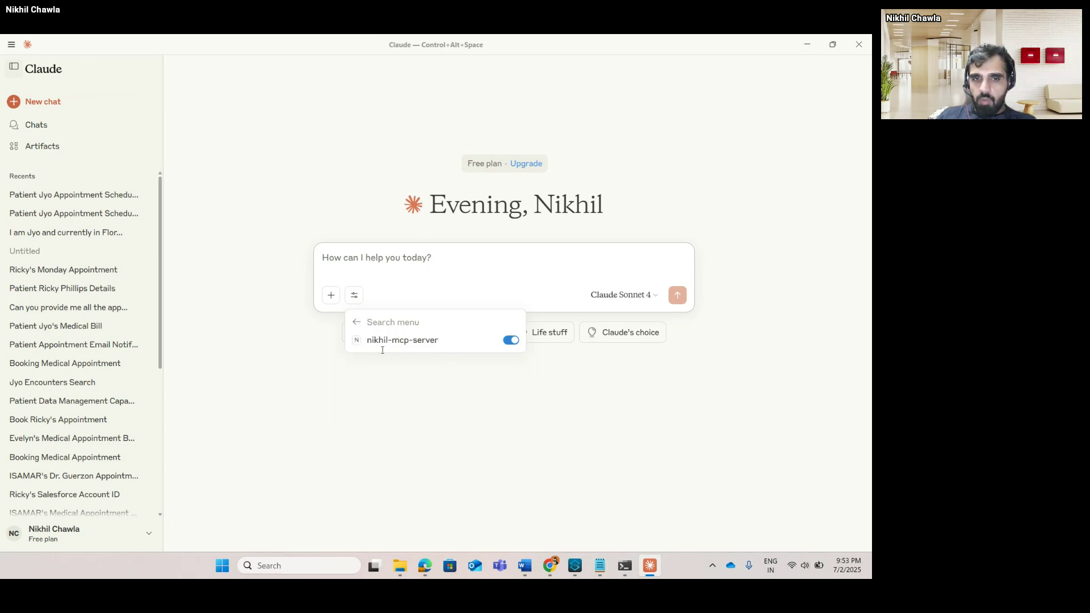
click(355, 322)
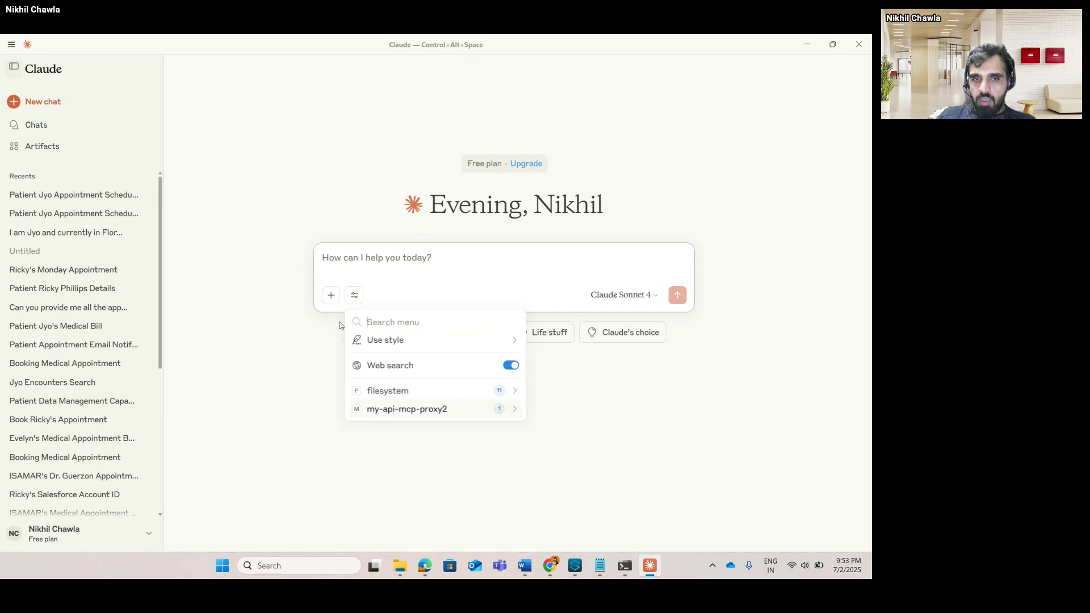
click(359, 261)
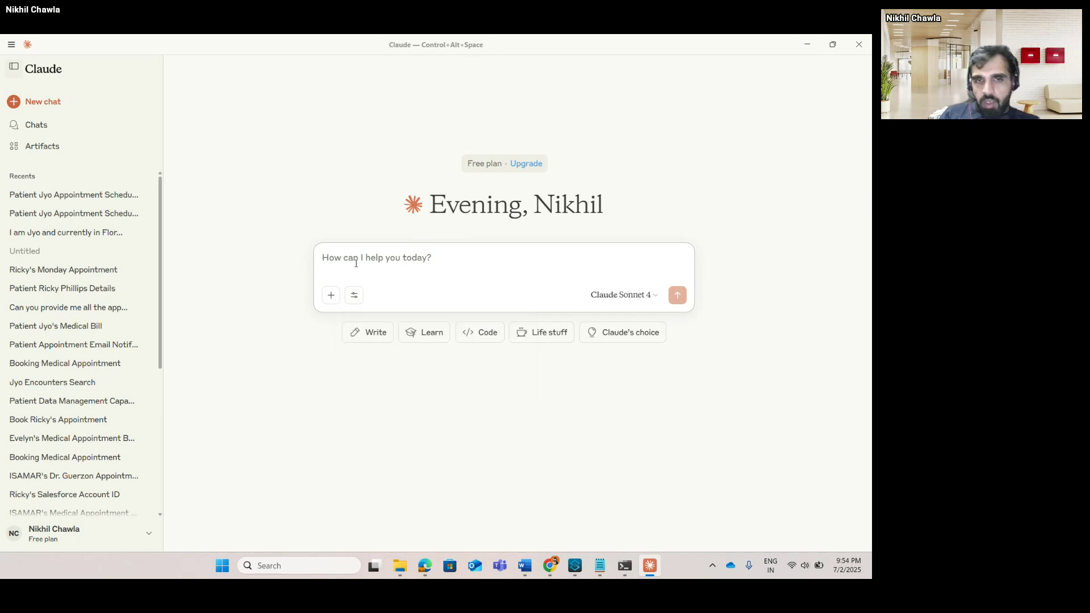
key(alt+Tab)
key(alt+Tab)
View the patient's recently viewed account in Salesforce in Chrome, then return to Claude's new chat.
key(Tab)
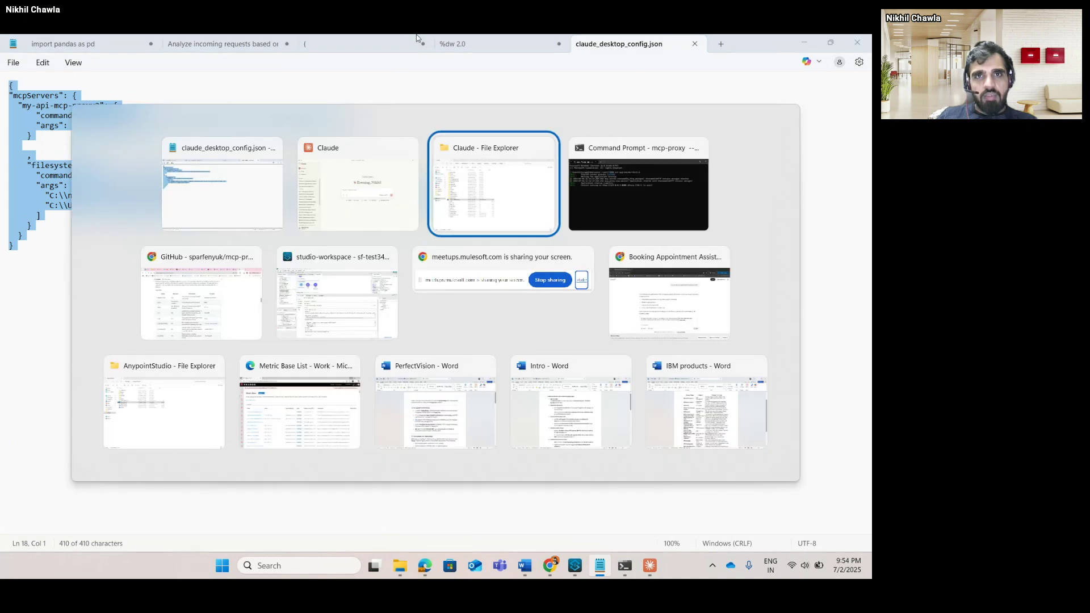
key(Tab)
key(Tab)
key(Tab)
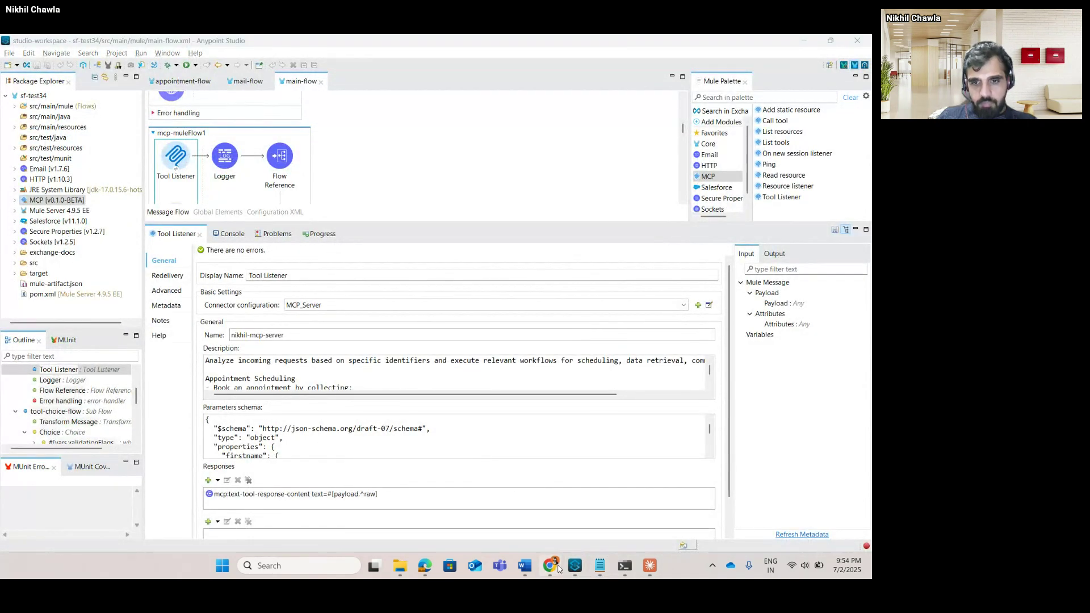
mouse_move(563, 557)
mouse_move(663, 498)
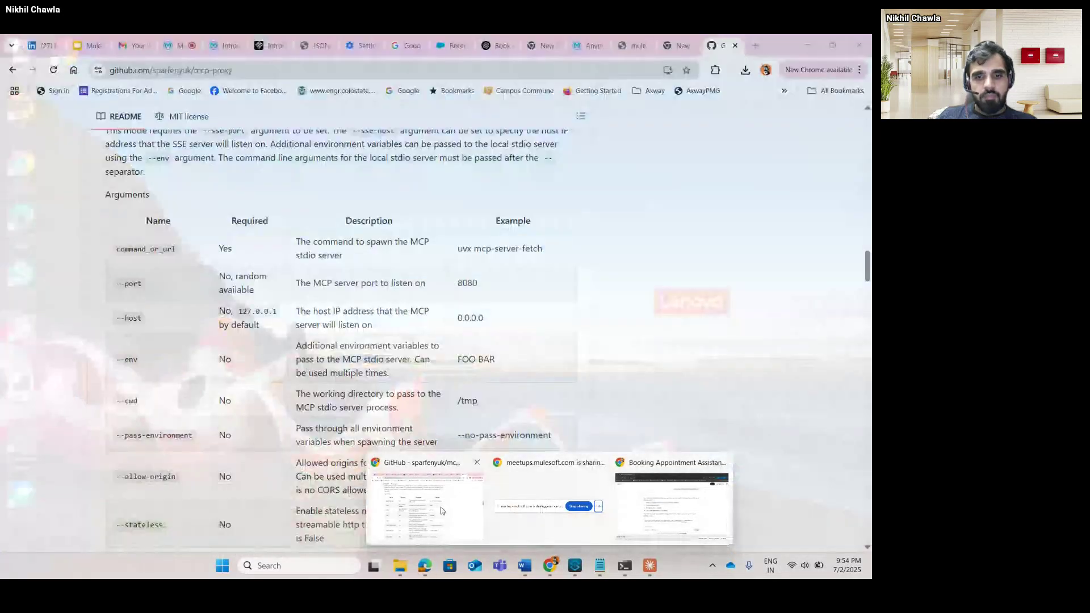
click(443, 511)
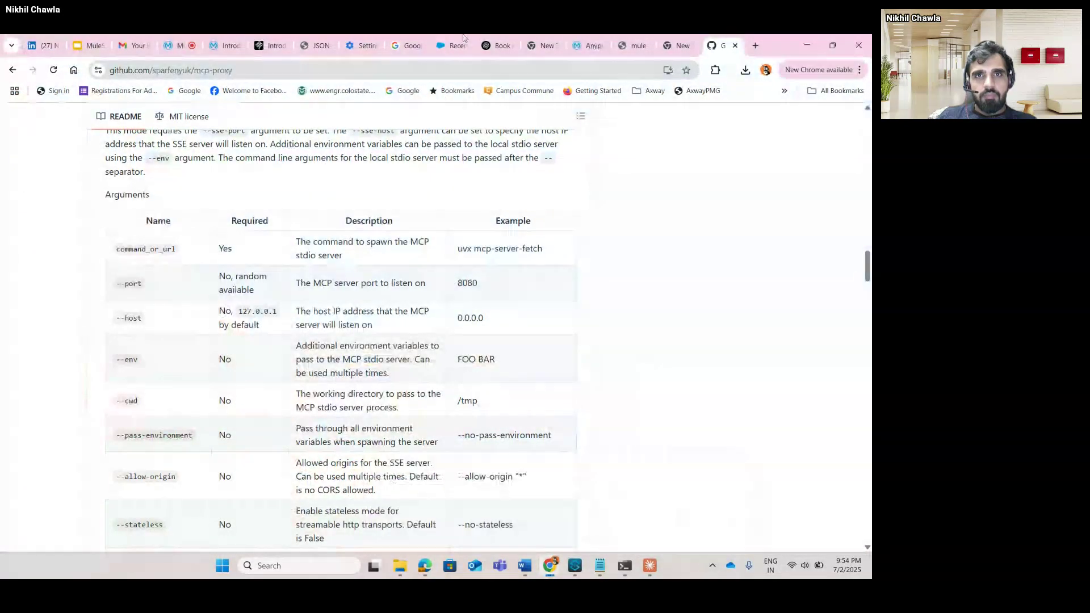
click(588, 44)
click(453, 46)
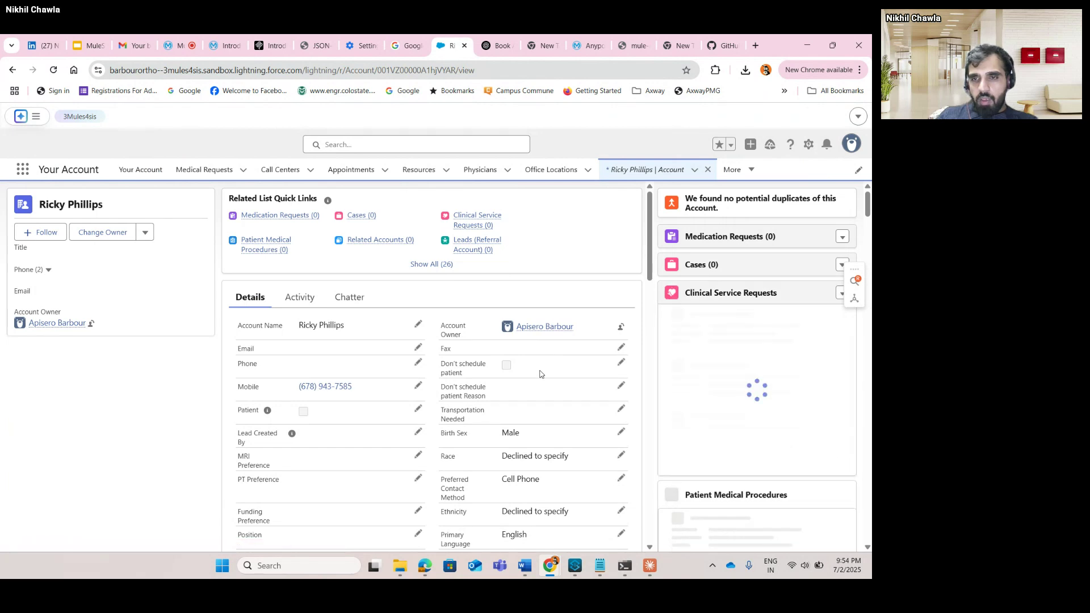
key(alt+Tab)
key(alt+Tab)
key(Tab)
key(Tab)
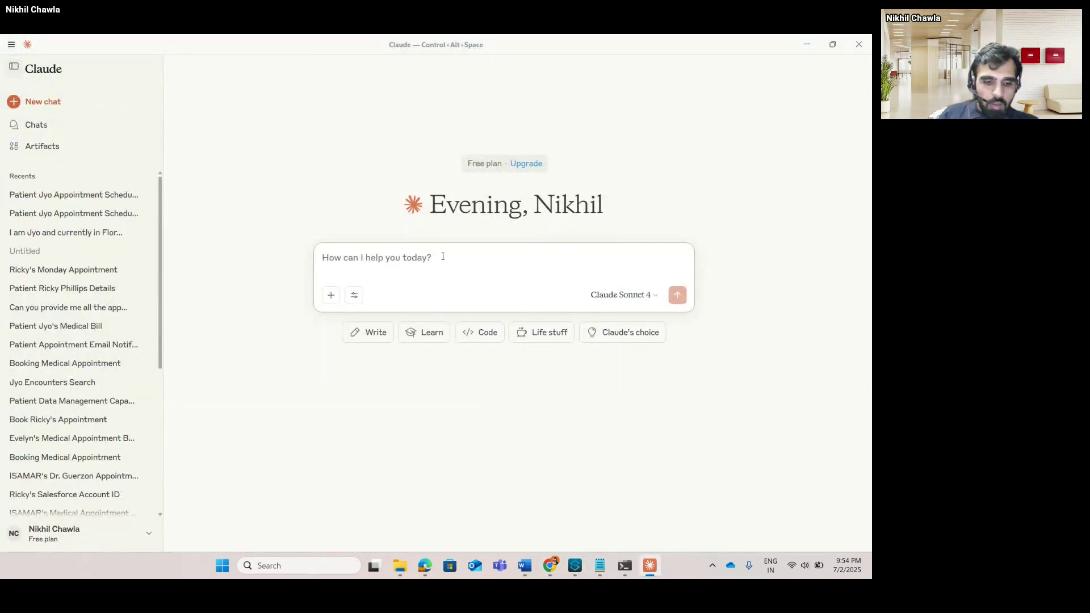
Ask Claude to help book an appointment for the named patient.
text(Can you hel)
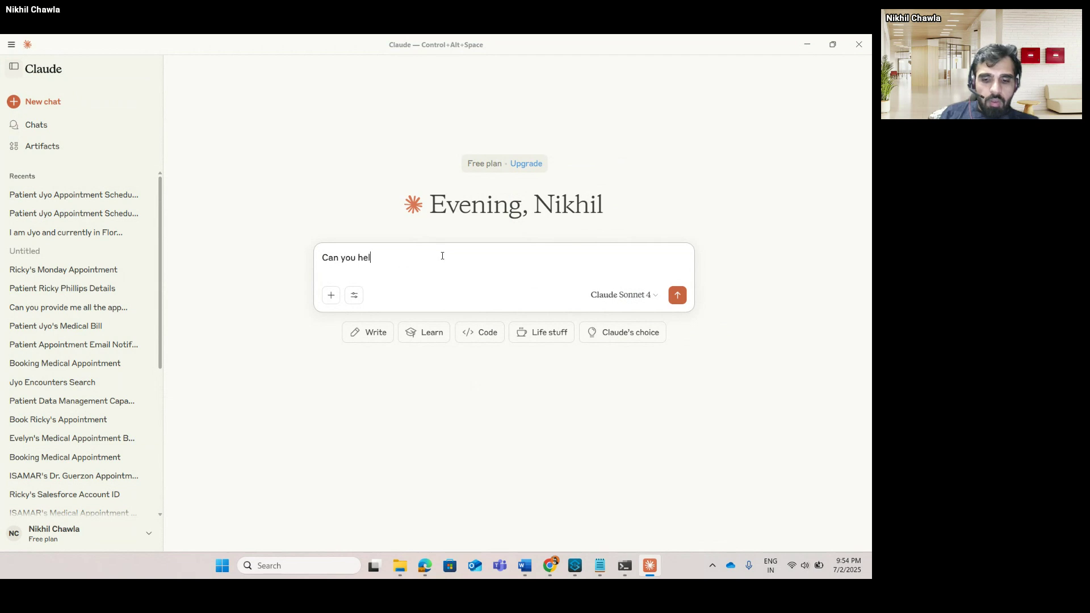
text(p me book )
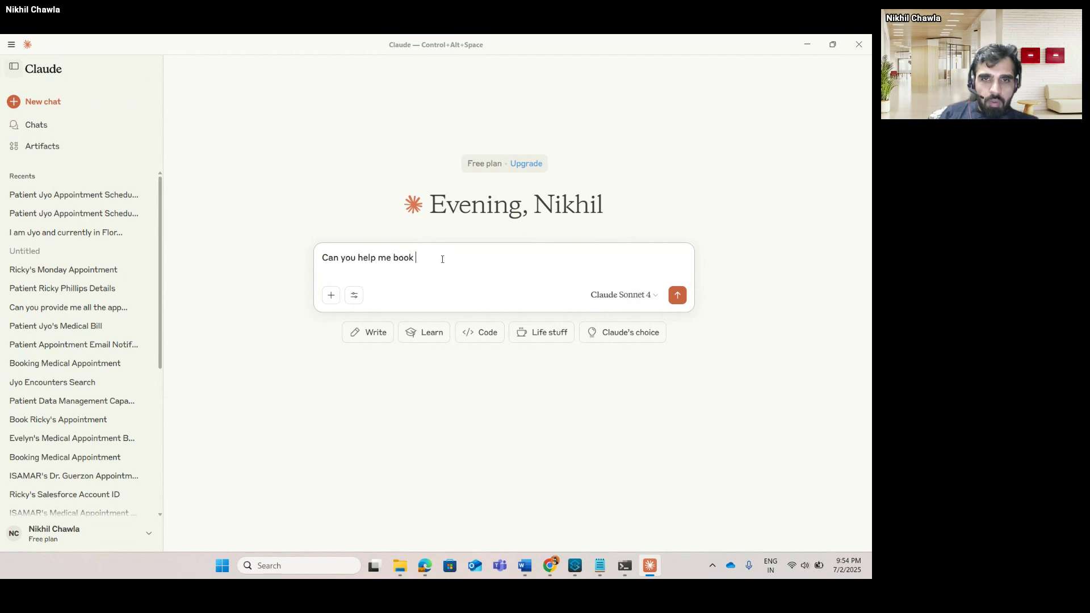
text(an appoint)
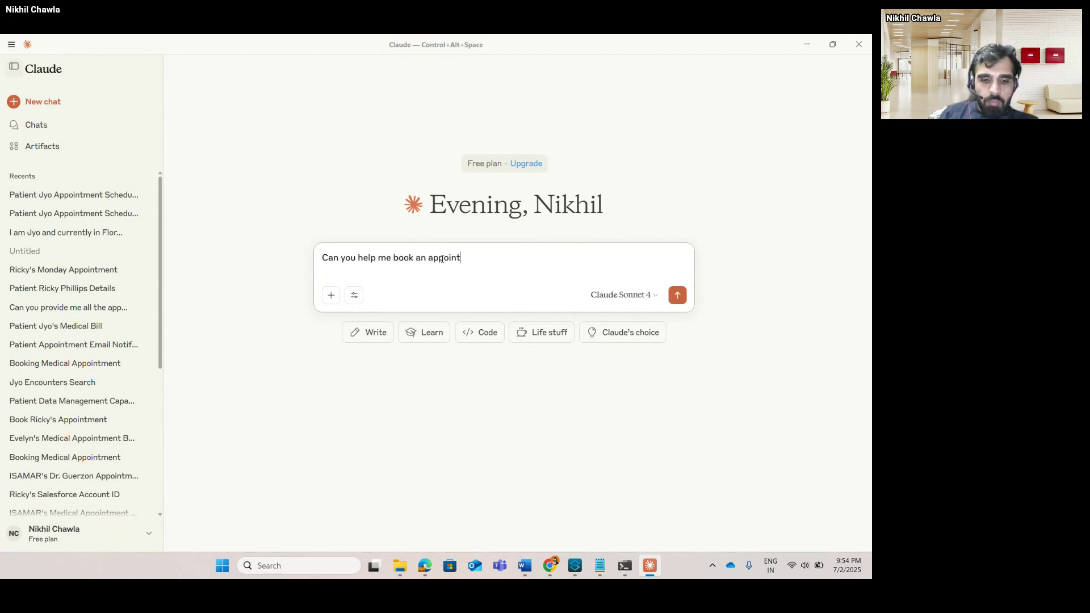
text(ment for pa)
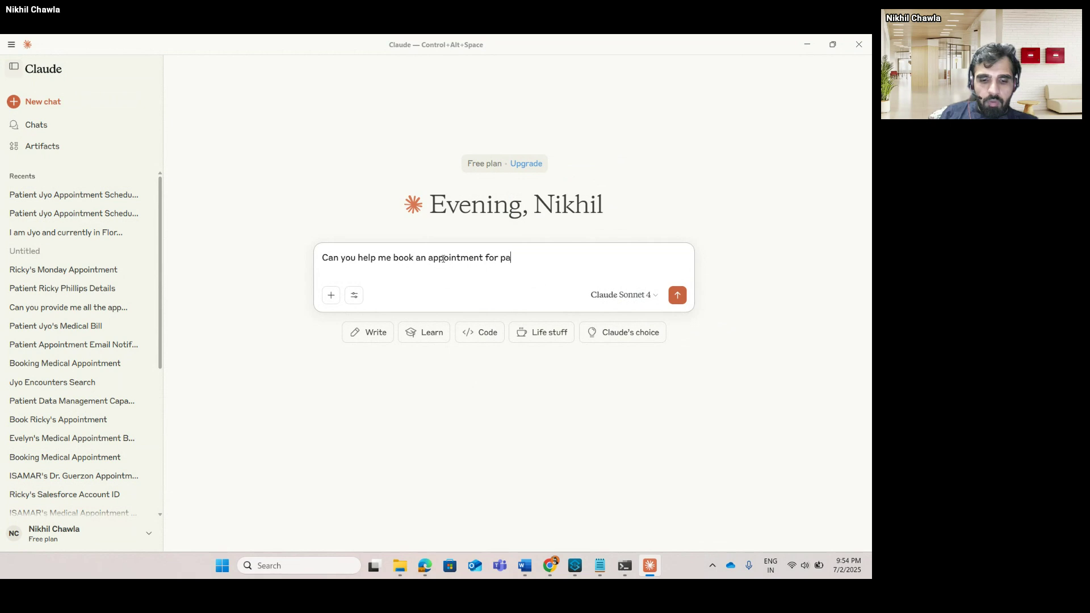
text(tient Ri)
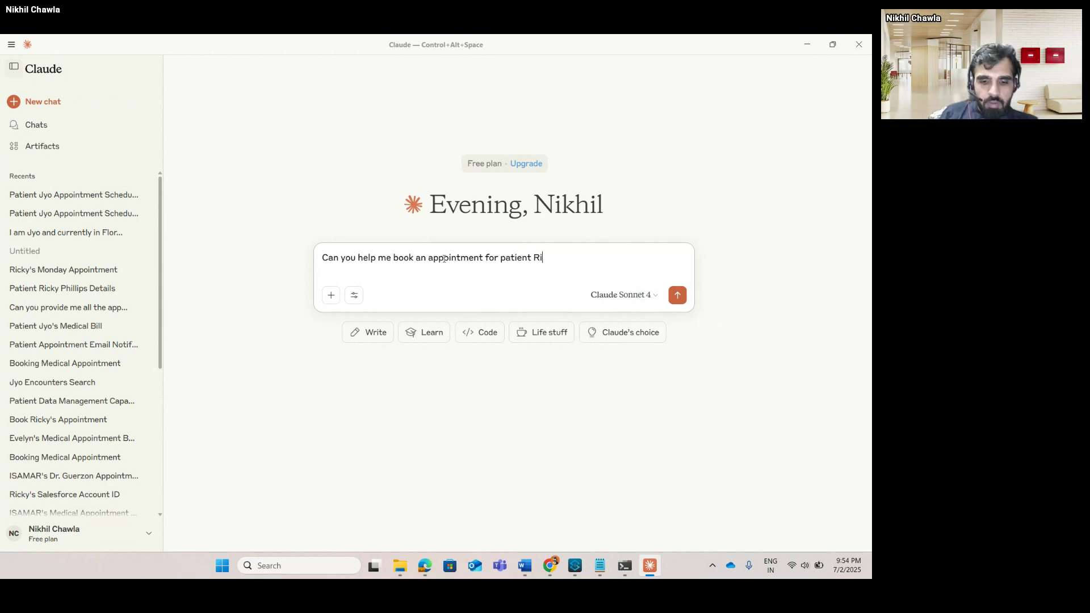
text(cky ?)
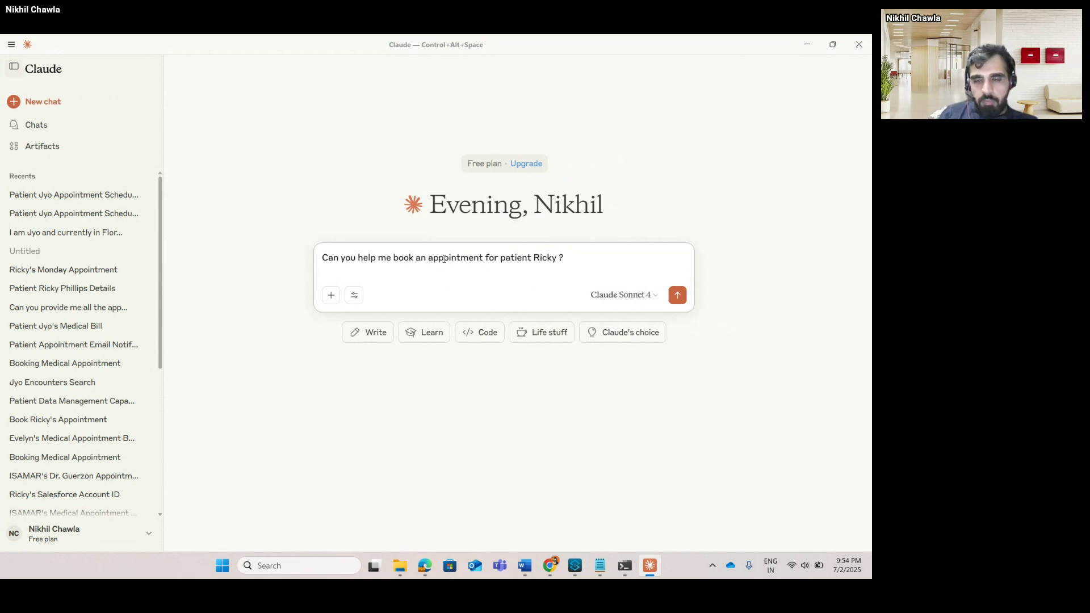
key(Return)
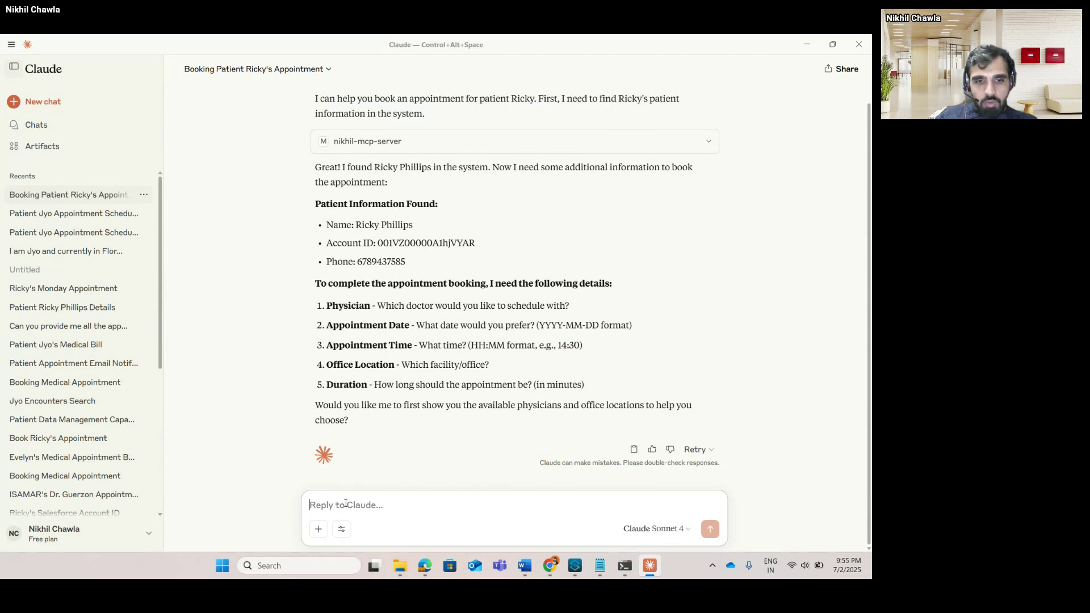
Ask Claude for help choosing a location, saying you are based in Florida.
text(Can you he)
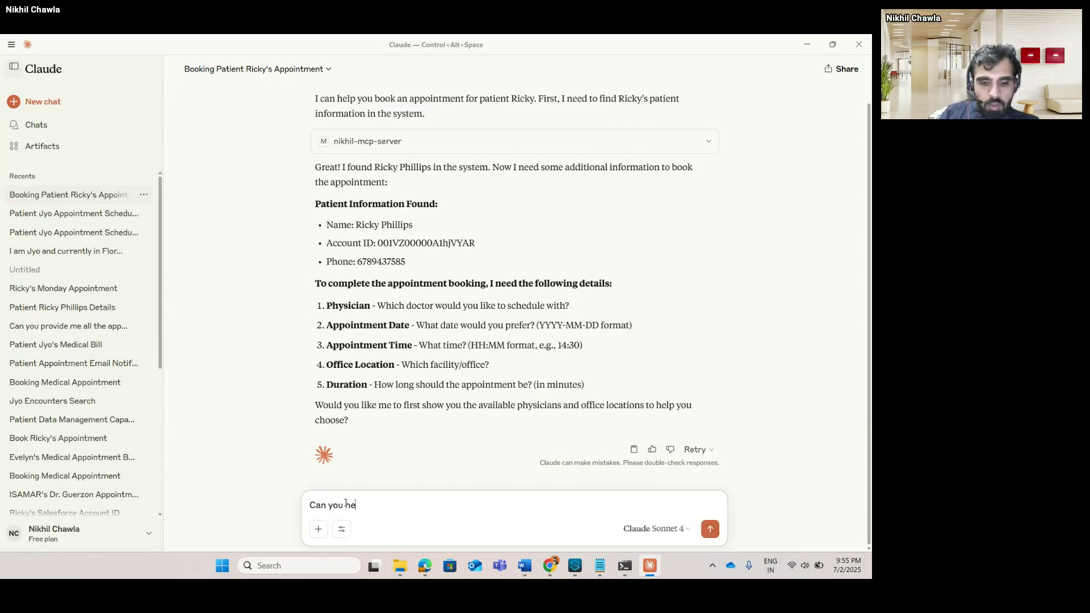
text(lp me with)
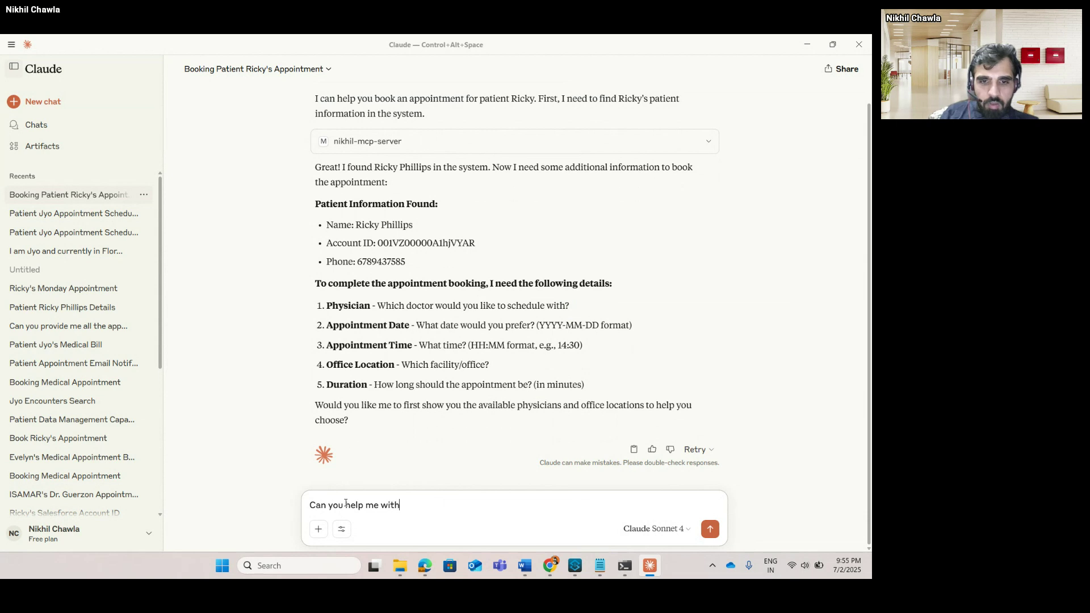
text( some location i)
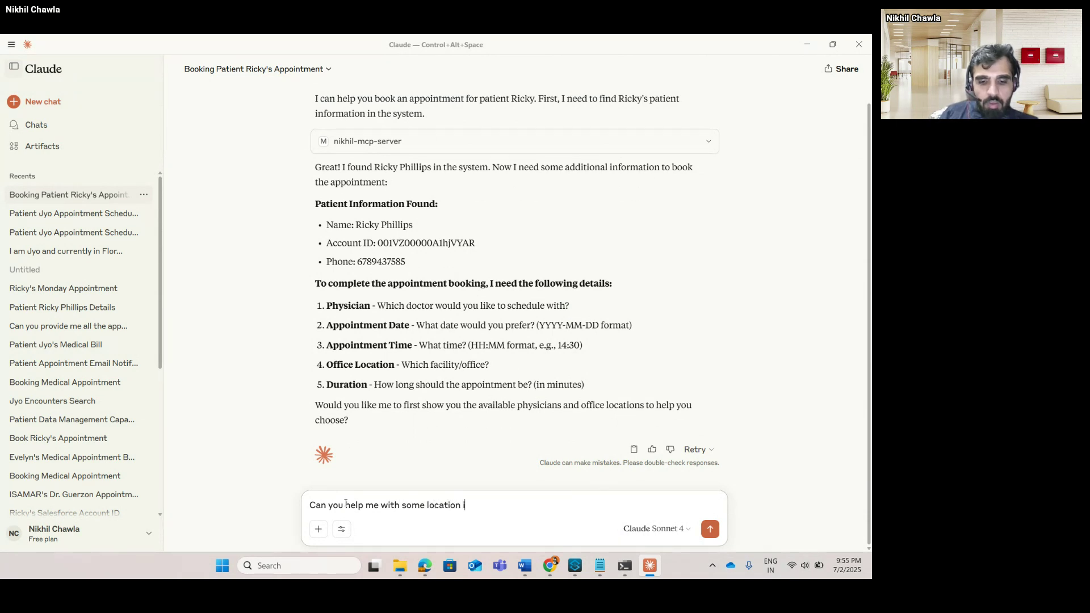
text( am based out of flo)
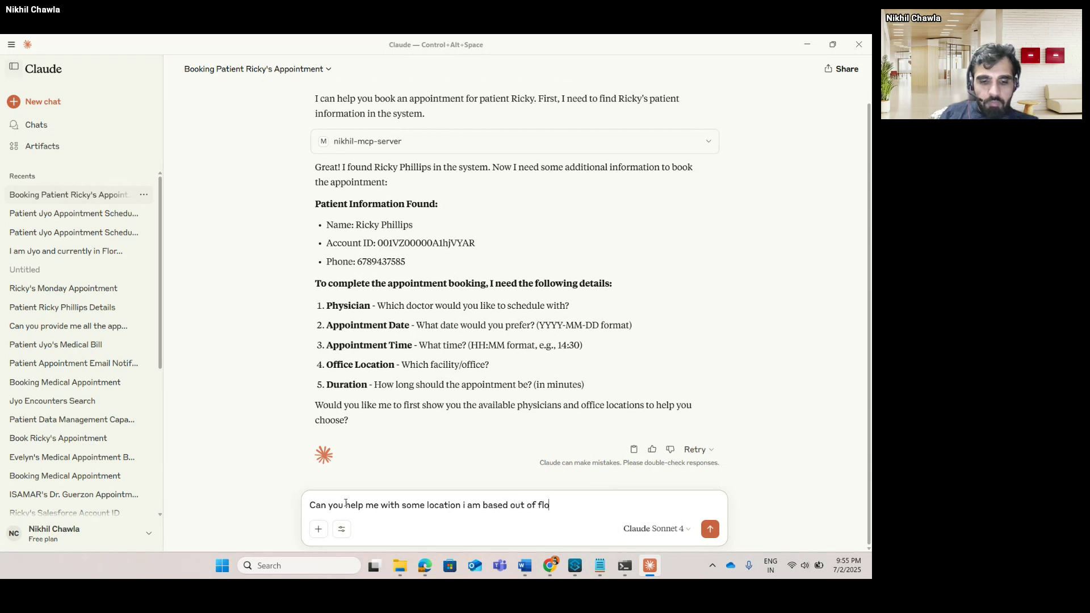
text(rida)
key(Return)
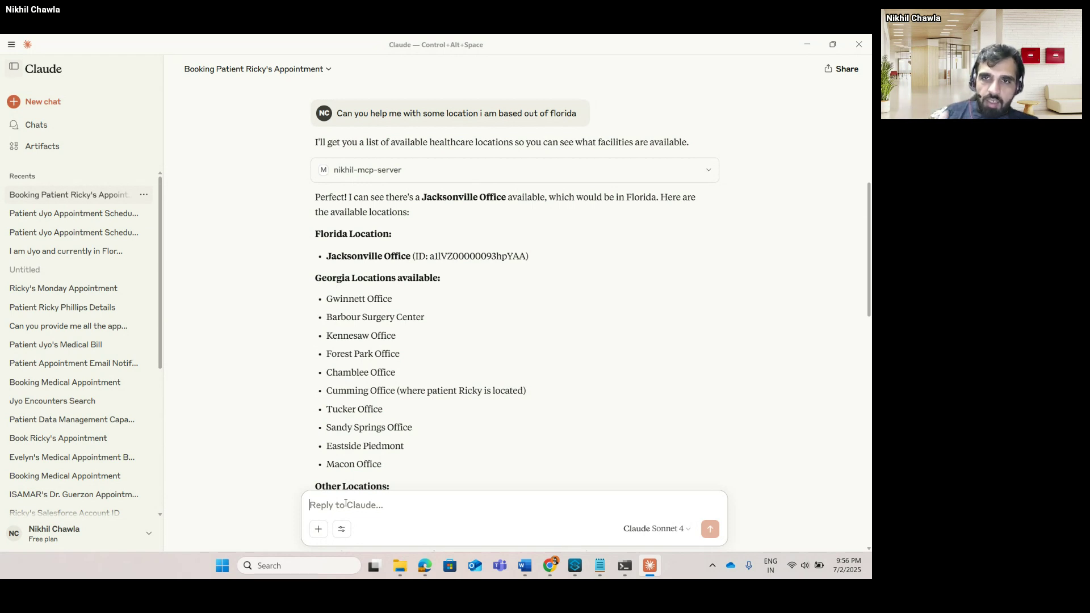
Start the reply with 'Jacksonville Office and', copied from Claude's location list.
scroll(346, 502, down, 6)
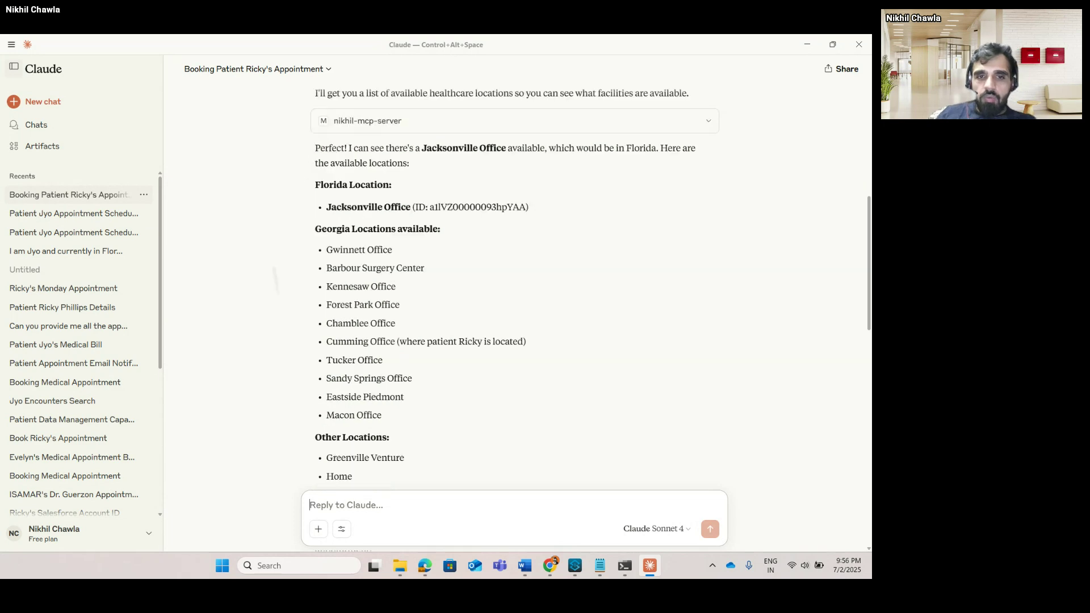
scroll(248, 367, down, 3)
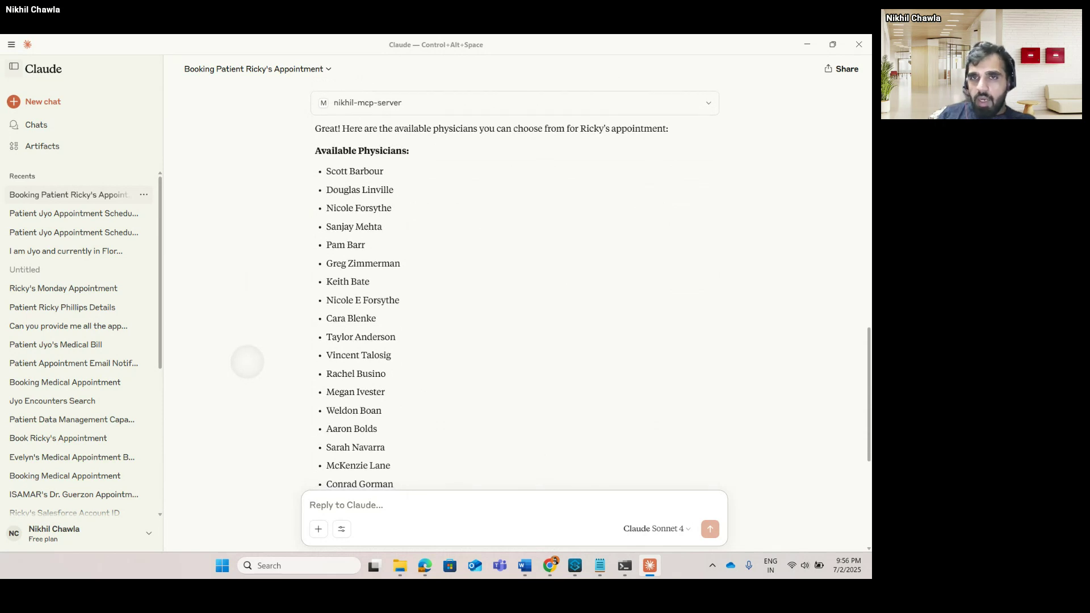
scroll(248, 361, down, 1)
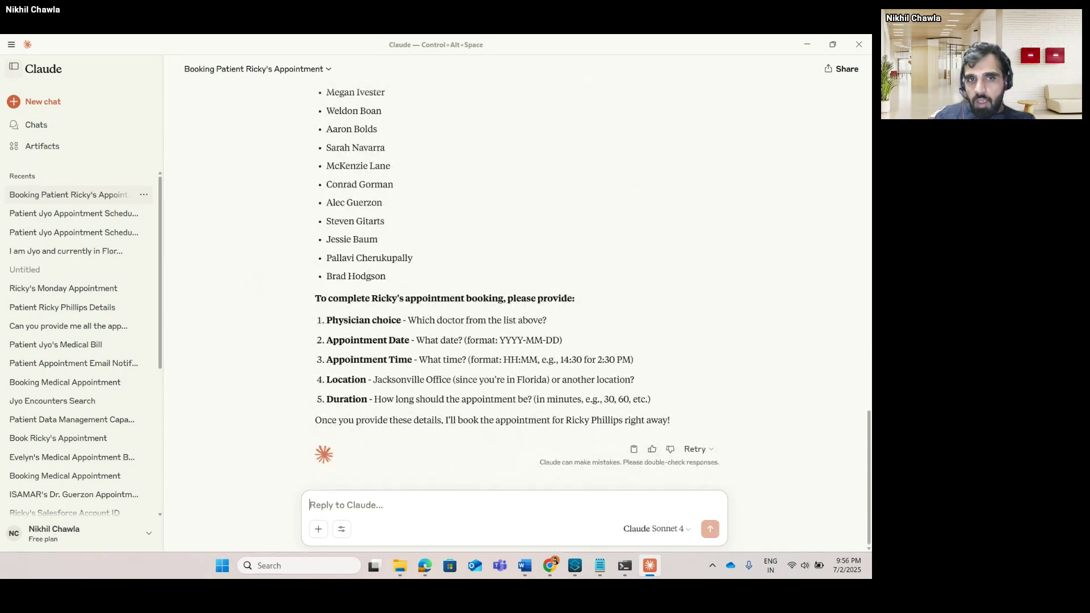
scroll(239, 420, up, 8)
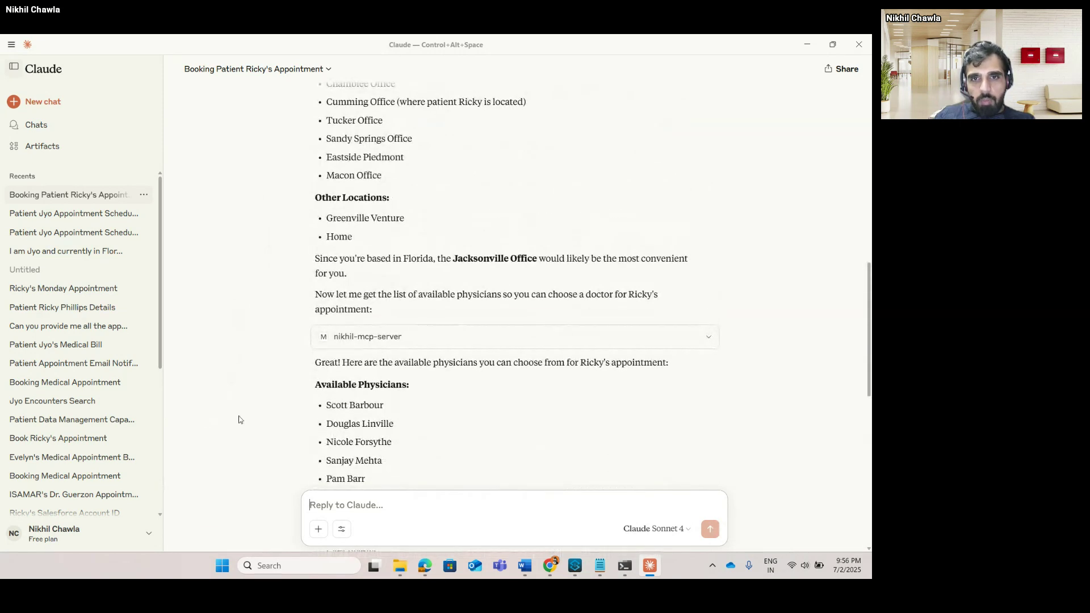
drag(454, 262, 537, 262)
key(ctrl+c)
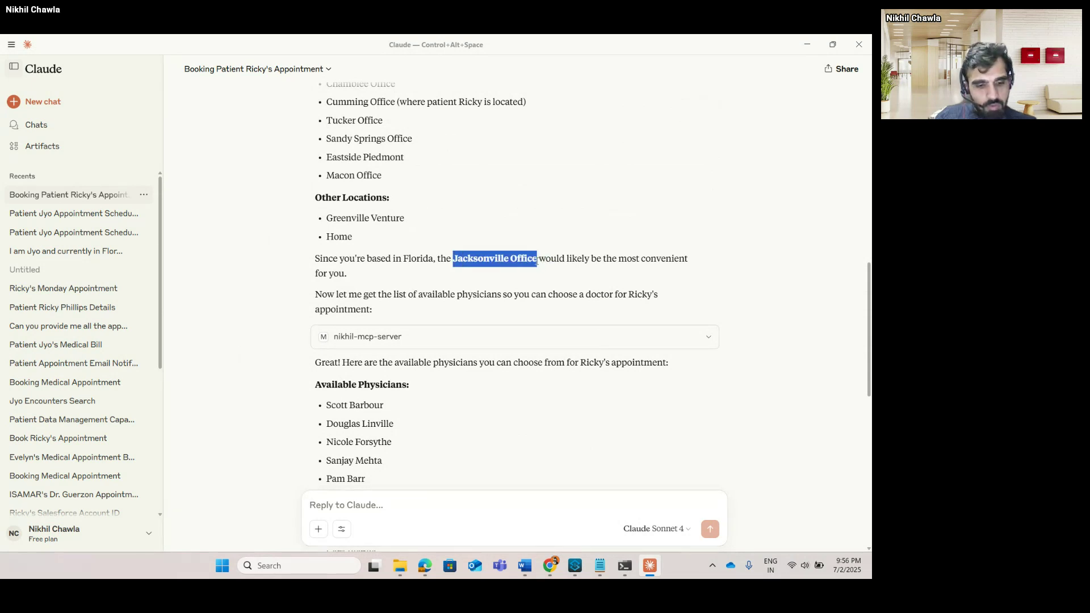
click(484, 502)
key(ctrl+v)
text(a)
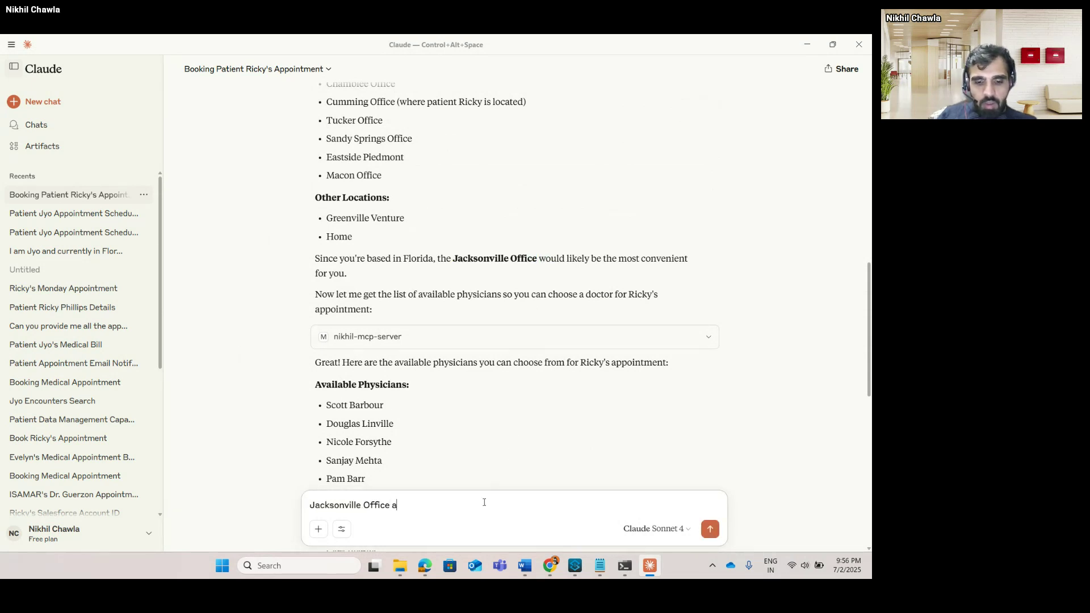
text(nd)
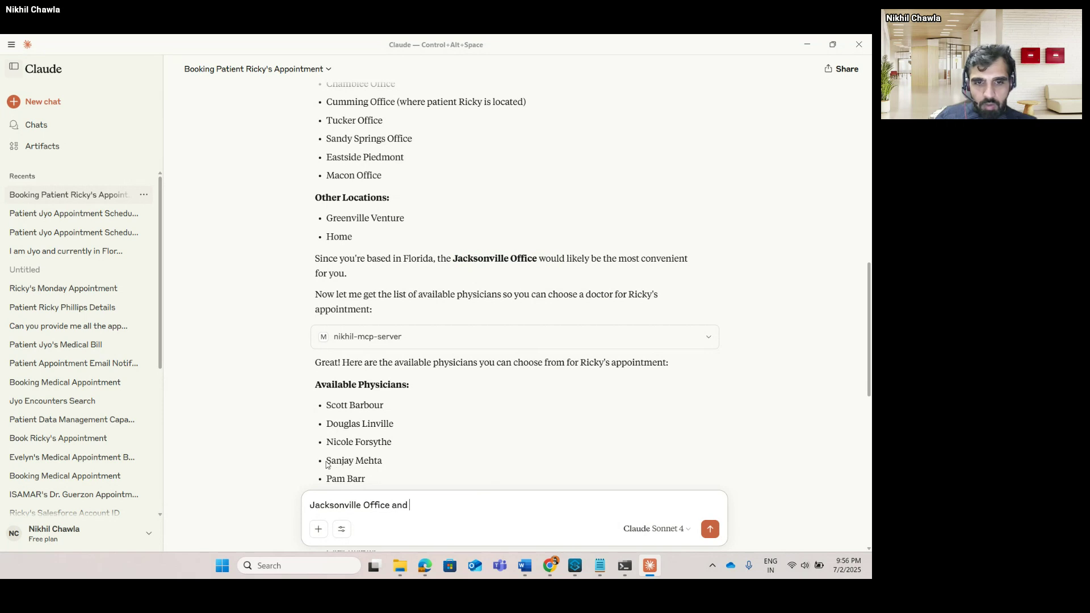
Add the chosen physician, upcoming Monday at 4PM, for 30 mins, and send the reply.
drag(327, 465, 385, 464)
key(ctrl+c)
click(466, 513)
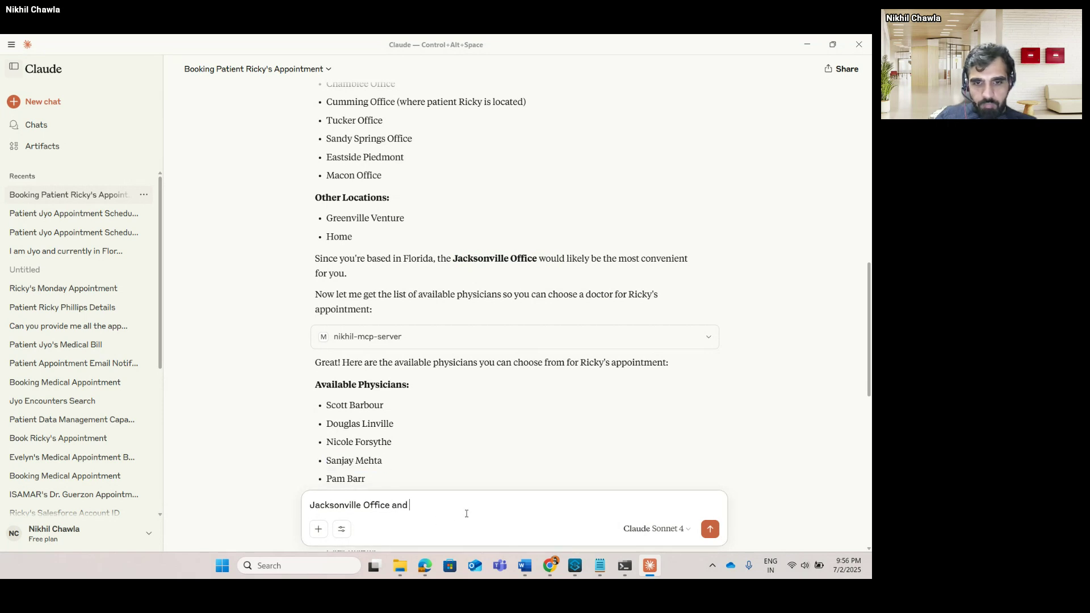
key(ctrl+v)
text(up)
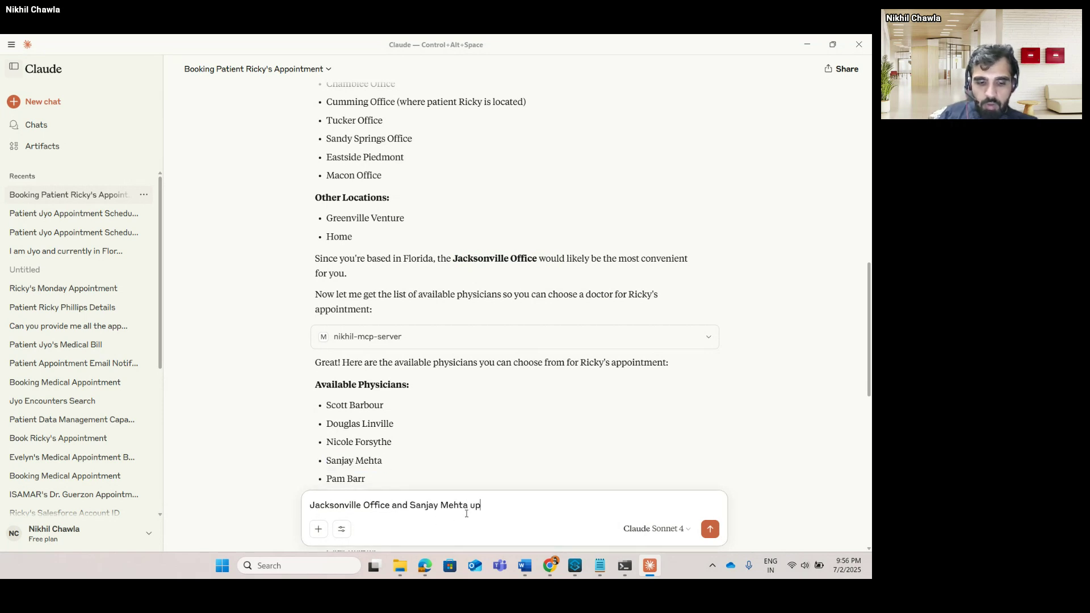
text(commin)
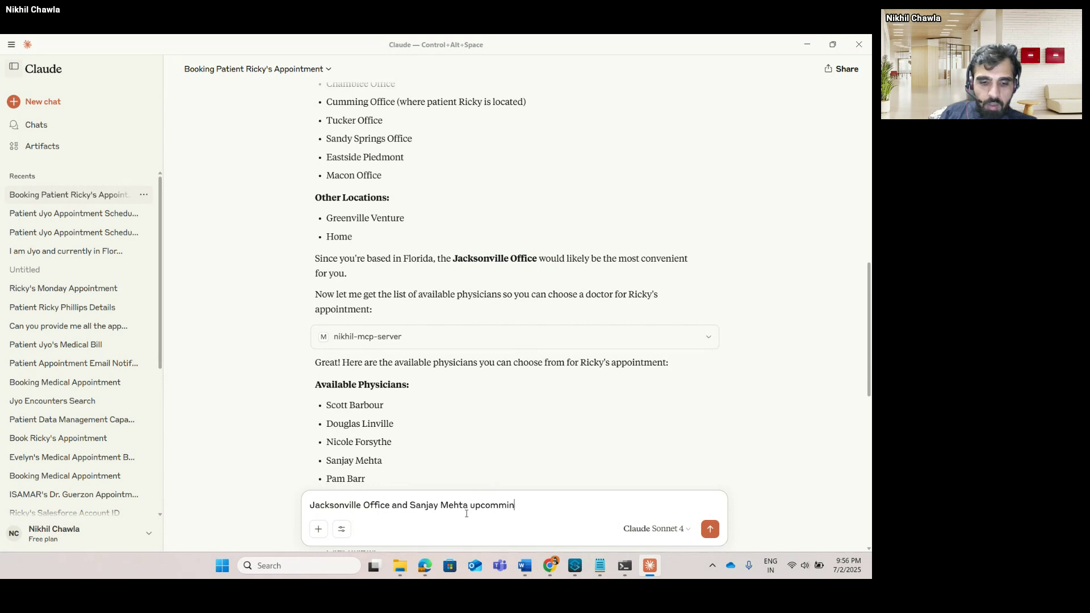
text(g Monday)
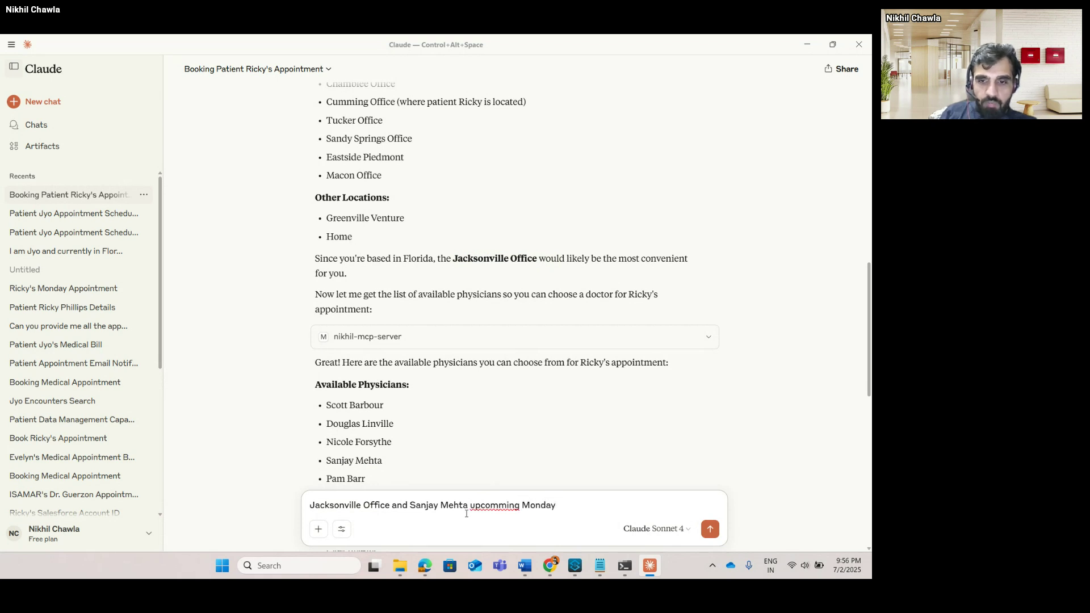
text( for )
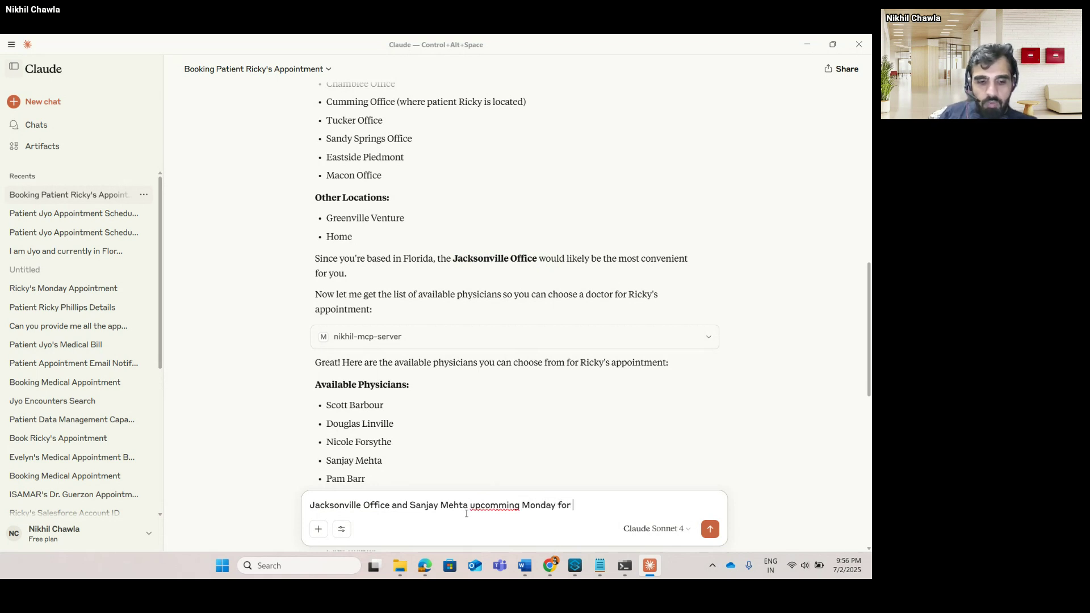
text(4PM)
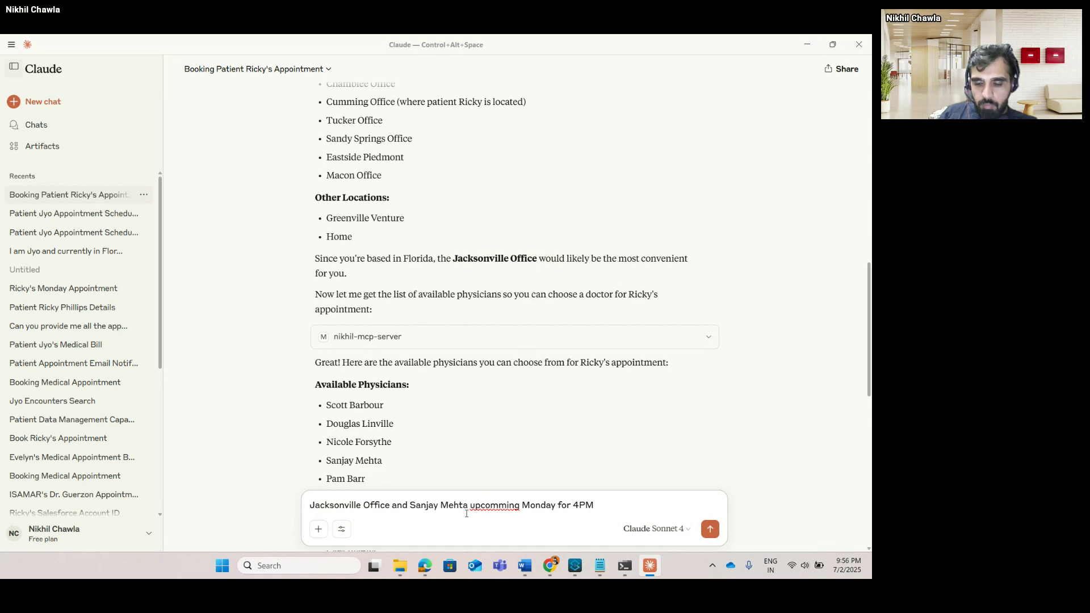
key(BackSpace)
key(BackSpace)
key(BackSpace)
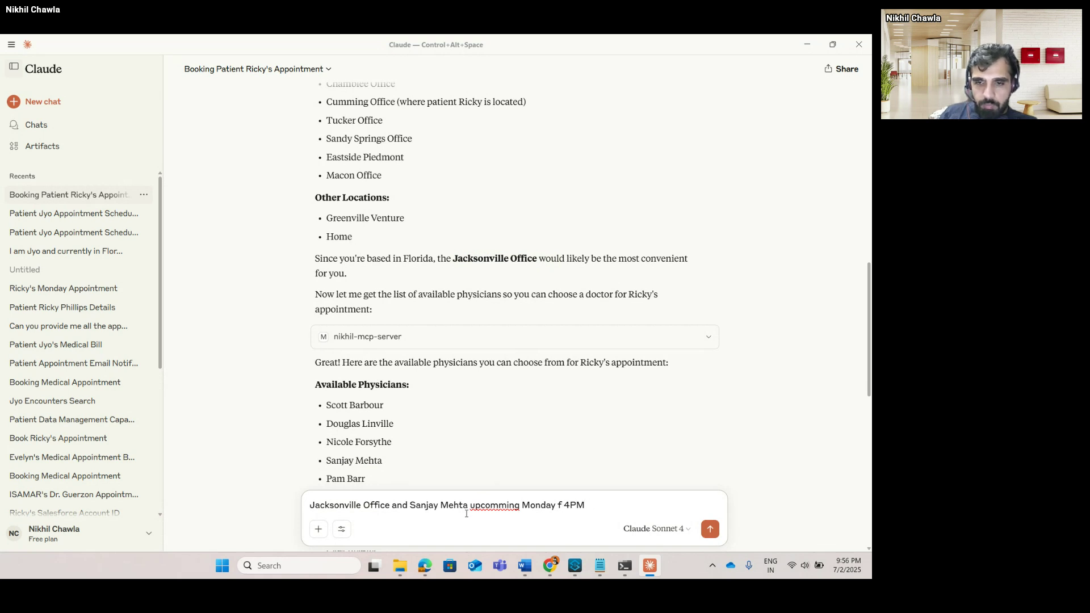
text(at)
key(End)
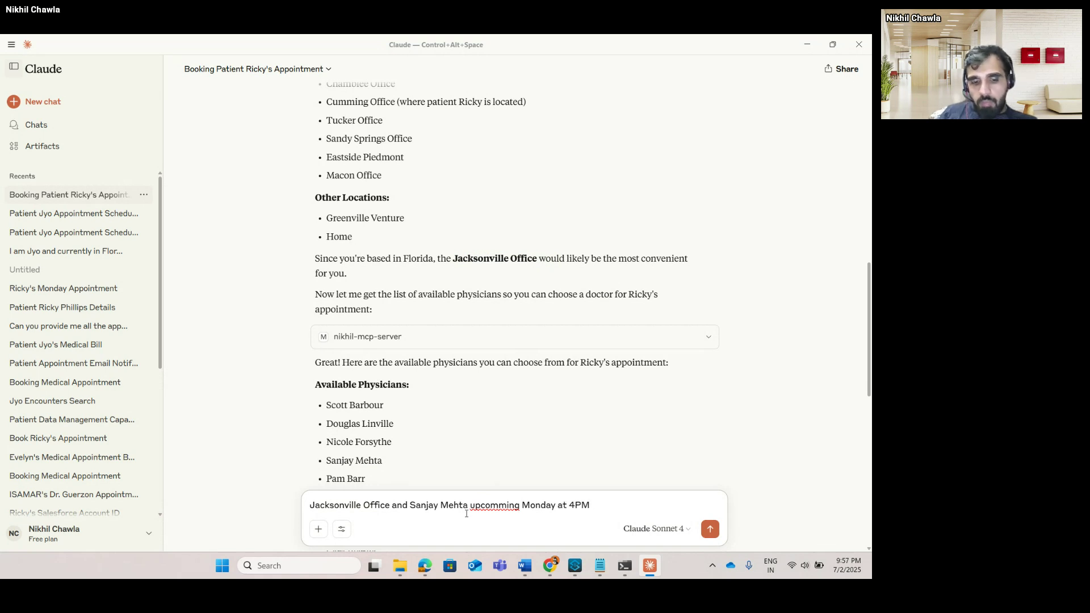
text(for 30 min)
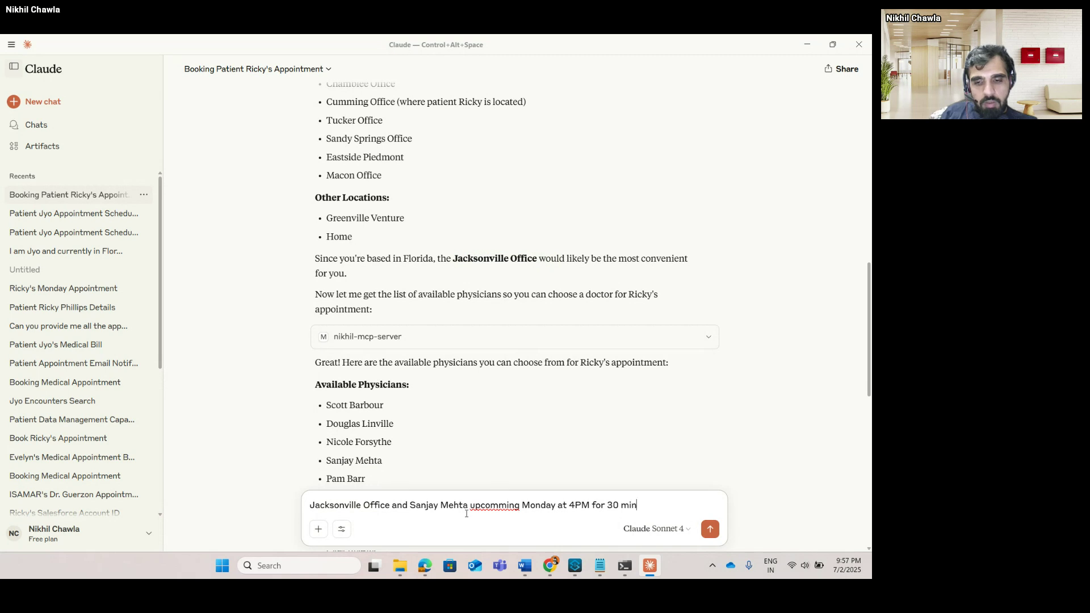
text(s)
key(Return)
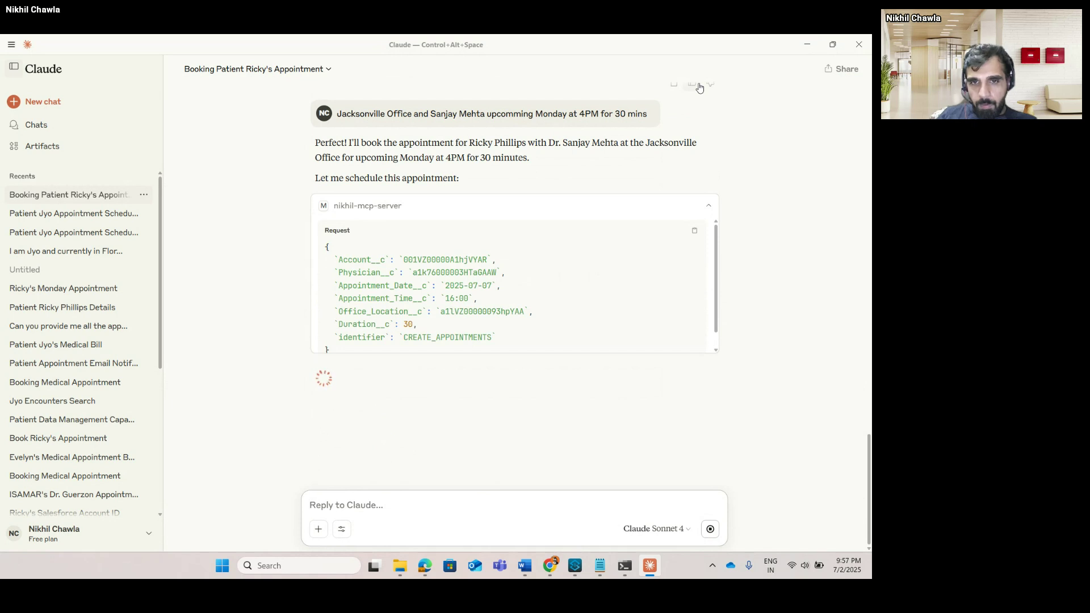
Scroll to the confirmation of the Monday, July 7, 2025 4:00 PM Jacksonville appointment.
scroll(542, 318, down, 1)
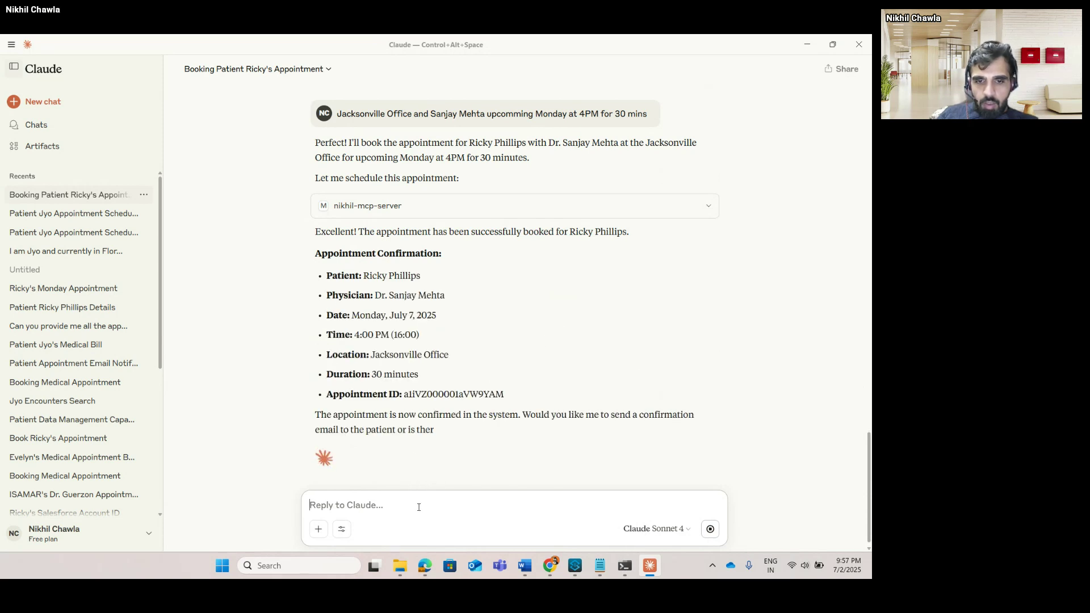
Ask Claude to email this appointment's details to your own email address.
text(Can y)
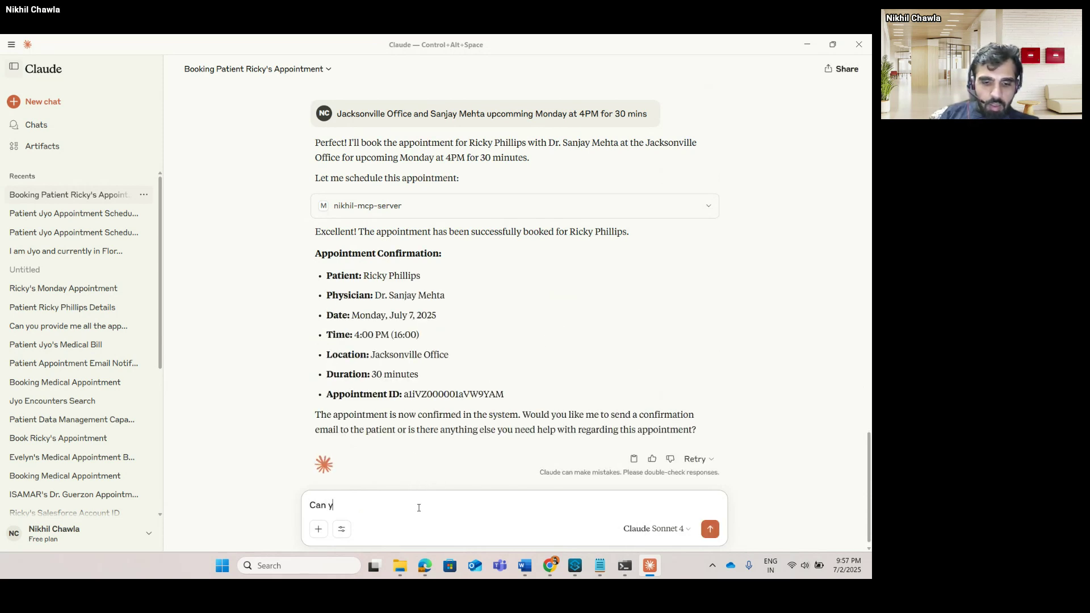
text(ou send me )
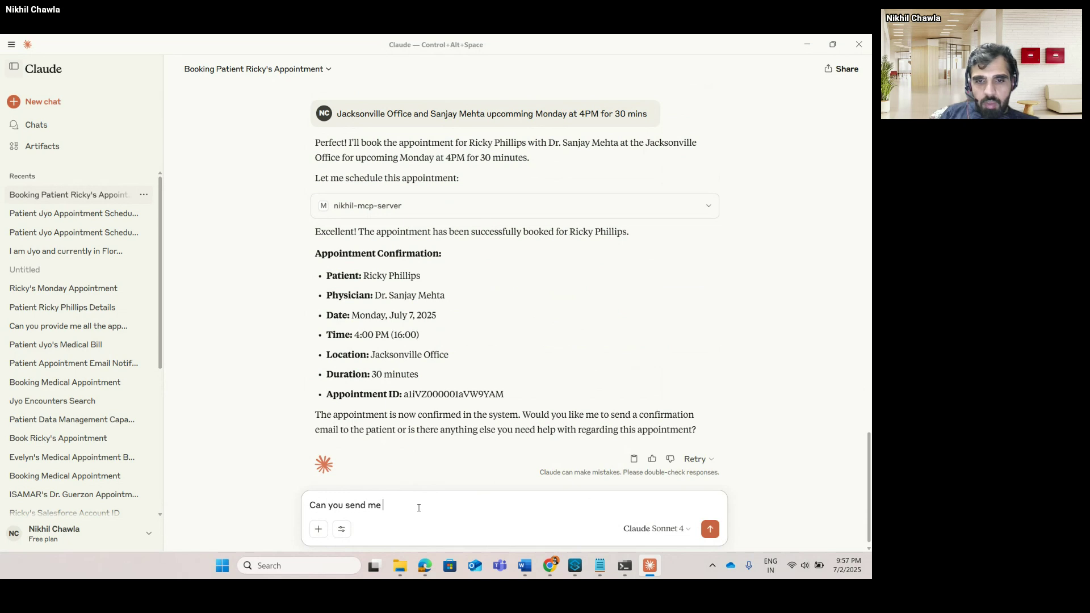
text(e)
key(BackSpace)
text(an ema)
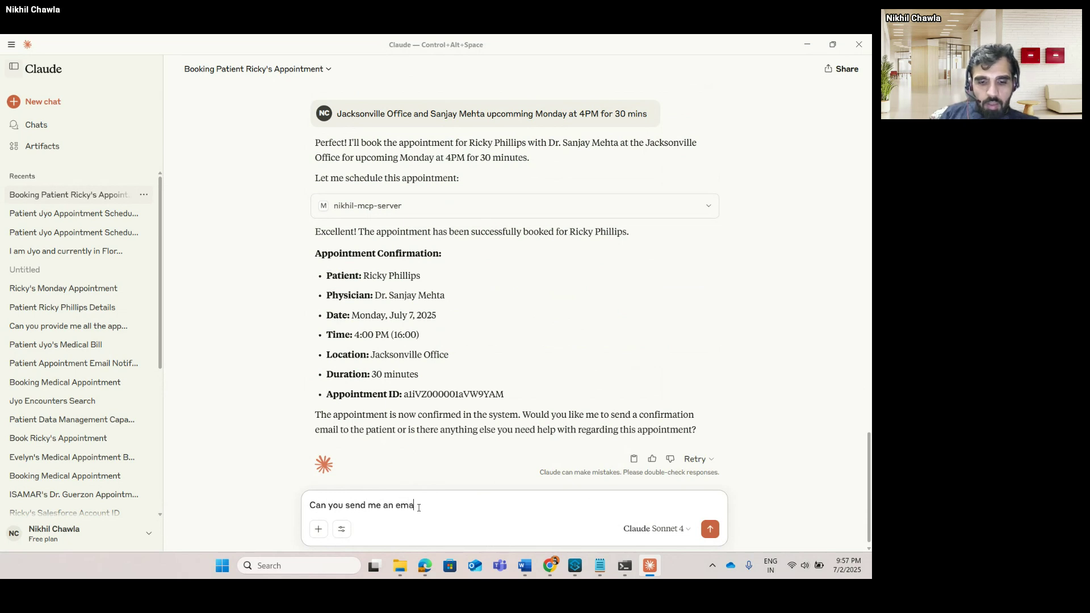
text(il for this ap)
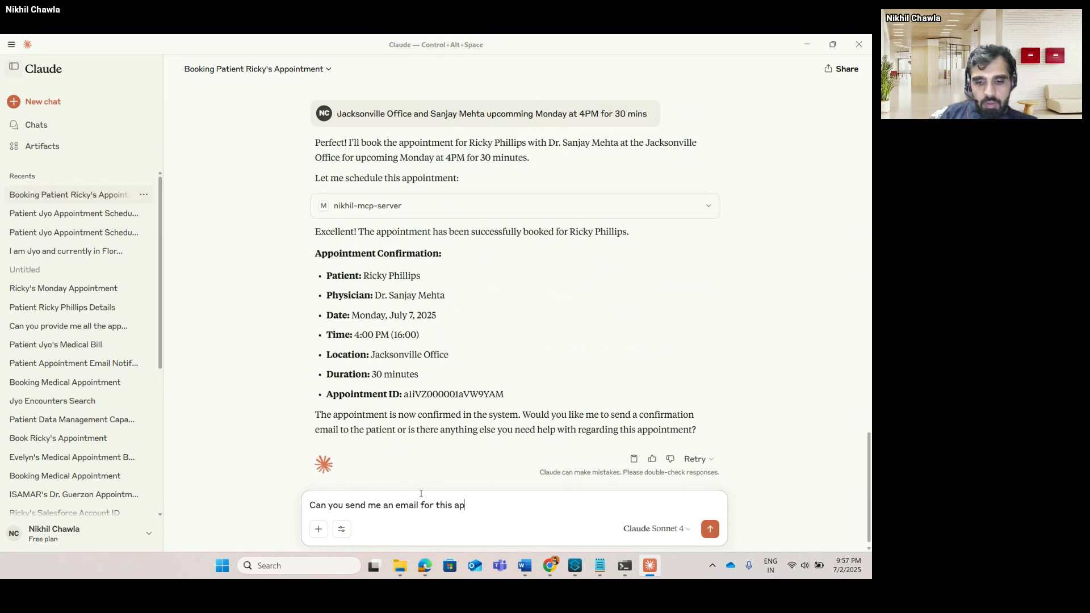
text(pointment )
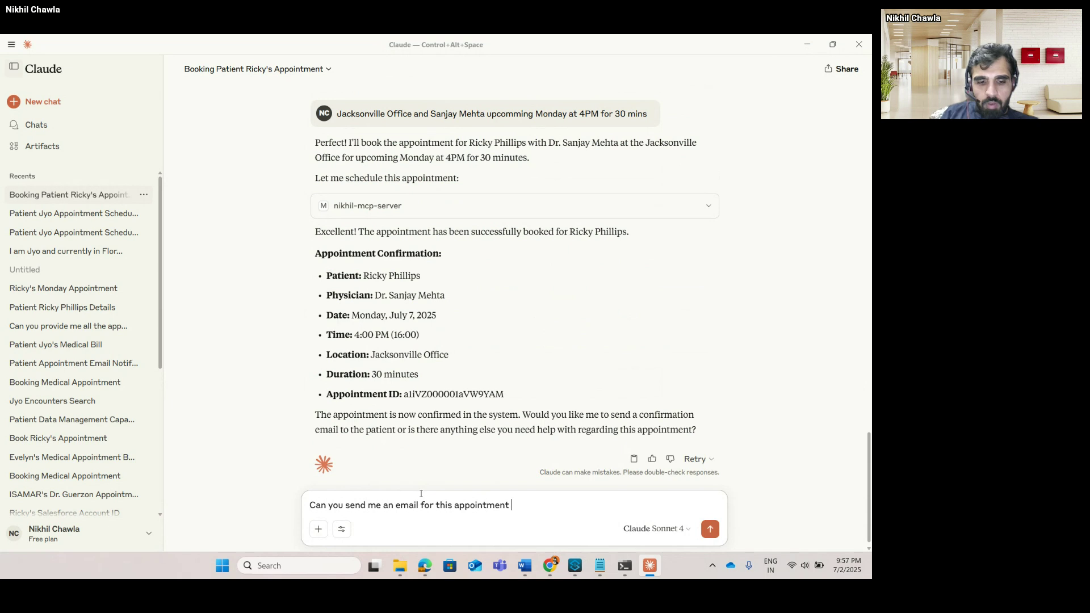
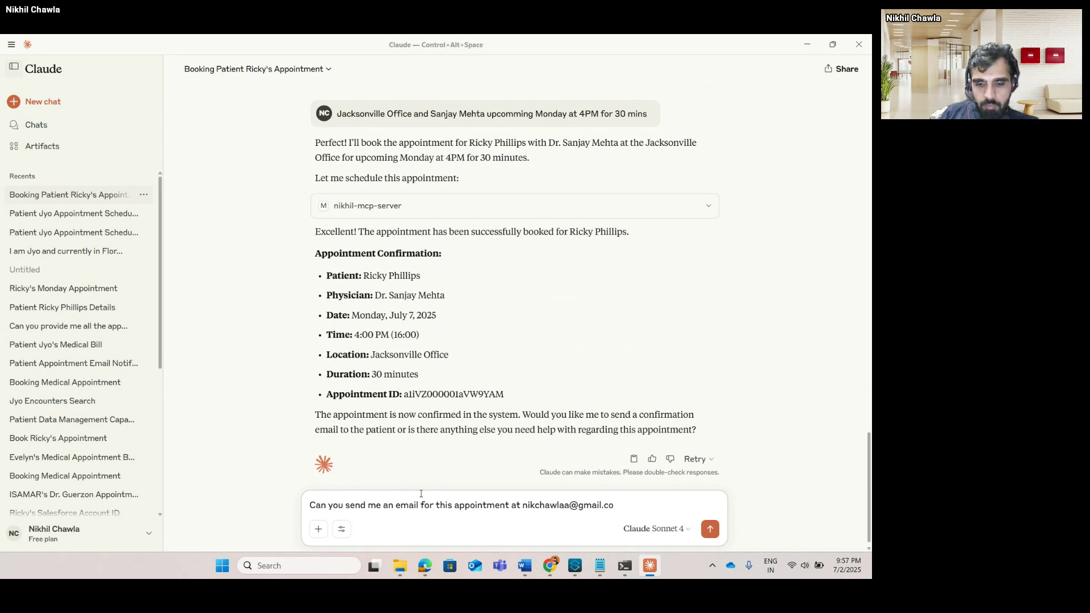
key(Return)
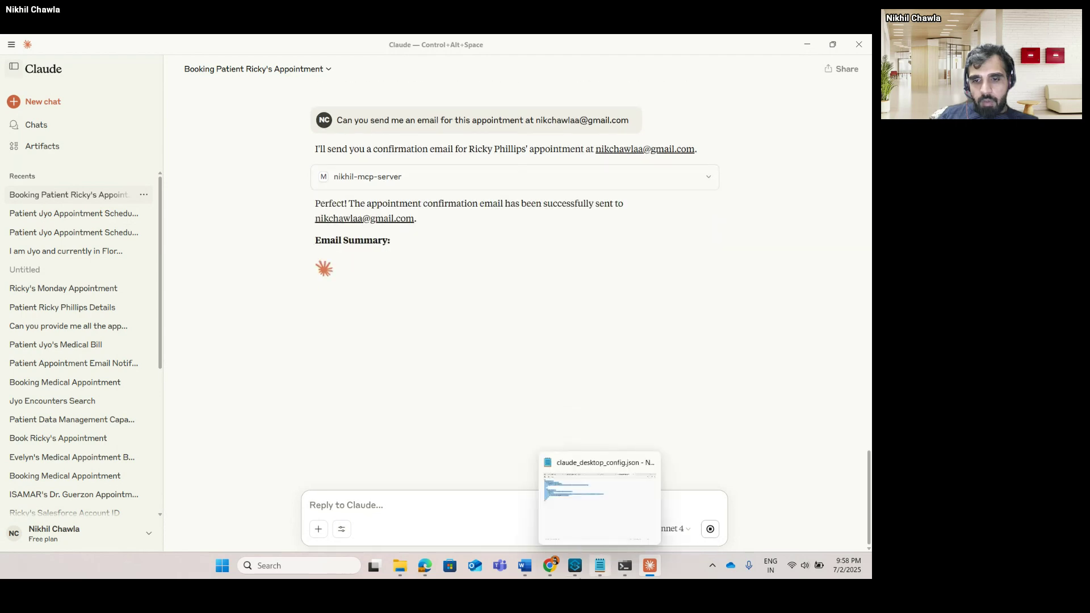
mouse_move(555, 572)
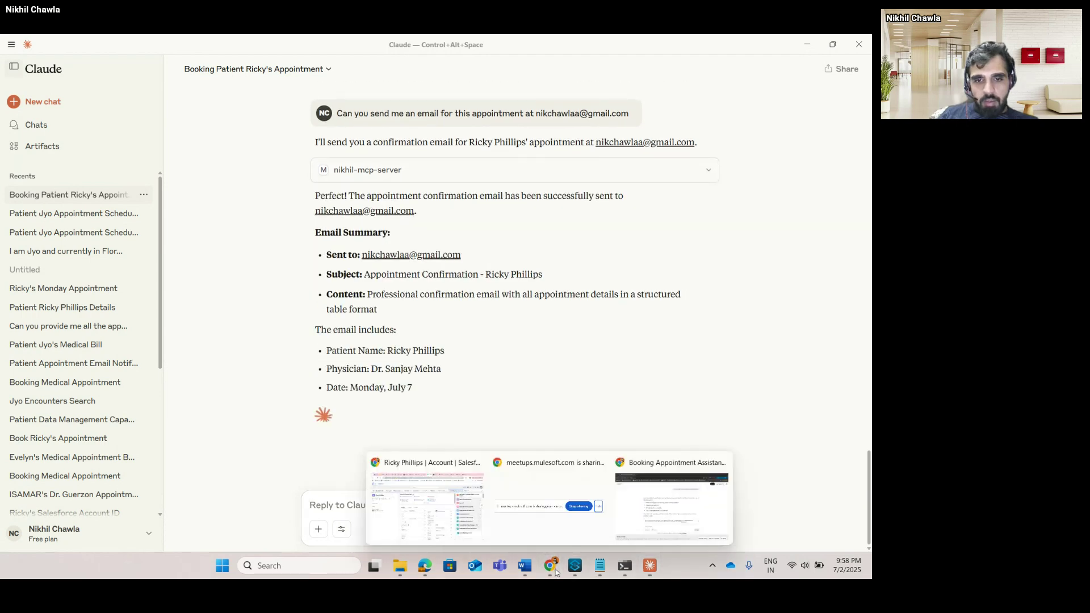
Refresh the Gmail inbox and open the Appointment Confirmation email to read its details table.
click(426, 500)
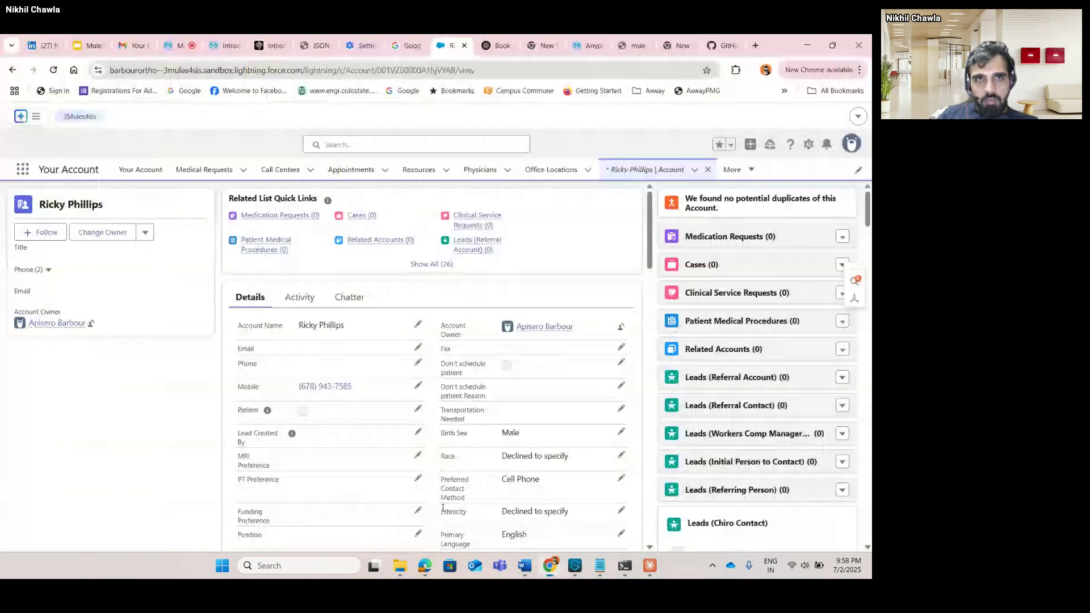
click(135, 45)
click(62, 199)
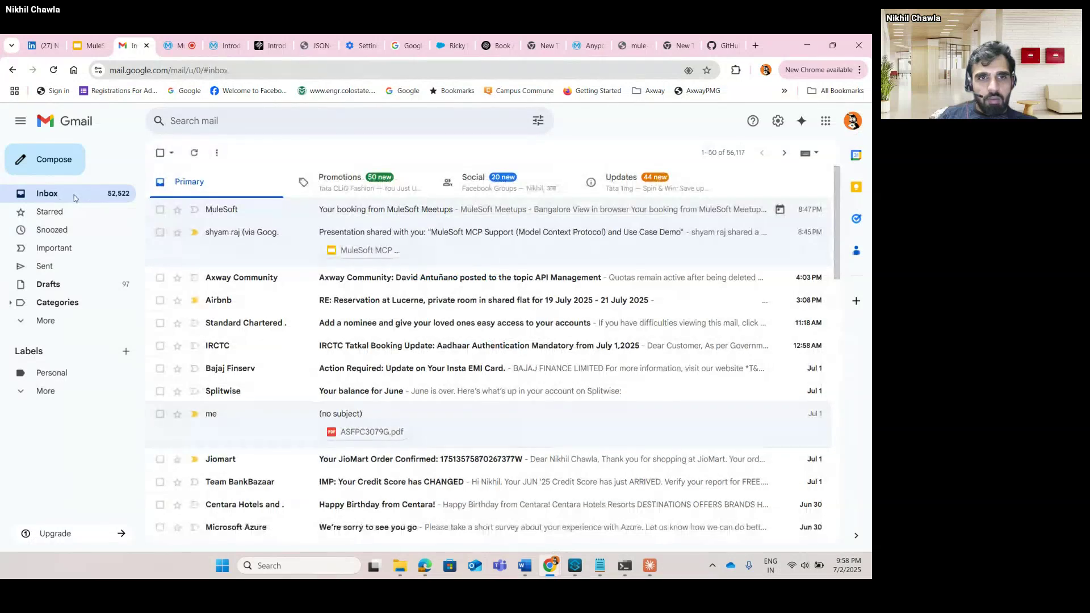
click(54, 70)
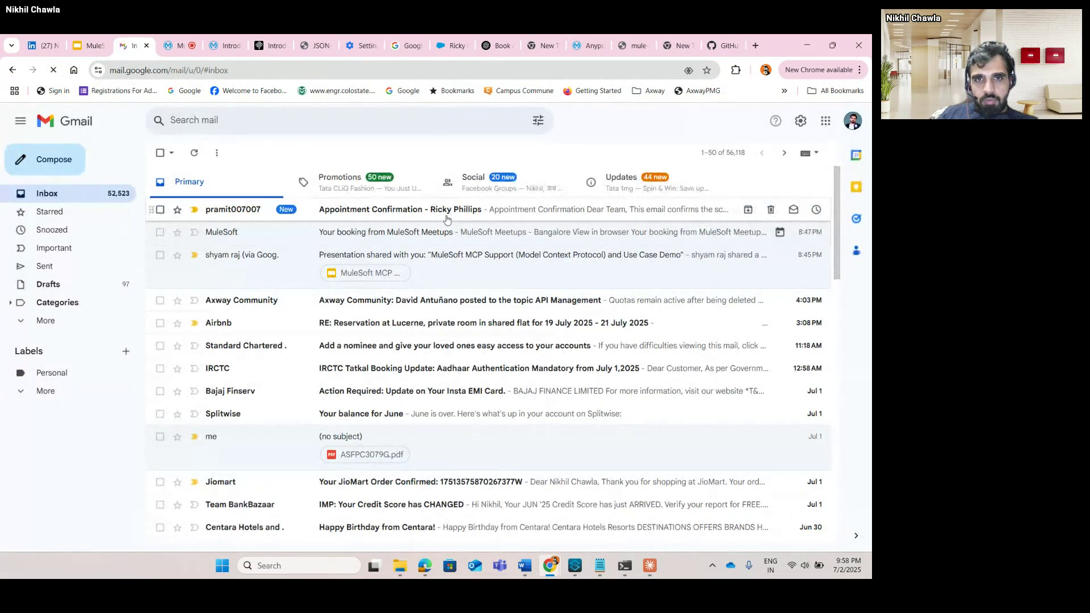
click(454, 209)
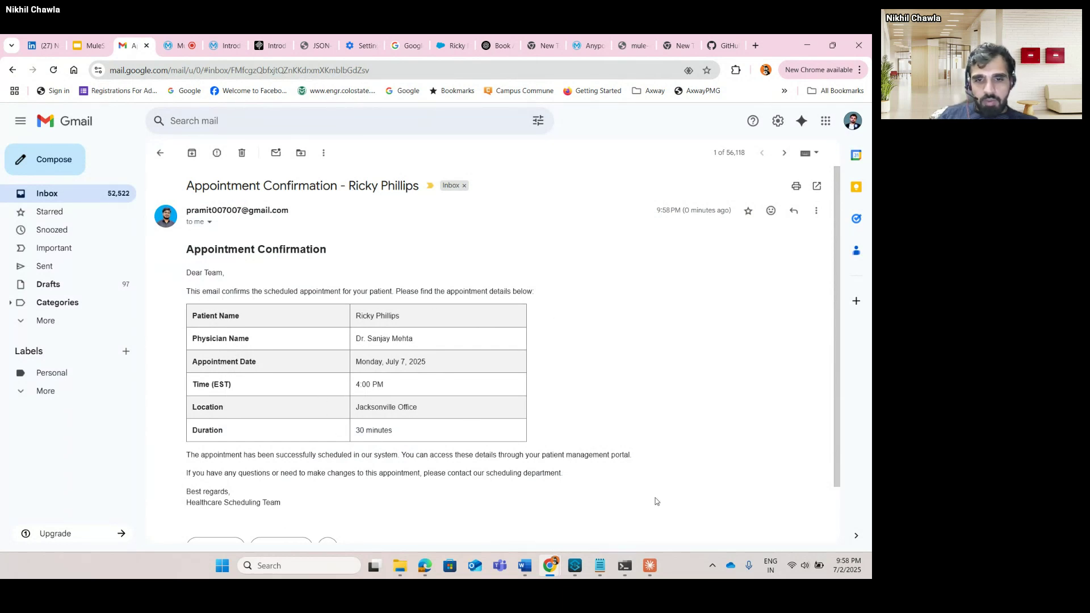
scroll(656, 501, down, 2)
key(alt+Tab)
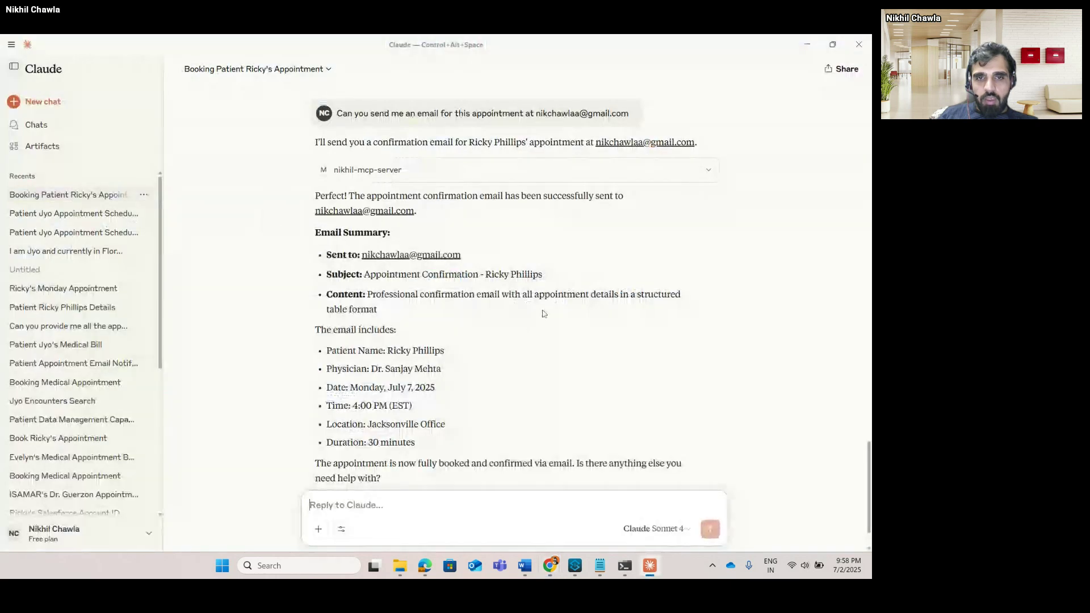
scroll(492, 355, down, 1)
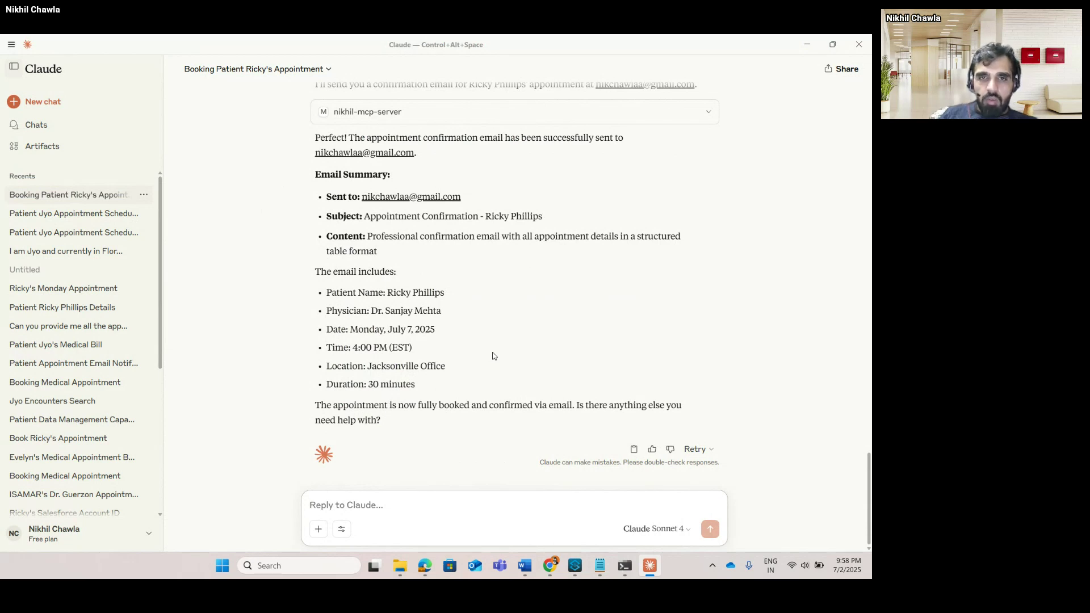
scroll(493, 356, up, 3)
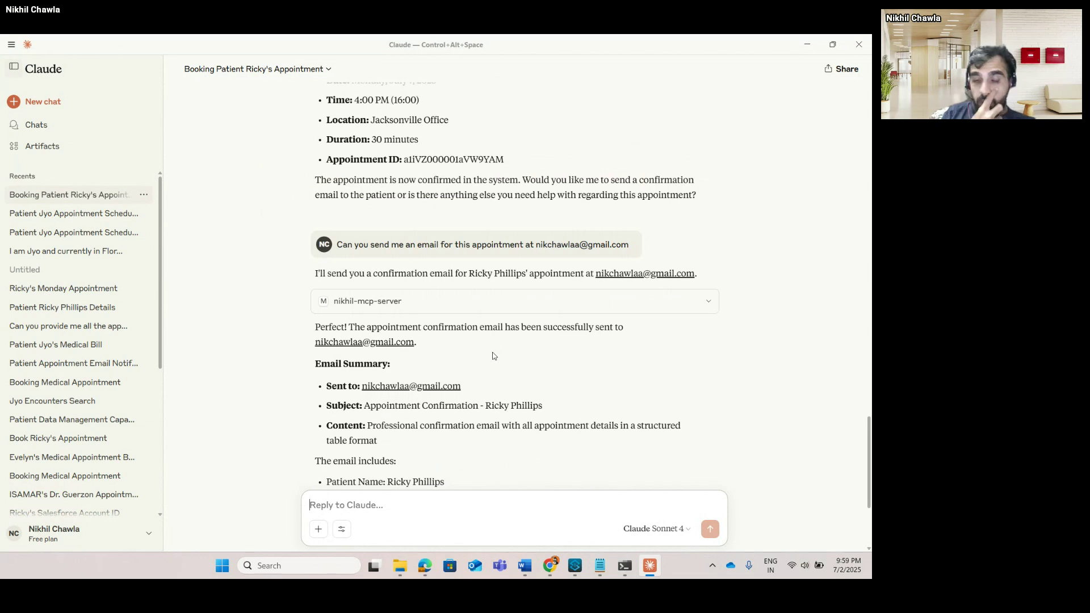
scroll(492, 356, down, 3)
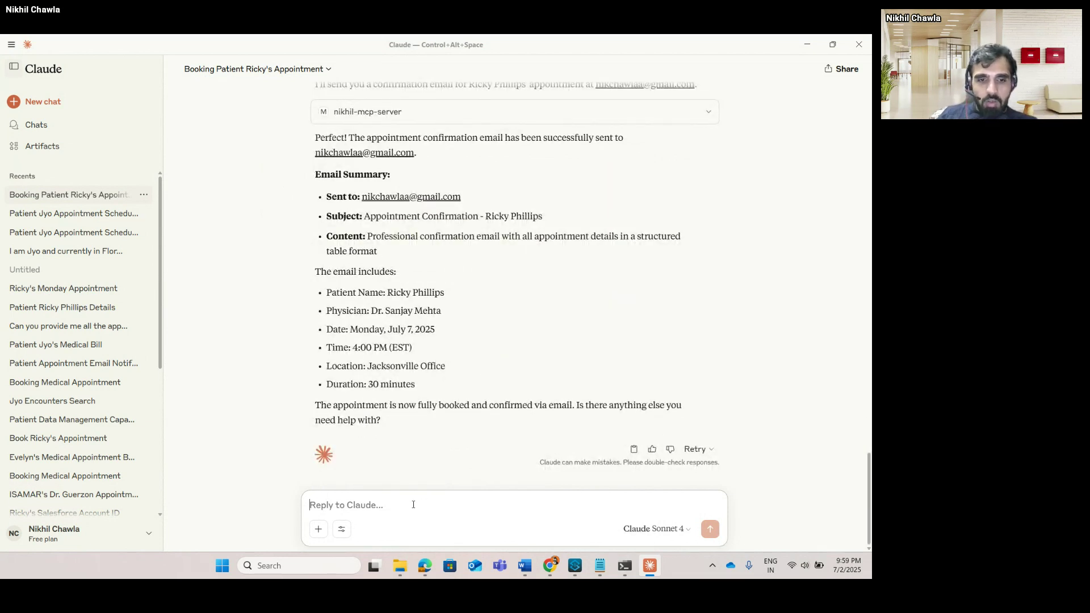
Request the complete list of old appointments by email, and answer 'y' to Claude's question.
text(Can)
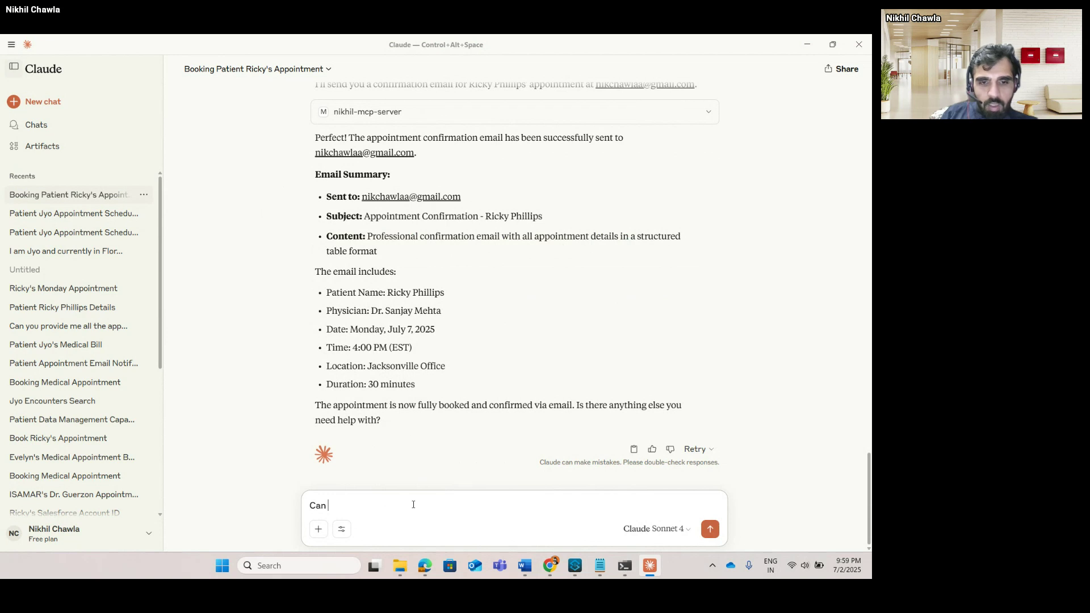
text( you s)
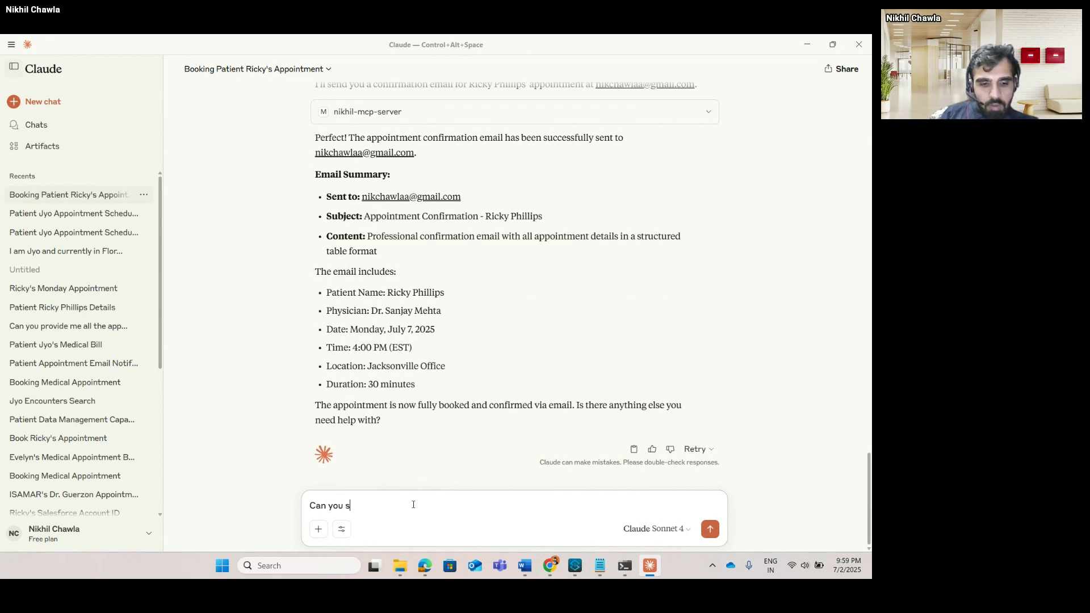
text(end me)
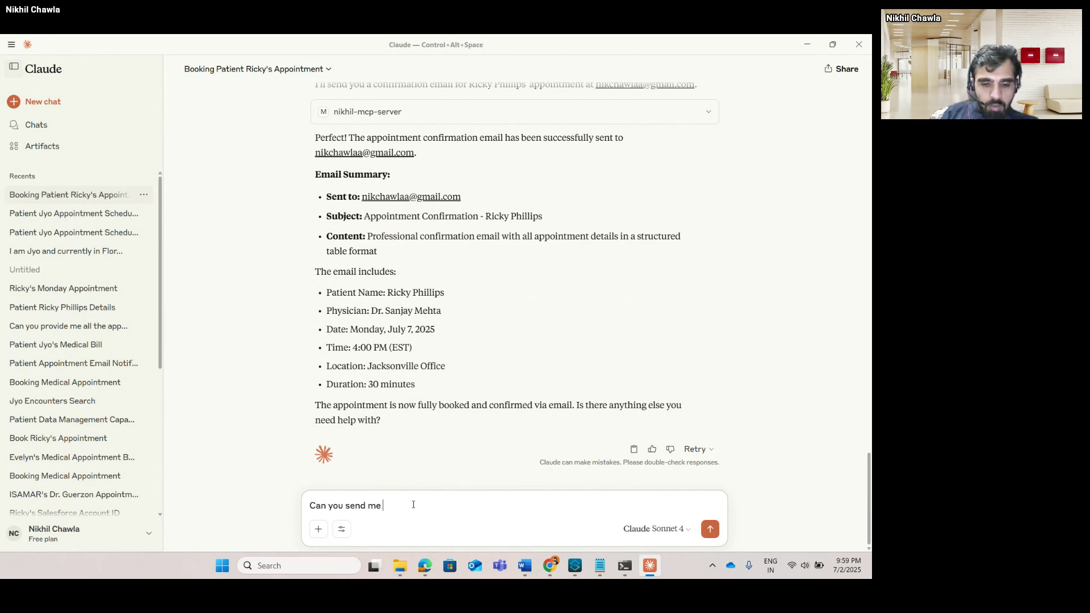
text( the co)
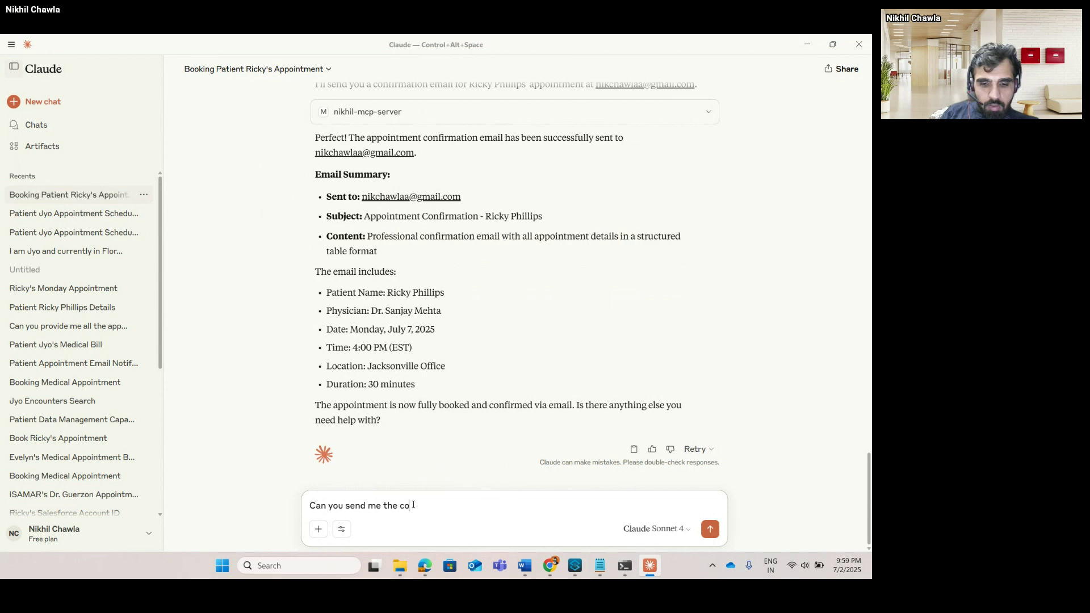
text(mplete list of my old)
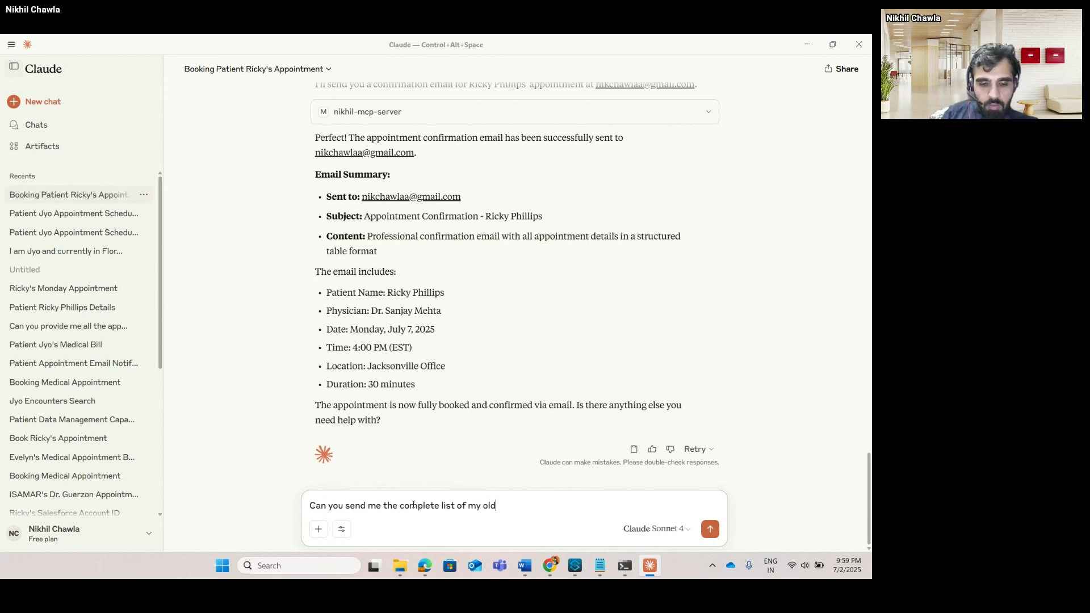
text( appointments over)
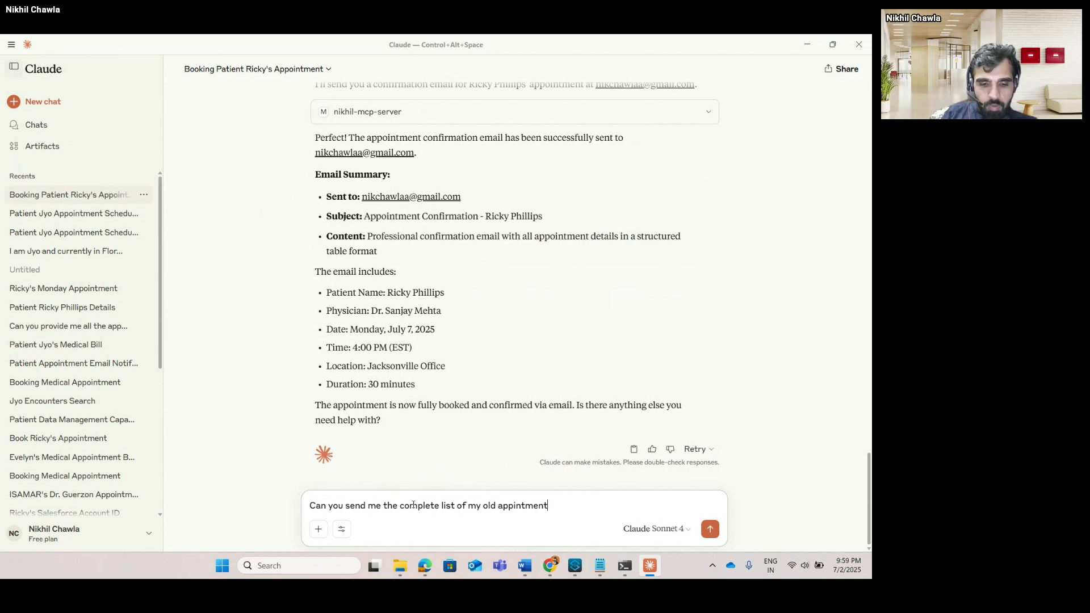
text( email)
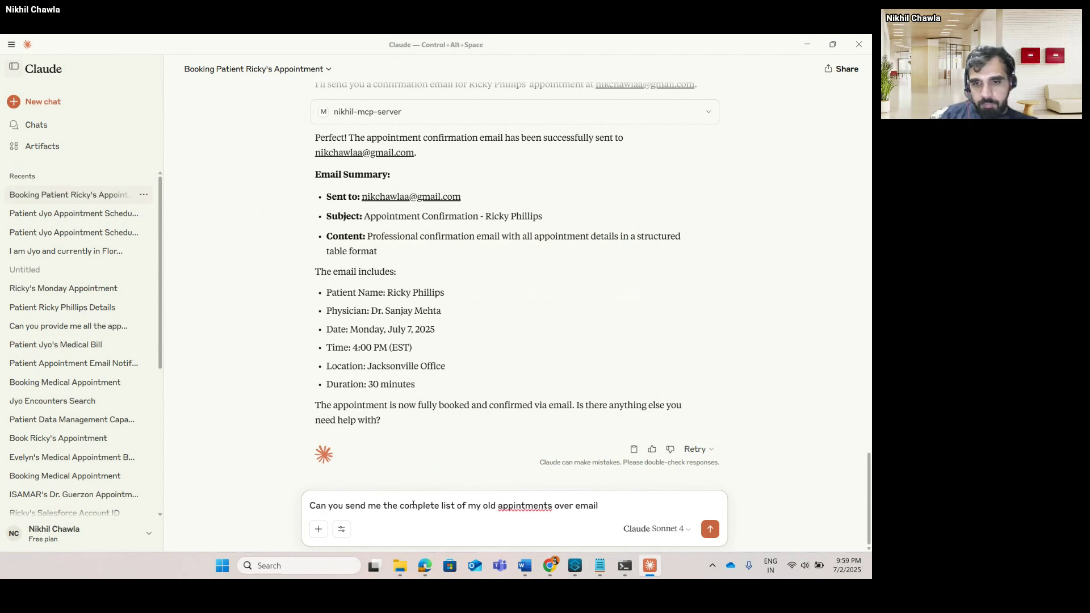
key(Return)
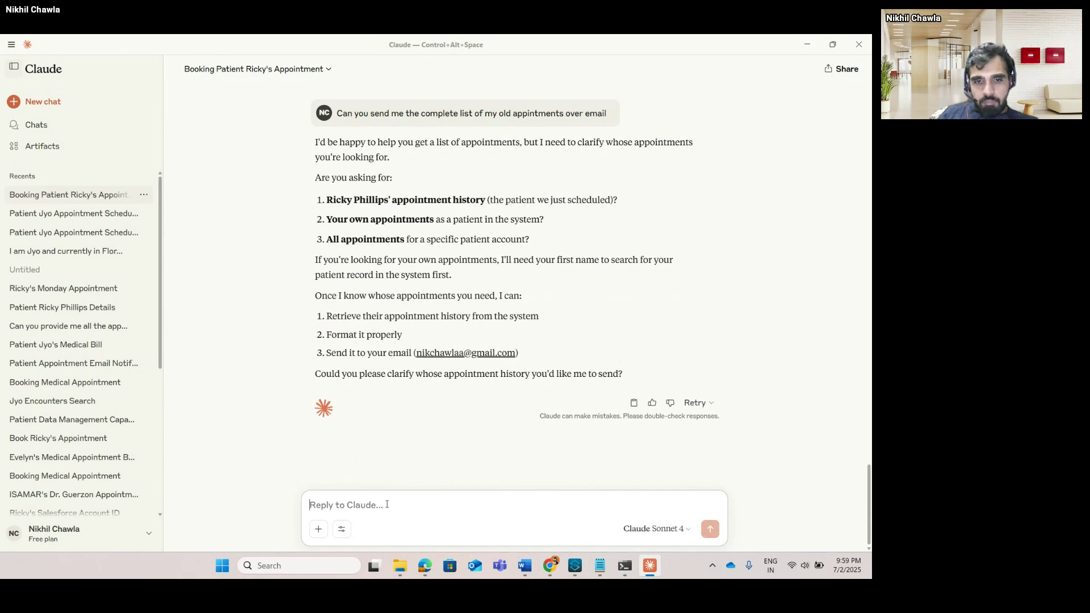
text(yes)
key(Return)
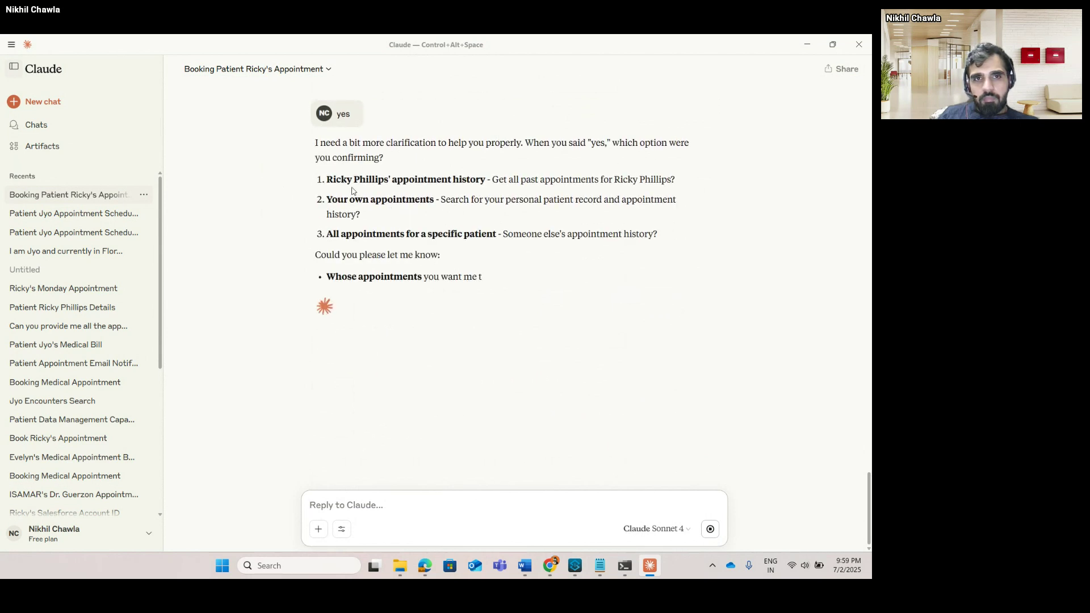
Send back the patient's name copied from Claude's answer to specify whose appointments.
mouse_move(330, 181)
mouse_down()
mouse_move(372, 179)
mouse_move(325, 183)
mouse_up()
key(ctrl+c)
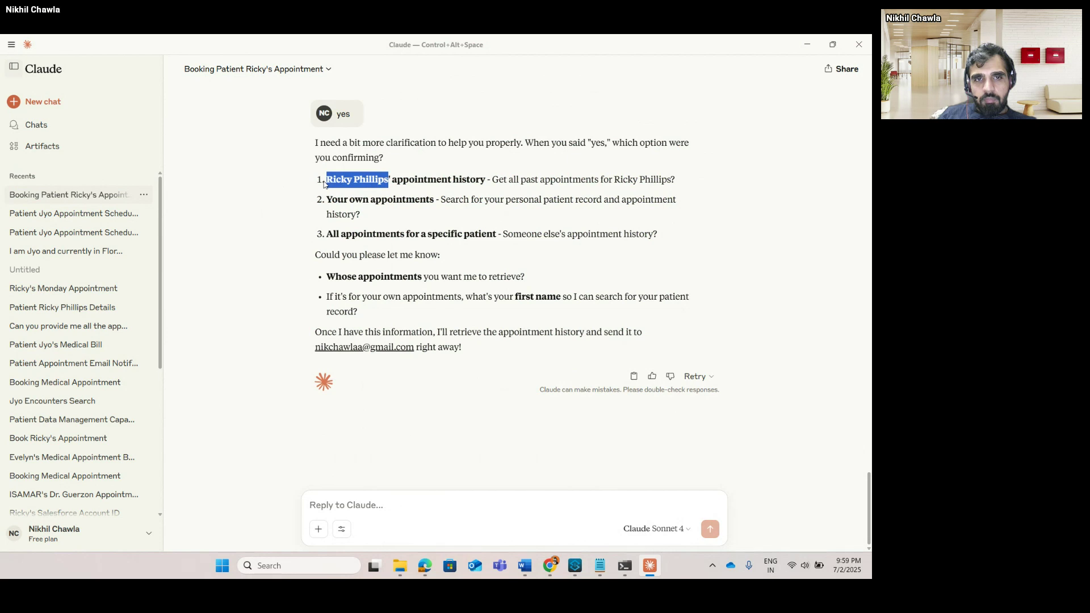
click(365, 505)
key(ctrl+v)
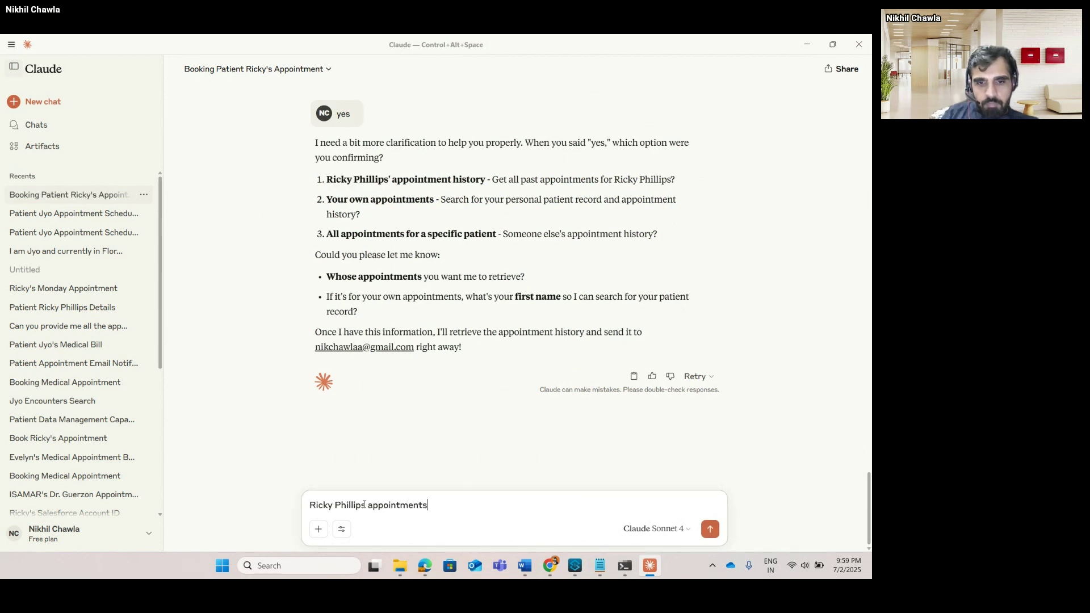
key(Return)
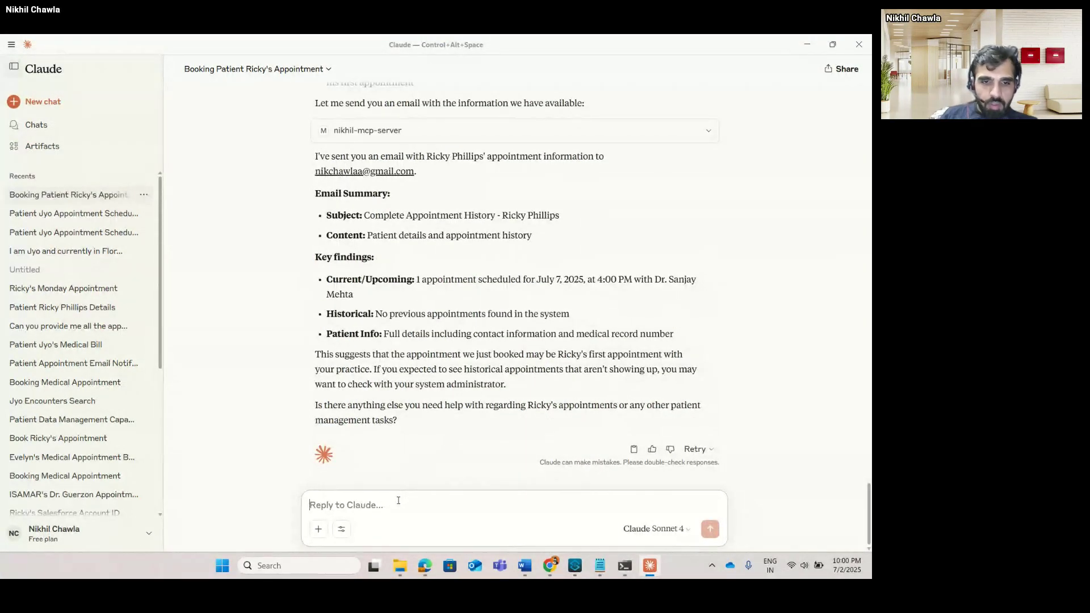
Ask Claude for the other patient's complete charges.
text(c)
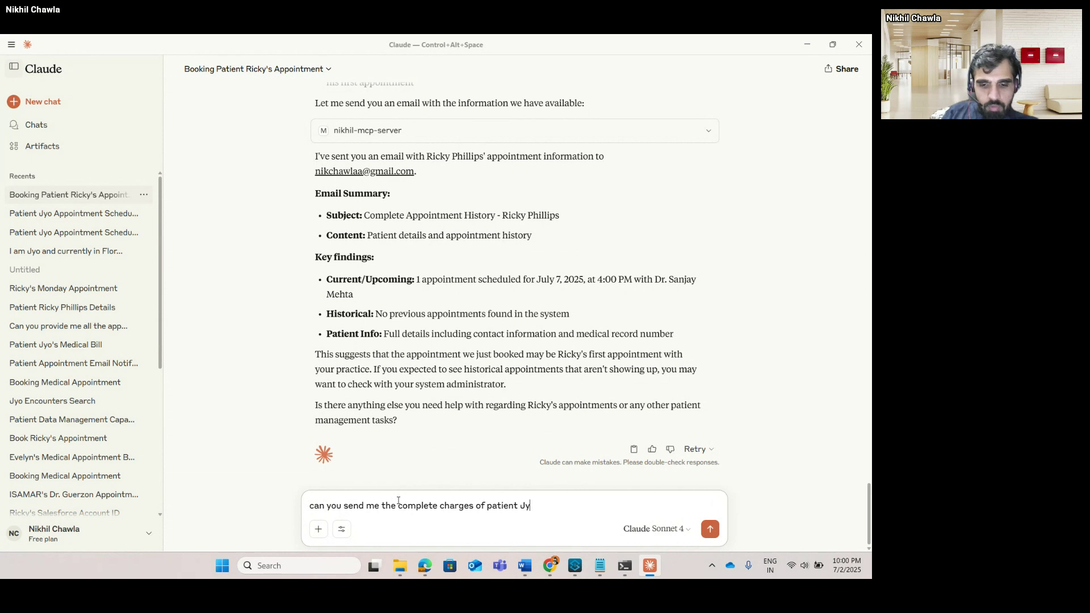
key(Return)
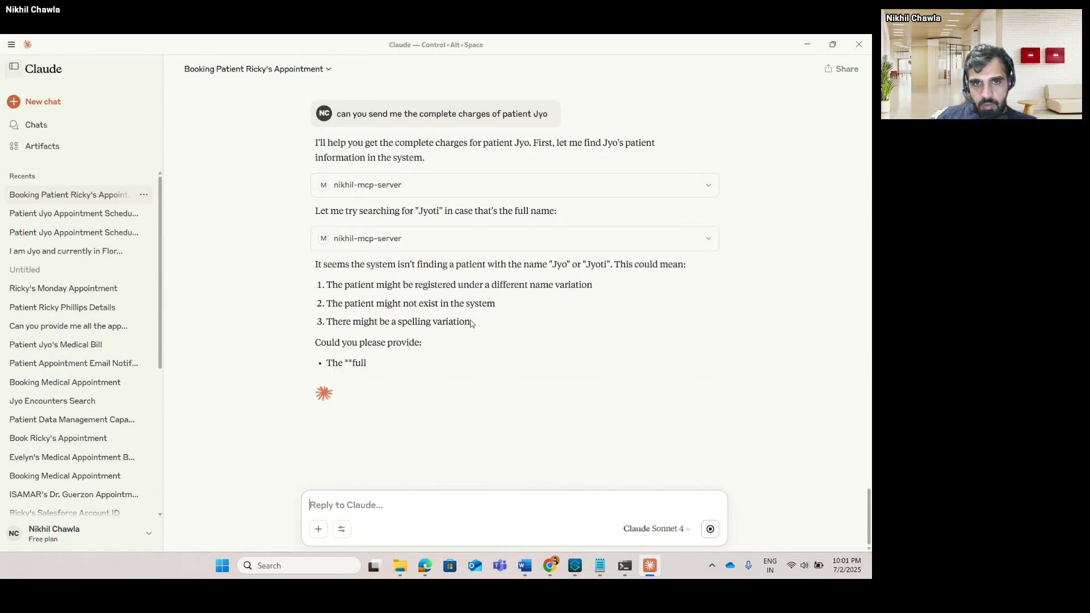
Search Salesforce for 'jyo', open the Jyo test account and copy its name.
key(alt+Tab)
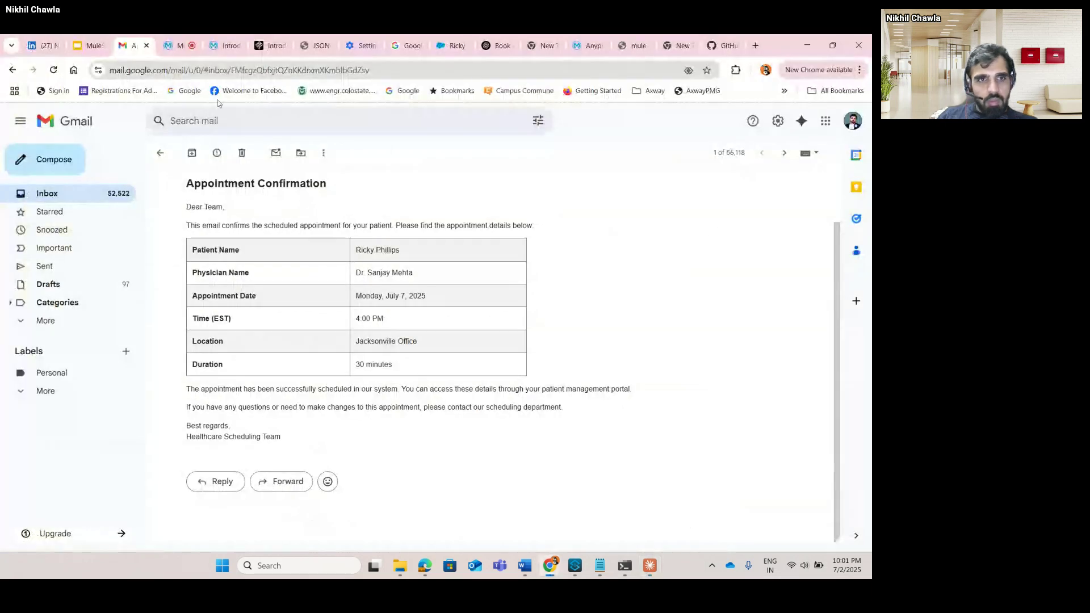
click(459, 44)
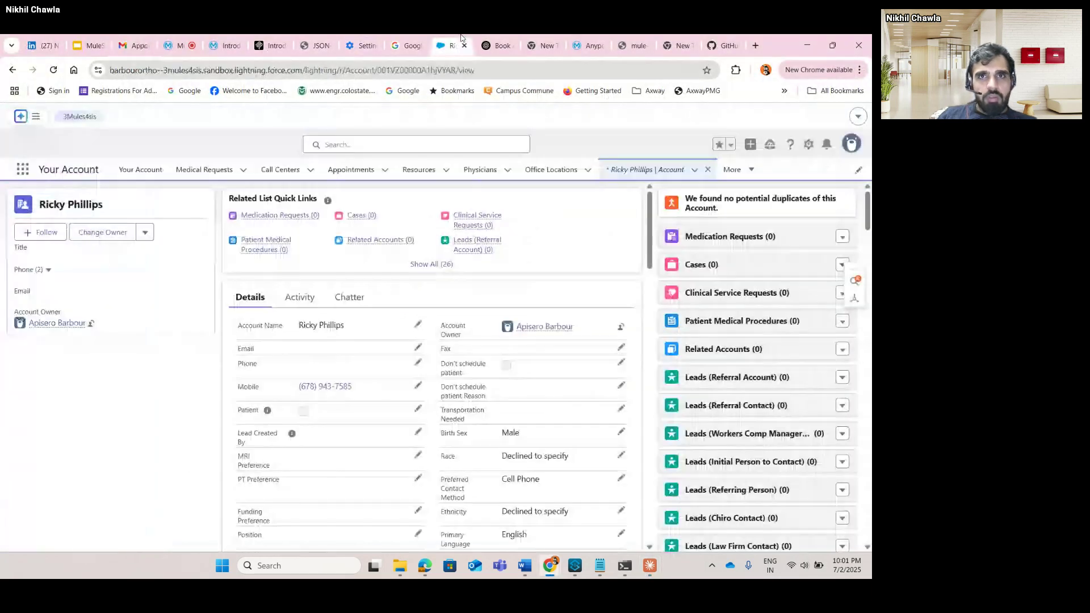
click(367, 148)
text(jyo)
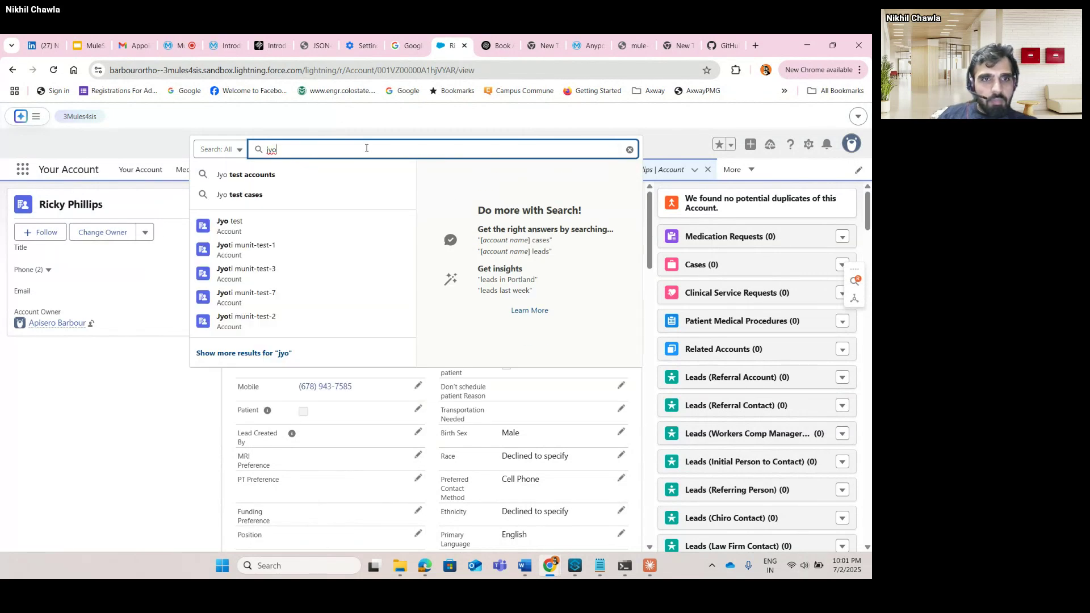
click(263, 225)
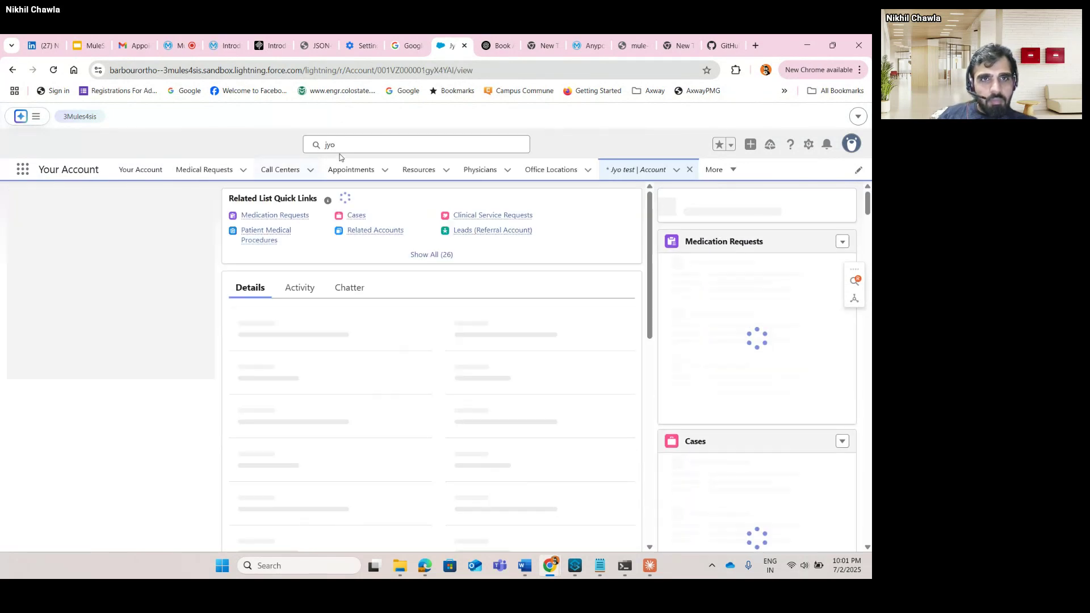
drag(80, 204, 40, 204)
key(ctrl+c)
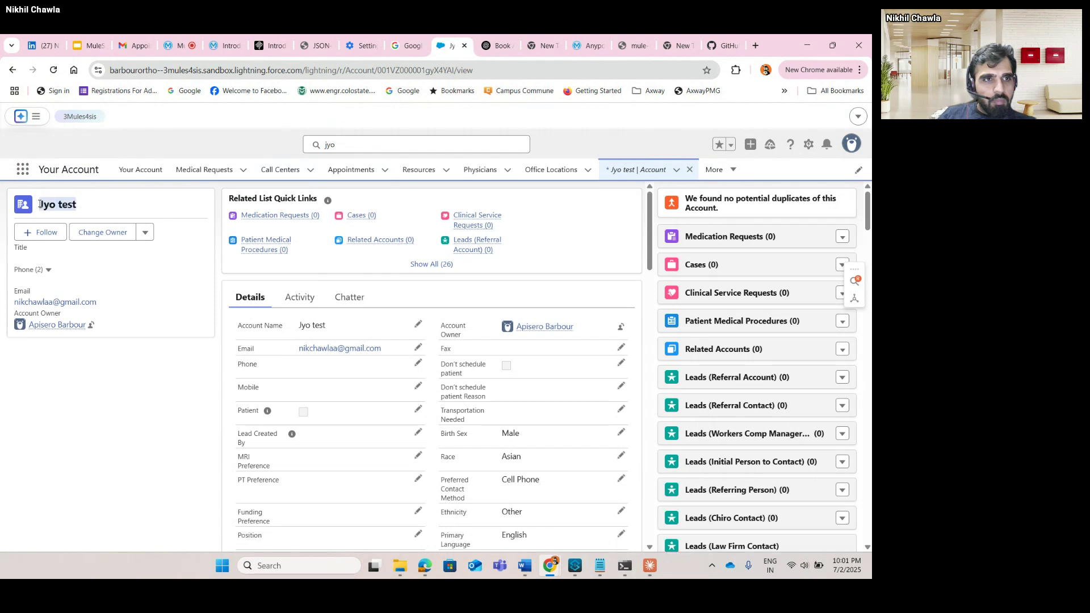
key(alt+Tab)
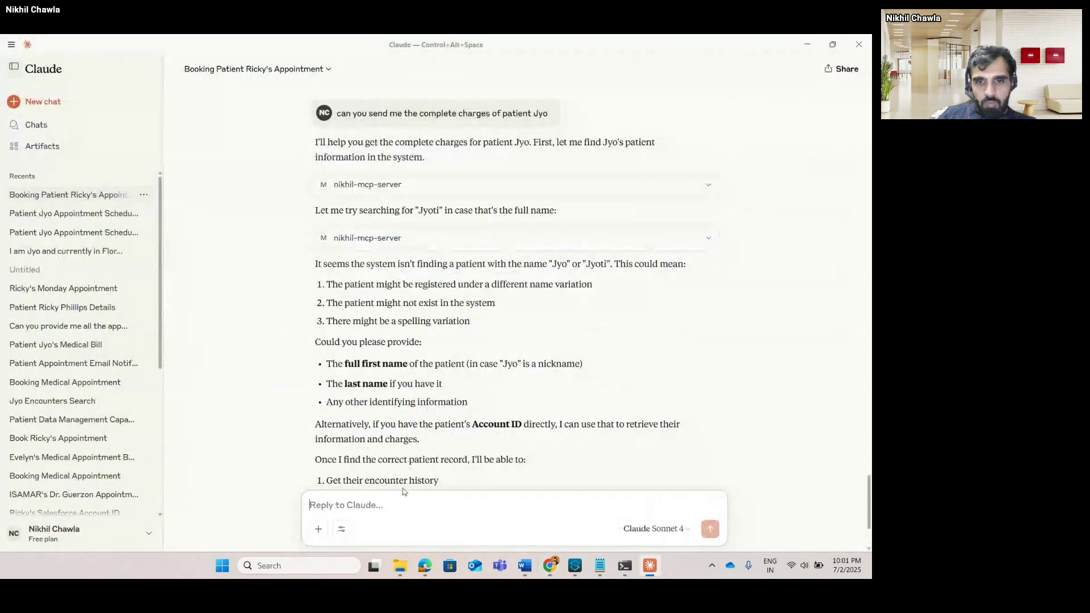
Reply to Claude with 'Jyo test is patient name'.
key(ctrl+v)
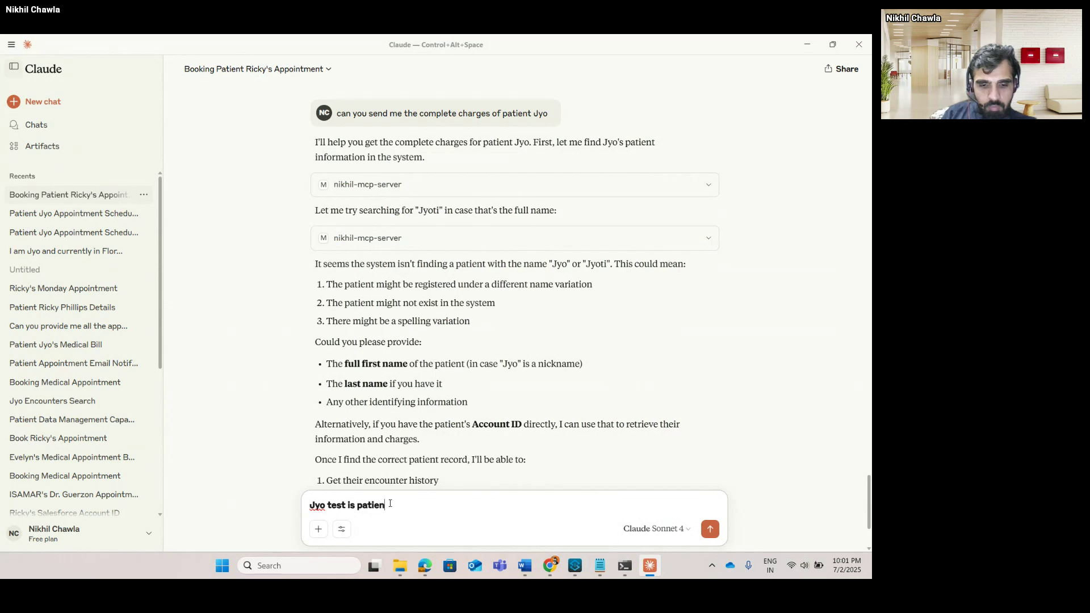
text(is patient name)
key(Return)
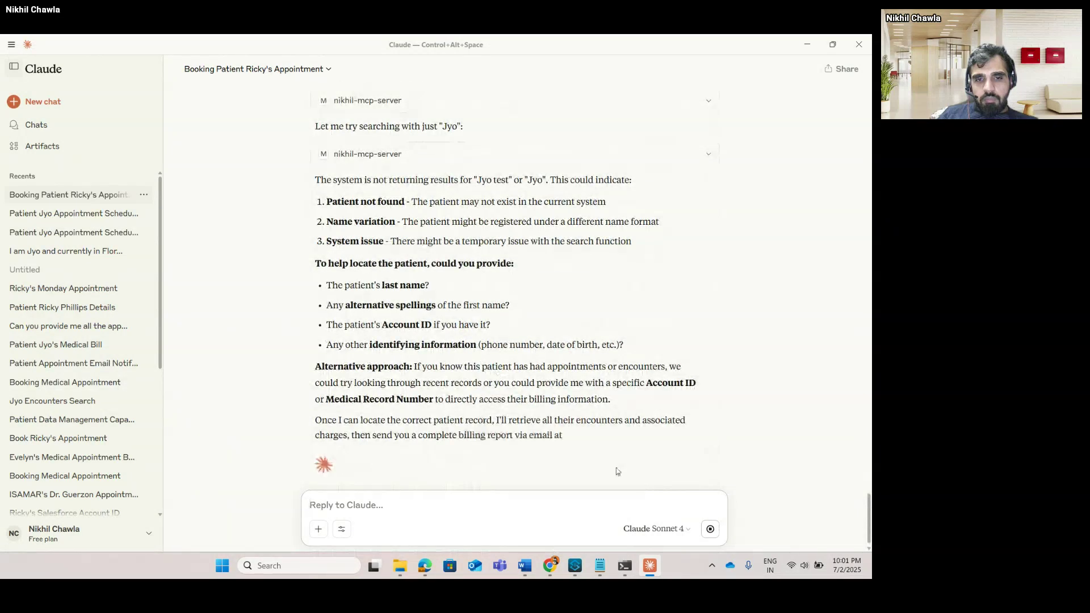
click(317, 566)
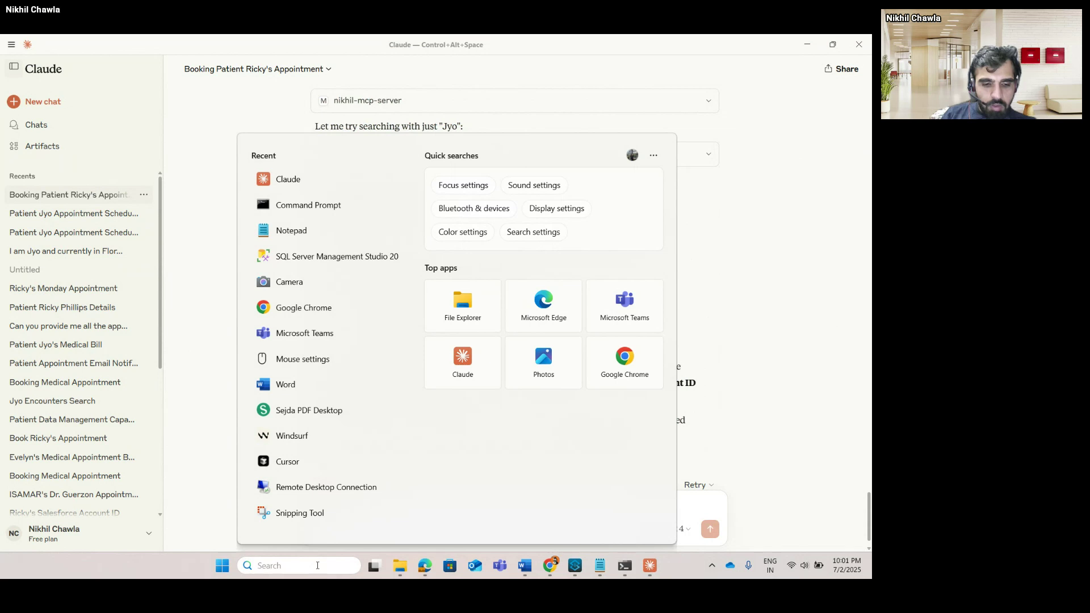
Launch Windsurf from Windows search and maximize its window.
text(win)
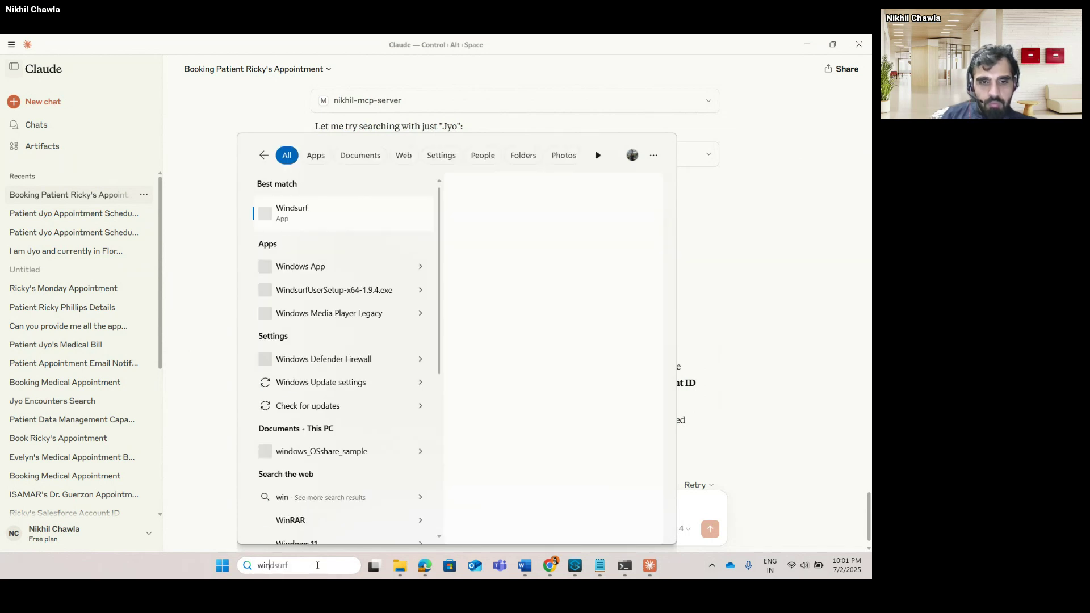
click(315, 219)
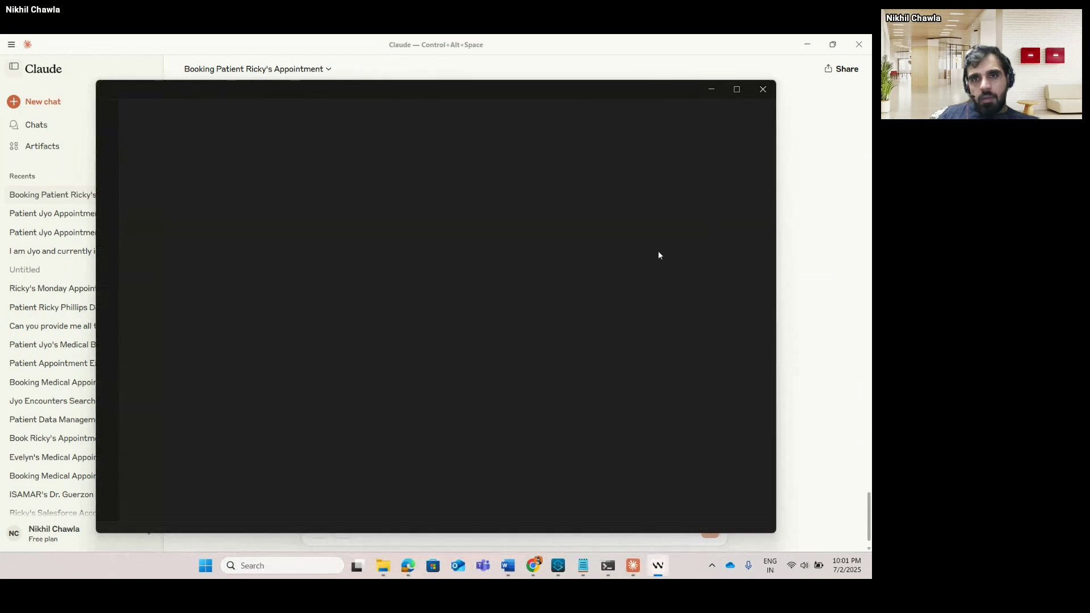
click(736, 93)
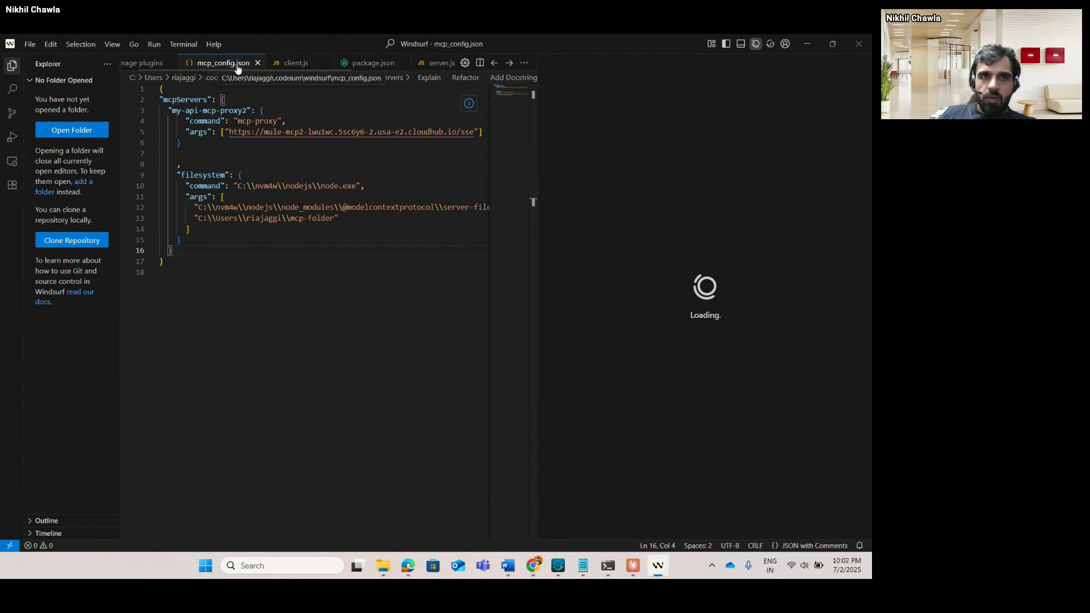
Review the MCP server definitions in mcp_config.json and bring up the Cascade chat panel.
drag(199, 275, 144, 82)
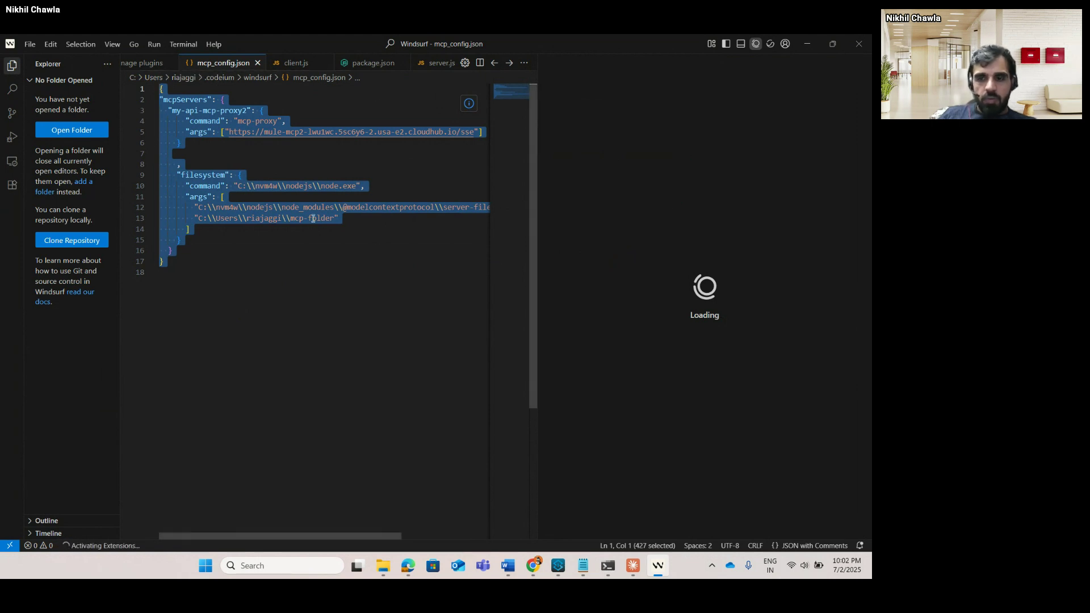
click(343, 294)
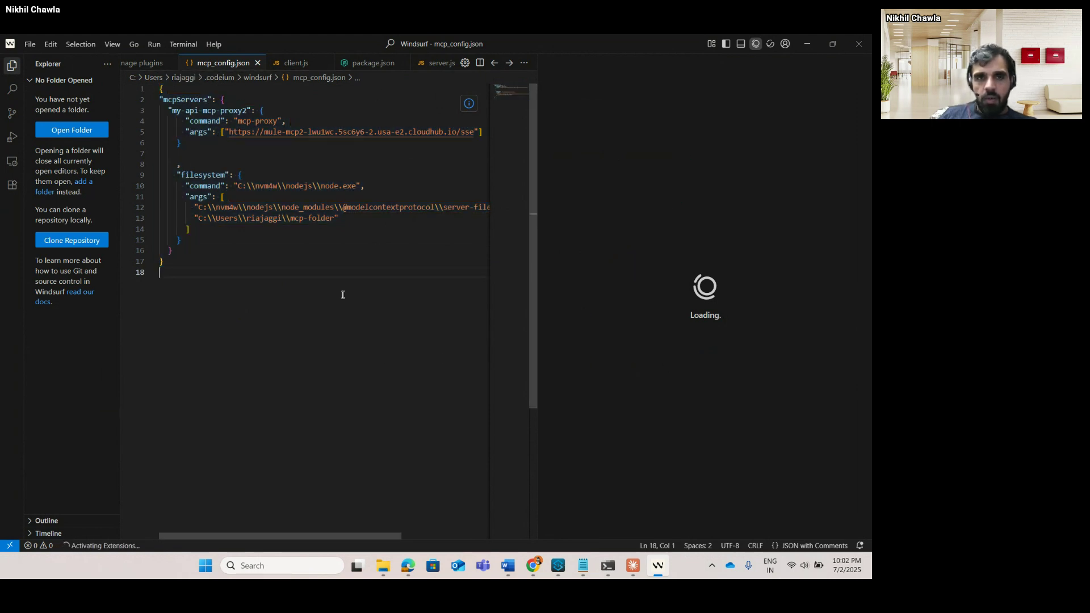
scroll(369, 371, down, 3)
scroll(370, 370, up, 3)
mouse_move(647, 572)
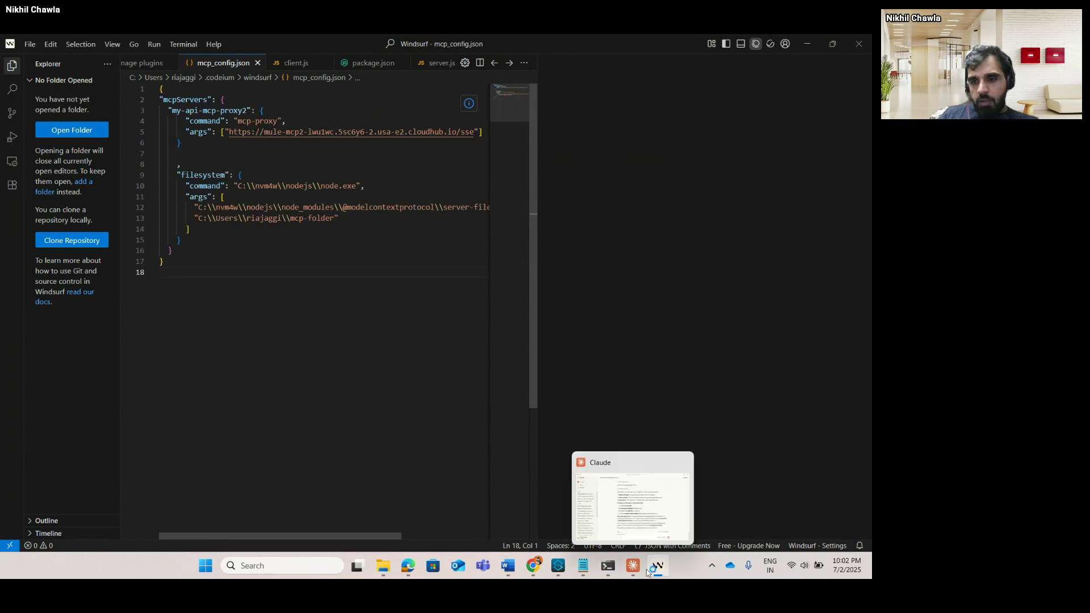
key(ctrl+l)
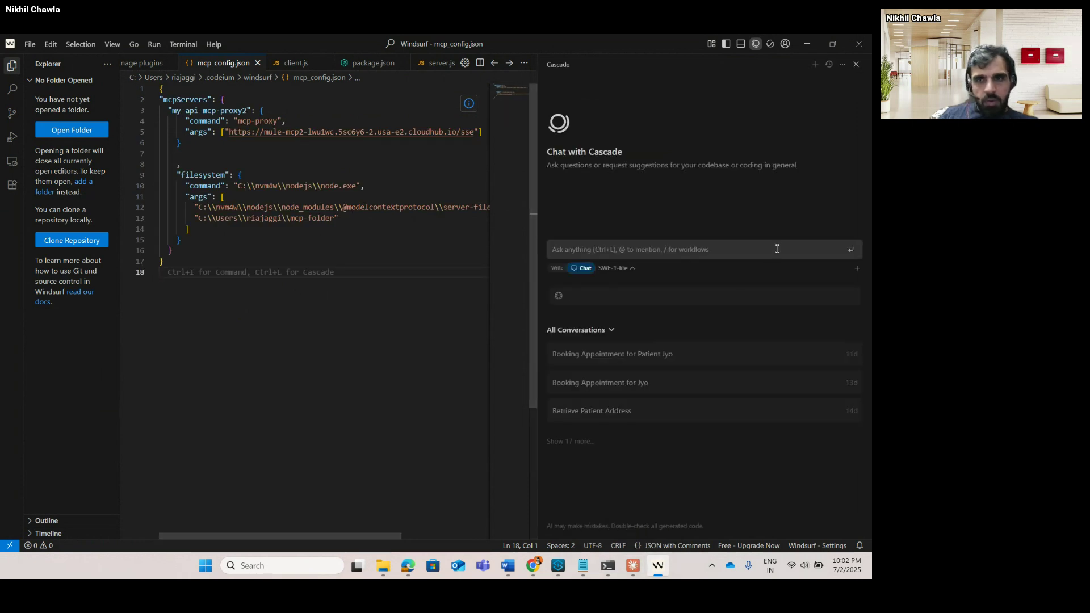
Ask Cascade 'Can you help me get complete charges for patient Jyo'.
click(605, 250)
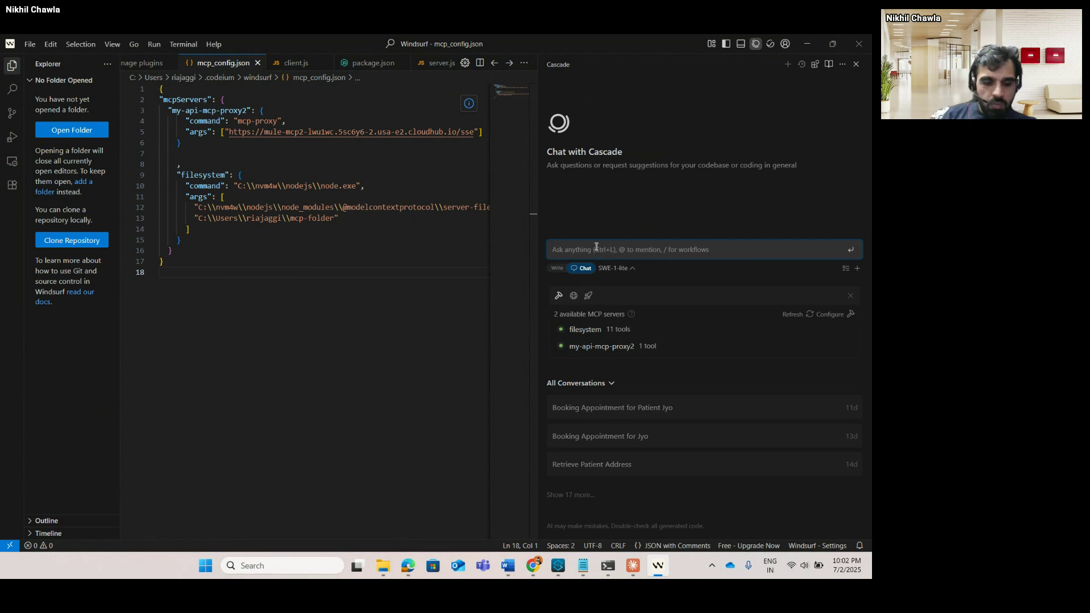
text(Can)
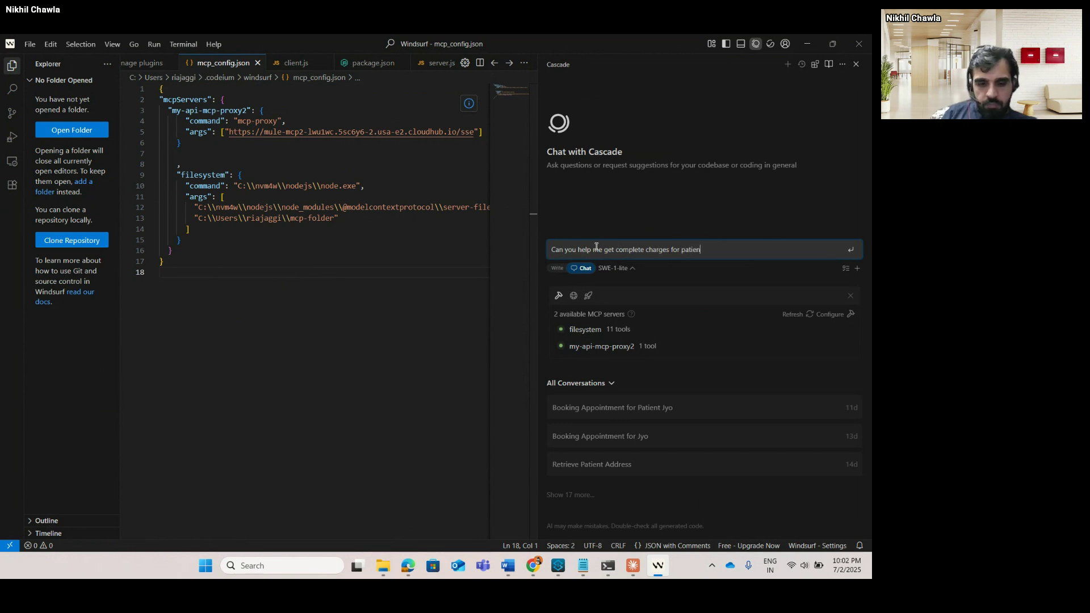
key(Return)
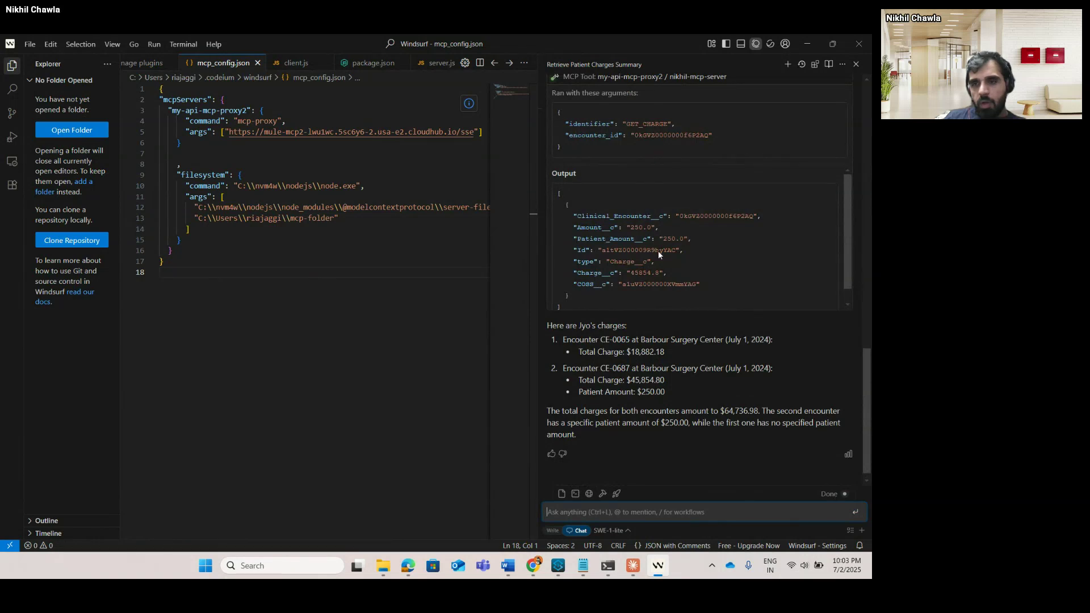
Ask Cascade 'can you please send email to Jyo' to email the charges.
click(628, 514)
text(can yo)
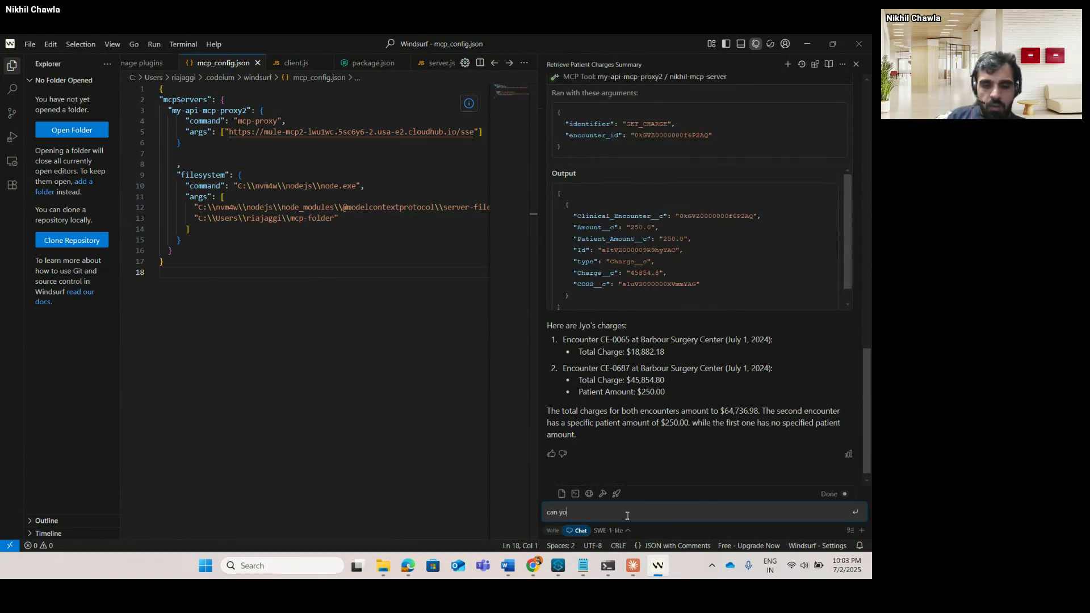
text(u please se)
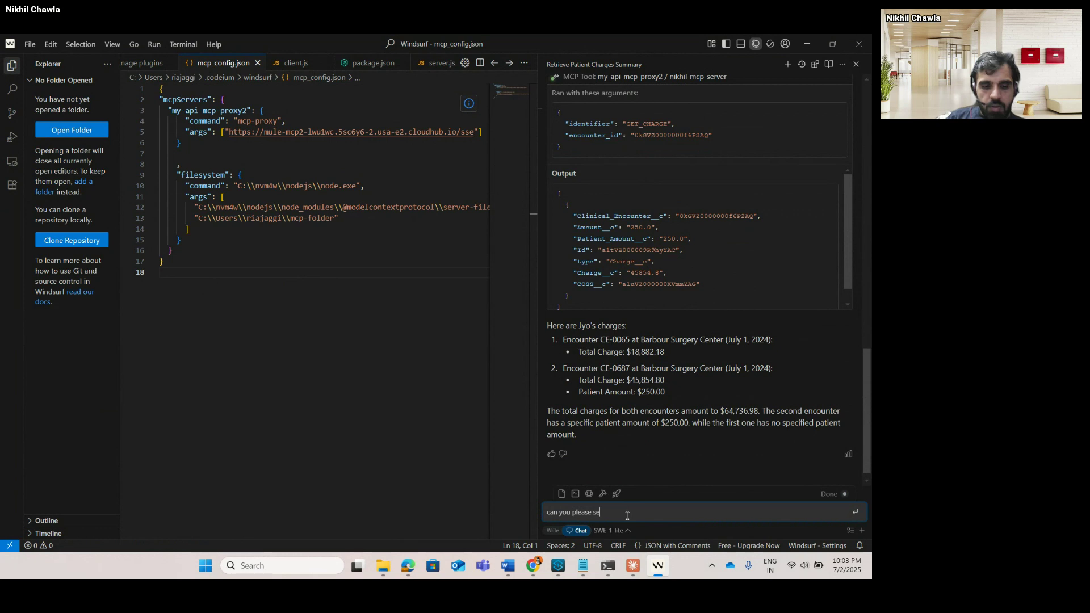
text(nd email to )
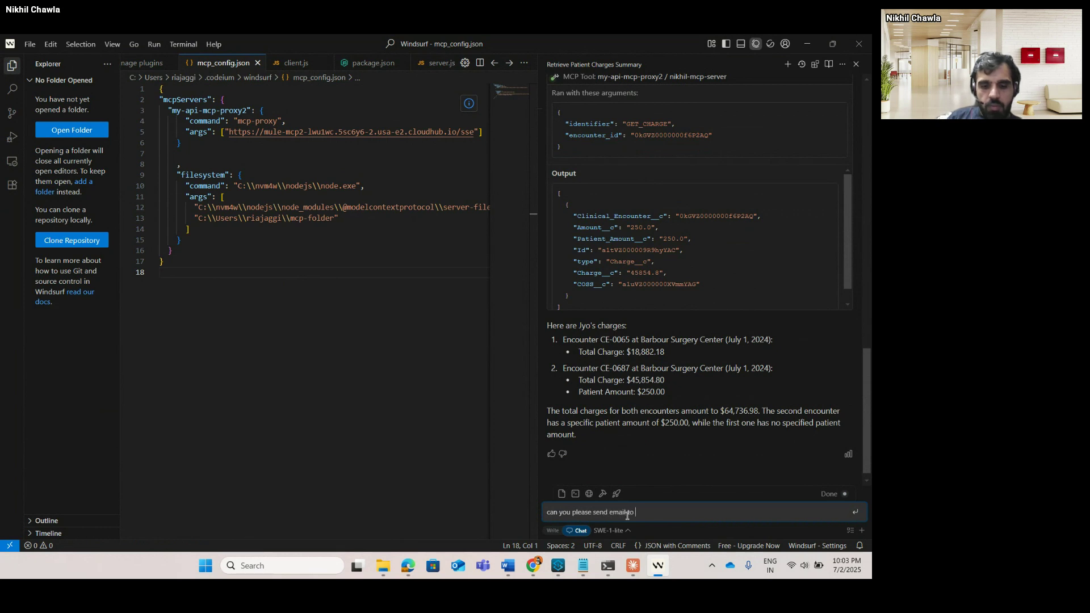
text(Jyo)
key(Return)
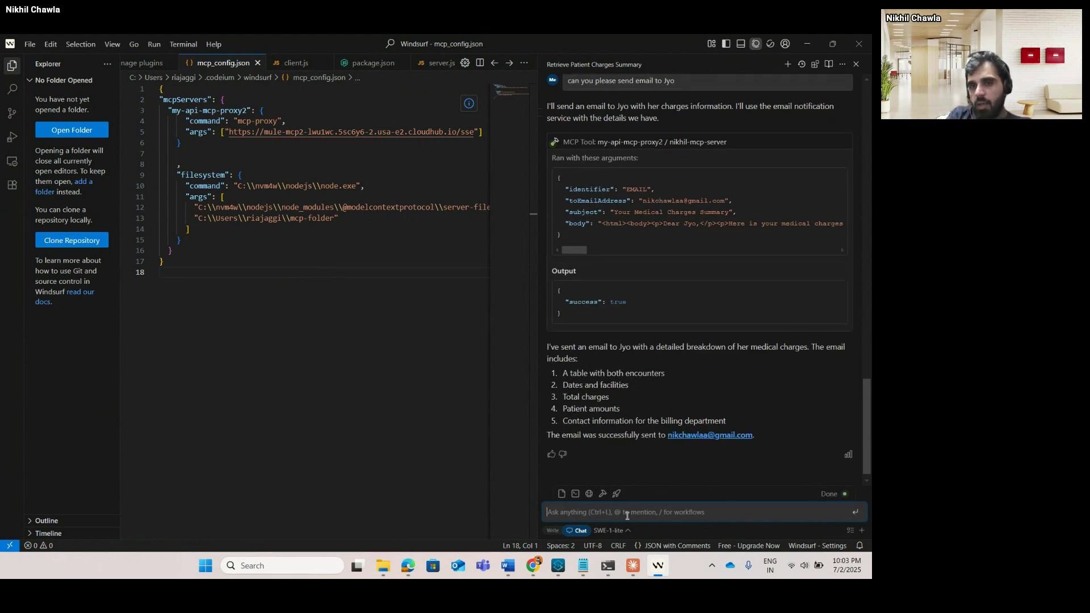
Open the 'Your Medical Charges Summary' email from the Gmail inbox.
key(alt+Tab)
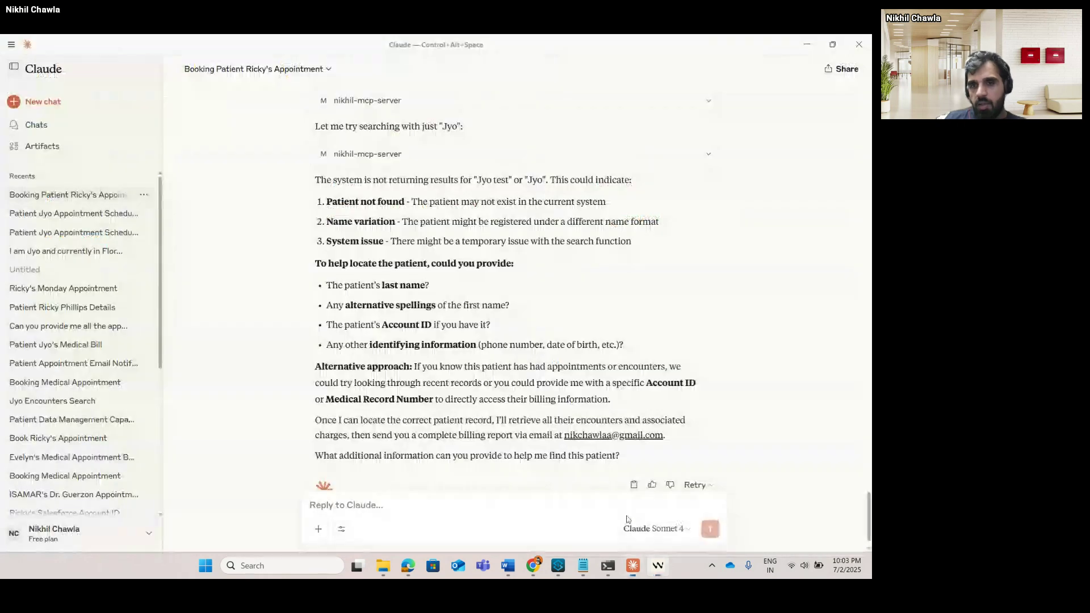
key(alt+Tab)
key(alt+Tab)
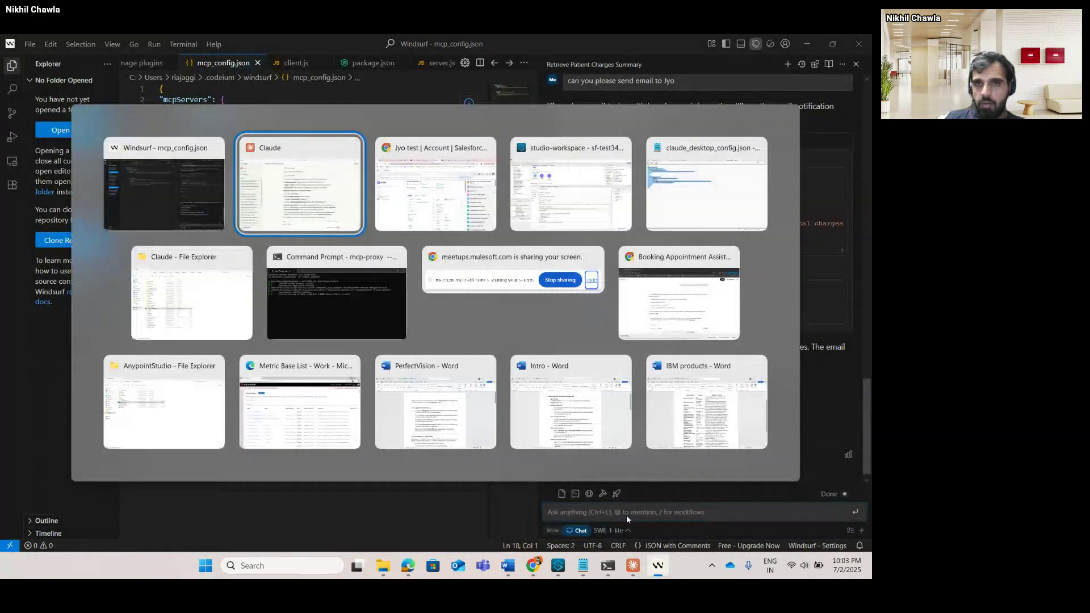
key(alt+Tab)
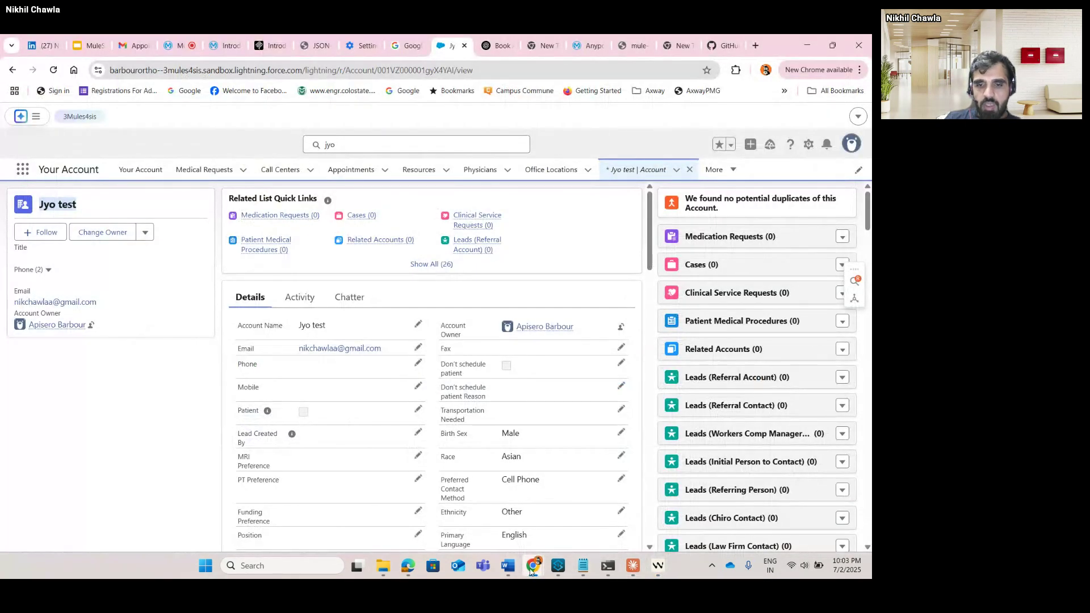
click(429, 508)
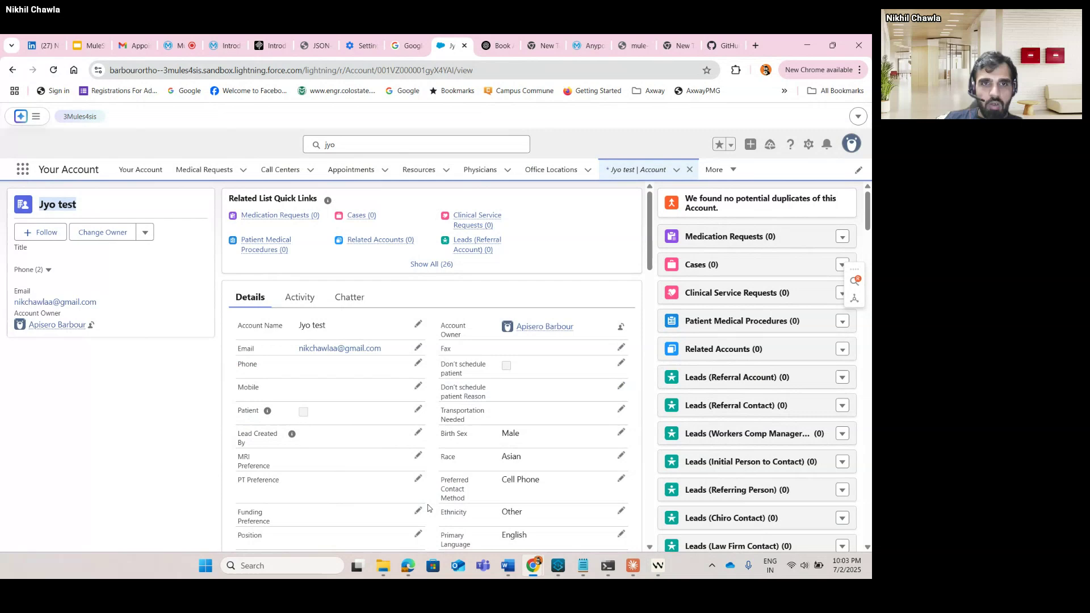
click(124, 41)
click(96, 194)
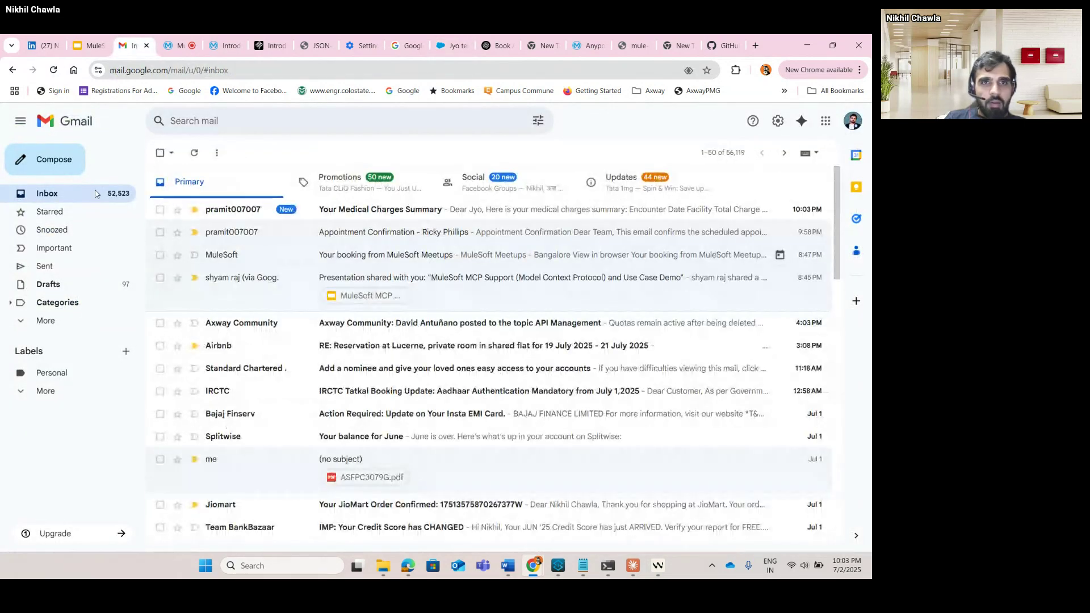
click(402, 216)
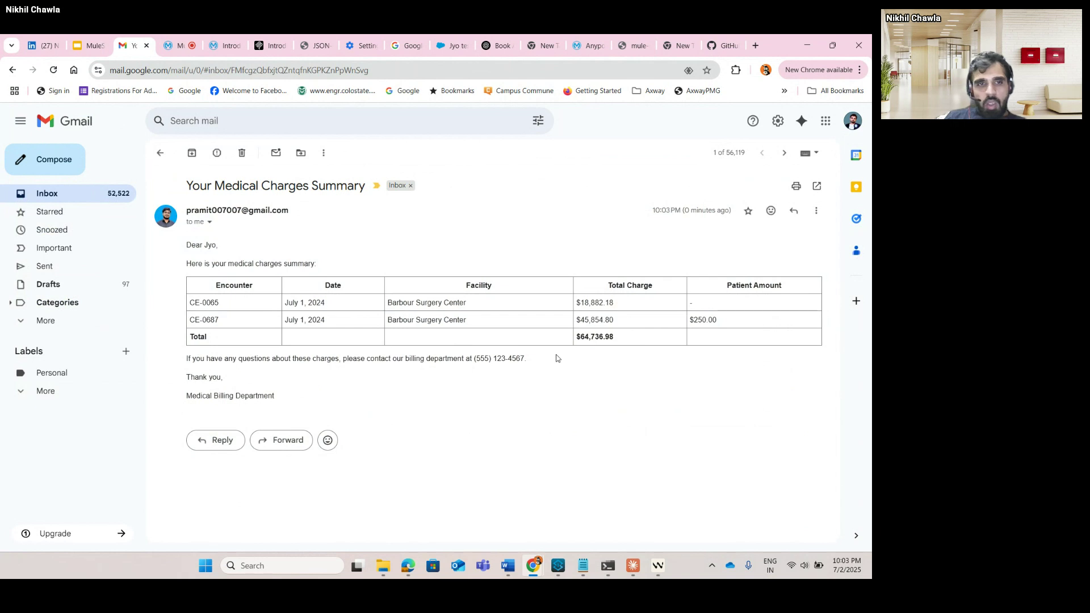
Check the Windsurf chat, then minimize Windsurf to return to the email.
key(alt+Tab)
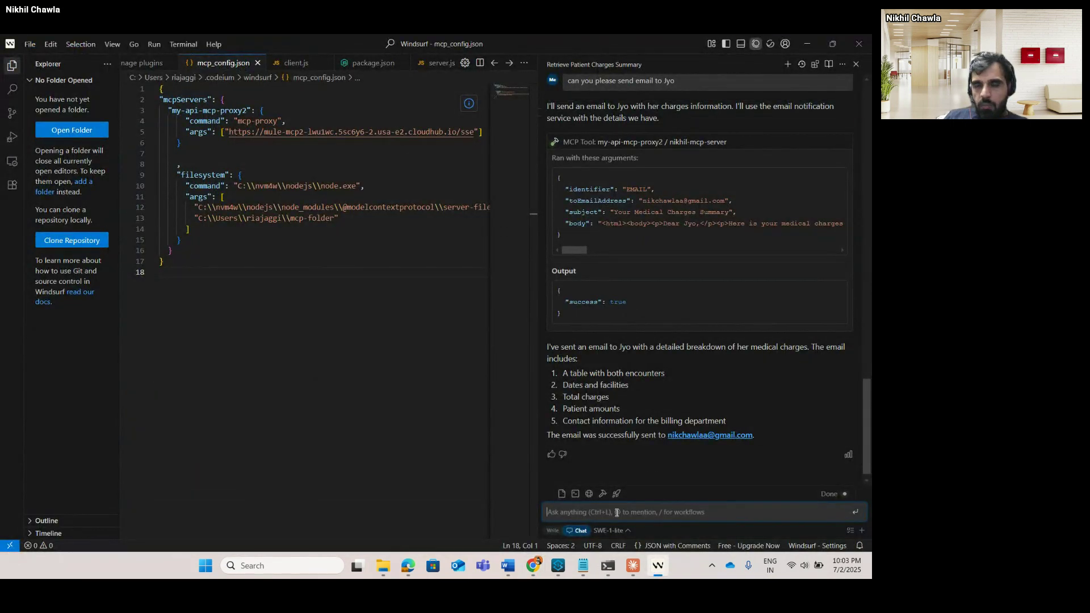
click(617, 513)
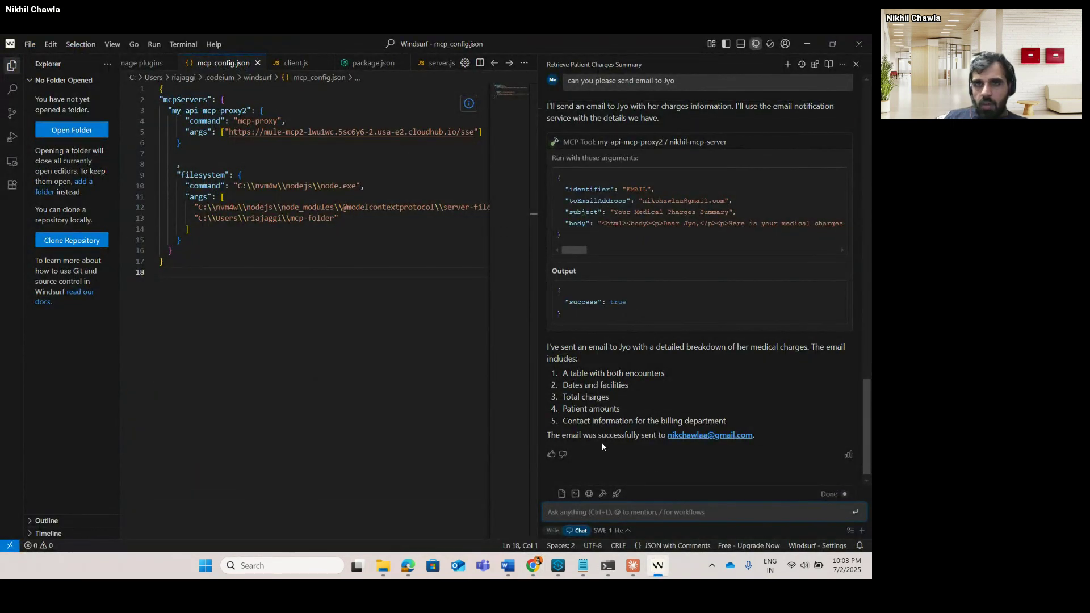
click(806, 45)
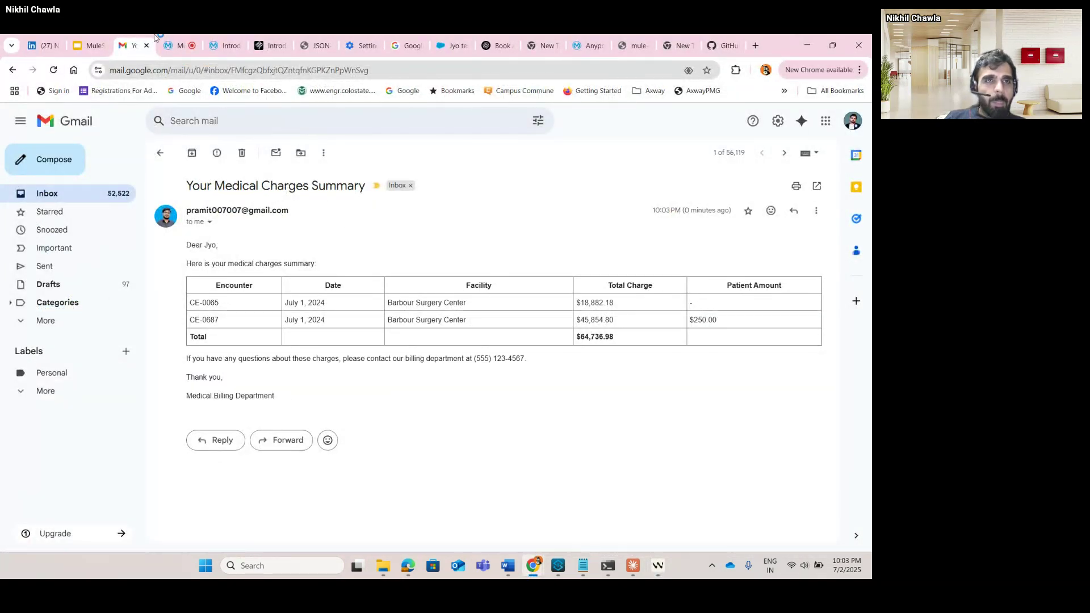
Switch to the MuleSoft Meetups session and scroll its chat back to earlier MCP questions.
click(180, 44)
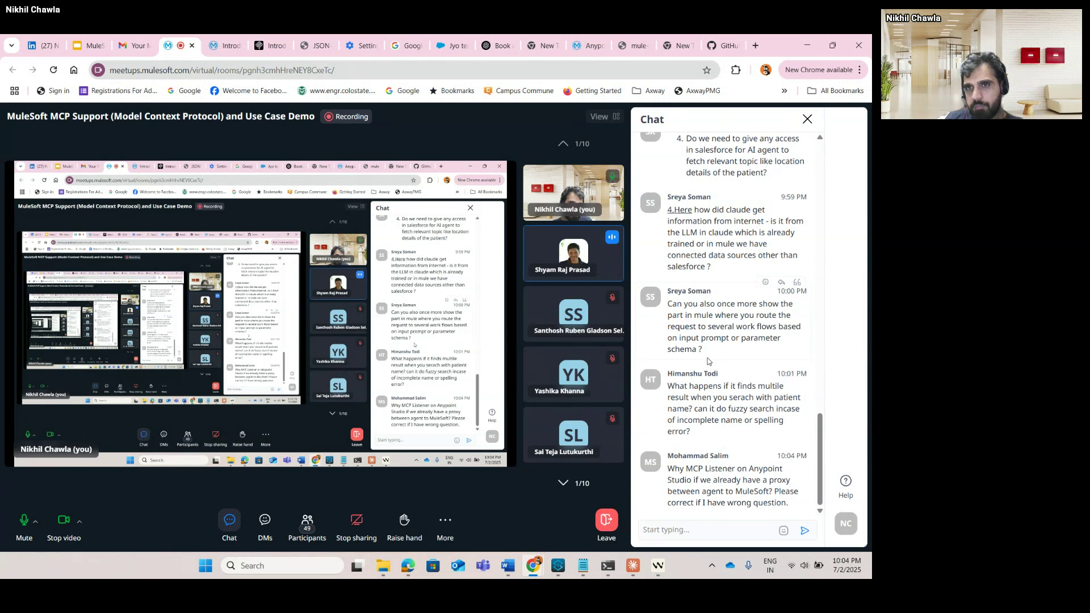
scroll(707, 361, up, 7)
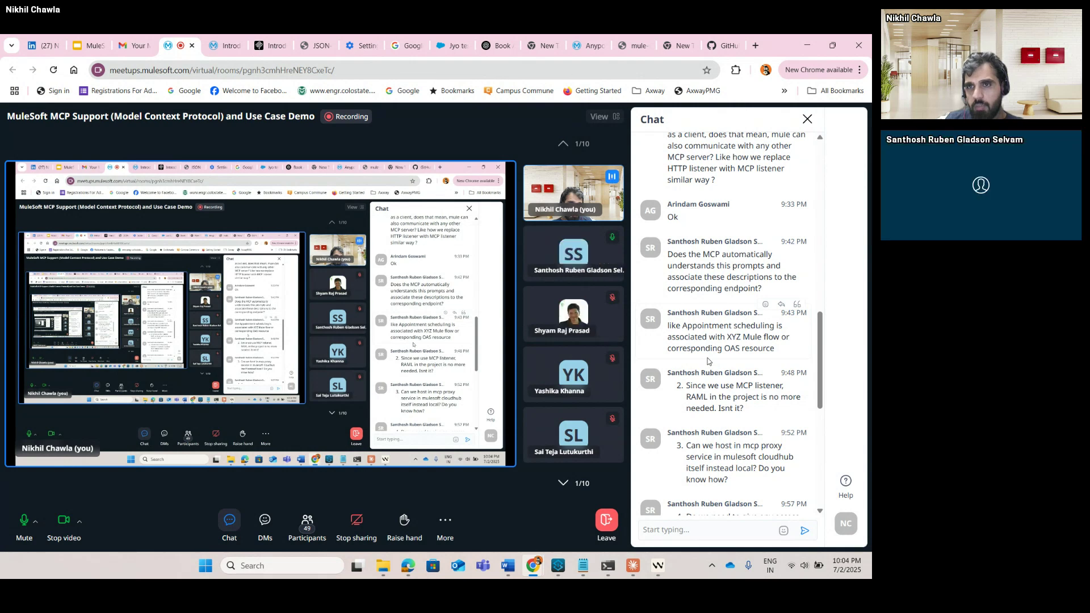
scroll(708, 361, up, 3)
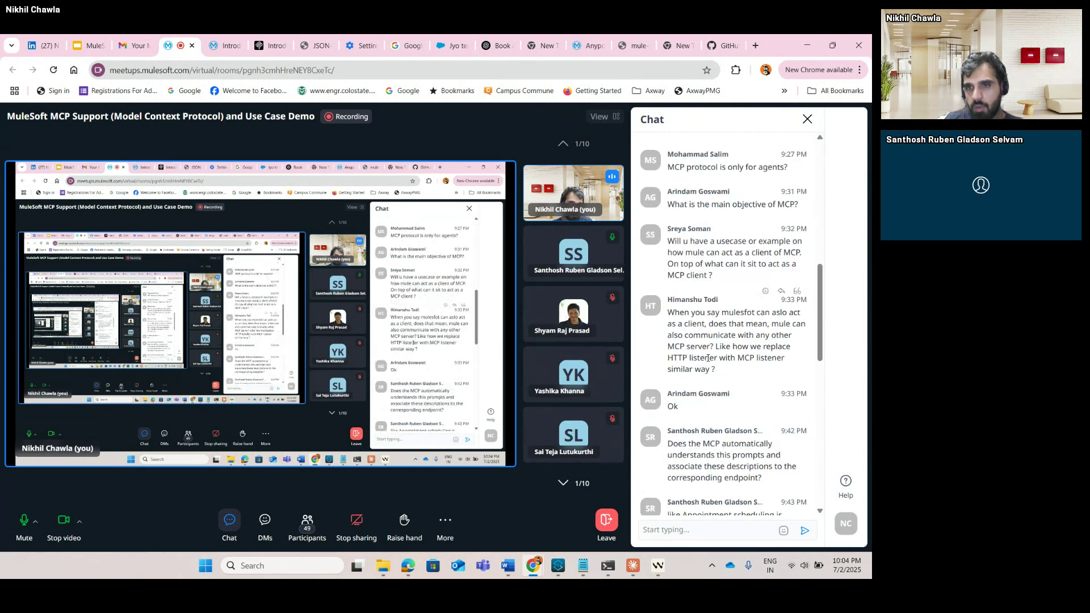
scroll(819, 355, down, 2)
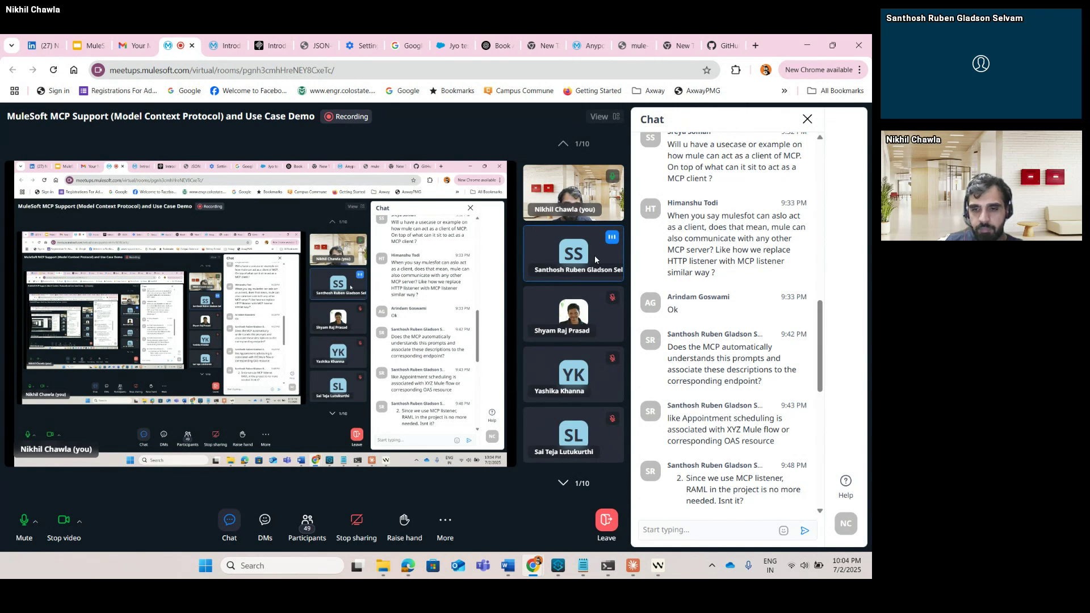
mouse_move(634, 573)
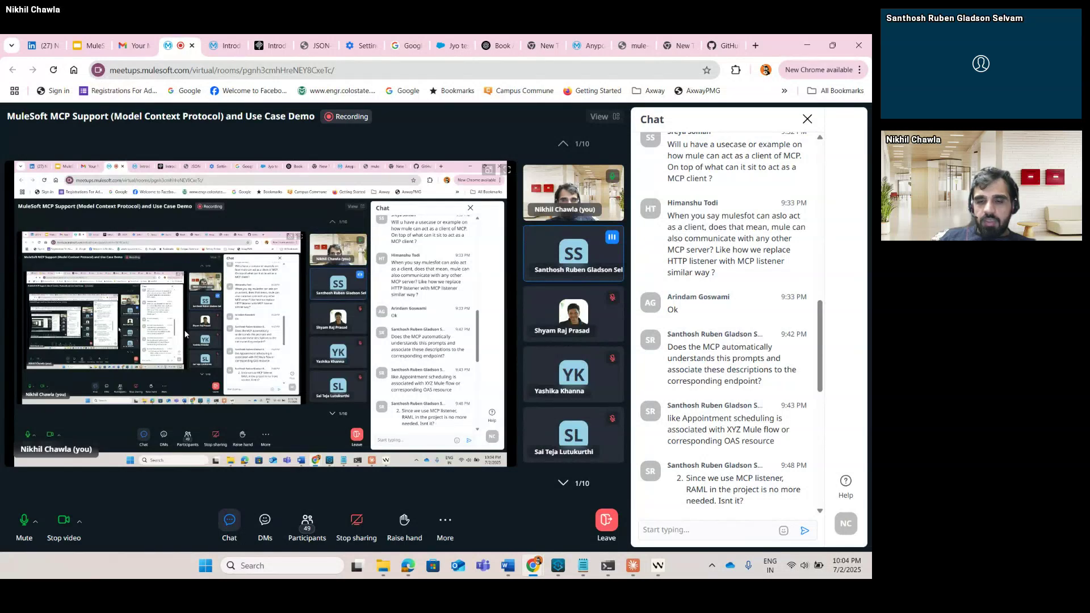
Open the 'Analyze incoming requests' prompt in Notepad and highlight its Data Retrieval GET_PATIENT section.
click(583, 565)
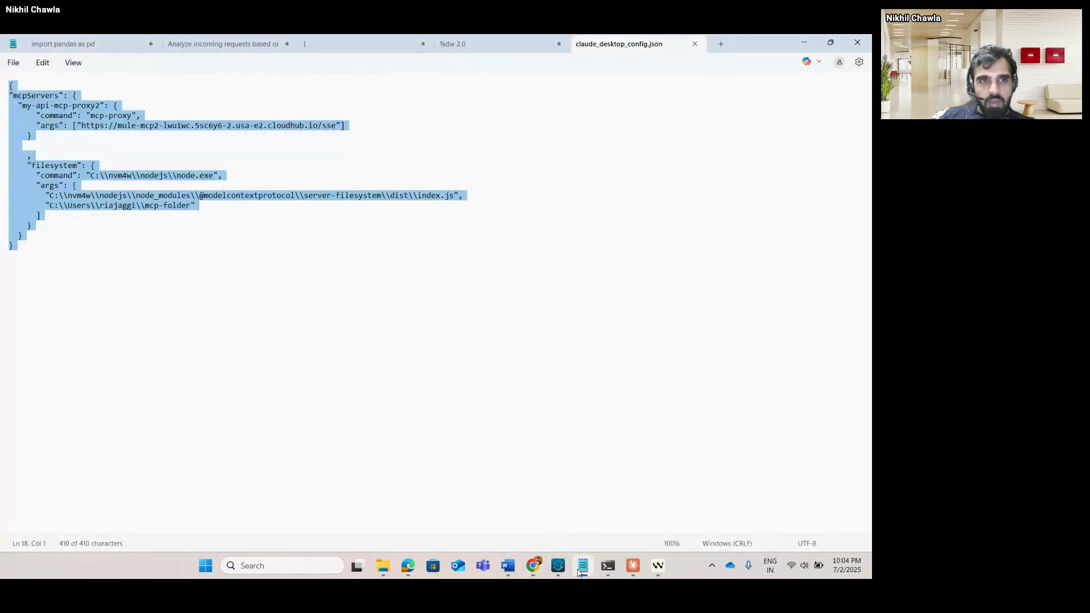
click(226, 44)
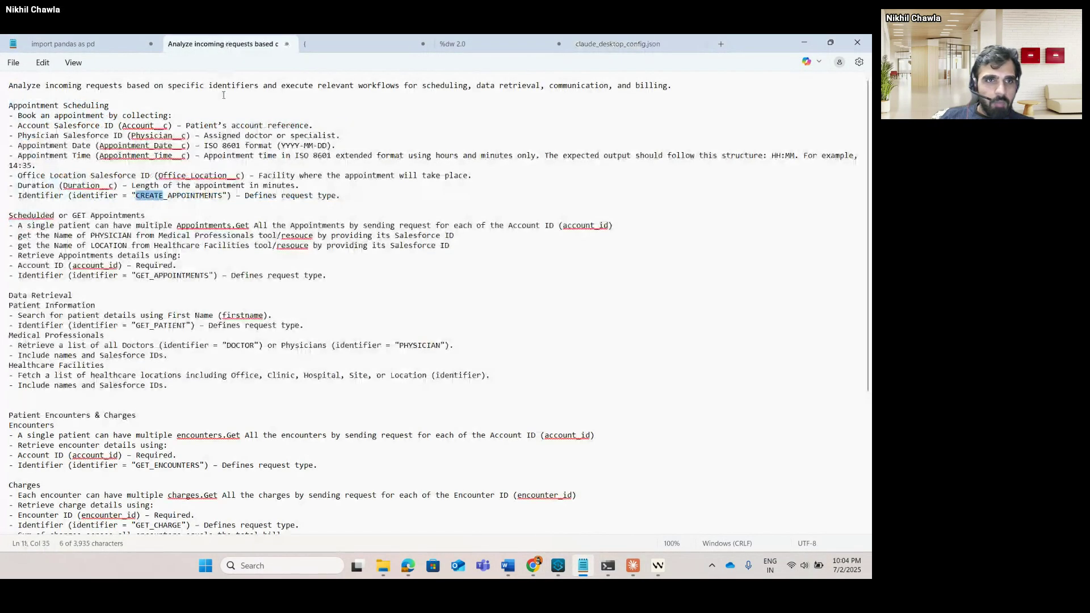
click(207, 266)
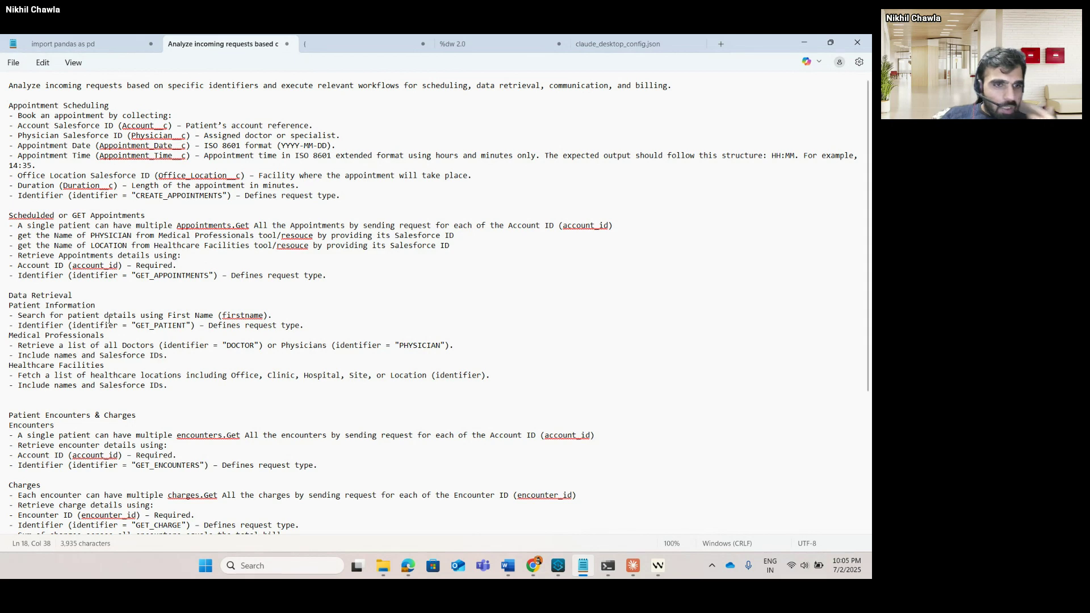
scroll(207, 268, down, 4)
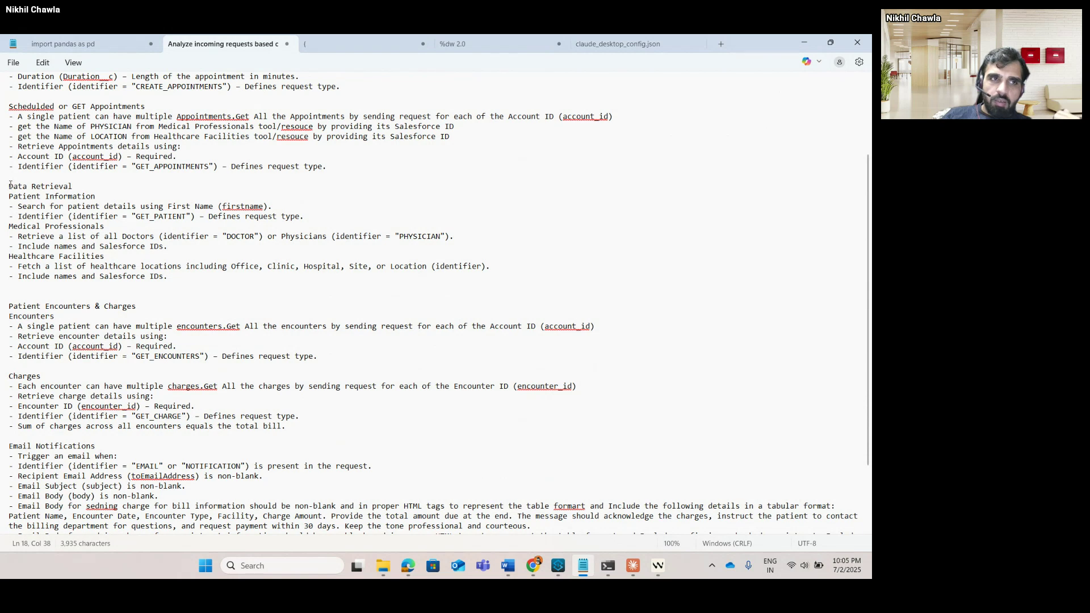
drag(10, 185, 77, 191)
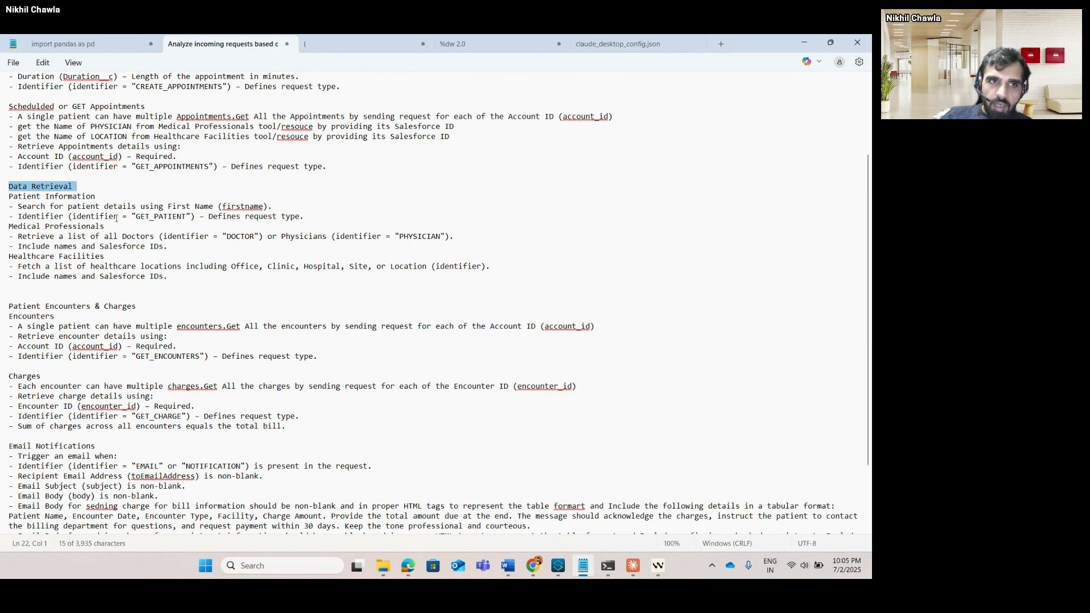
click(172, 216)
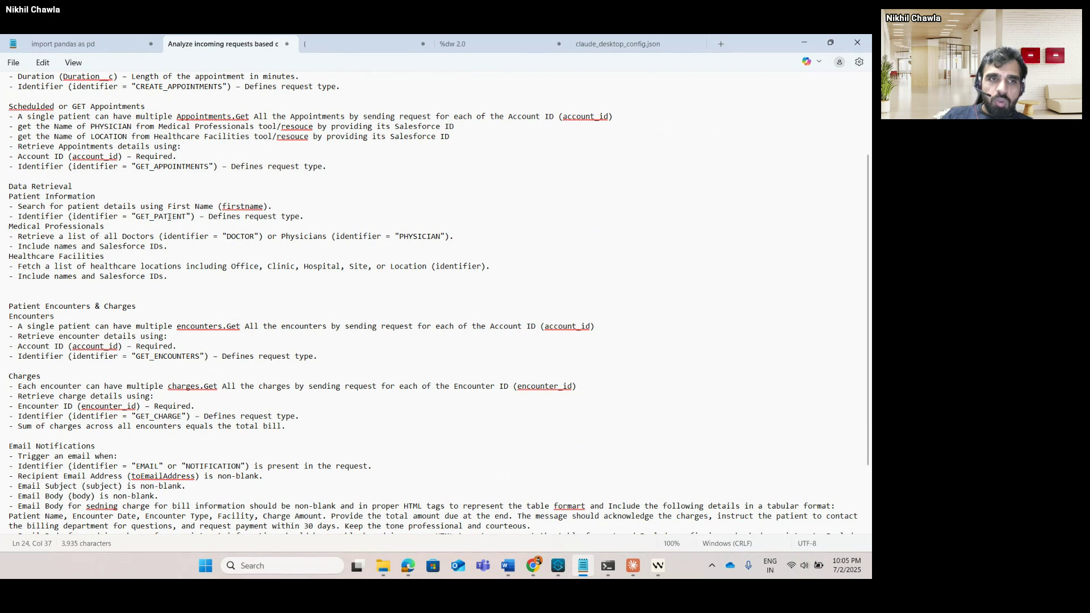
Cycle through the open windows, glancing at the Windsurf editor and Claude.
key(alt+Tab)
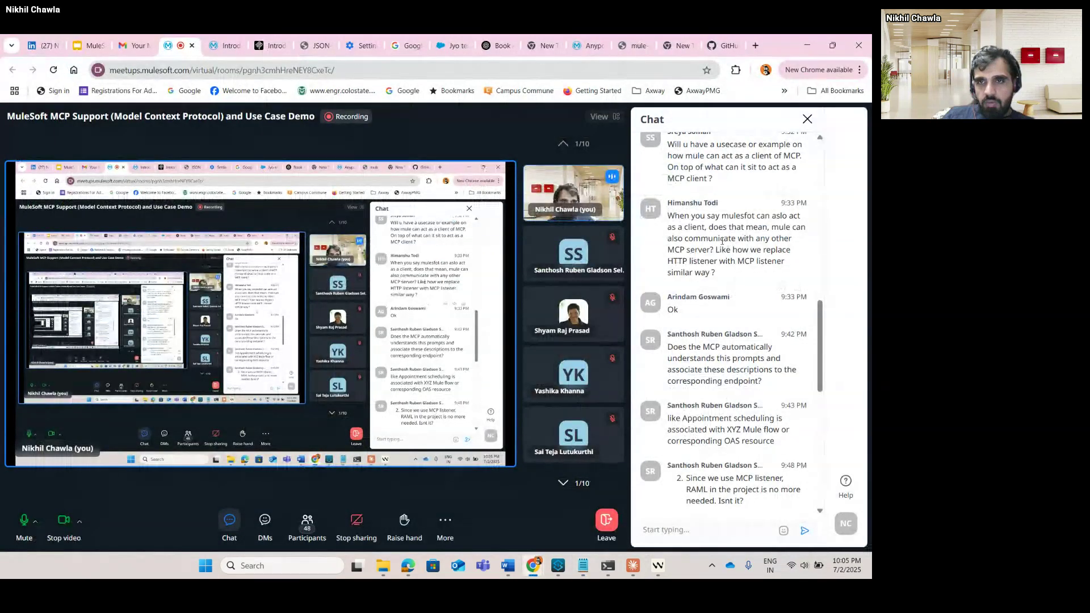
key(alt+Tab)
key(Tab)
key(Tab)
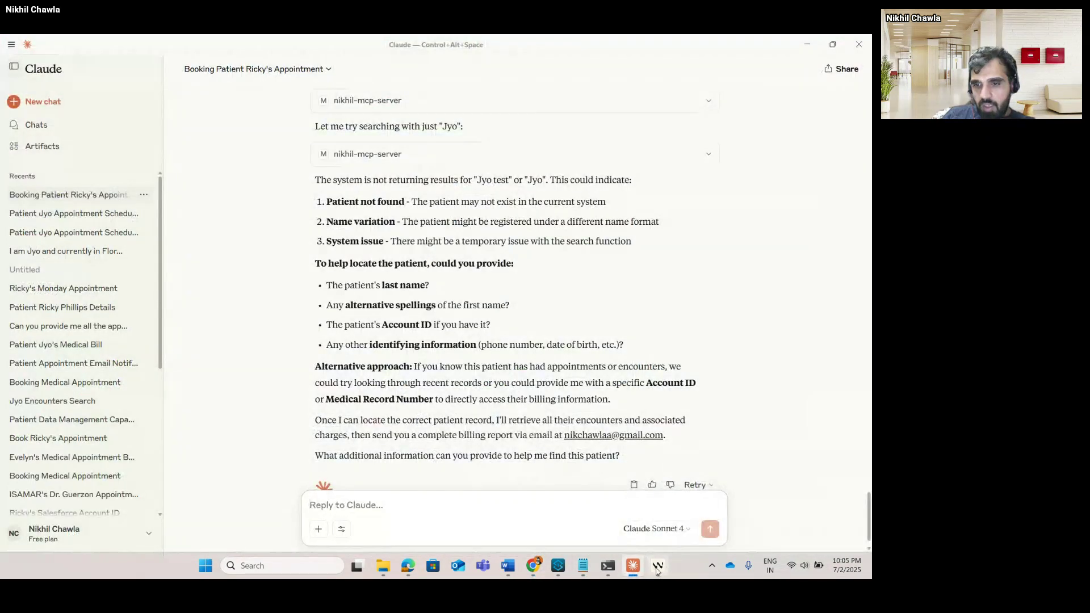
click(657, 566)
scroll(620, 221, up, 15)
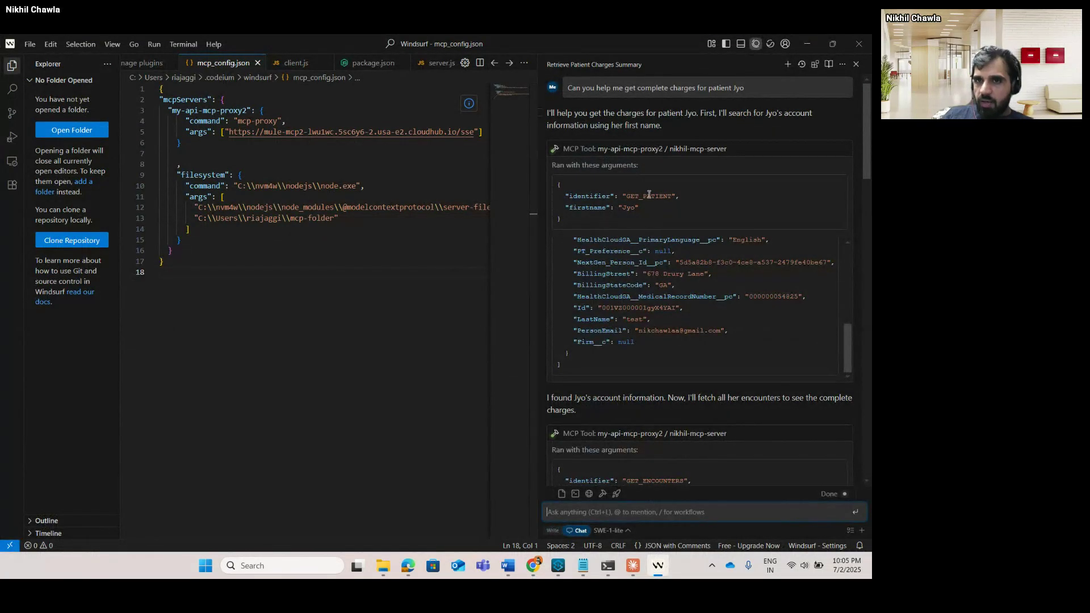
key(alt+Tab)
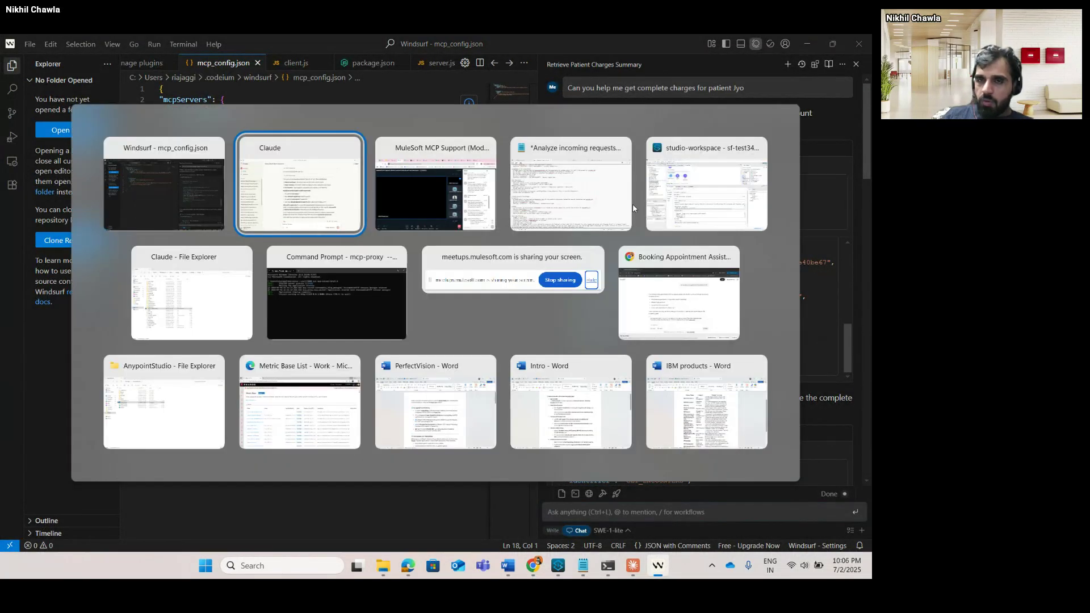
key(alt+Tab)
key(alt+Tab)
Compare the prompt's GET_PATIENT identifier with the identifier enum in the JSON schema document.
click(629, 208)
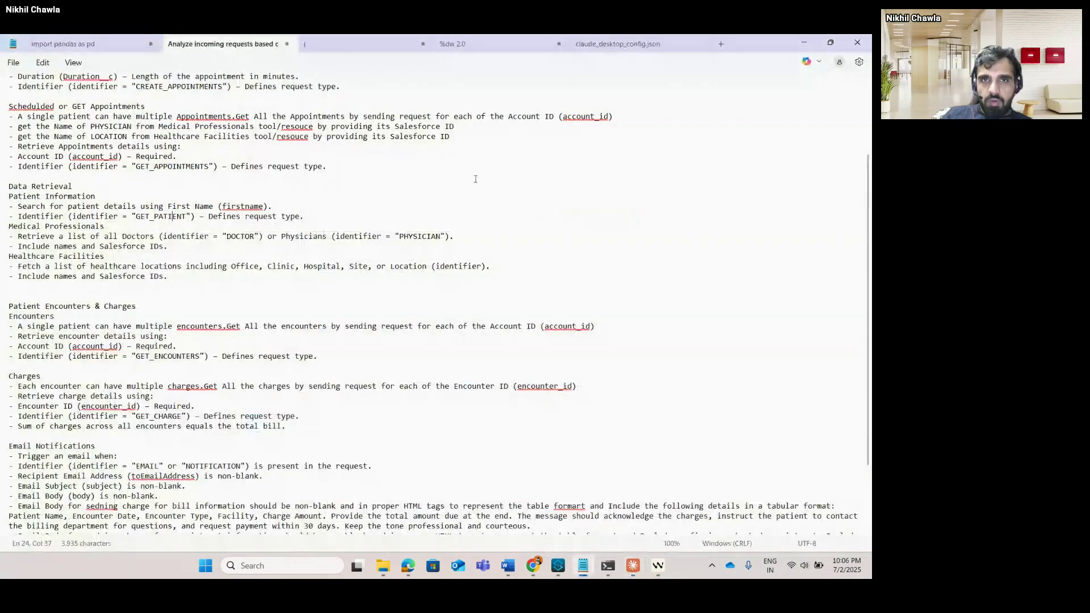
click(336, 48)
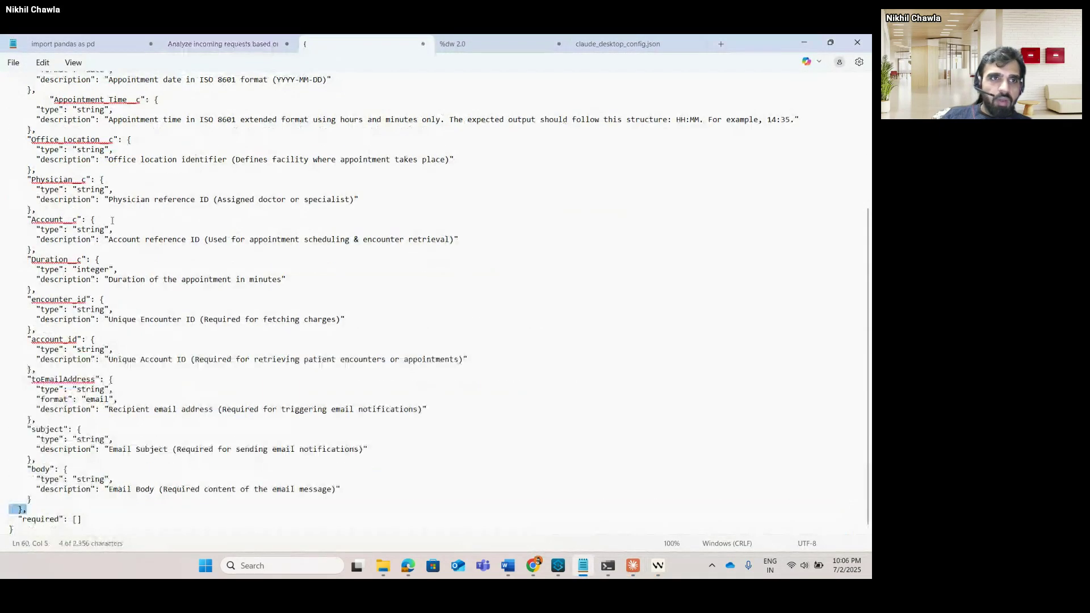
scroll(46, 196, up, 10)
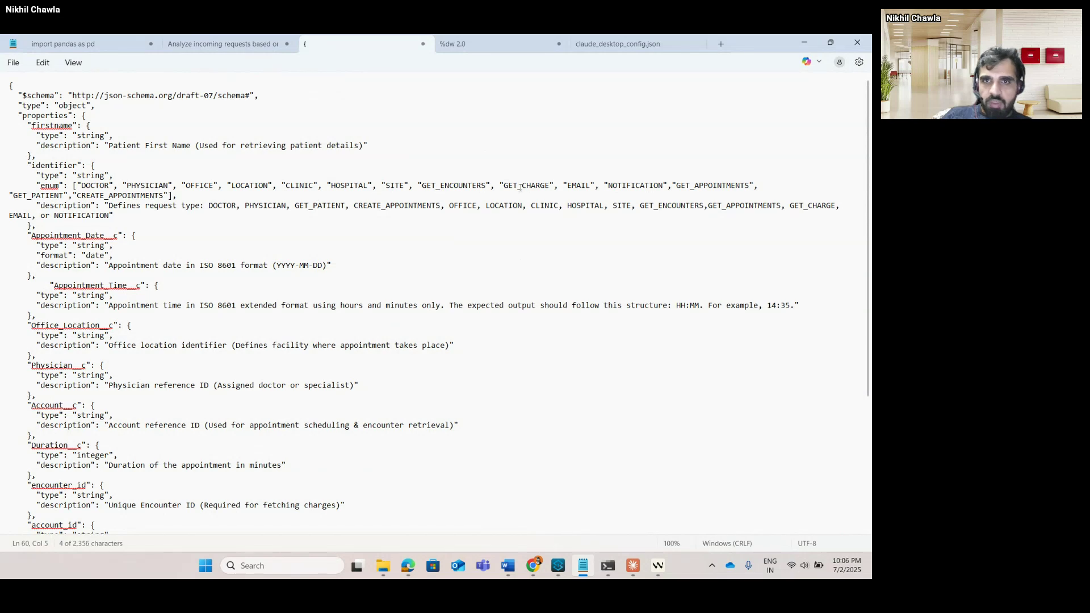
drag(237, 223, 56, 186)
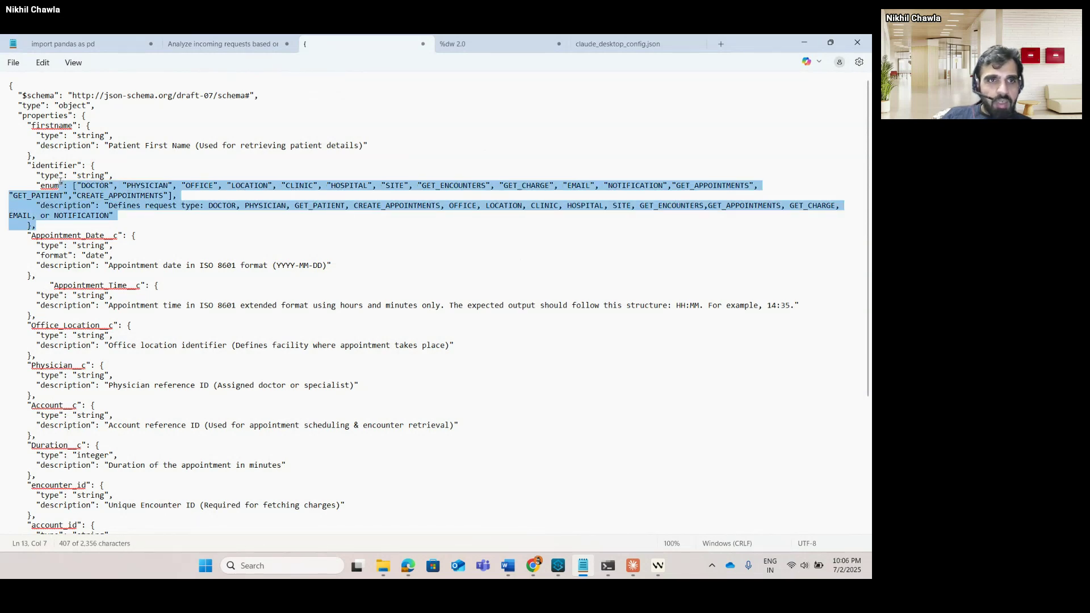
click(200, 48)
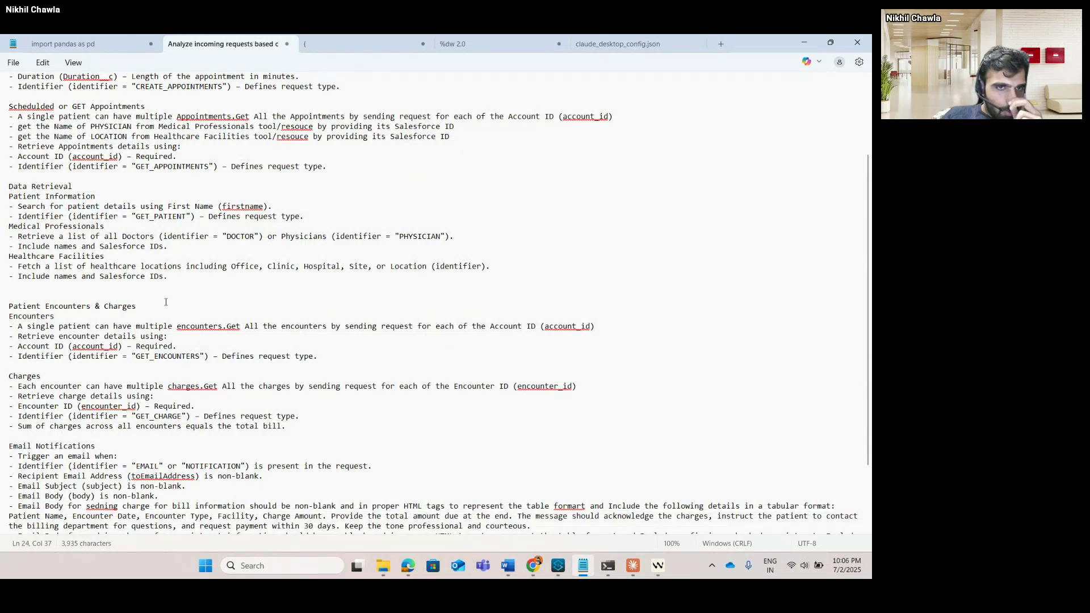
double_click(159, 216)
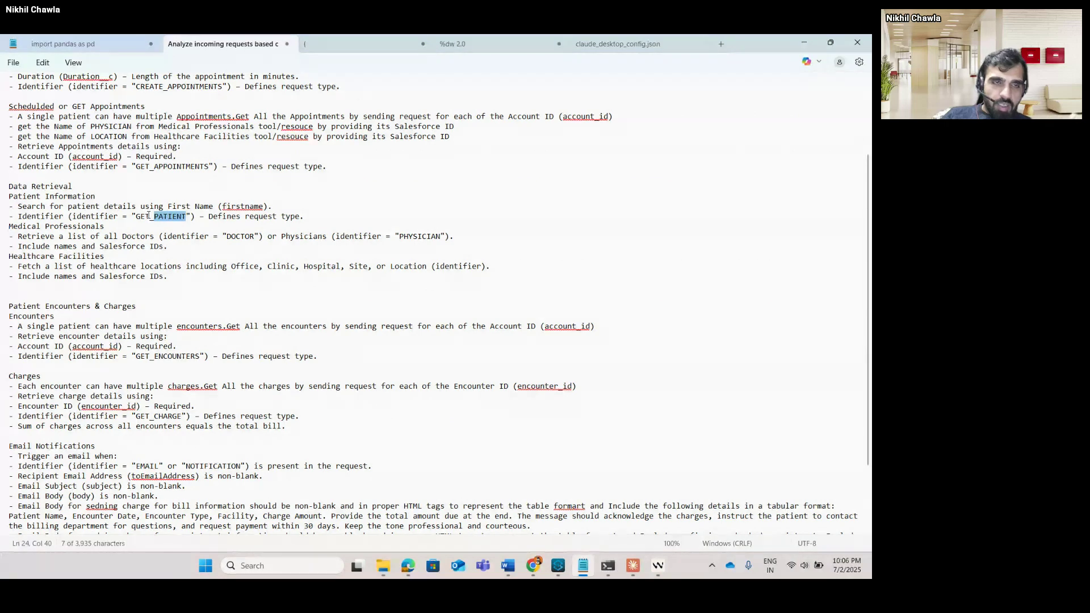
click(348, 42)
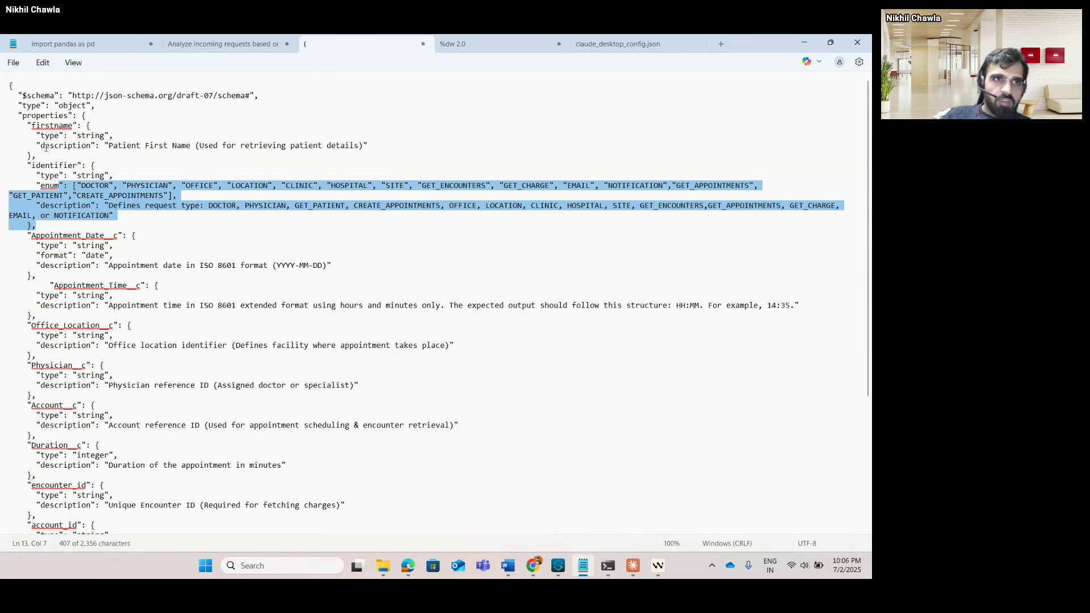
click(211, 44)
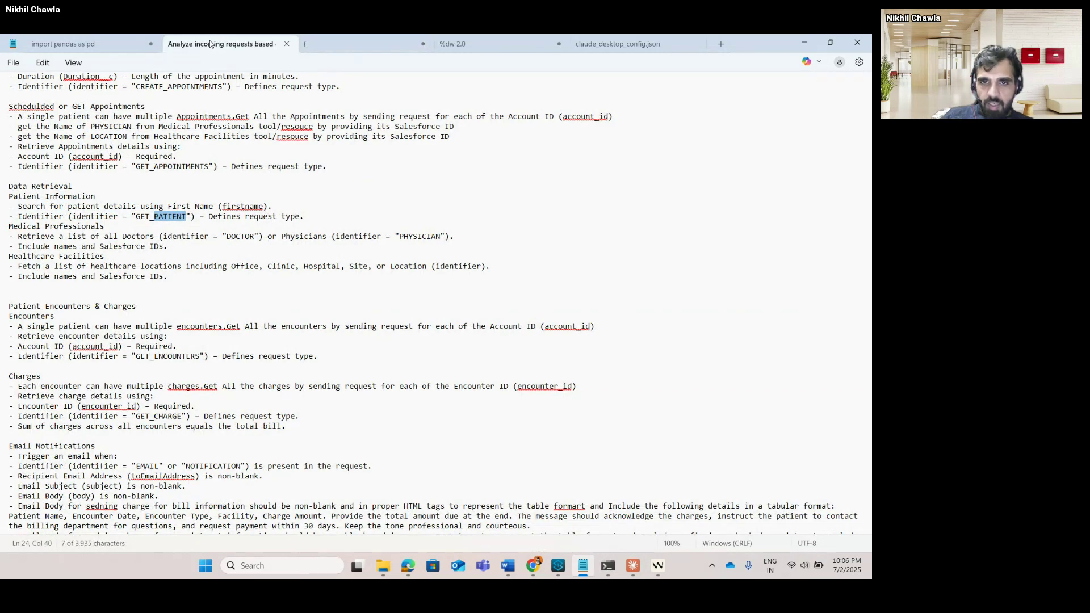
Bring Anypoint Studio forward and enlarge the main-flow diagram showing the Choice routing.
key(alt+Tab)
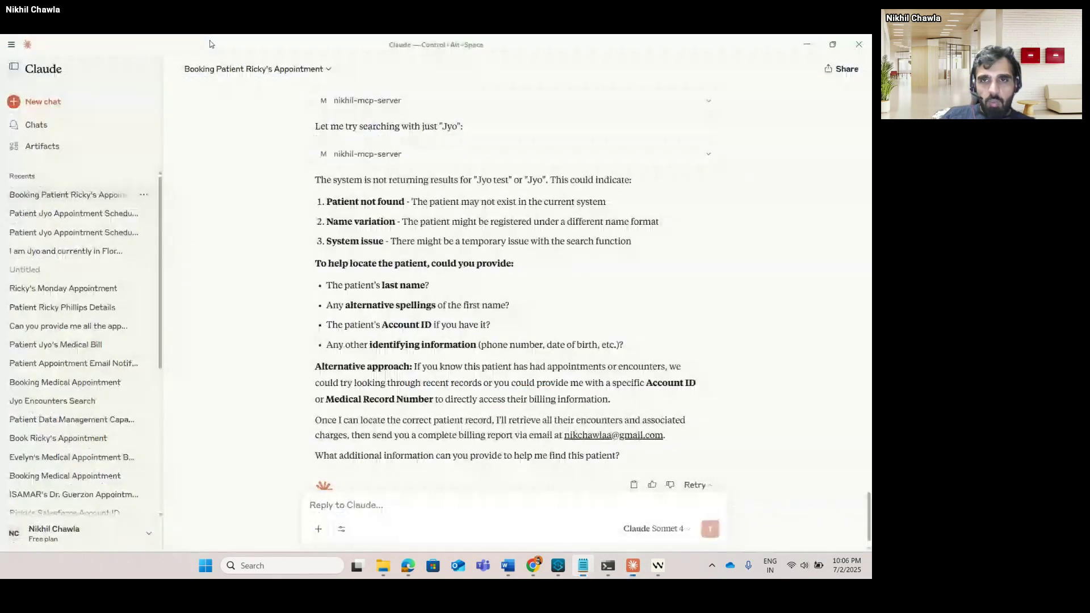
click(568, 567)
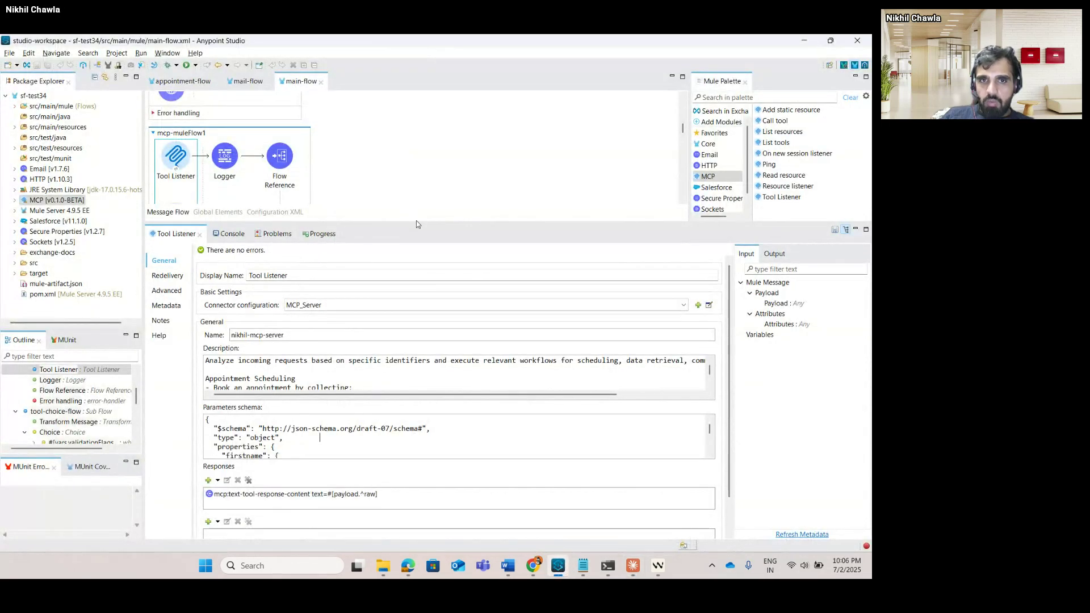
drag(417, 223, 416, 399)
scroll(275, 270, down, 5)
scroll(275, 270, down, 3)
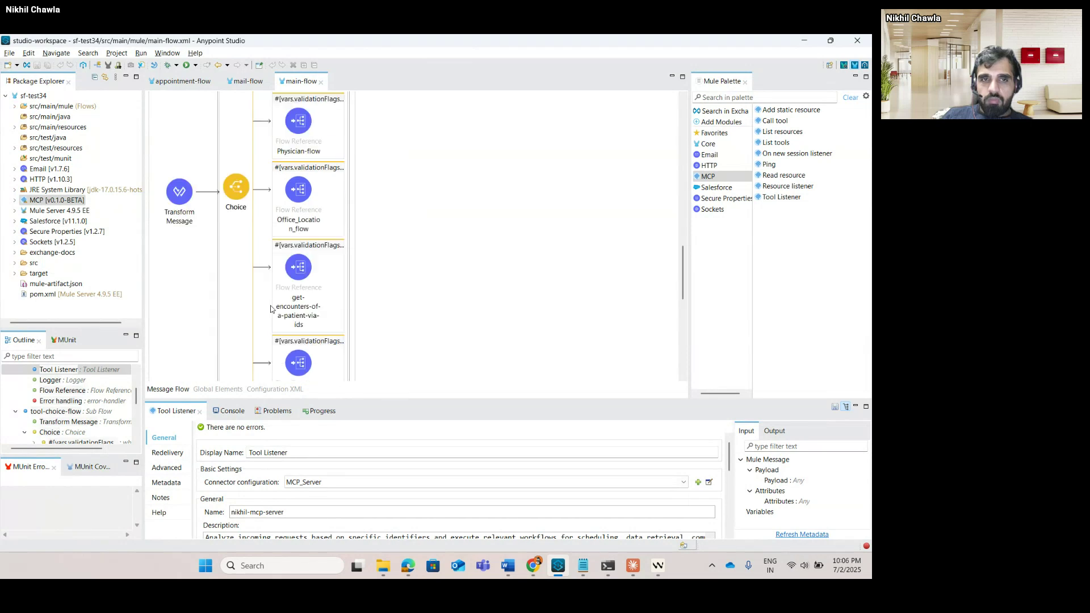
scroll(275, 269, up, 3)
Switch back through the open windows to the Claude appointment-booking chat.
key(alt+Tab)
key(alt+Tab)
key(alt+Tab)
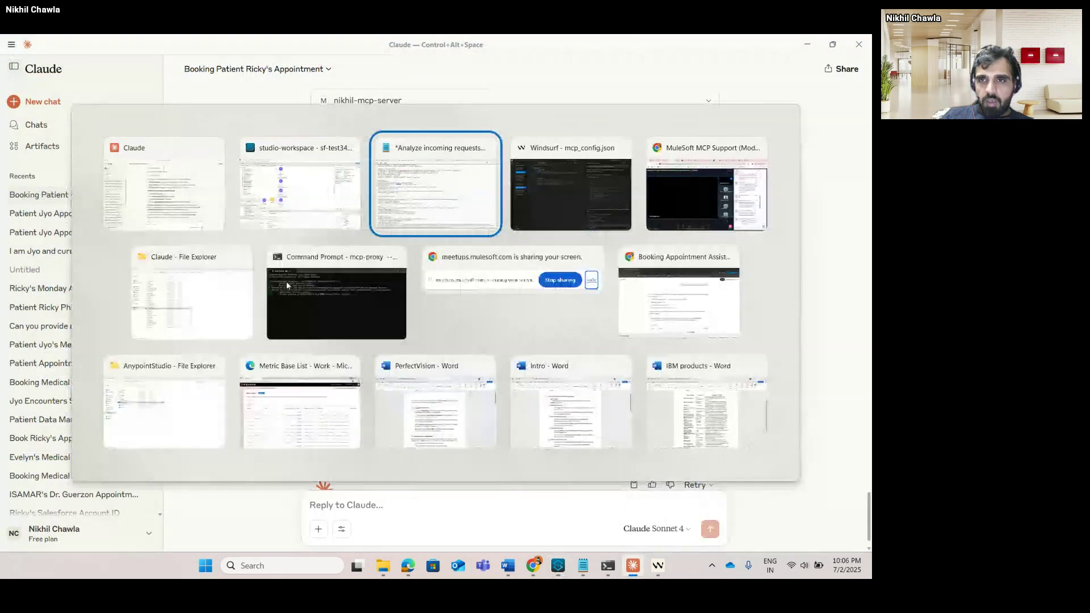
key(alt+Tab)
key(alt+Tab)
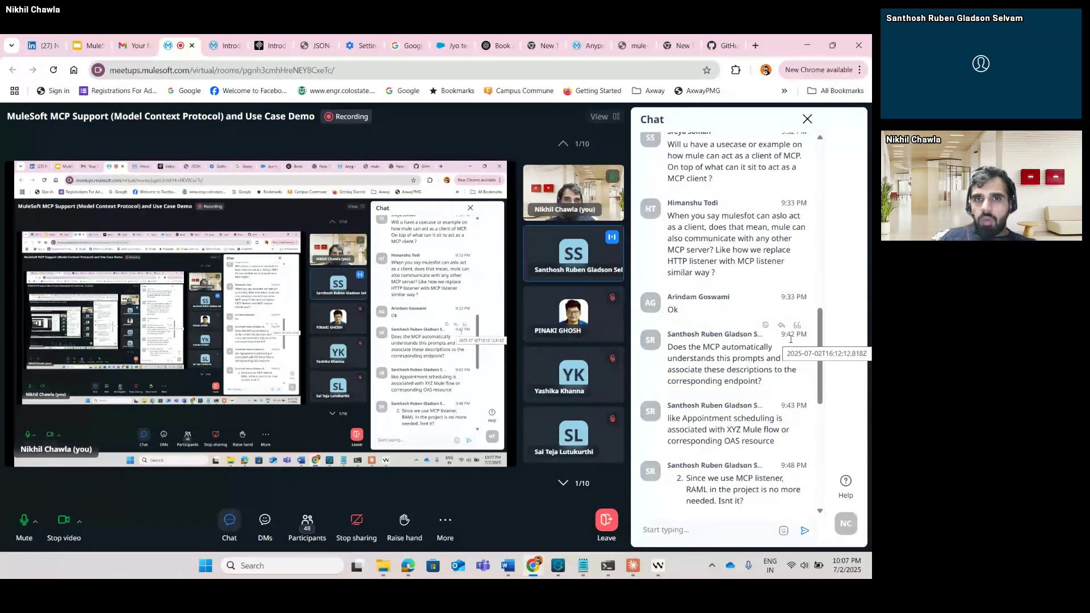
key(alt+Tab)
key(alt+Tab)
key(alt+Tab)
key(alt+Tab)
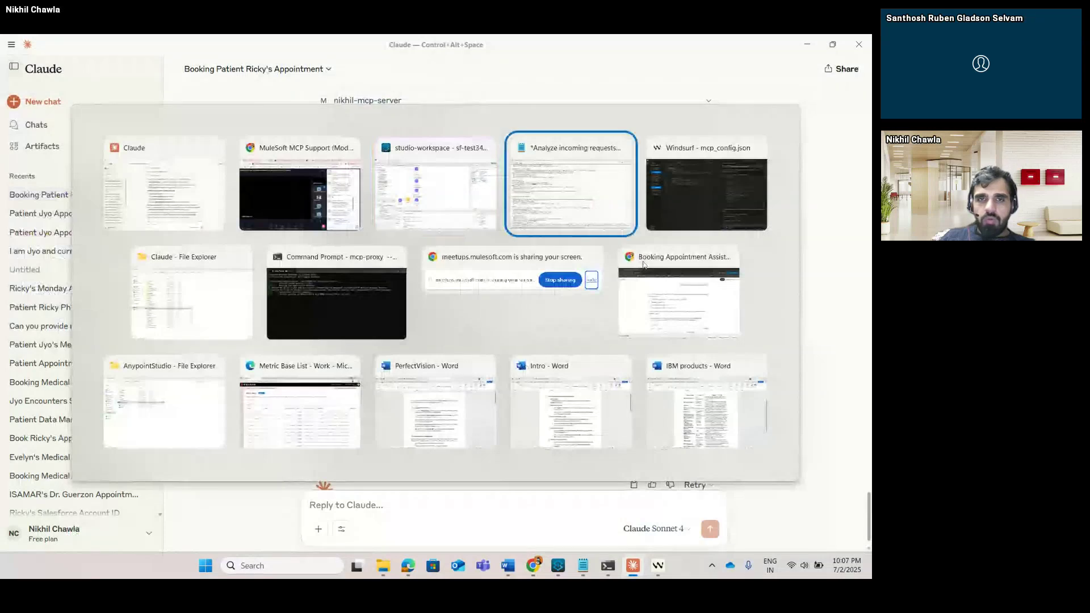
click(452, 196)
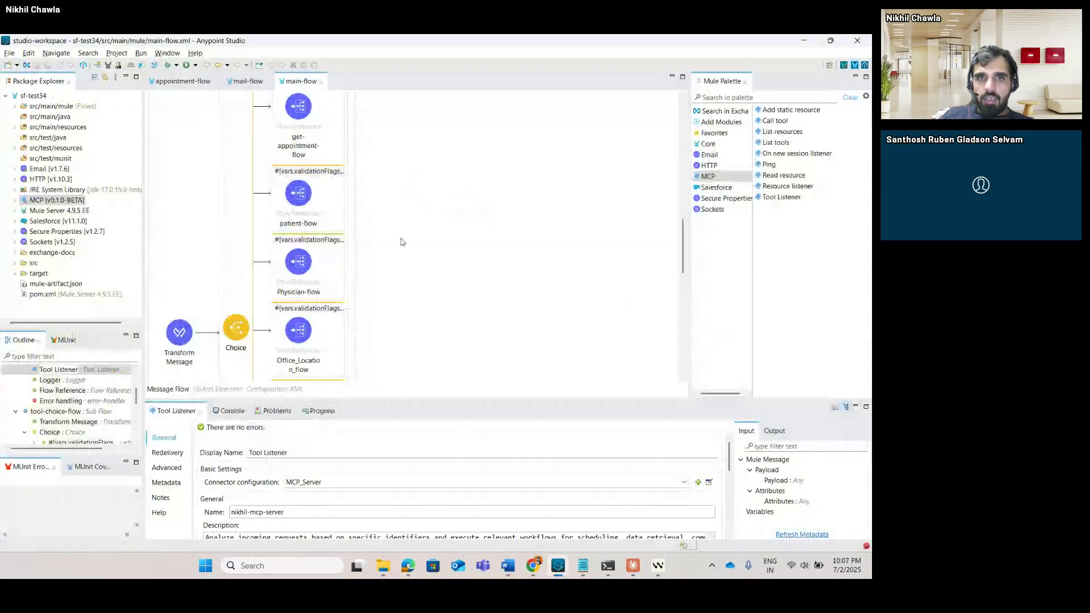
scroll(341, 302, up, 10)
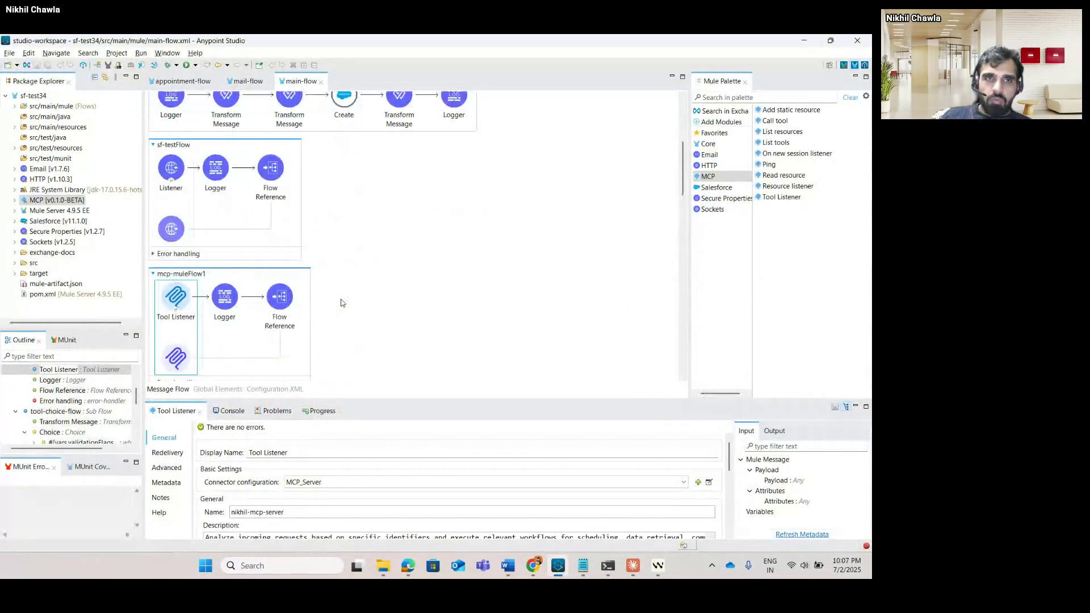
scroll(340, 302, up, 8)
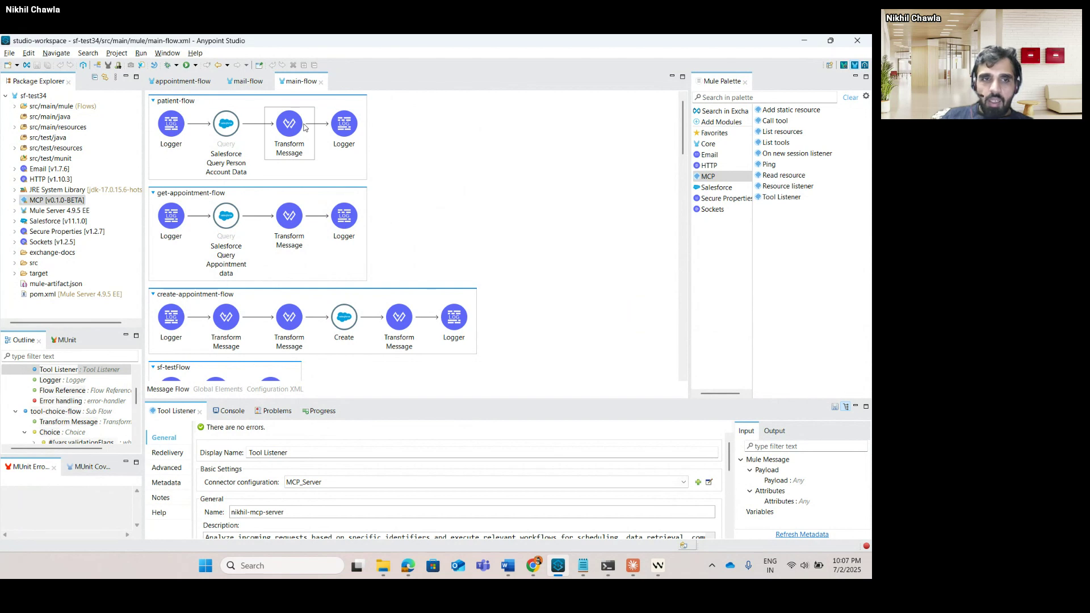
scroll(304, 127, down, 10)
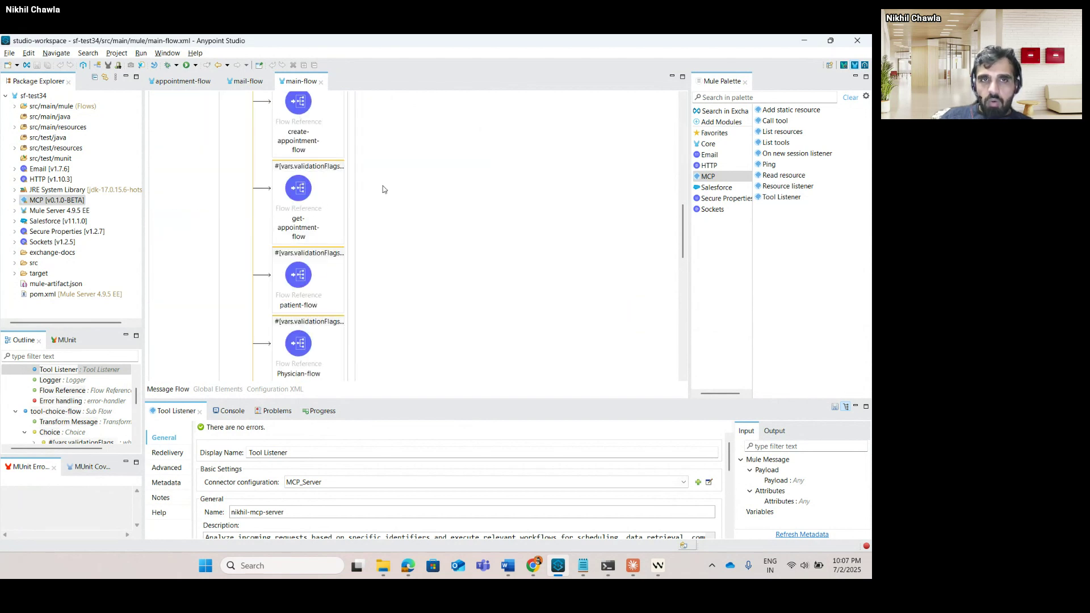
scroll(386, 191, up, 10)
scroll(304, 153, down, 2)
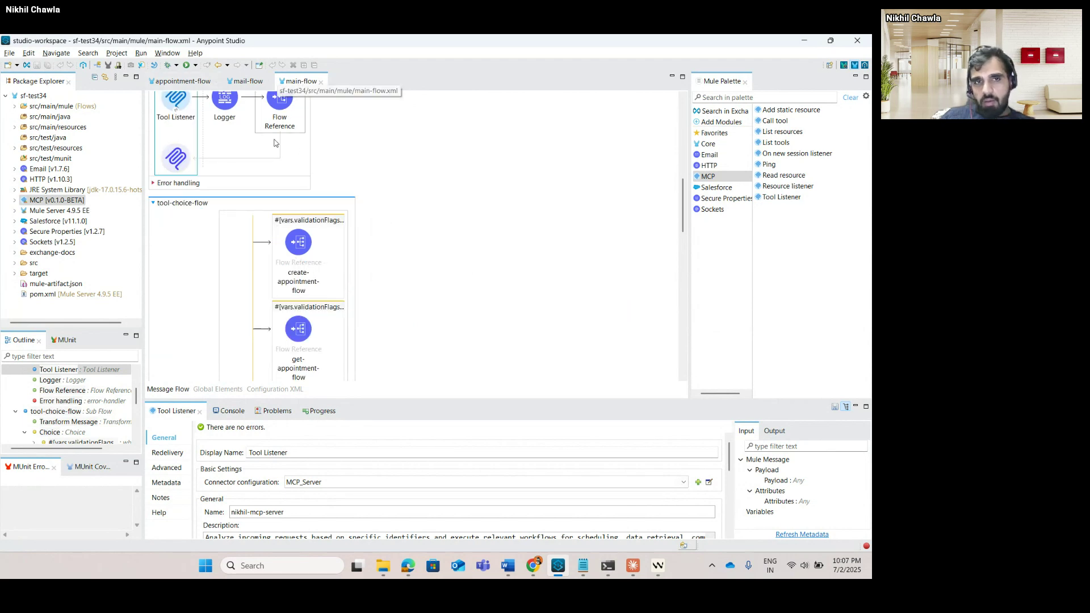
Switch from Anypoint Studio's flow diagram to the Chrome meetup session with its Q&A chat.
key(alt+Tab)
key(alt+Tab)
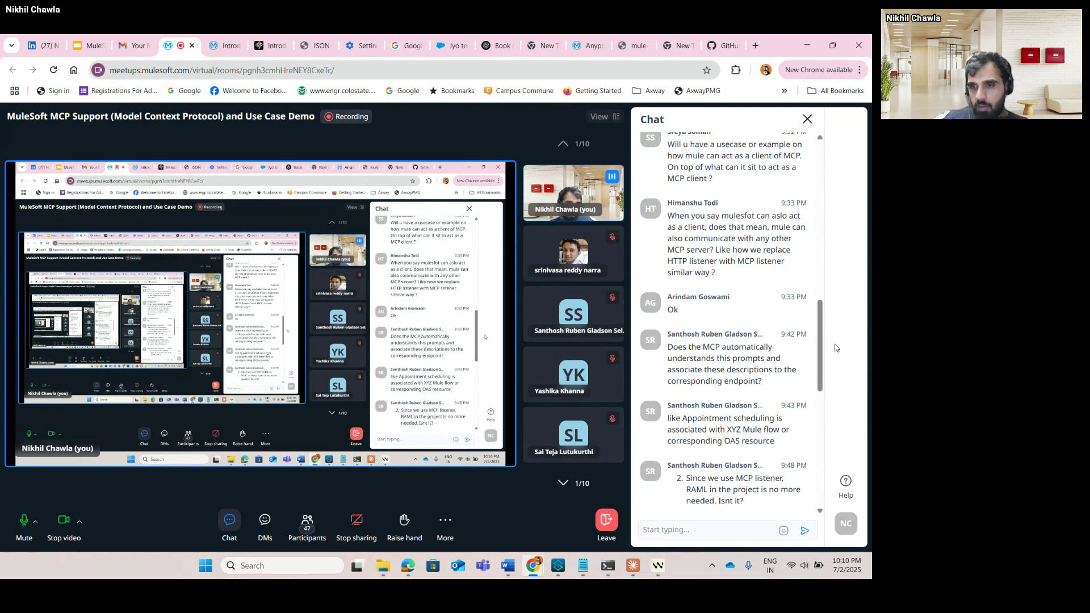
scroll(704, 341, down, 12)
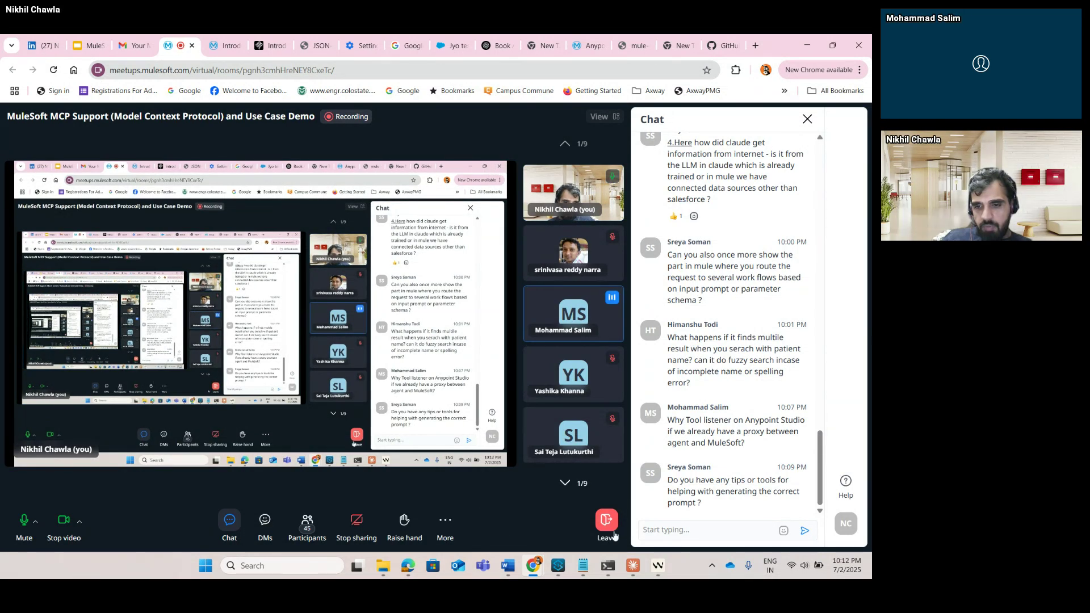
In Windsurf's mcp_config.json, highlight the mcp-folder path and the server-filesystem package name.
click(656, 566)
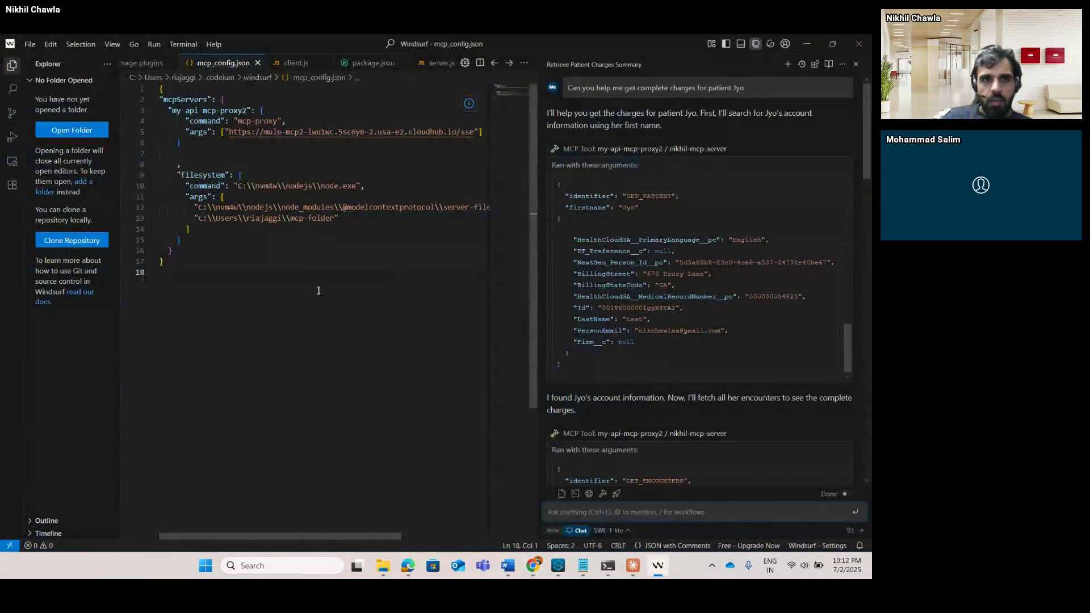
drag(355, 222, 291, 219)
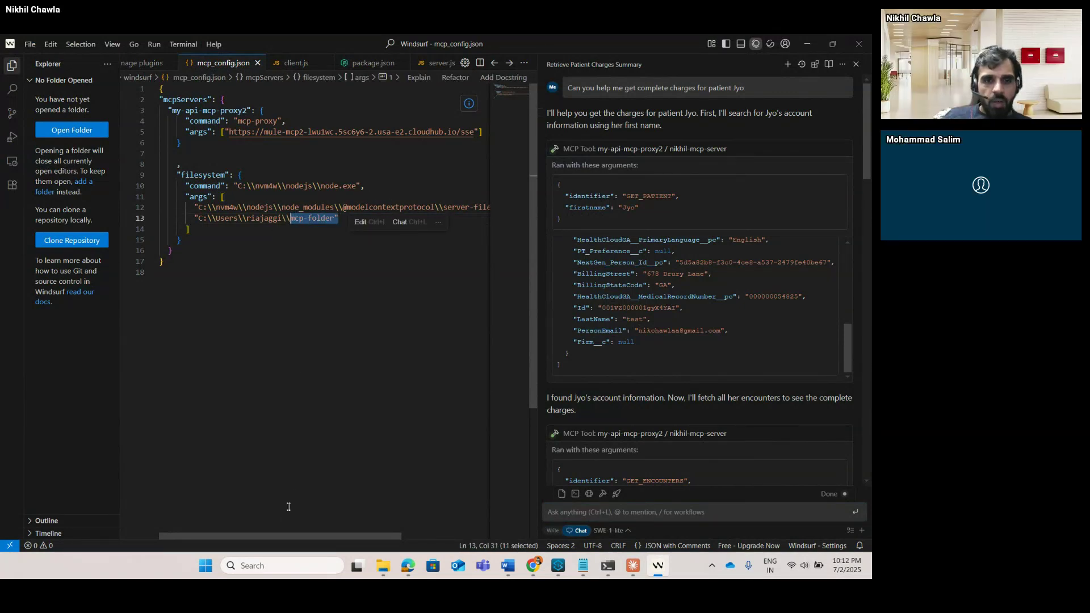
drag(285, 536, 360, 514)
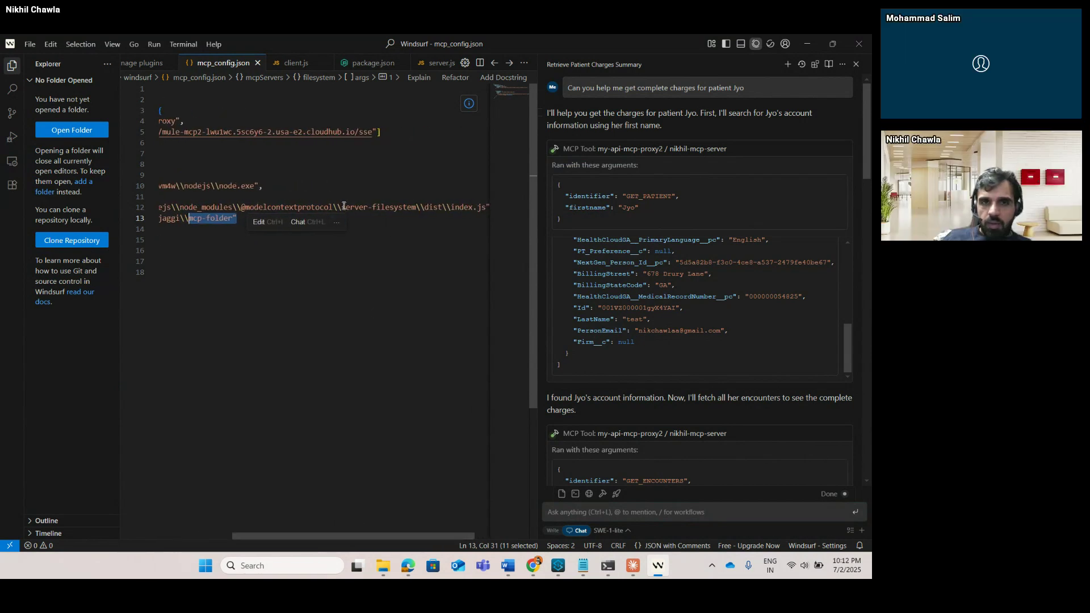
drag(341, 208, 416, 208)
key(ctrl+c)
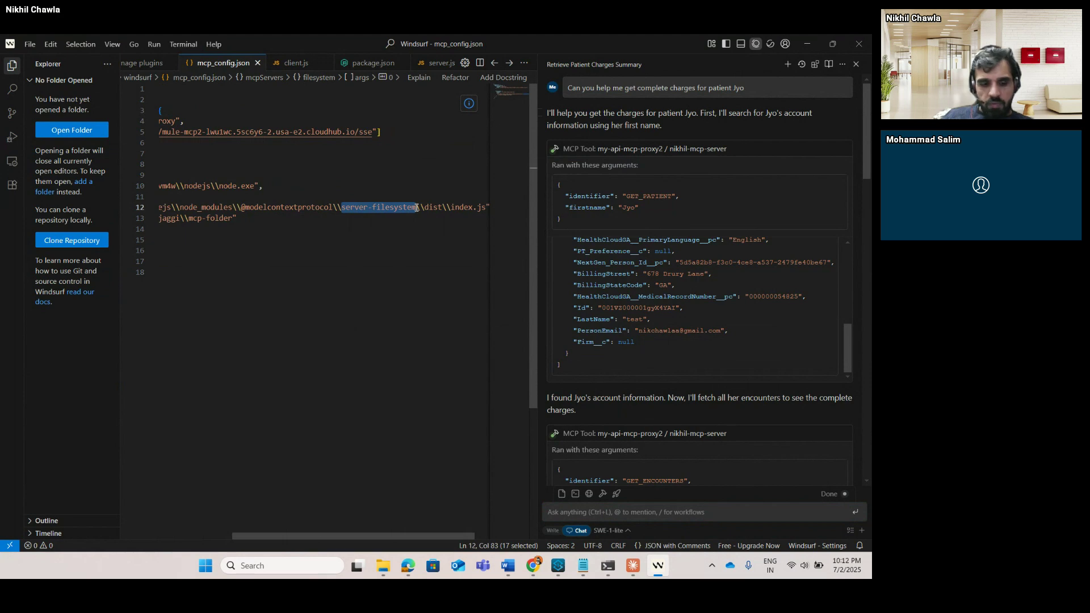
Search Google for 'server-filesystem mcp' in a new Chrome tab.
key(alt+Tab)
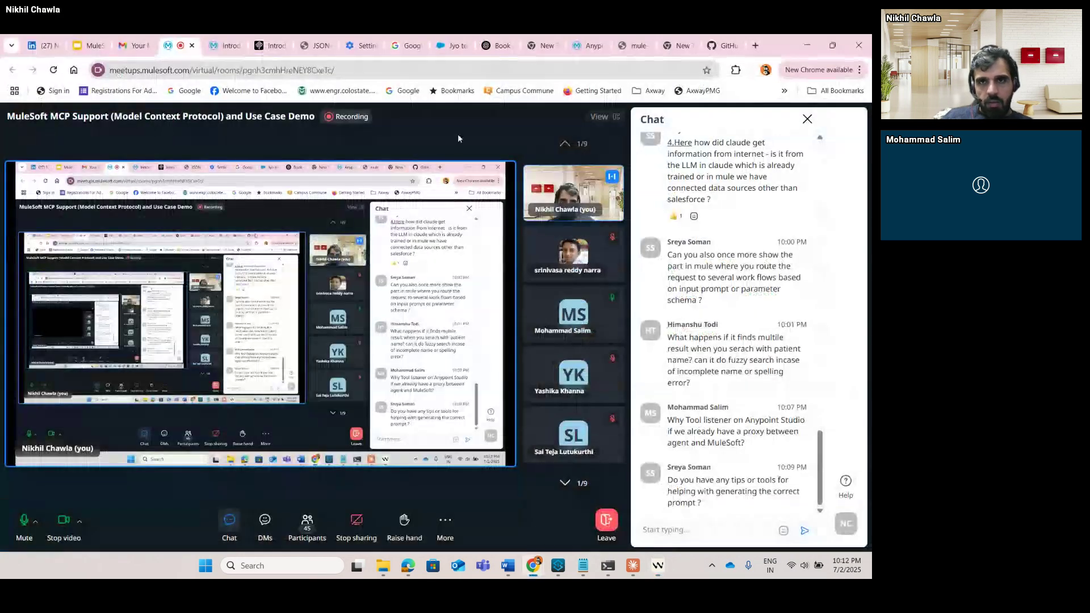
click(756, 47)
key(ctrl+v)
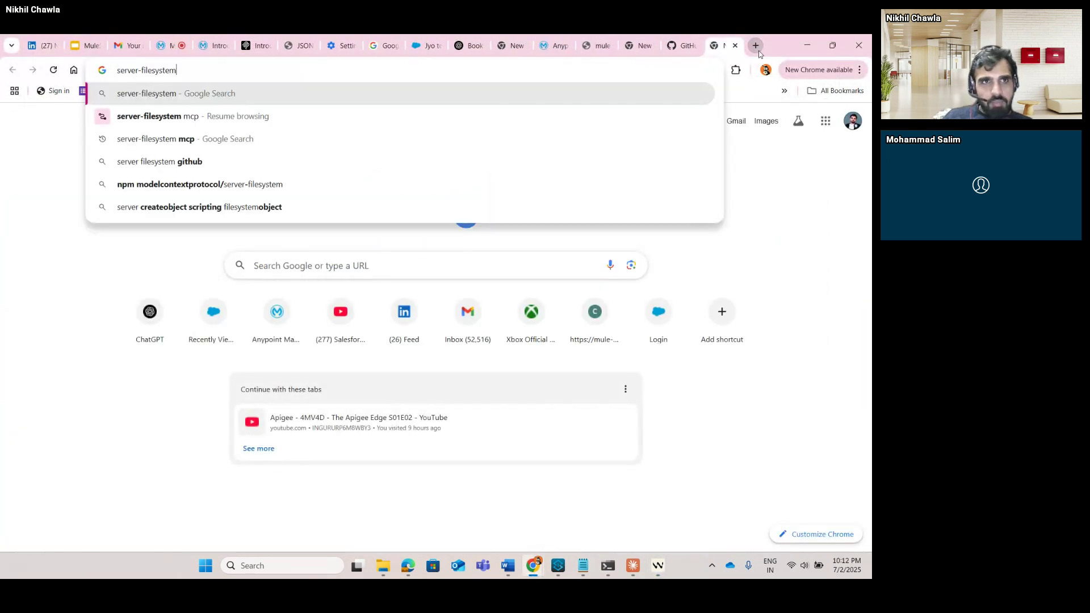
text(mcp)
key(Return)
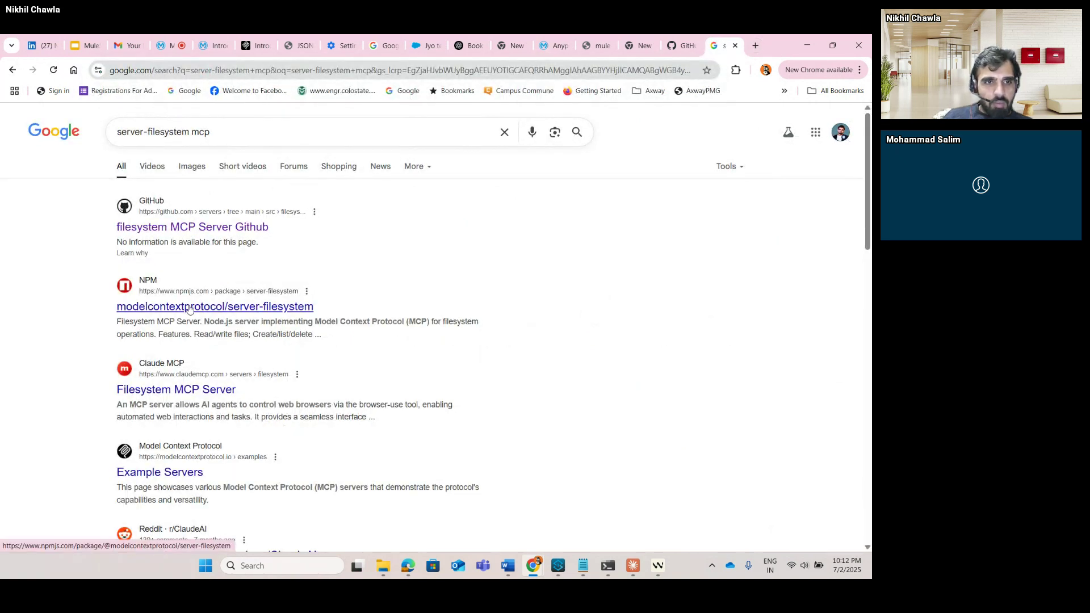
Open the Filesystem server's GitHub README via Example Servers and scroll to its NPX, Build and License sections.
click(163, 472)
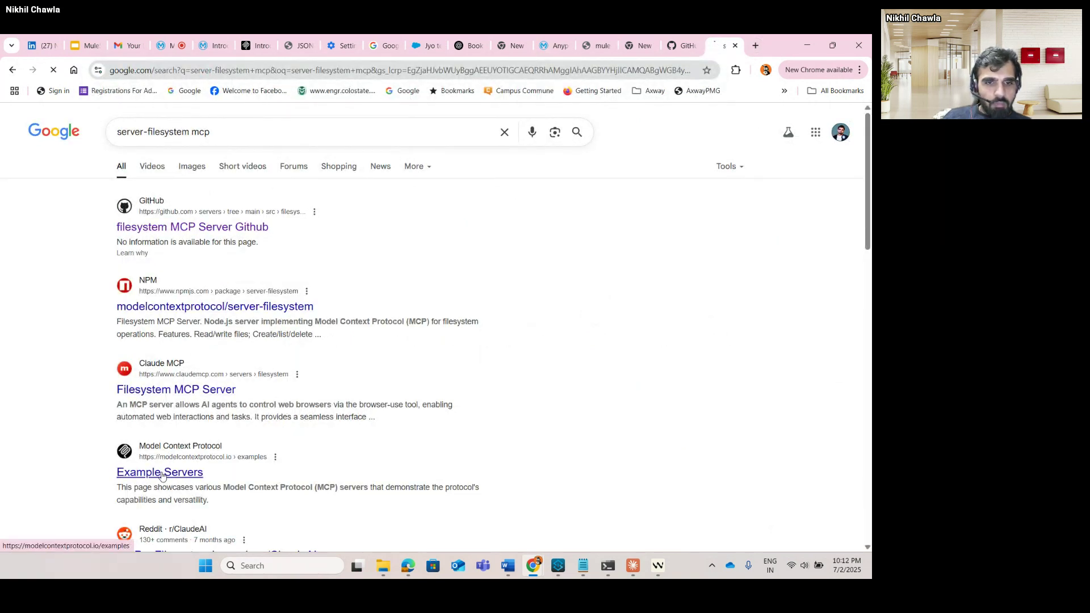
click(271, 425)
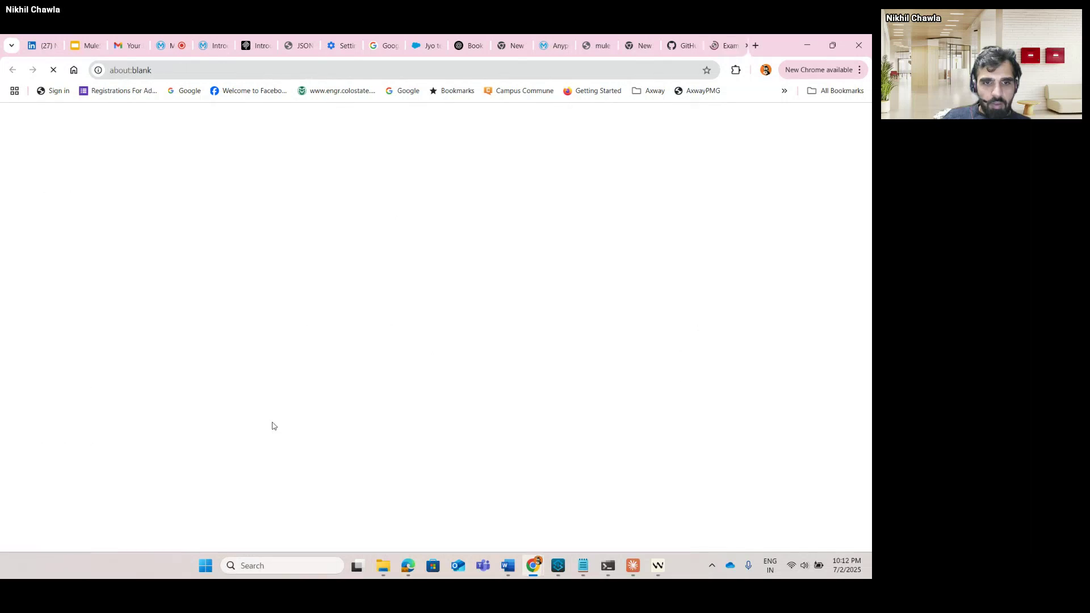
scroll(368, 264, down, 20)
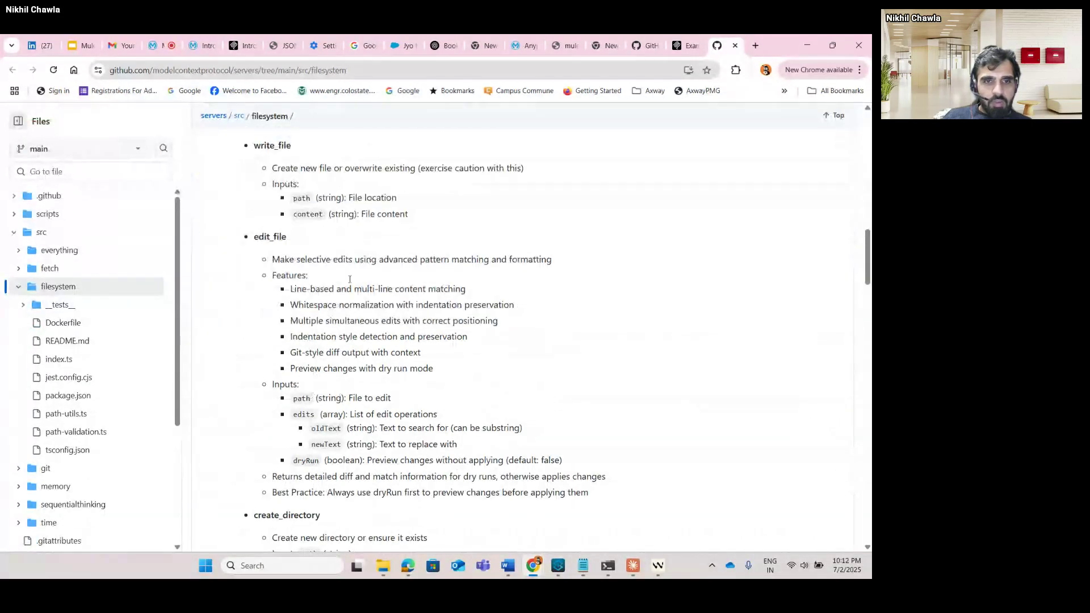
scroll(367, 264, down, 10)
scroll(368, 264, down, 10)
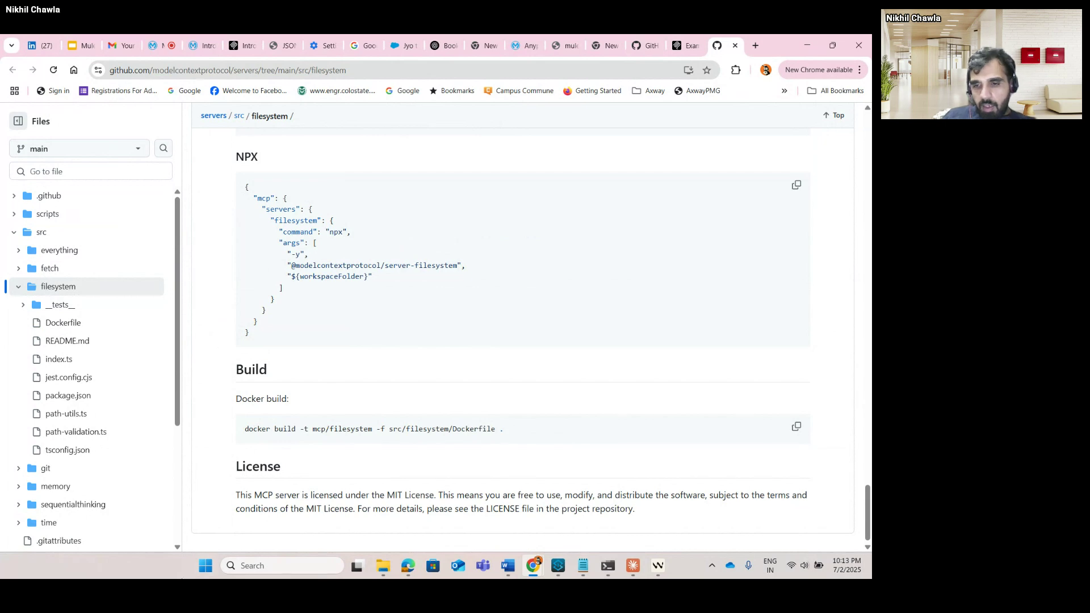
click(631, 572)
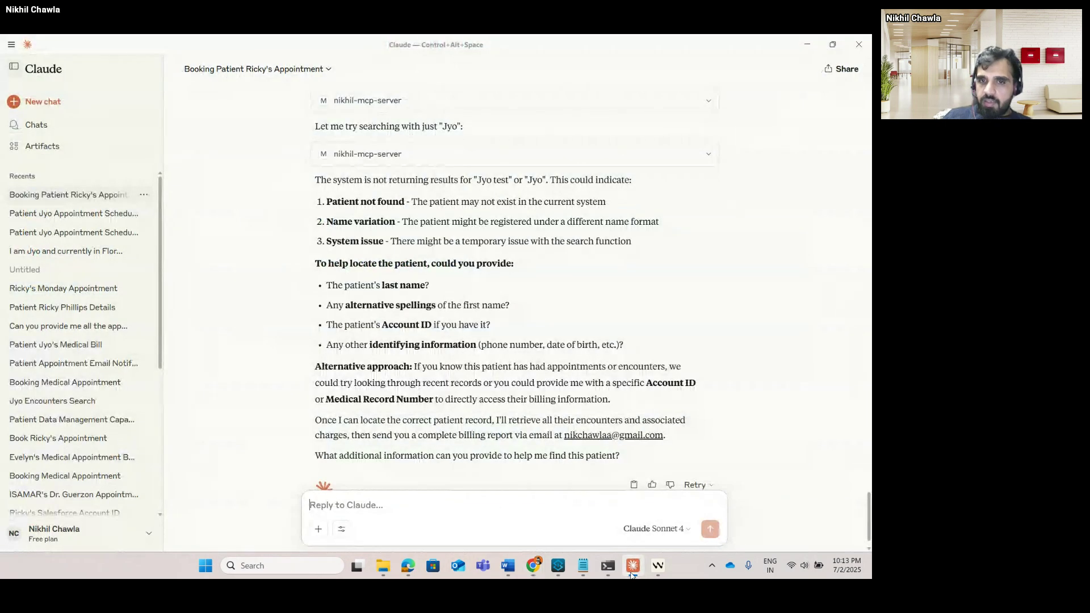
Switch between Windsurf and Claude, then minimize both so Chrome's GitHub page shows.
click(651, 571)
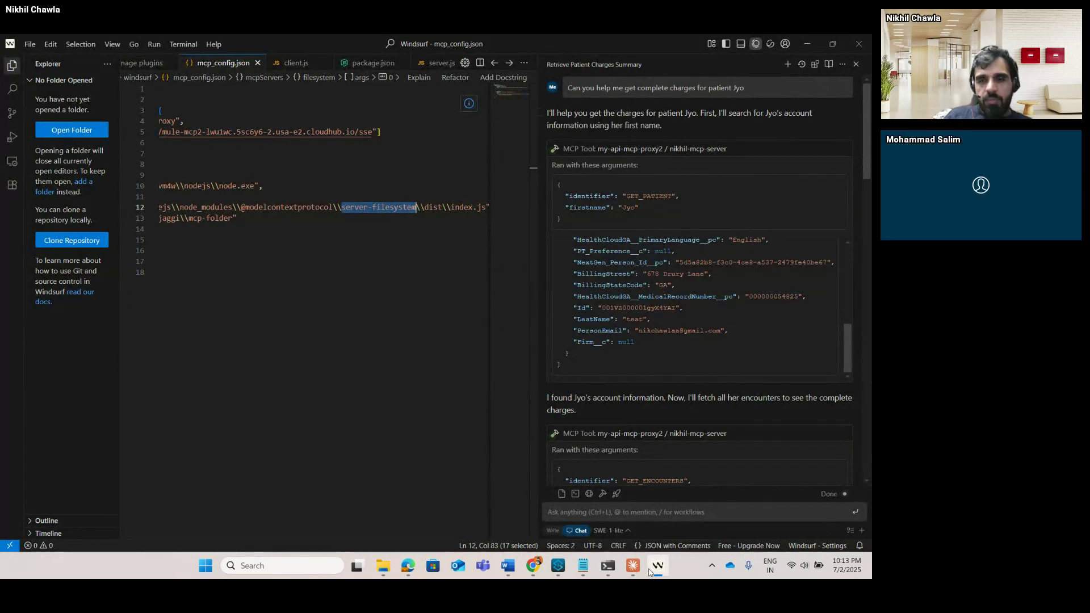
key(alt+Tab)
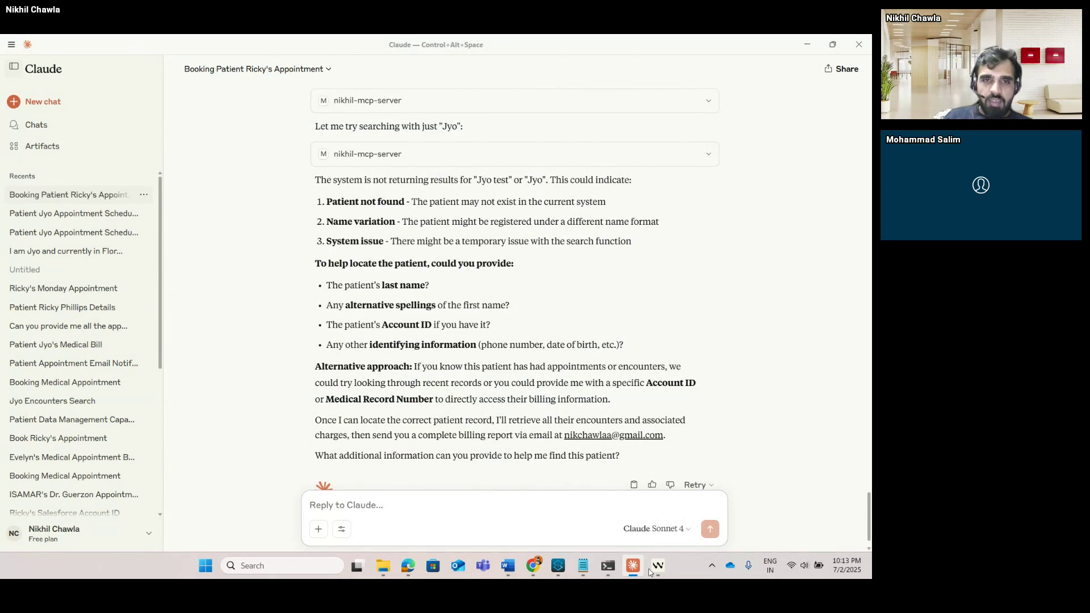
click(651, 570)
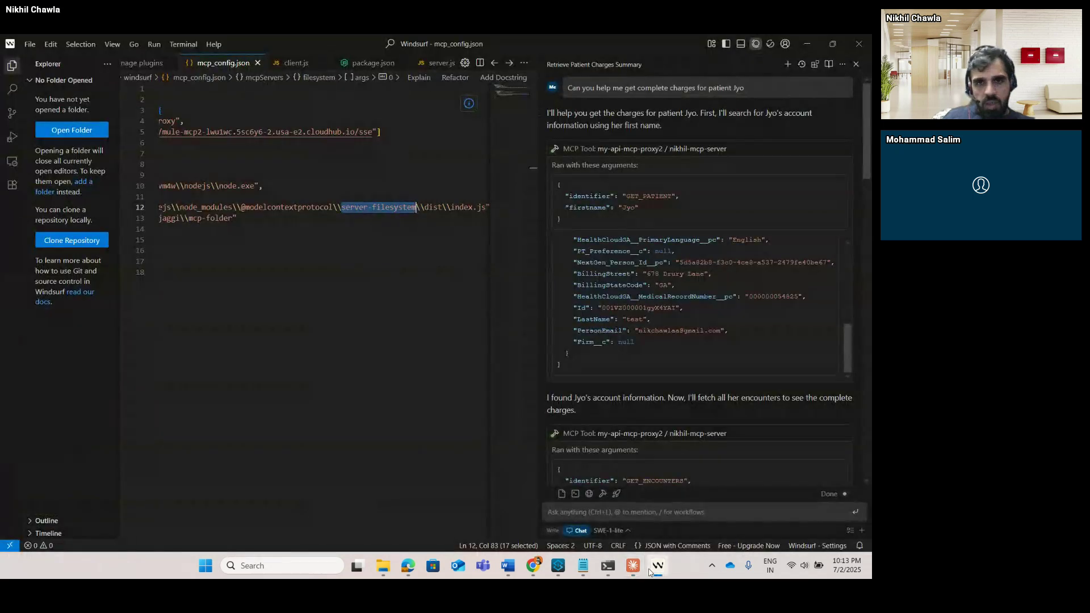
click(806, 43)
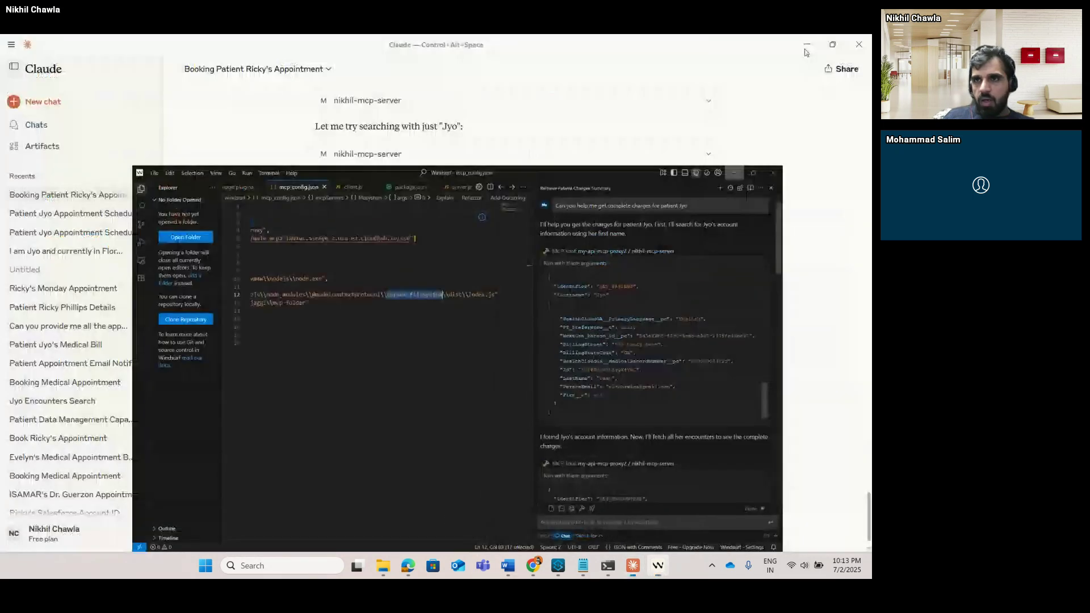
click(805, 48)
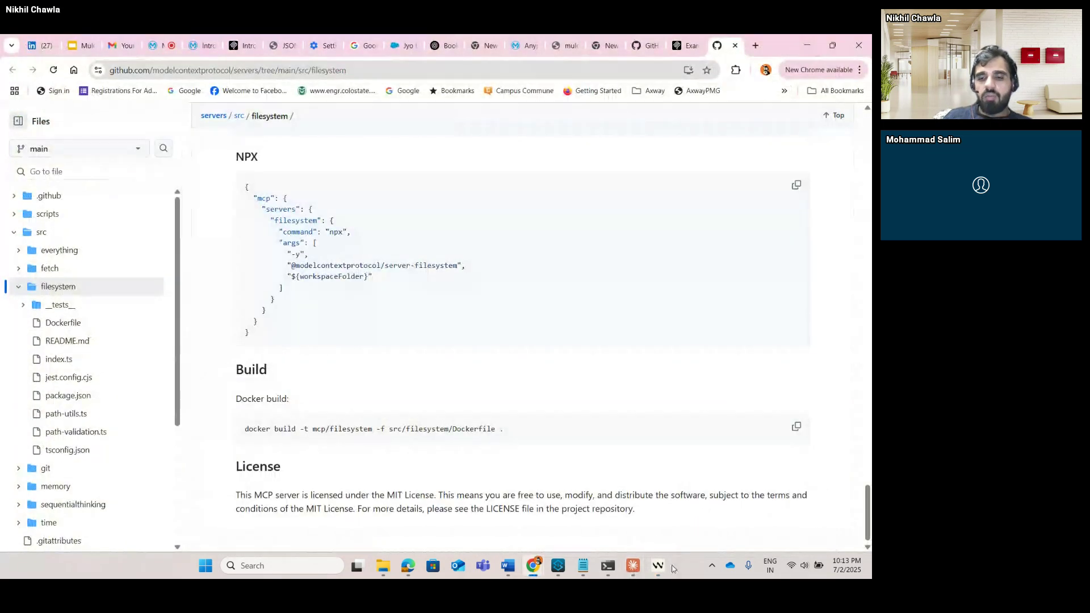
click(639, 568)
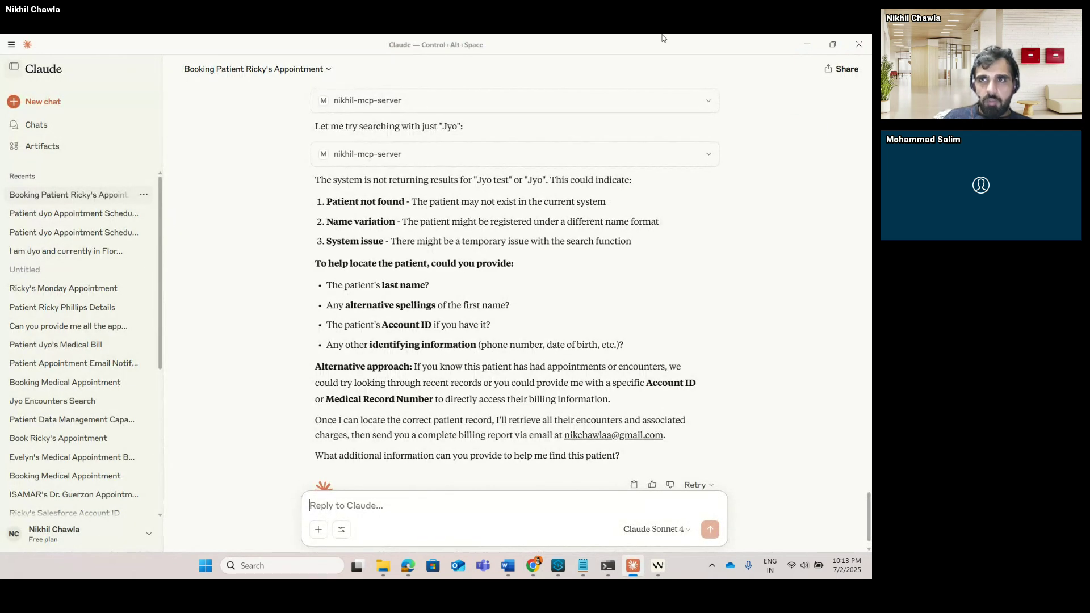
click(801, 45)
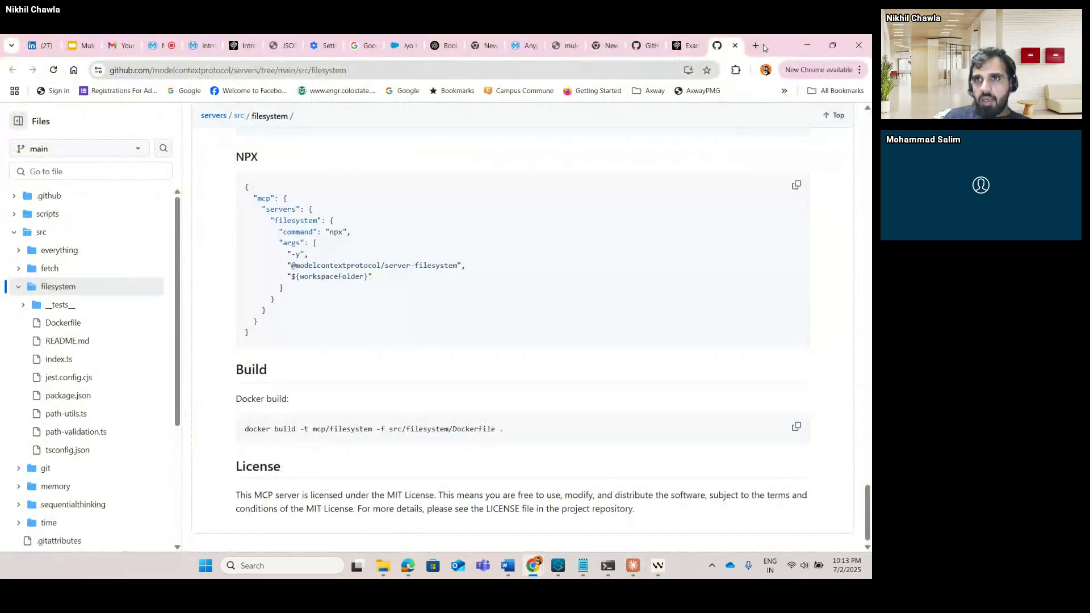
click(757, 46)
Search Google for 'datastax' and open the sponsored Astra DB for Generative AI page.
text(data)
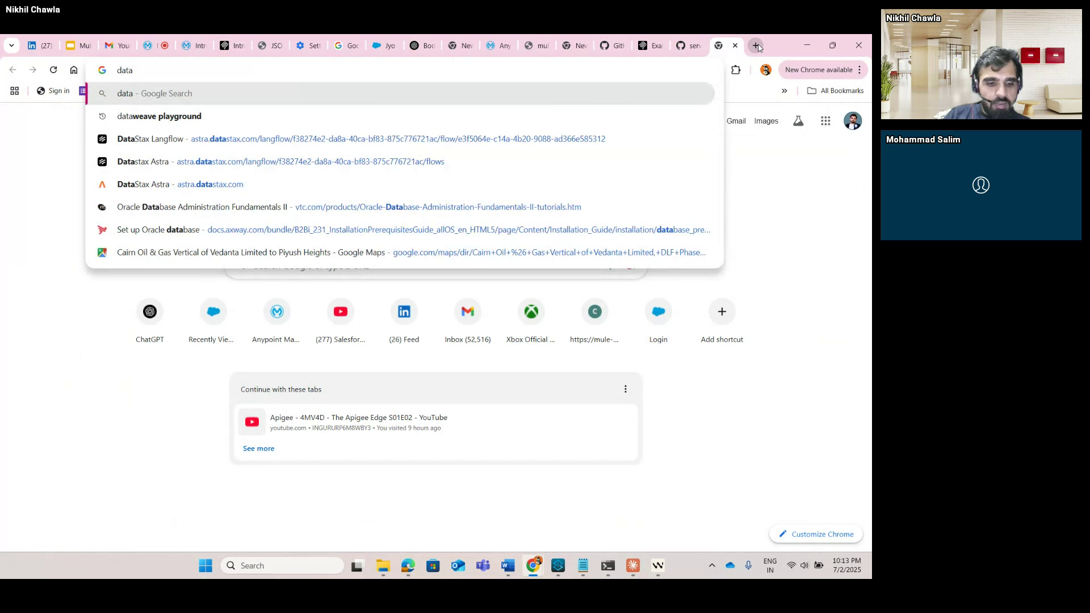
text(st)
key(Down)
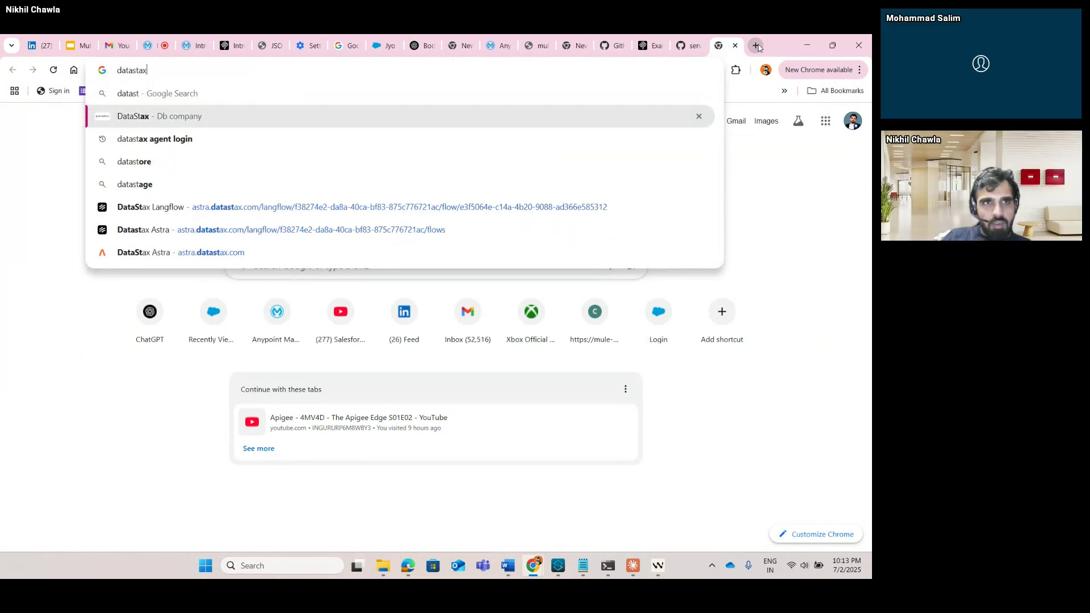
key(Return)
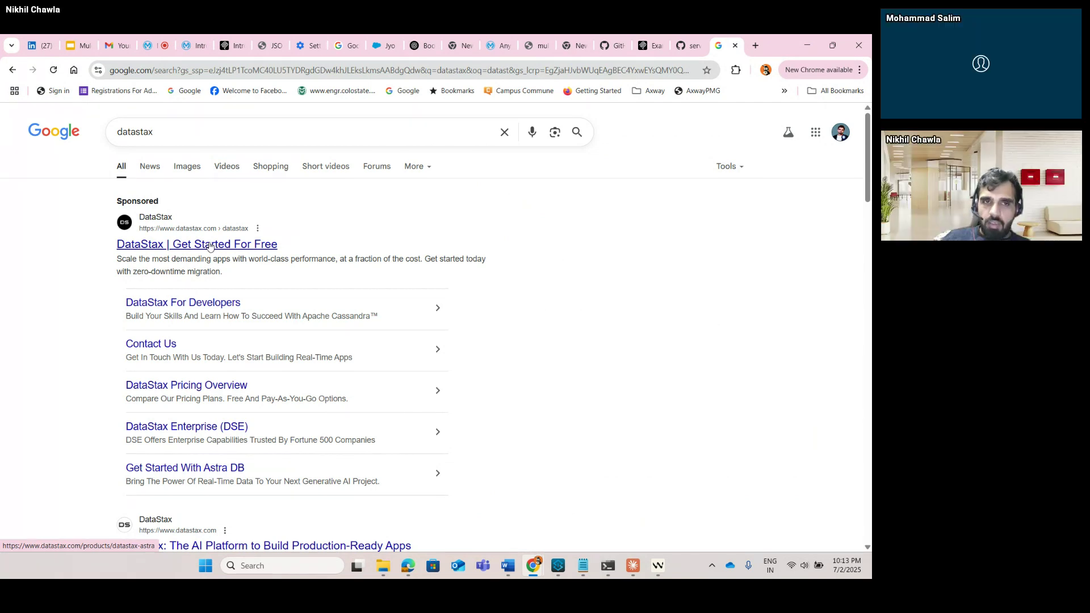
click(210, 245)
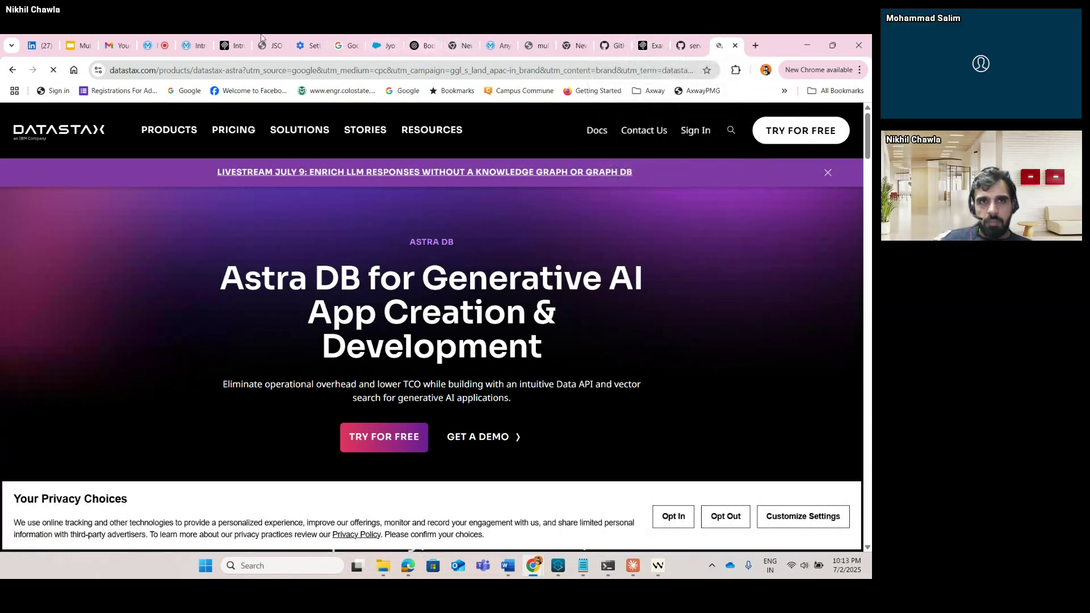
Go back to the MuleSoft meetup tab to see the latest chat messages.
click(146, 39)
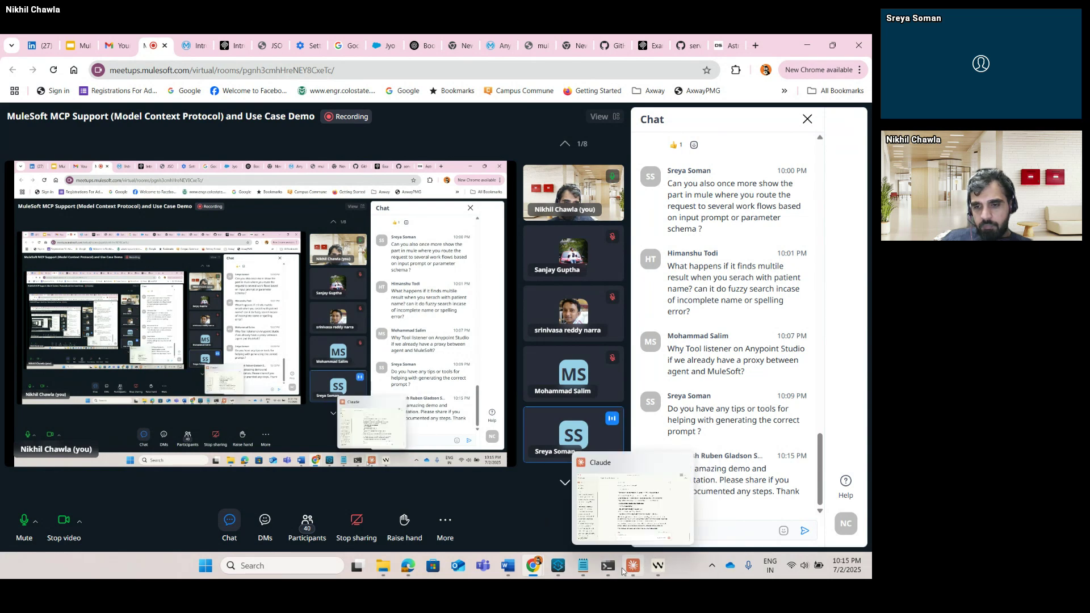
Open the %dw 2.0 DataWeave script in Notepad and highlight the appointmentValid condition.
click(584, 567)
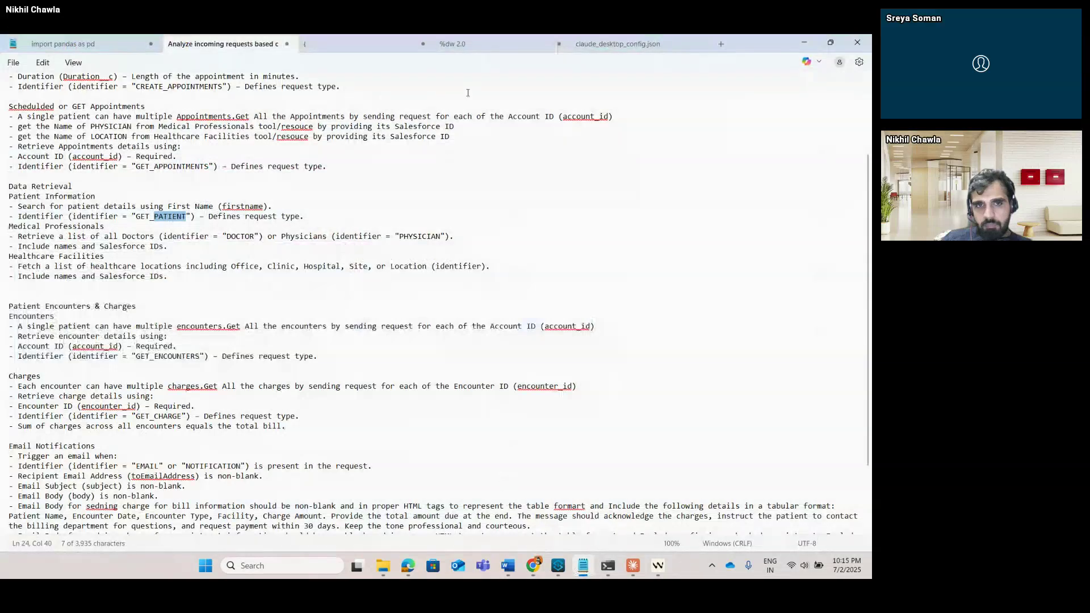
click(471, 44)
click(422, 444)
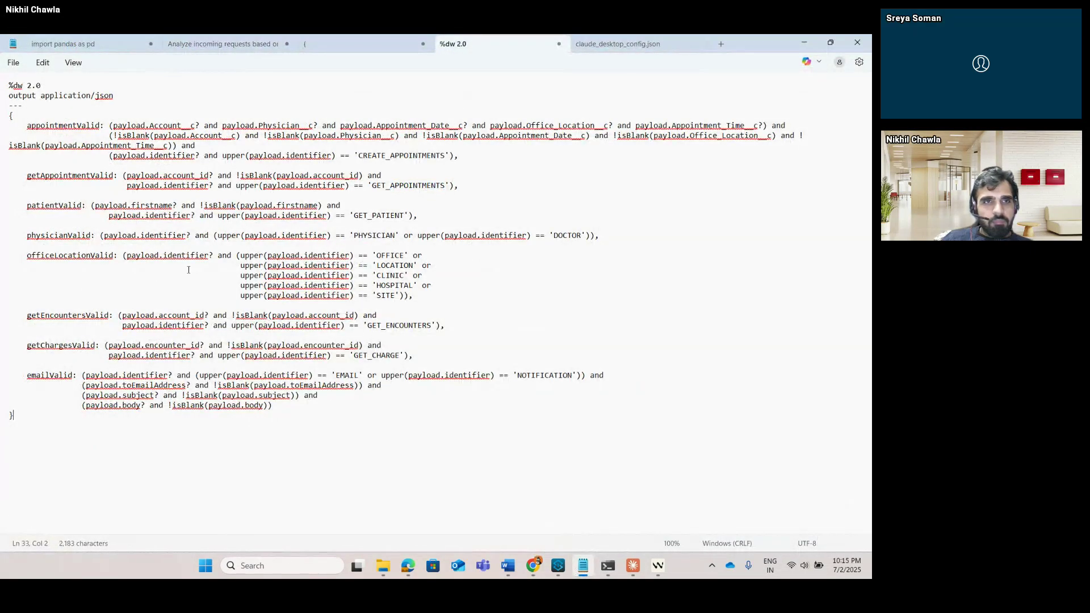
drag(27, 126, 425, 164)
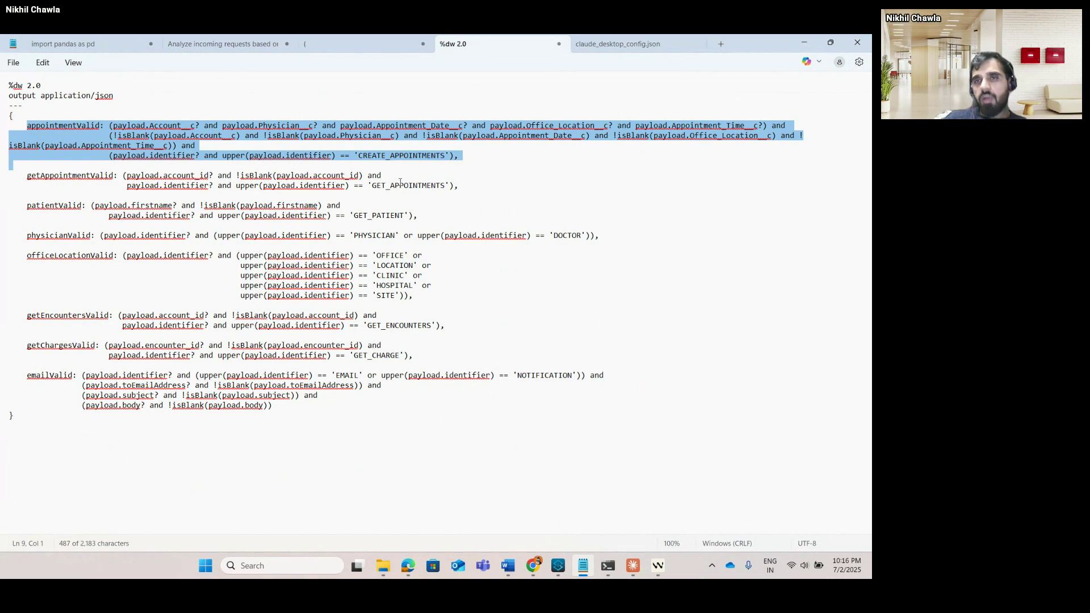
click(380, 155)
double_click(402, 155)
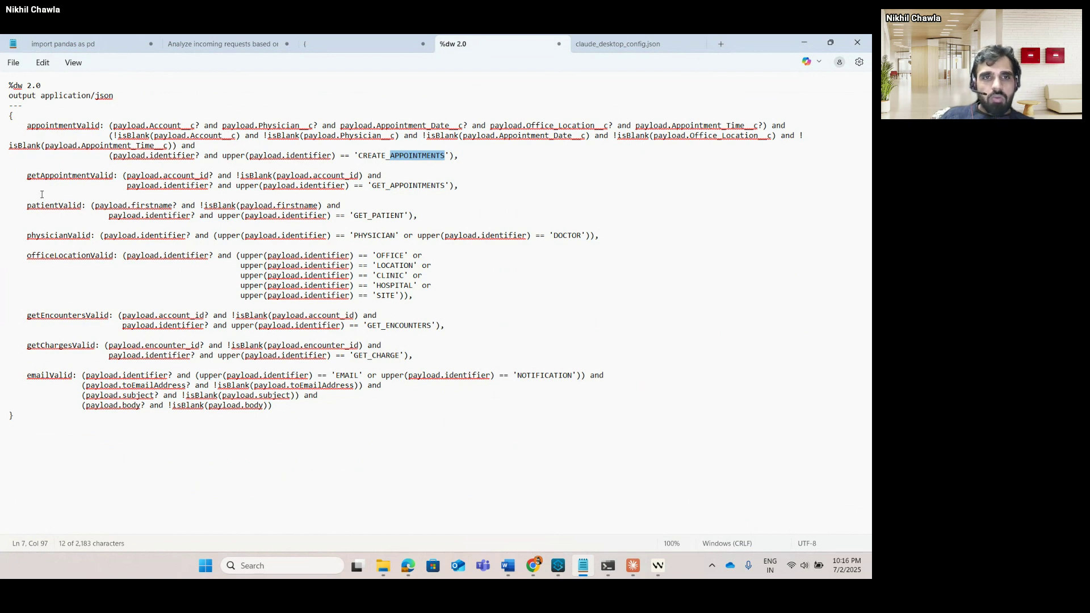
double_click(388, 215)
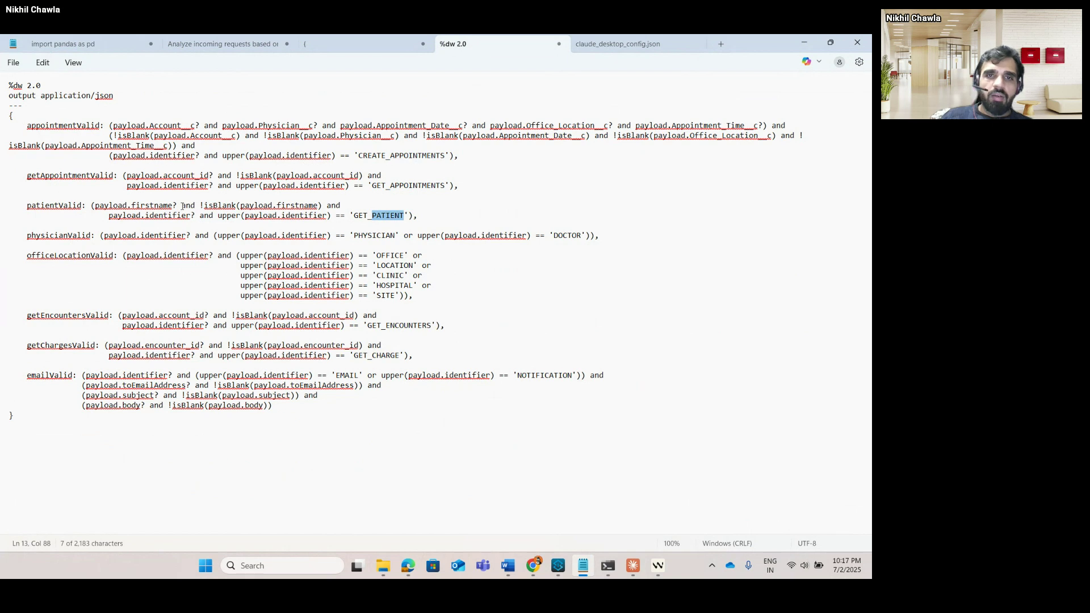
Highlight the patientValid condition, then show the JSON schema with identifier values like GET_PATIENT.
click(376, 215)
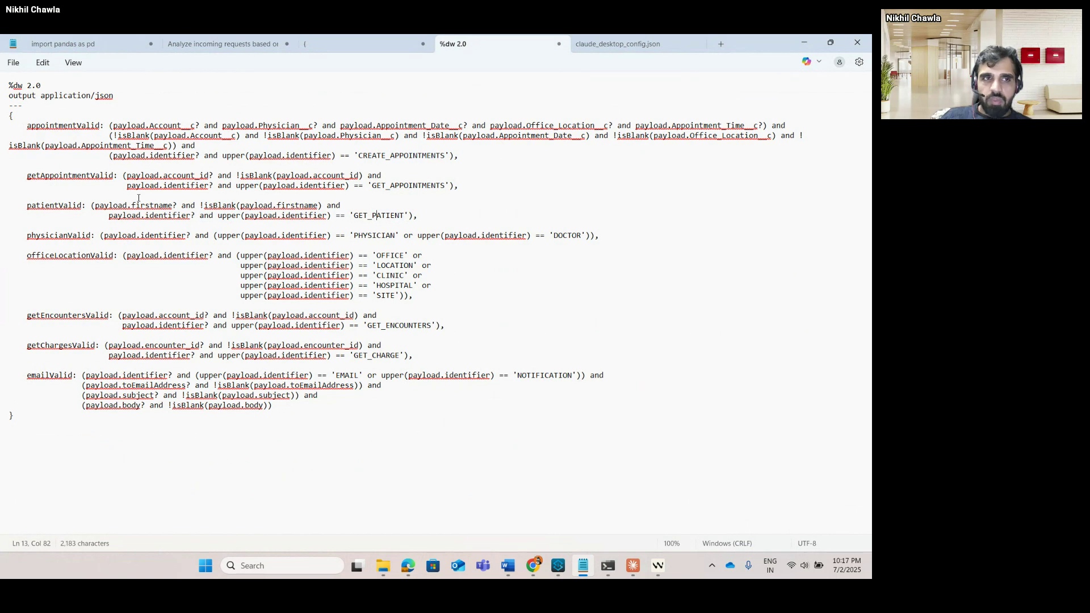
drag(433, 222, 91, 205)
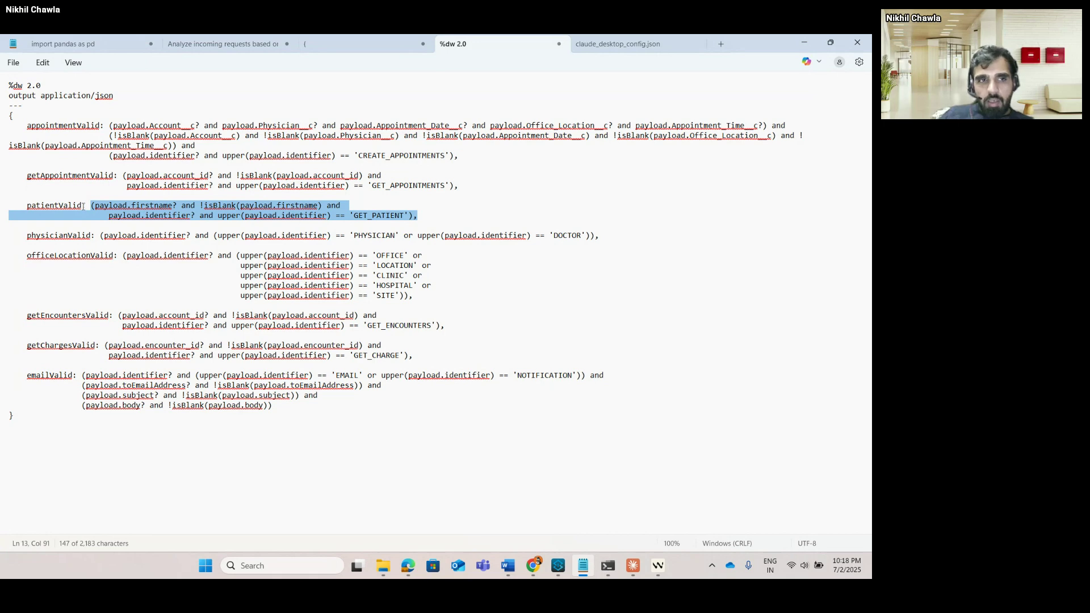
click(352, 45)
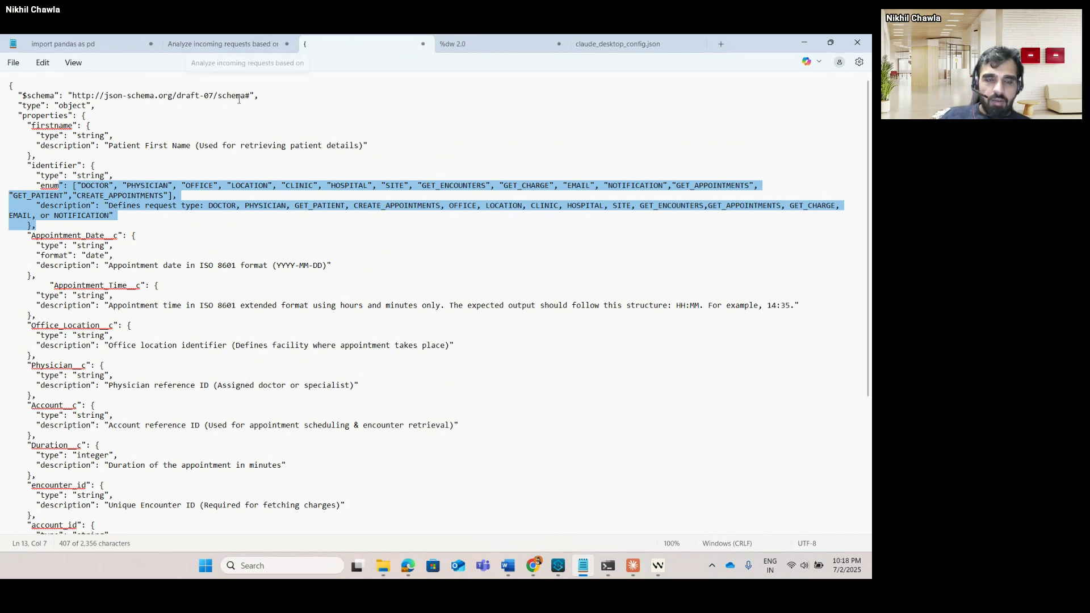
scroll(114, 170, down, 6)
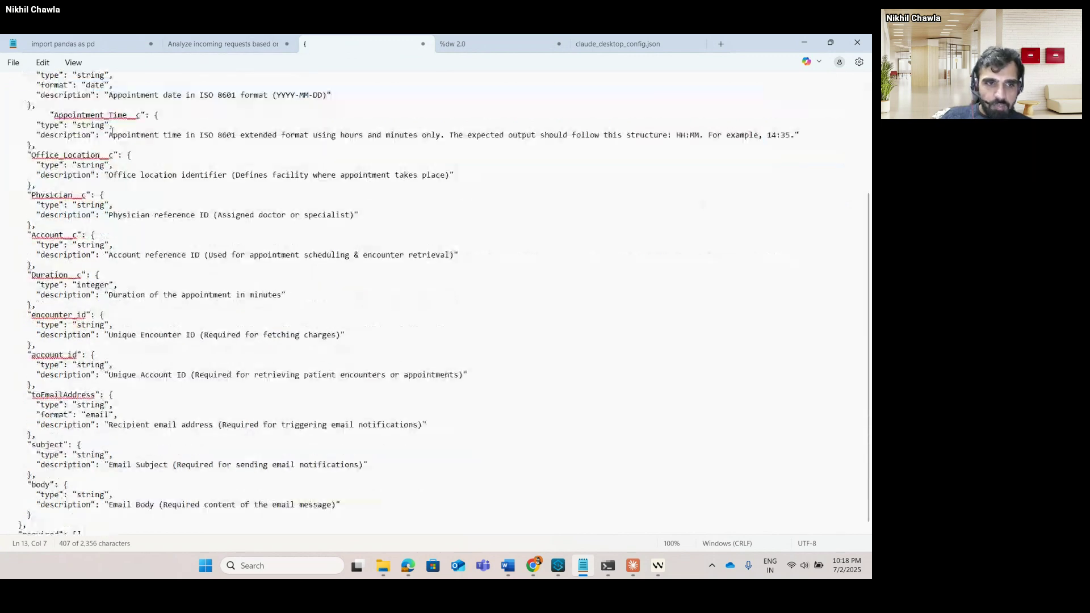
scroll(121, 297, up, 6)
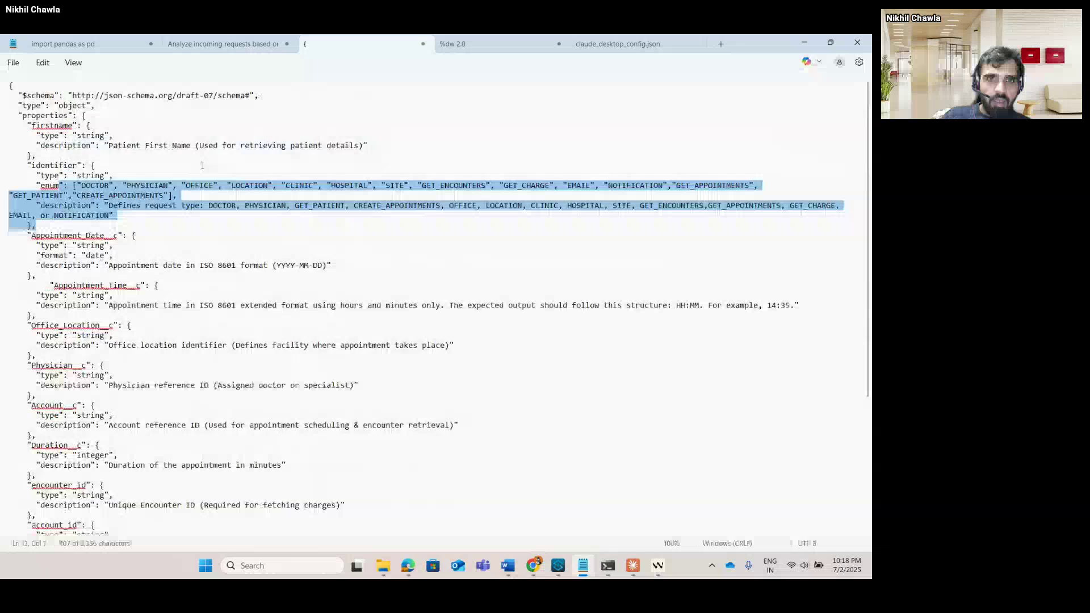
Show the 'Analyze incoming requests' prompt text from its top, then return to the meeting chat.
click(252, 44)
scroll(210, 169, down, 4)
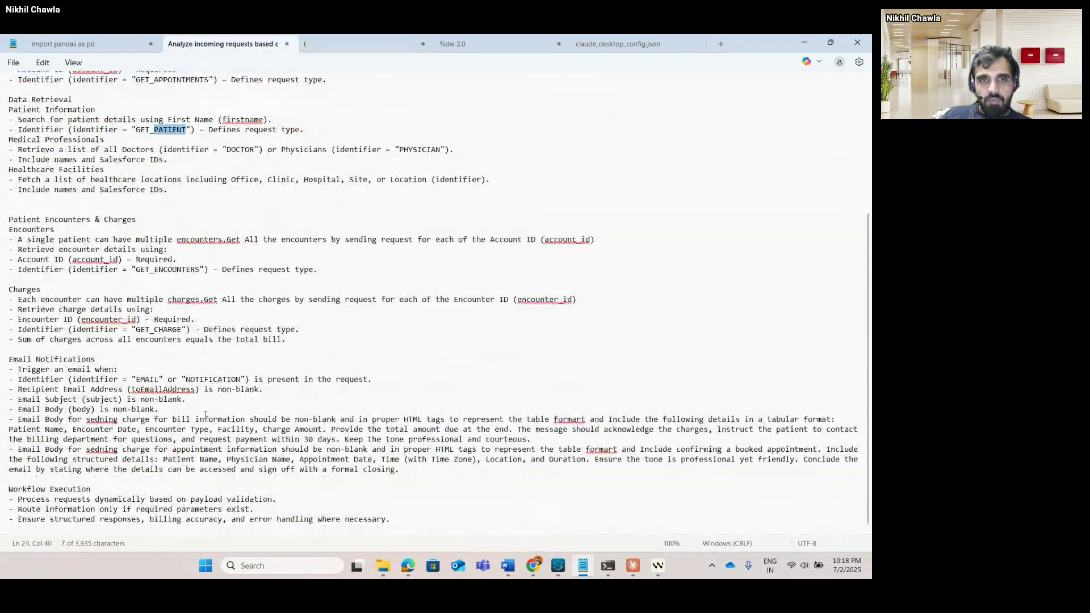
scroll(209, 398, up, 5)
scroll(210, 397, up, 3)
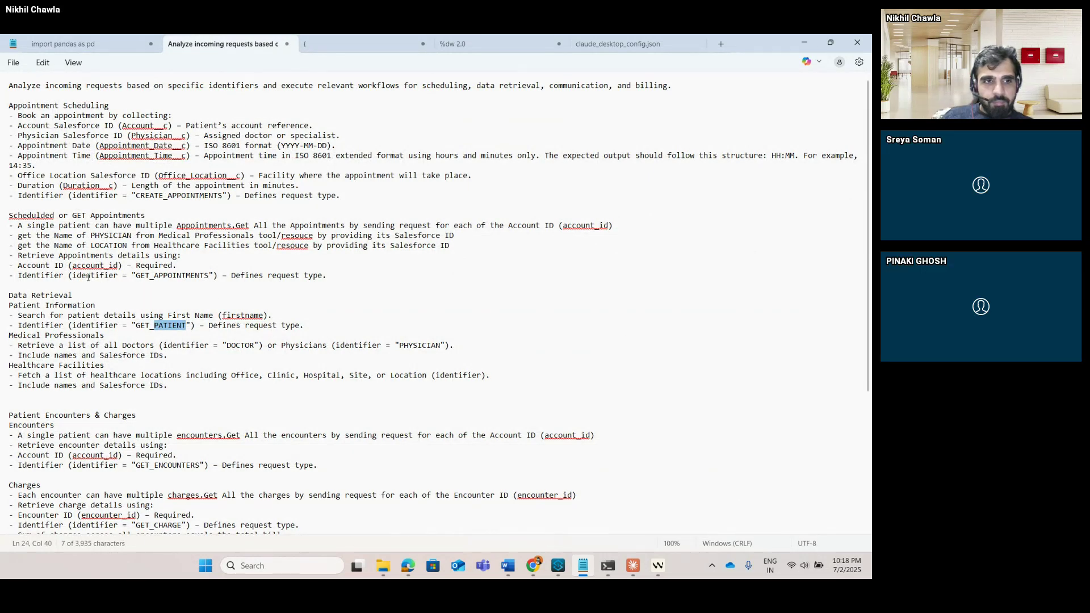
key(alt+Tab)
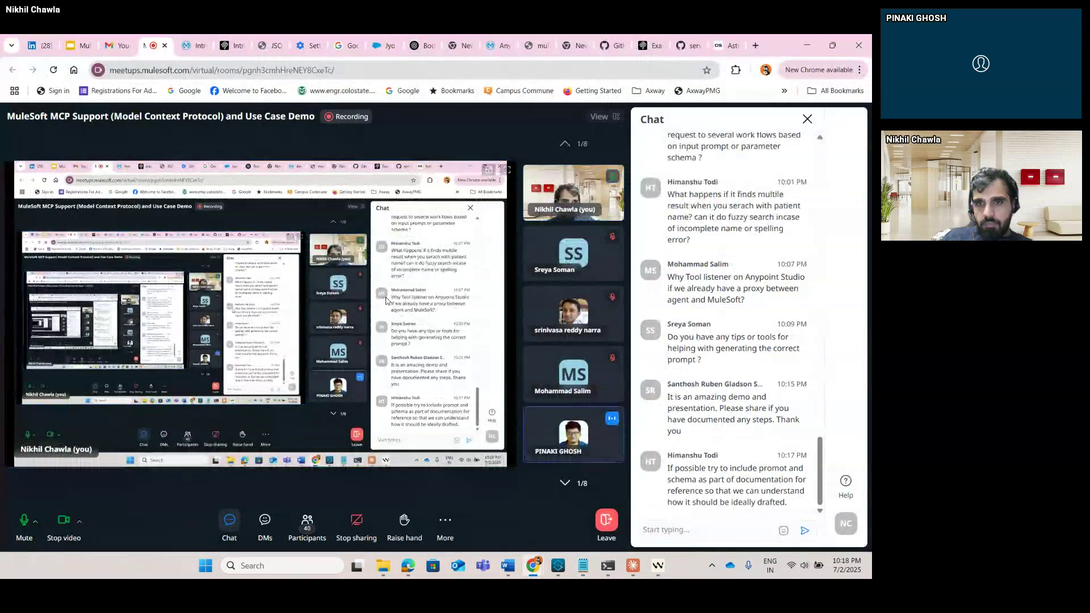